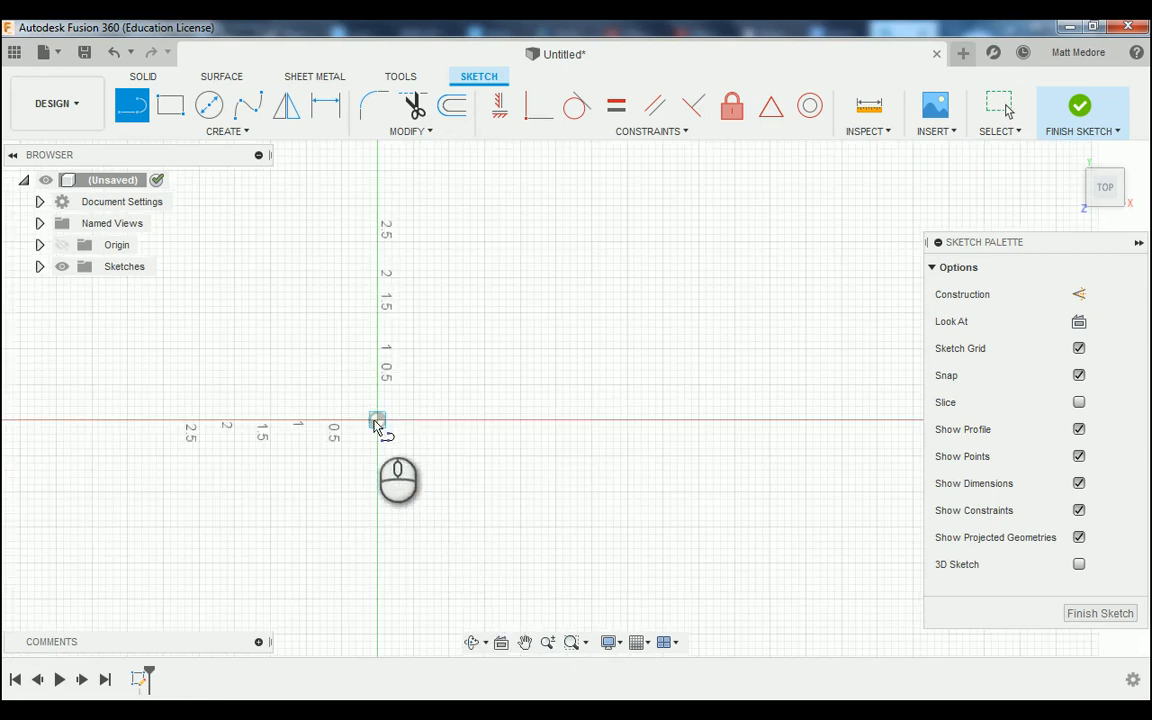
# - Draw a horizontal line 1.605 in long, starting at the origin and running in the positive X direction
pyautogui.click(377, 422)
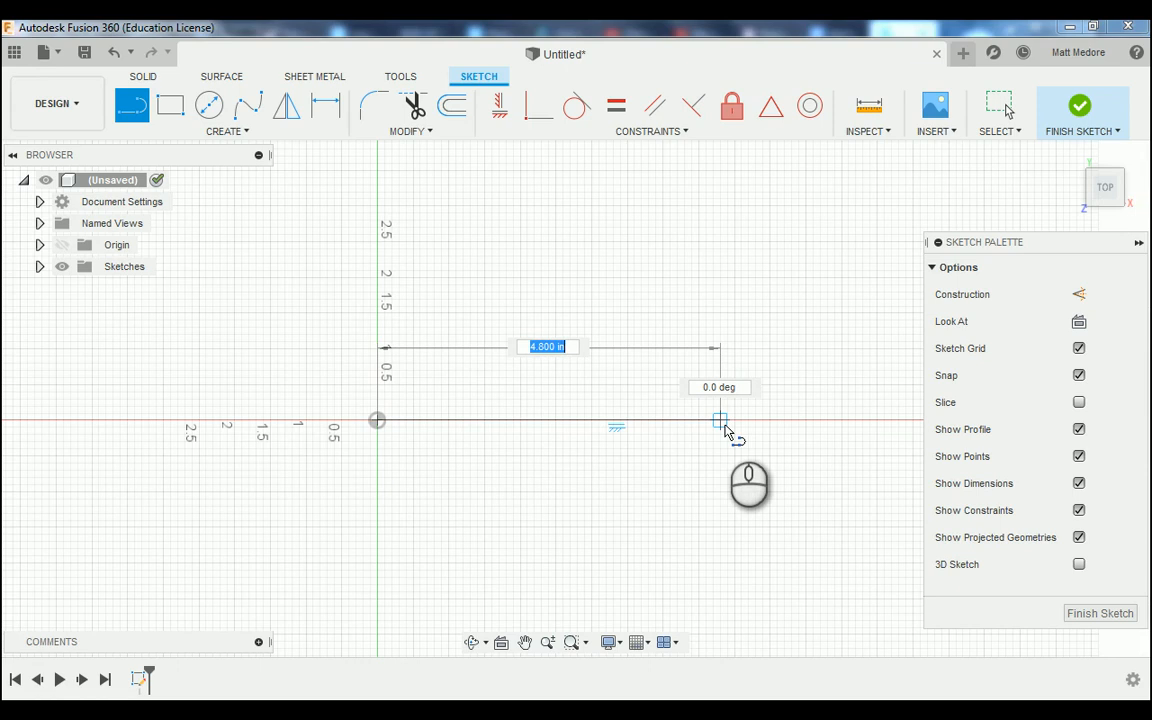
pyautogui.write('1.6')
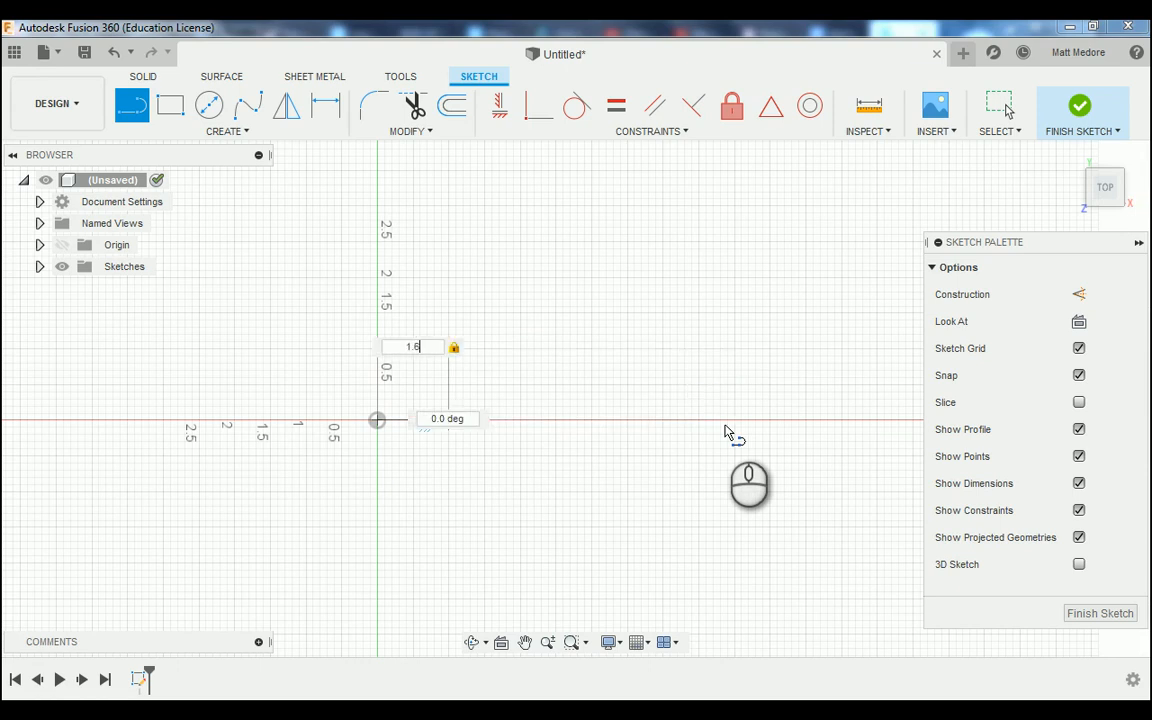
pyautogui.write('05')
pyautogui.press('Tab')
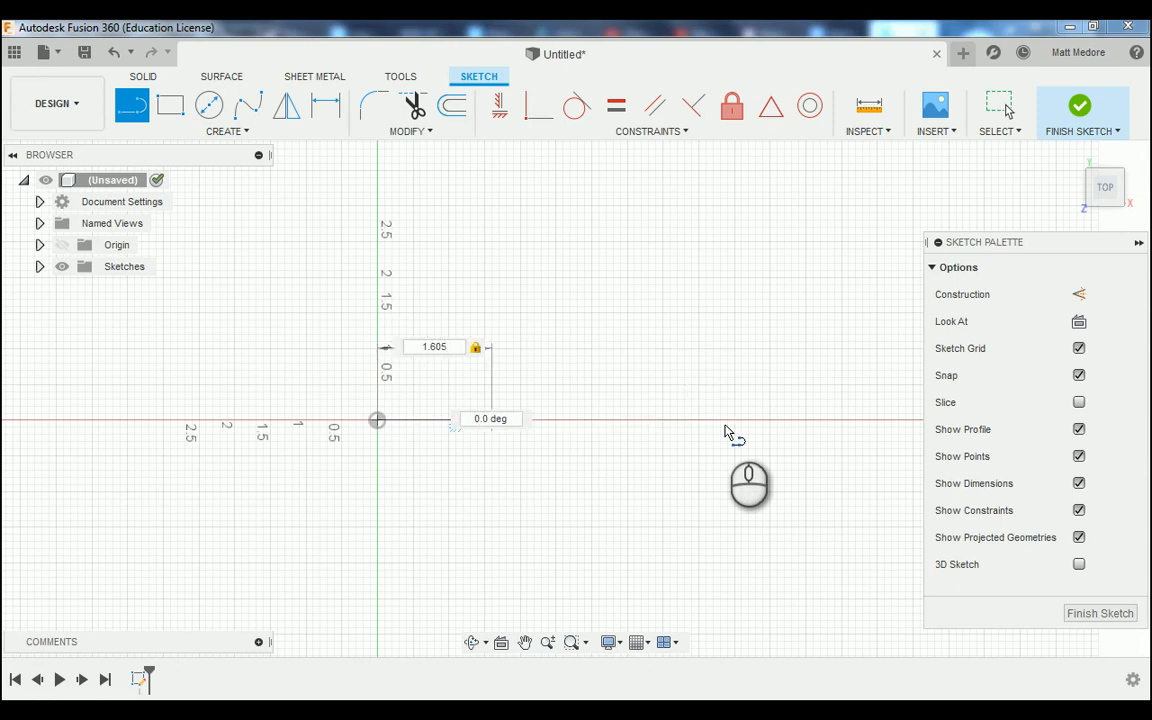
pyautogui.press('Return')
pyautogui.press('Escape')
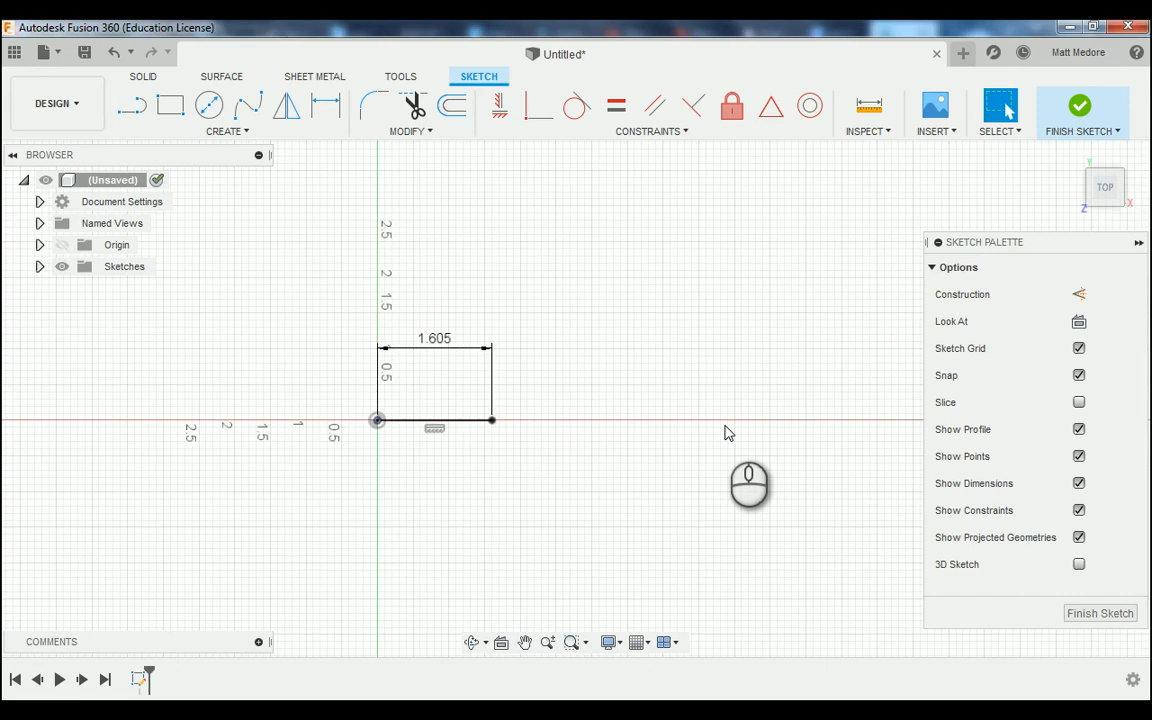
# - Draw a leg outline from the origin with perpendicular lines: straight down, right about 0.4 in, and back up about 0.6 in, leaving it open
pyautogui.scroll(3, 320, 400)
pyautogui.scroll(2, 452, 519)
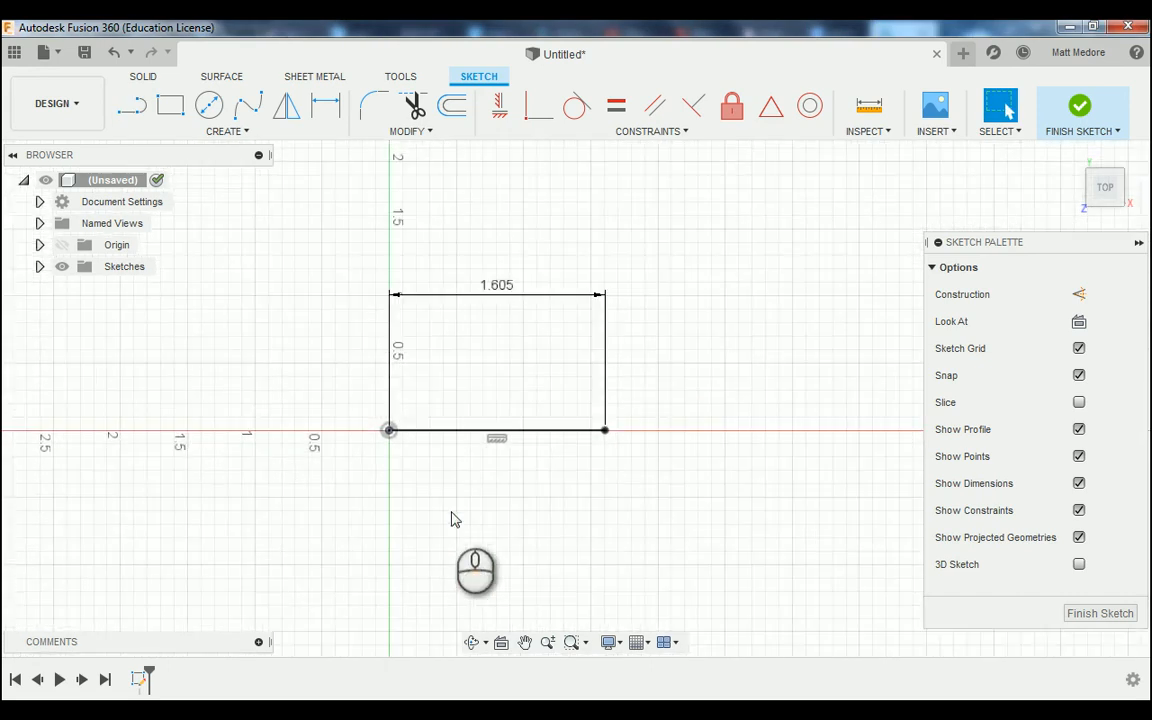
pyautogui.scroll(1, 430, 514)
pyautogui.scroll(1, 347, 496)
pyautogui.scroll(1, 295, 484)
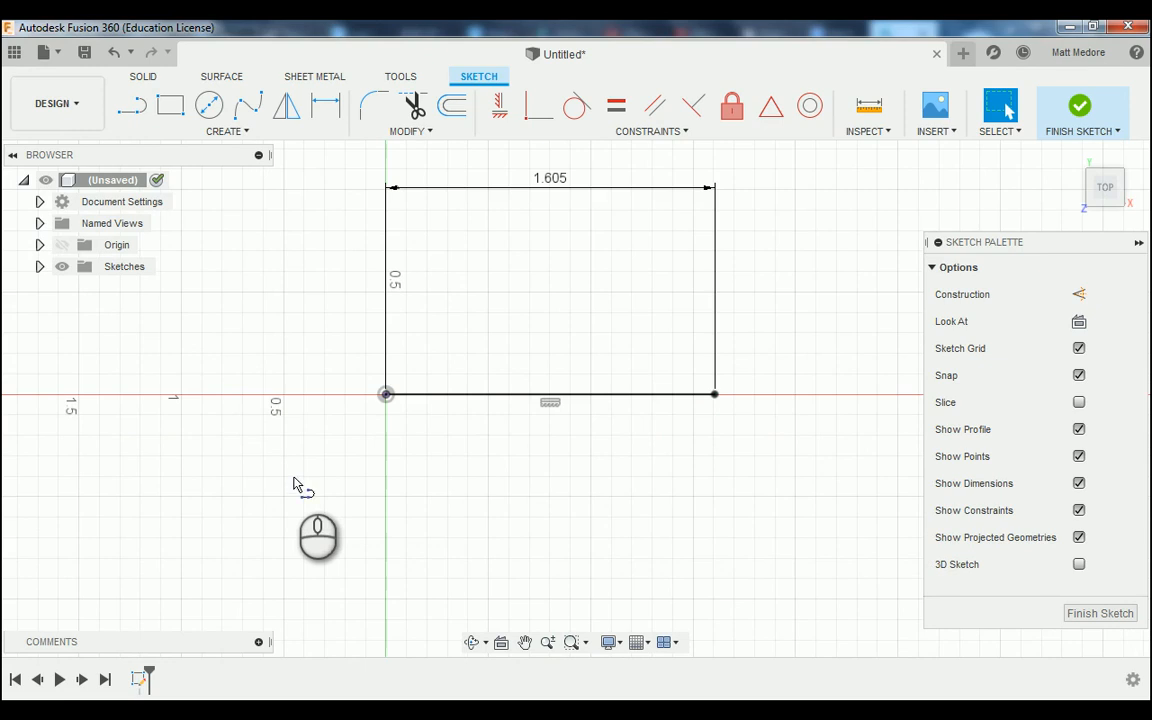
pyautogui.press('l')
pyautogui.scroll(-2, 278, 411)
pyautogui.scroll(1, 265, 347)
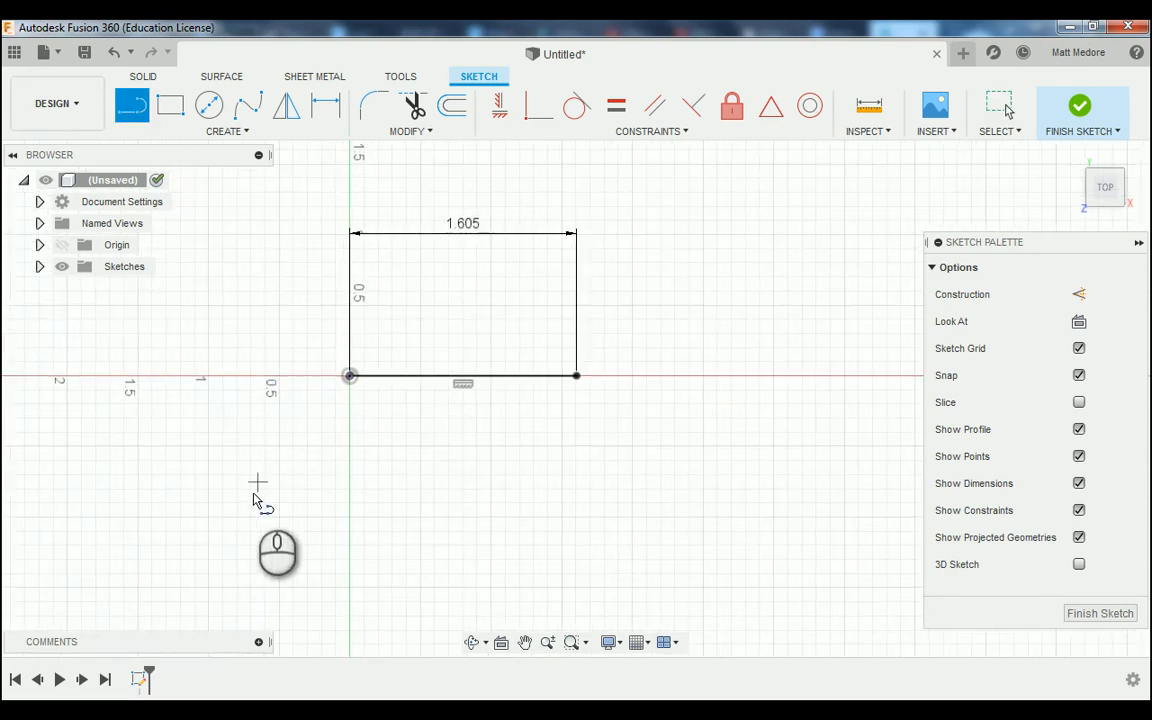
pyautogui.scroll(1, 256, 500)
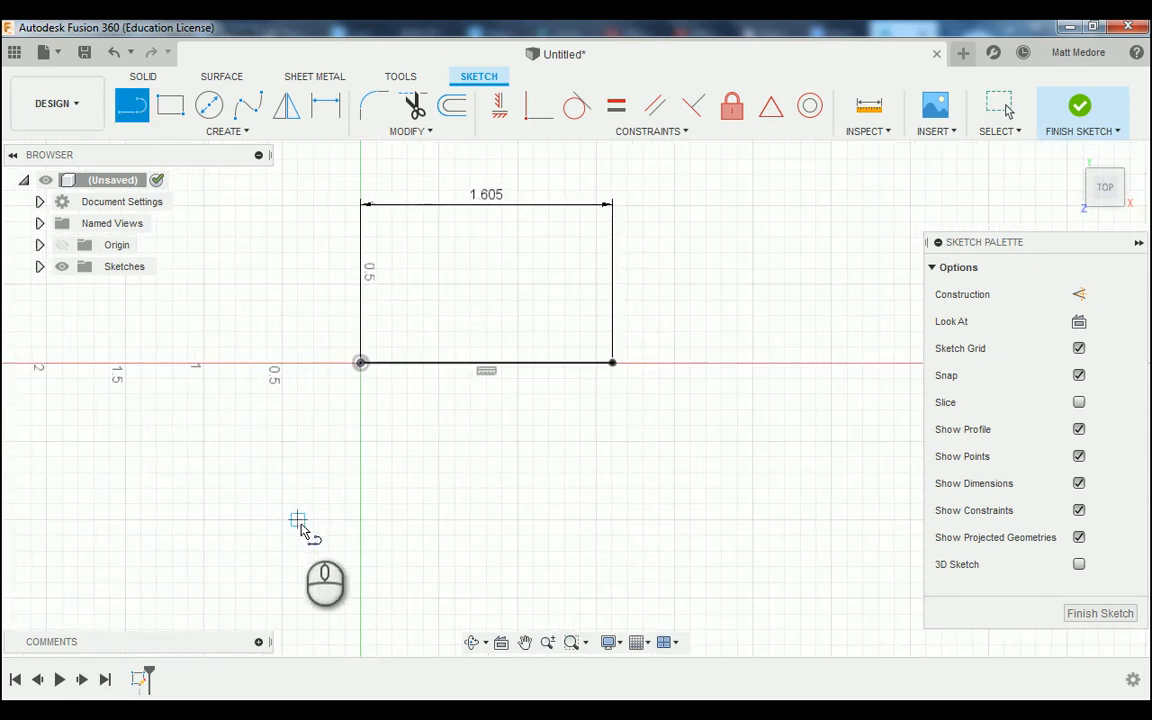
pyautogui.click(361, 364)
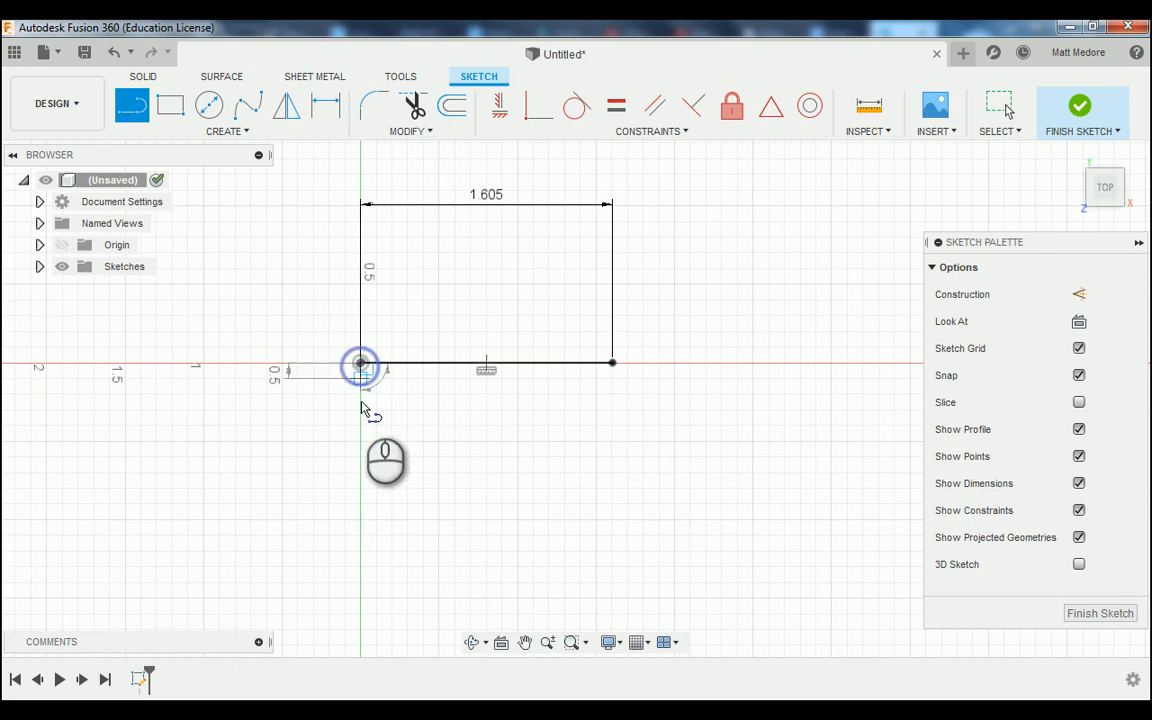
pyautogui.click(423, 519)
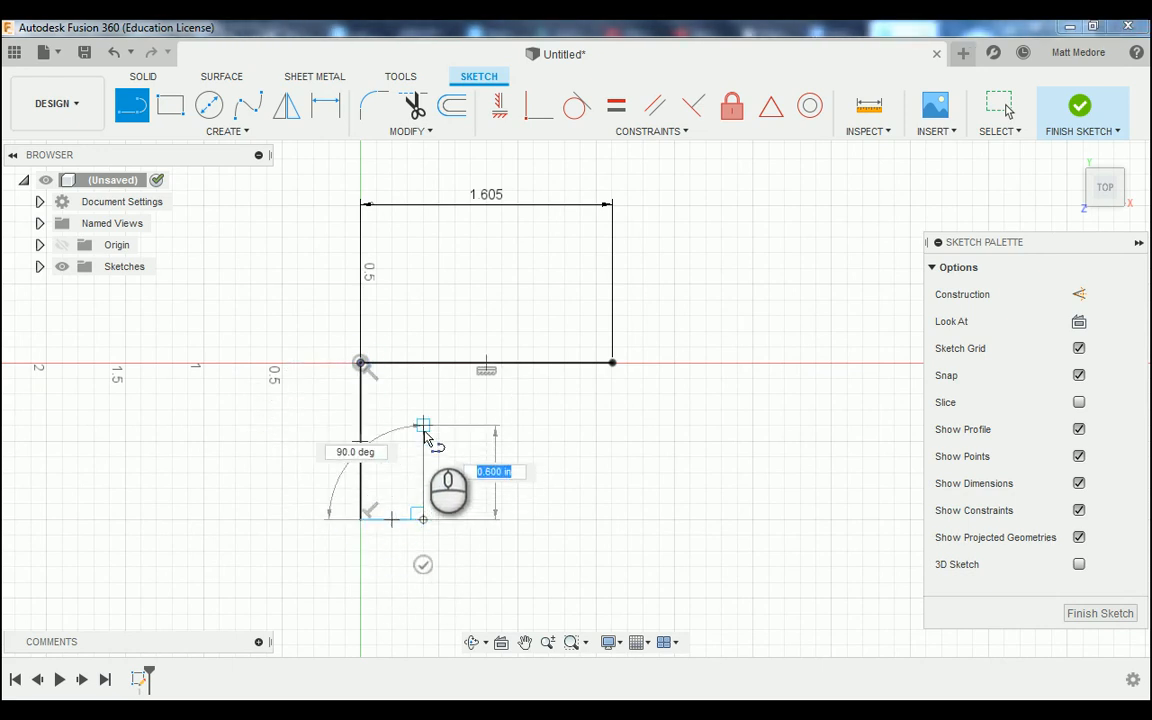
pyautogui.click(423, 427)
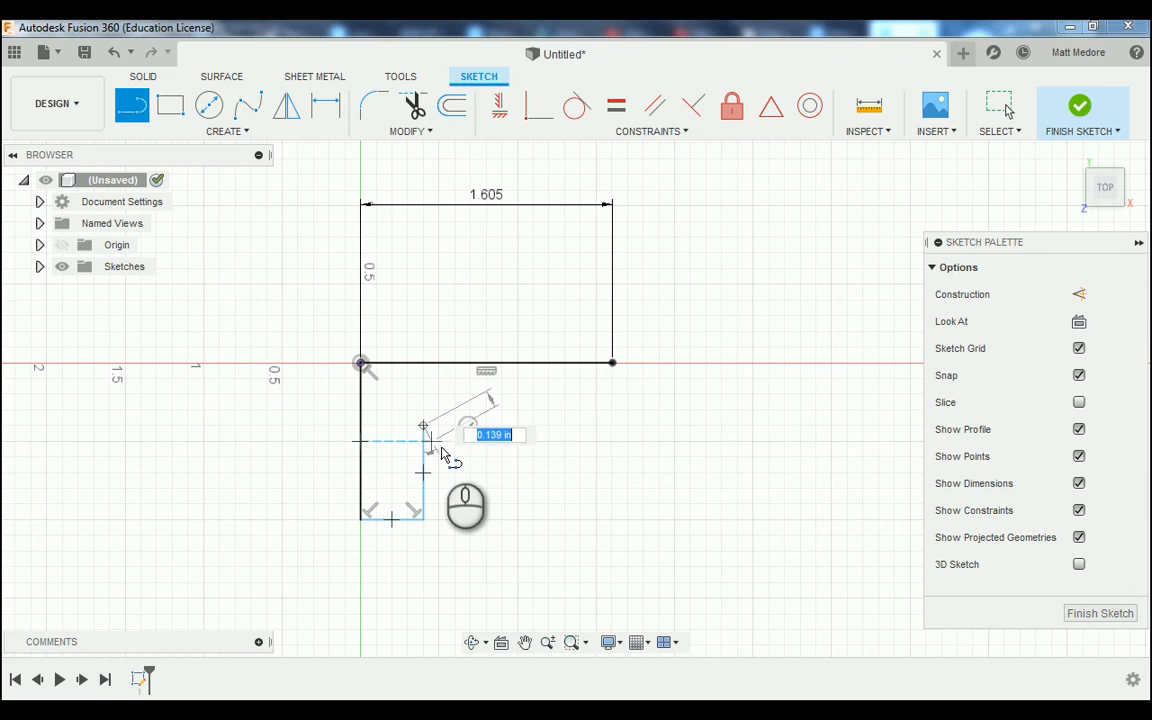
pyautogui.press('Escape')
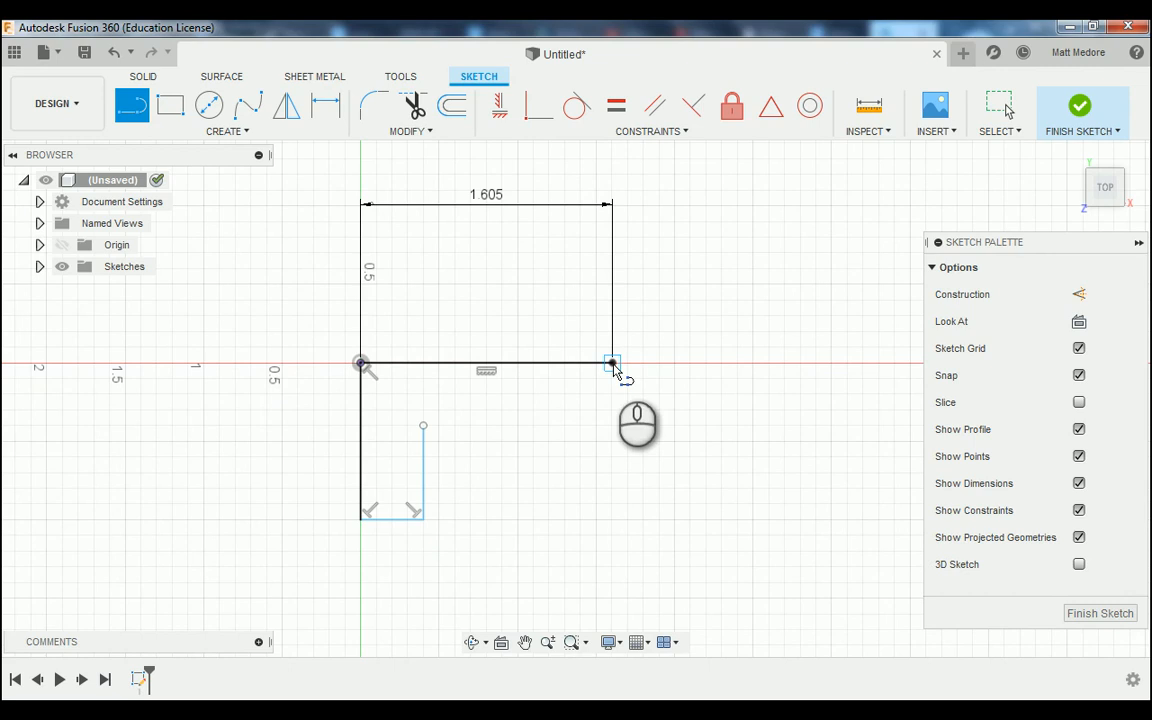
# - Draw a stepped outline from the 1.605 in line's free end: down, left about 0.29 in, and short segments up and left
pyautogui.click(612, 364)
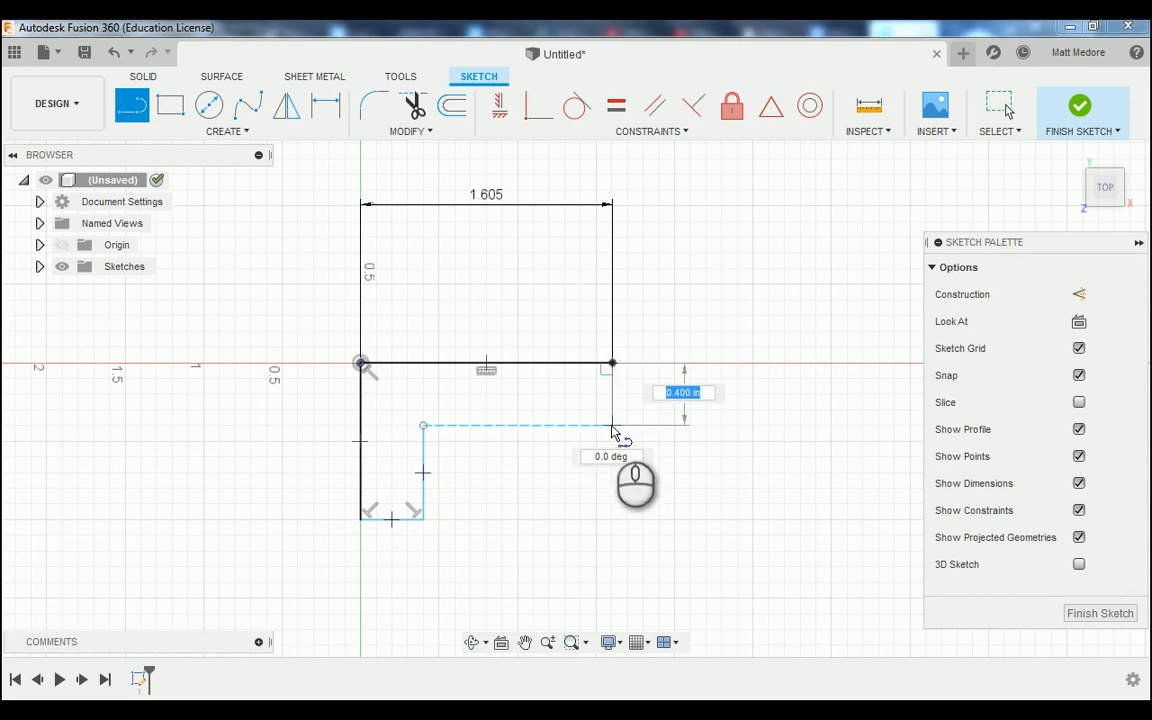
pyautogui.click(612, 411)
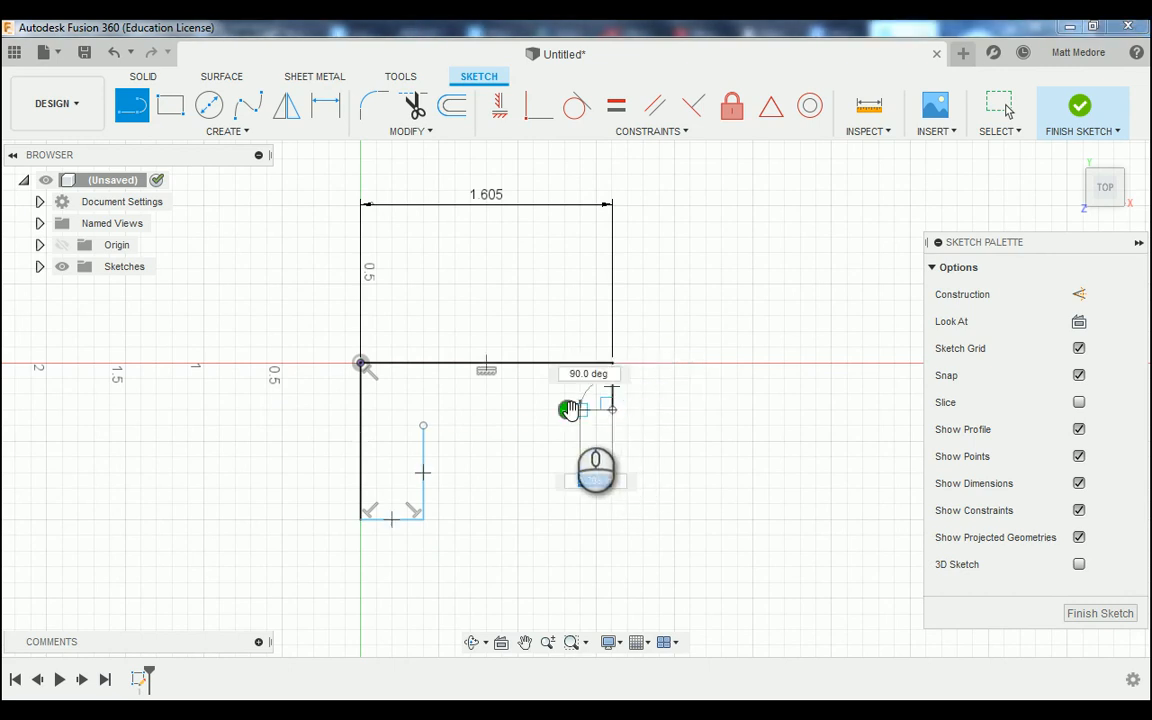
pyautogui.scroll(2, 570, 410)
pyautogui.scroll(3, 570, 410)
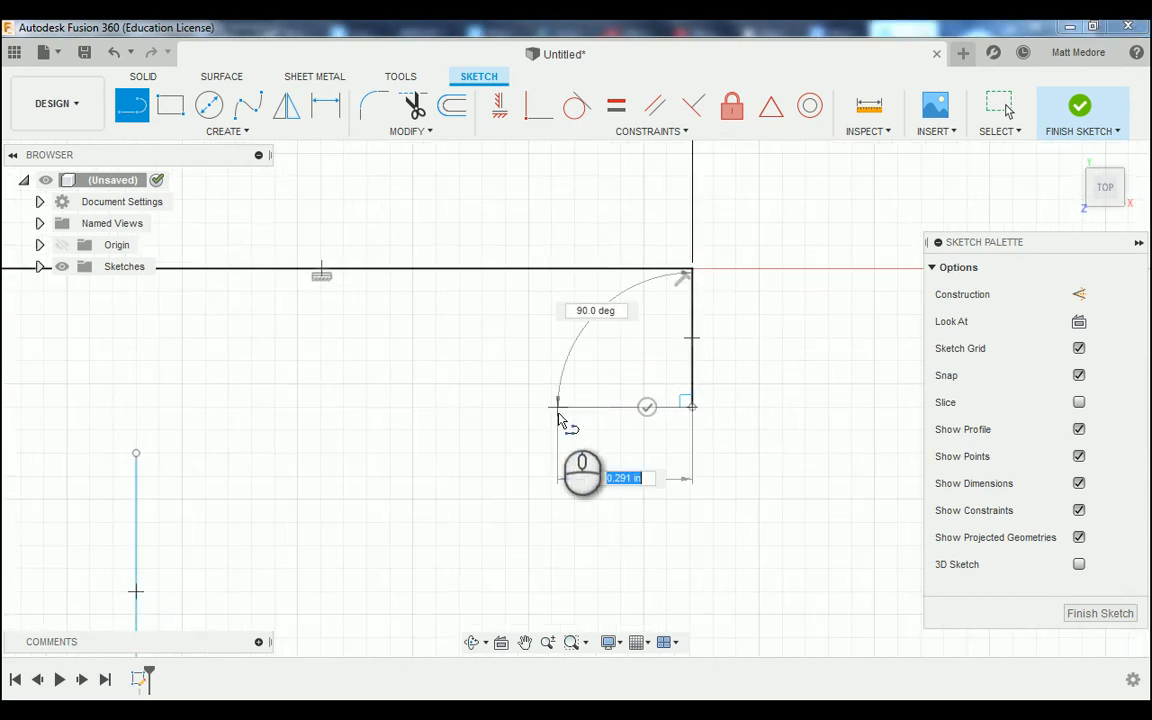
pyautogui.click(557, 406)
pyautogui.click(557, 384)
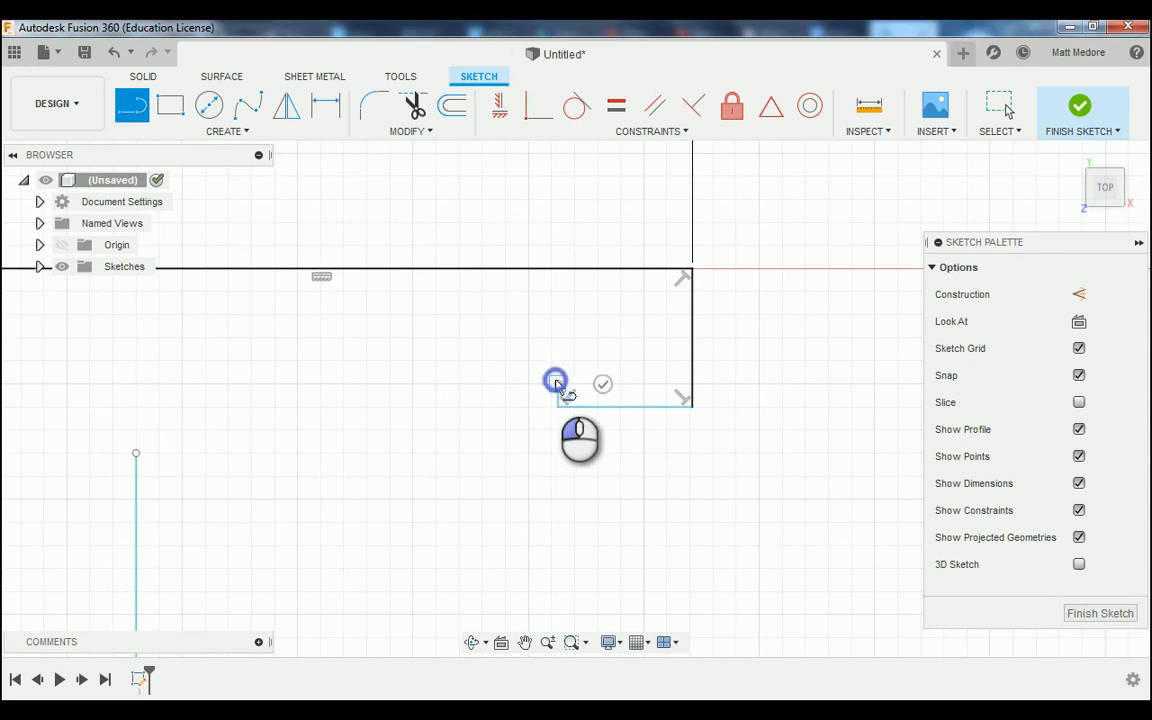
pyautogui.click(507, 386)
# - Extend the stepped outline down about 0.75 in and close the profile with a diagonal to the leg's open upper end
pyautogui.scroll(-3, 510, 385)
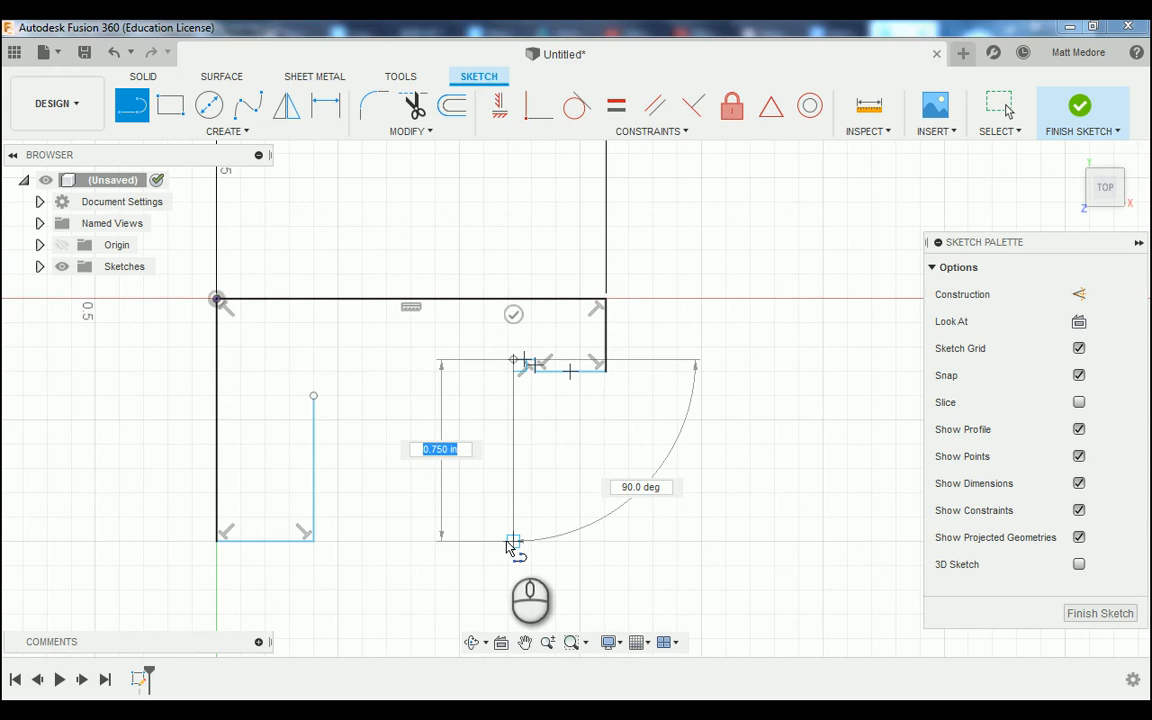
pyautogui.click(510, 541)
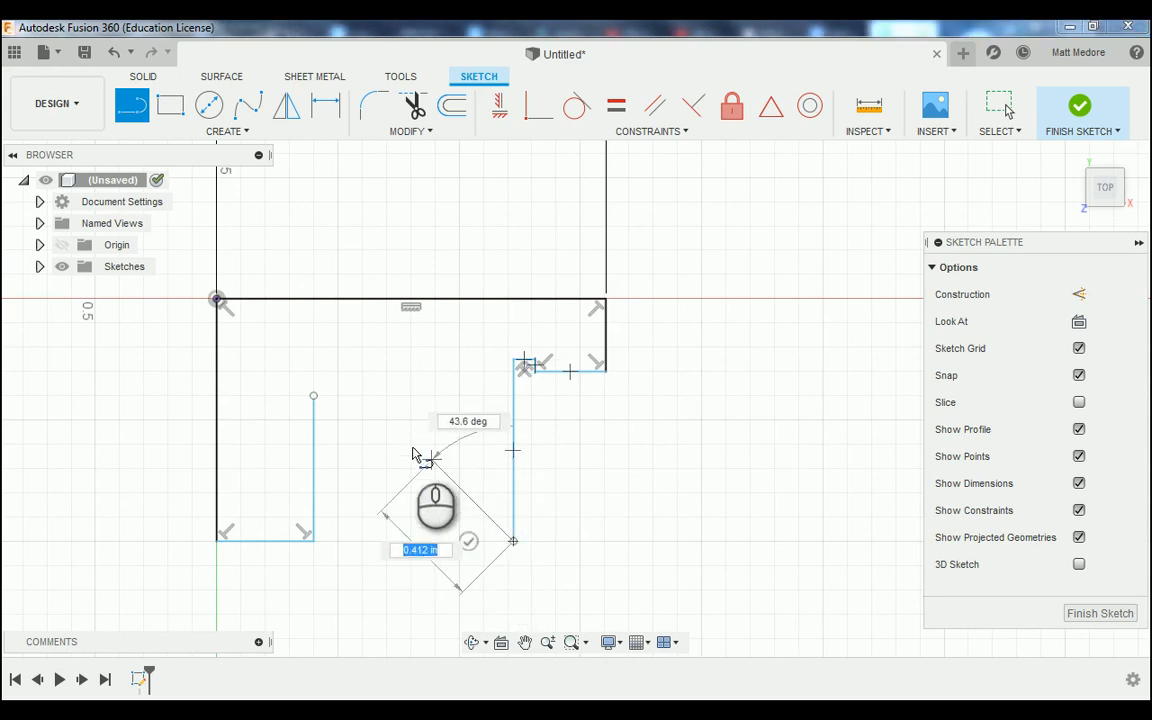
pyautogui.click(314, 397)
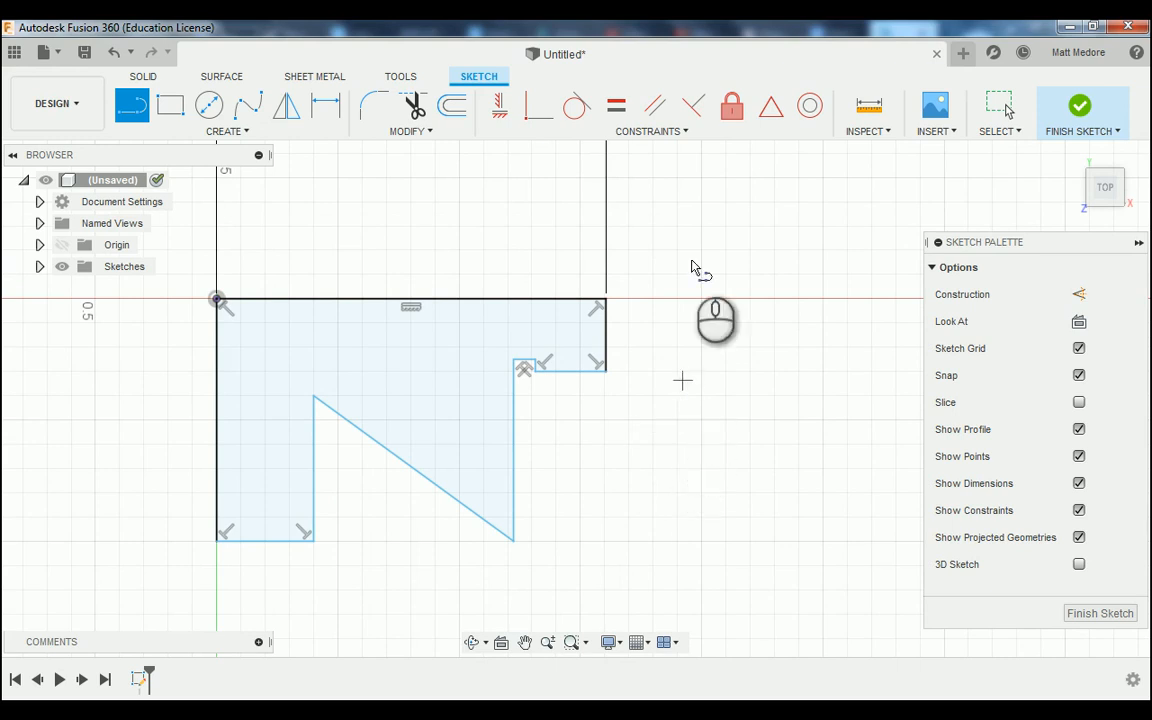
# - Apply a Horizontal/Vertical constraint between the diagonal's lower endpoint and the lower inner corner of the left leg
pyautogui.click(650, 131)
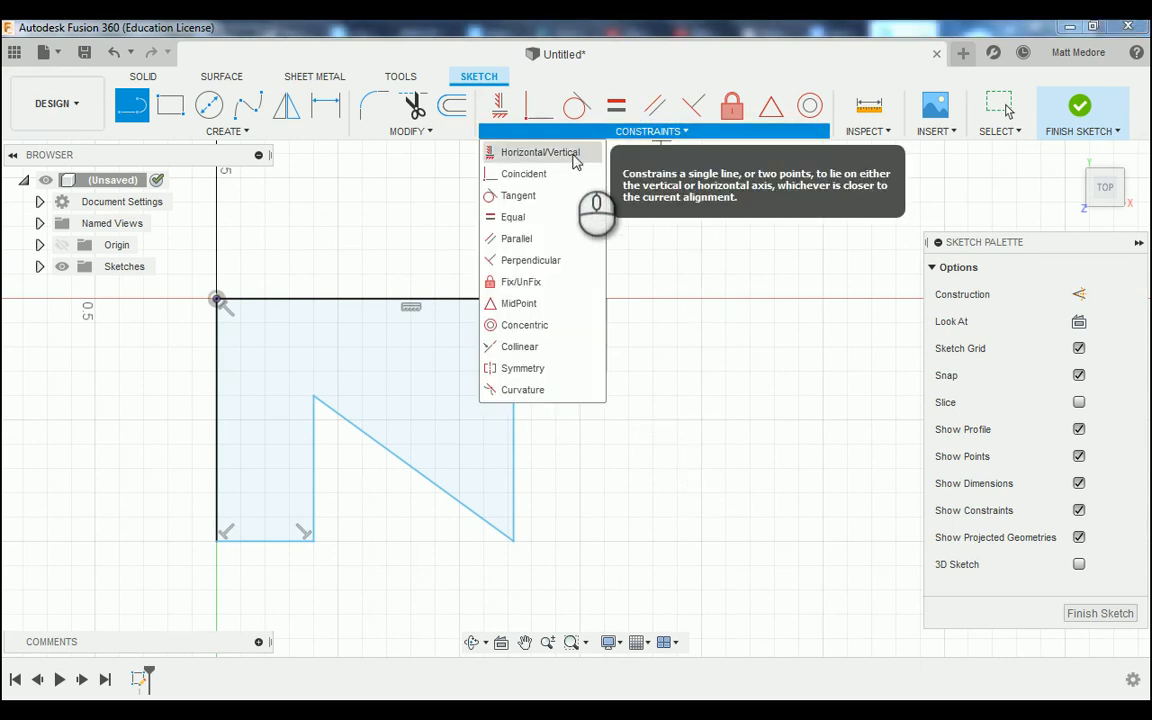
pyautogui.click(540, 152)
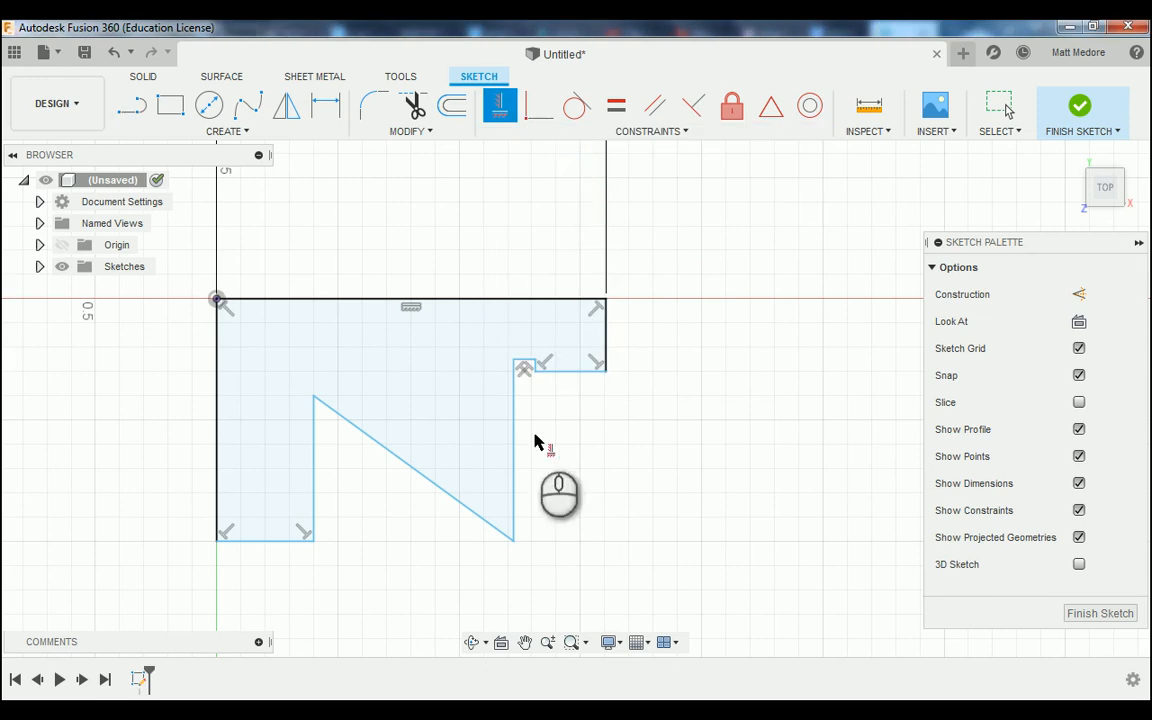
pyautogui.click(514, 543)
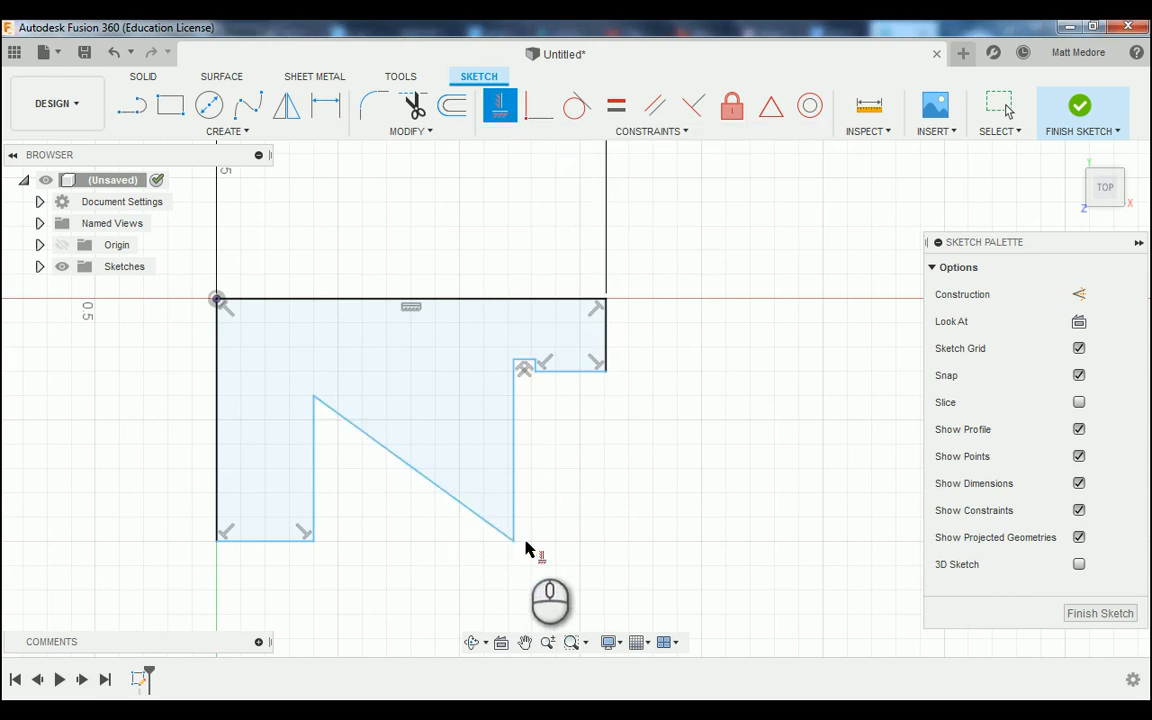
pyautogui.click(514, 541)
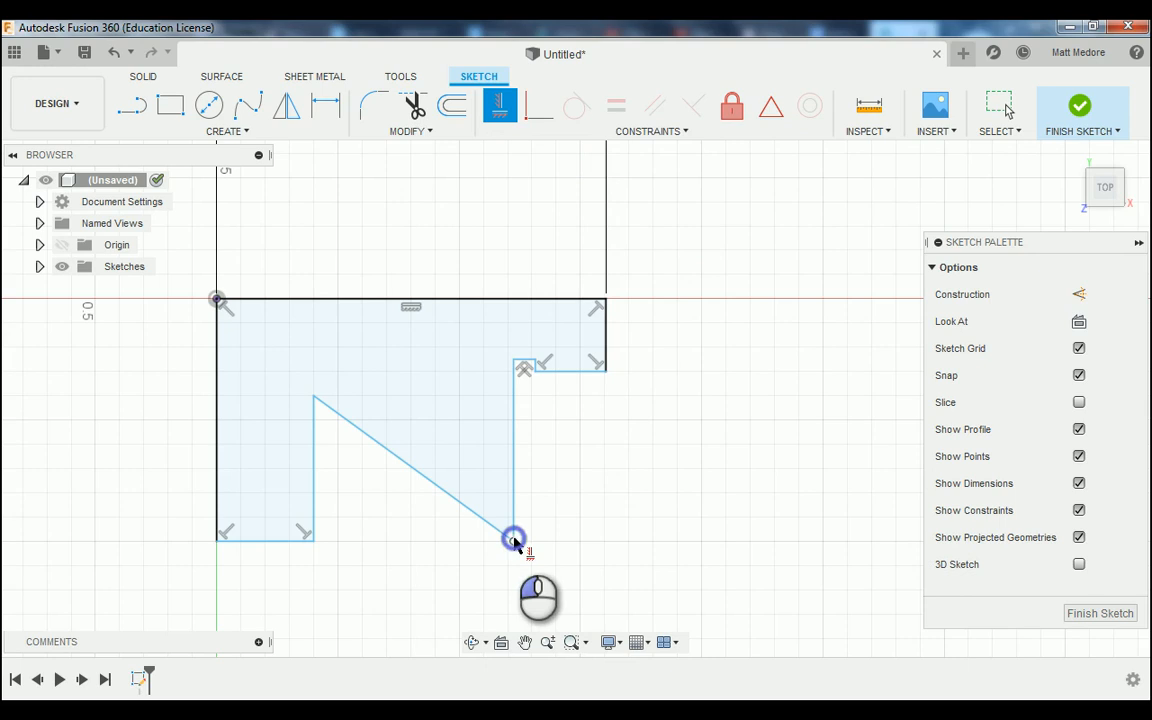
pyautogui.click(314, 541)
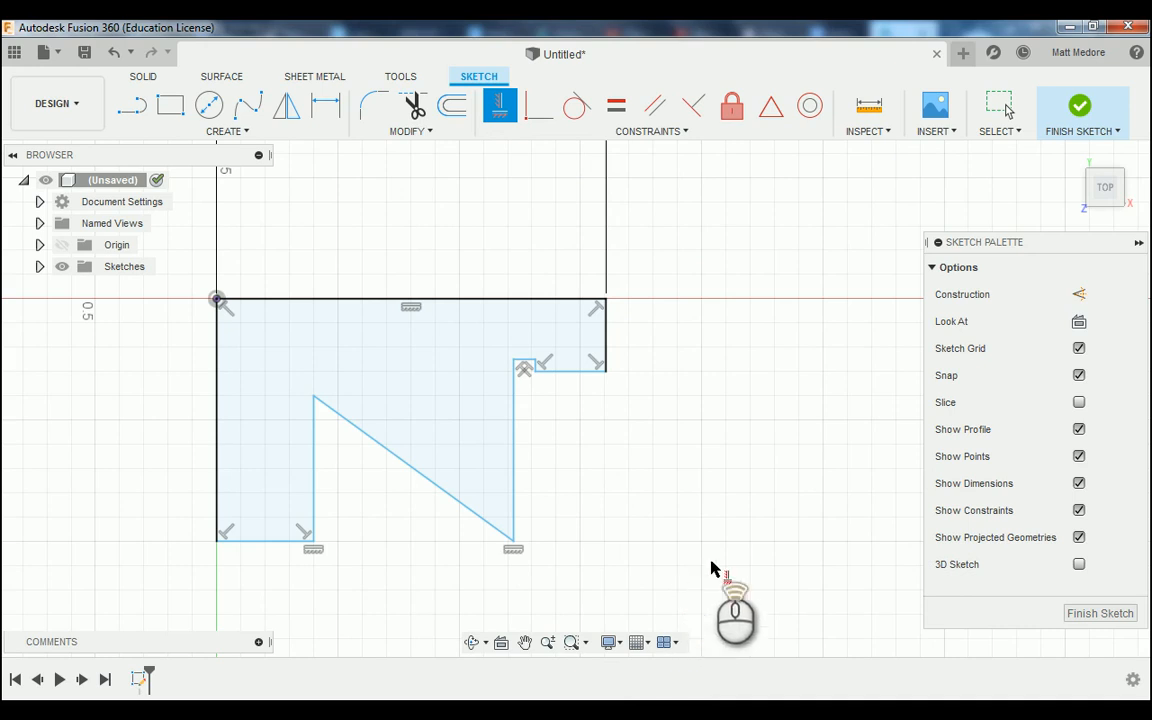
# - Dimension the horizontal distance from the origin to the top of the leg's inner edge as 0.200 in
pyautogui.scroll(-1, 712, 566)
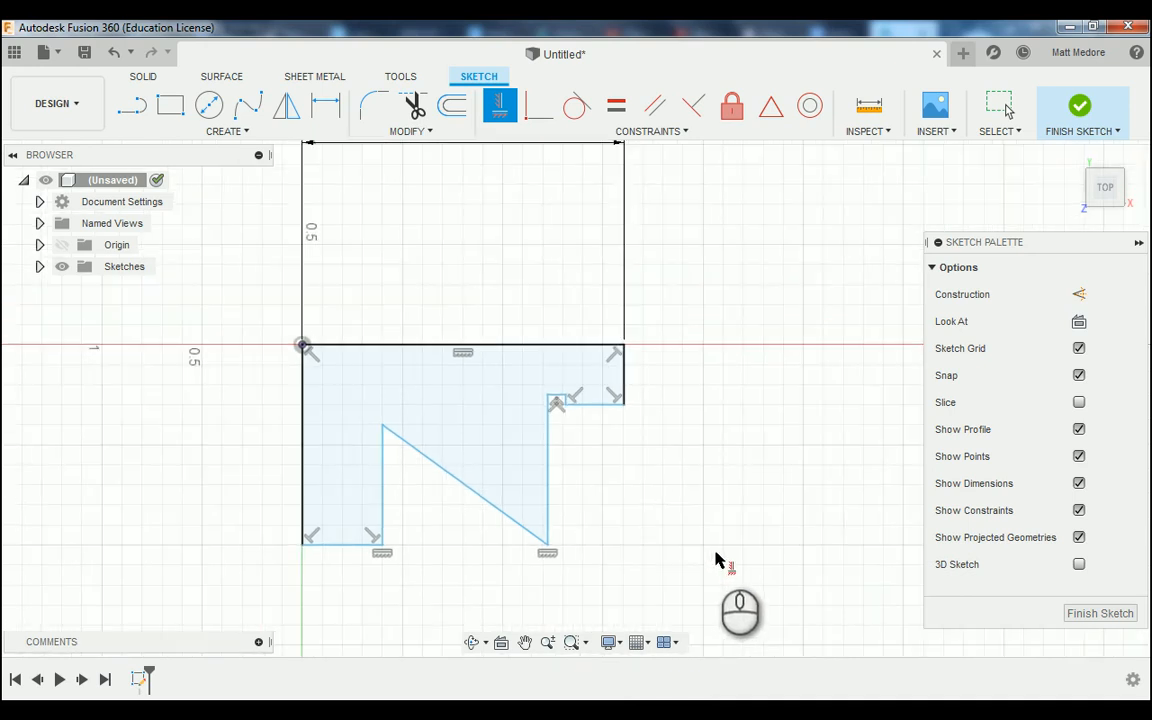
pyautogui.press('d')
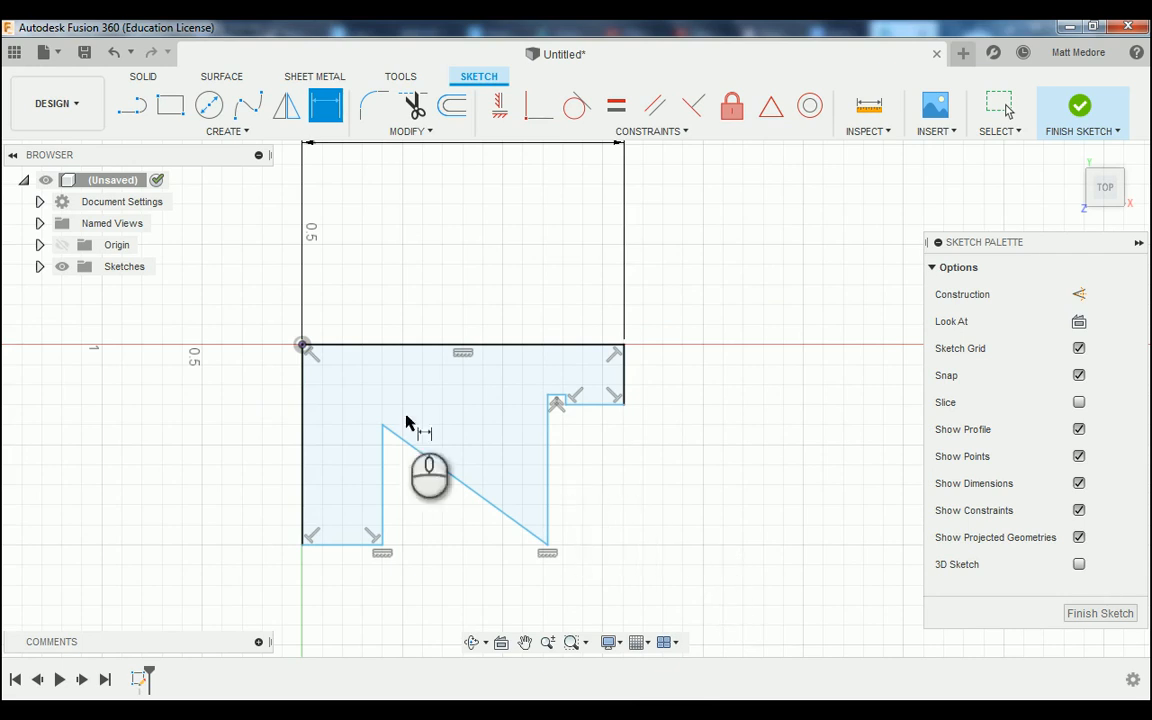
pyautogui.click(301, 346)
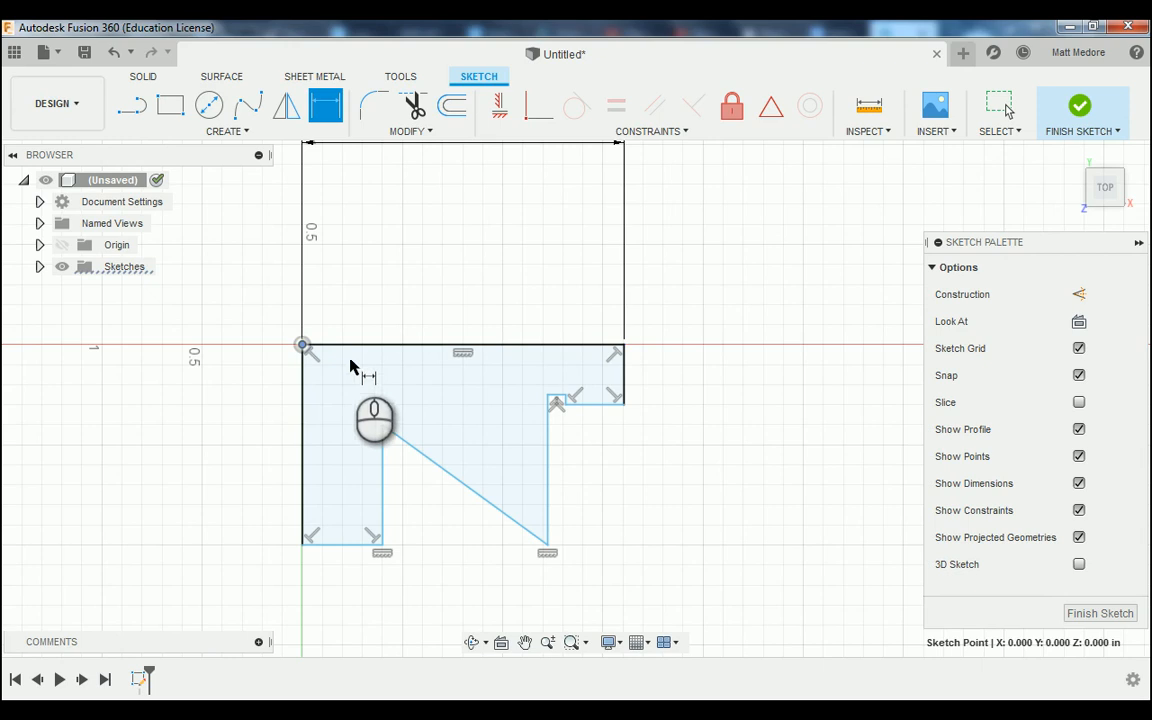
pyautogui.click(380, 429)
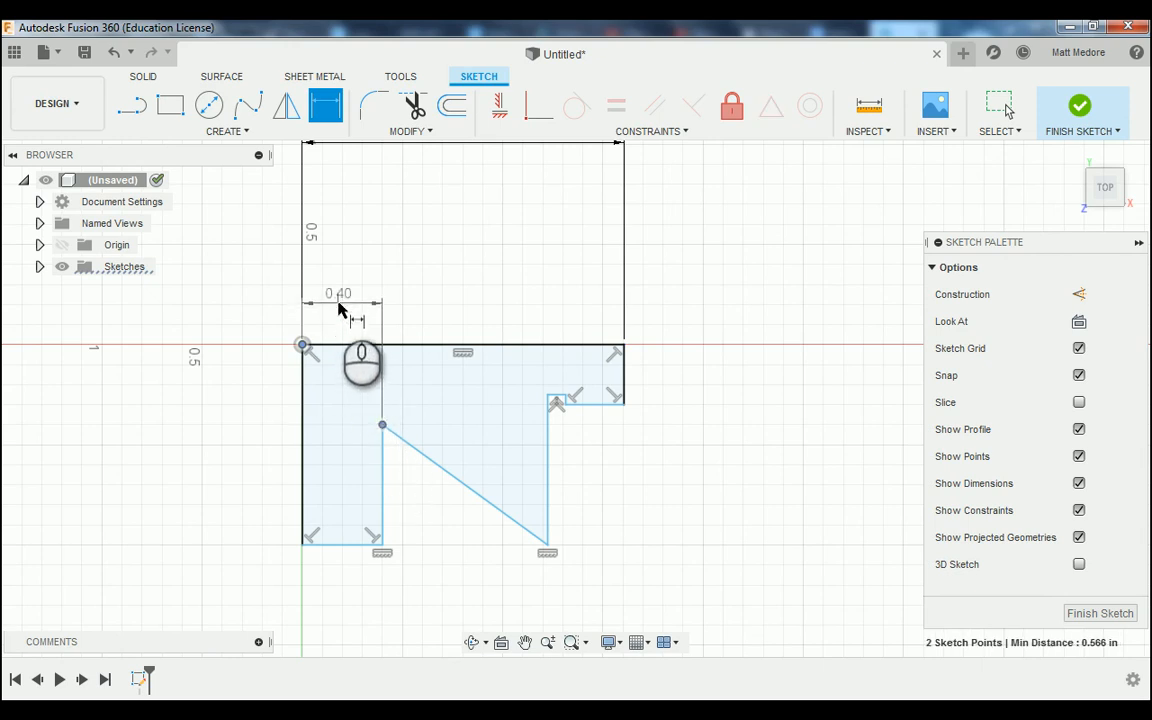
pyautogui.click(339, 307)
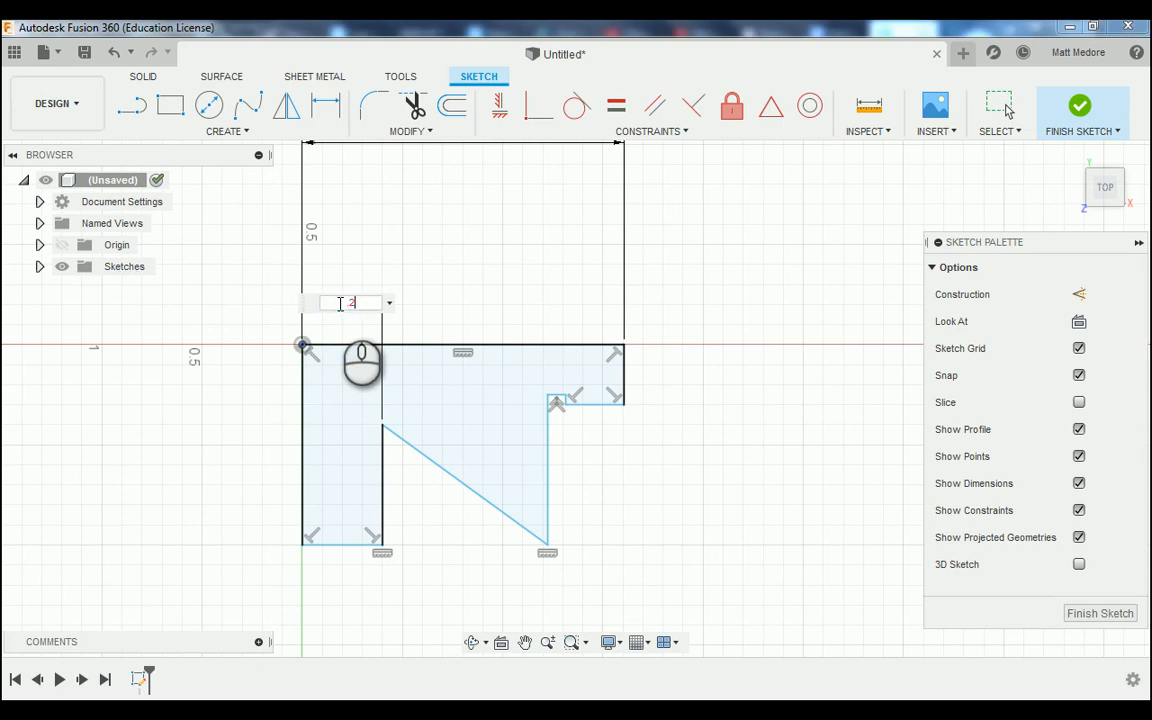
pyautogui.write('.200')
pyautogui.press('Return')
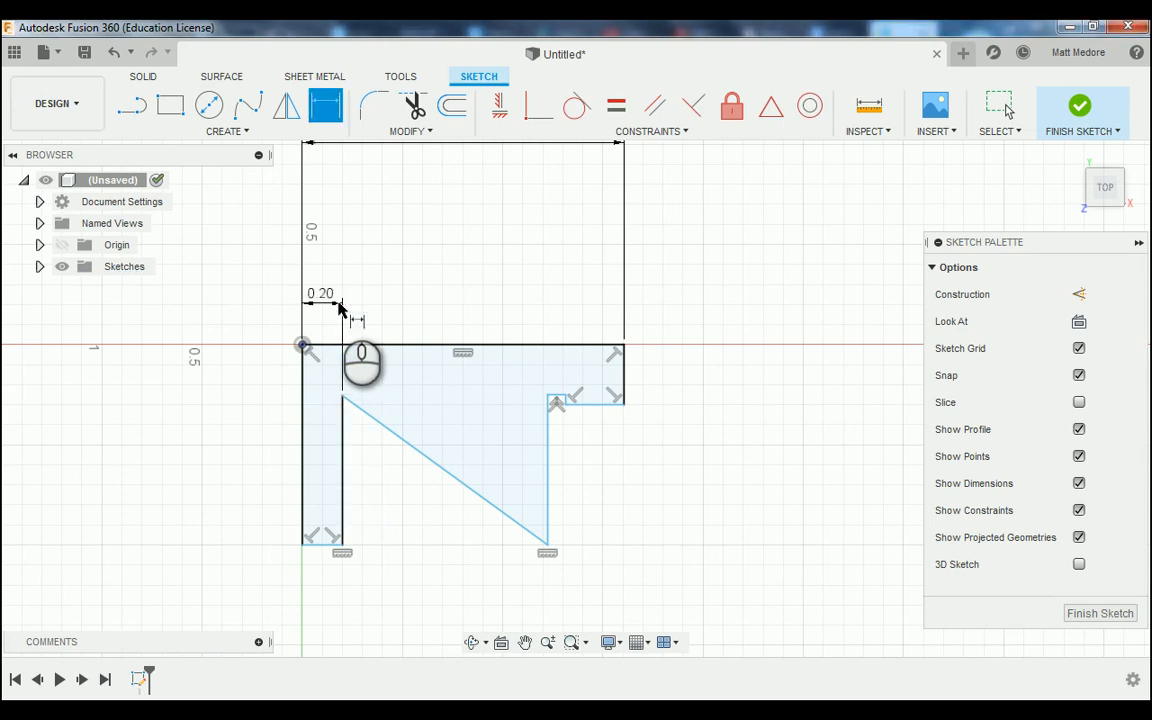
# - Dimension the horizontal distance from the origin to the upper end of the profile's long right-hand vertical edge as 1.24 in
pyautogui.click(302, 345)
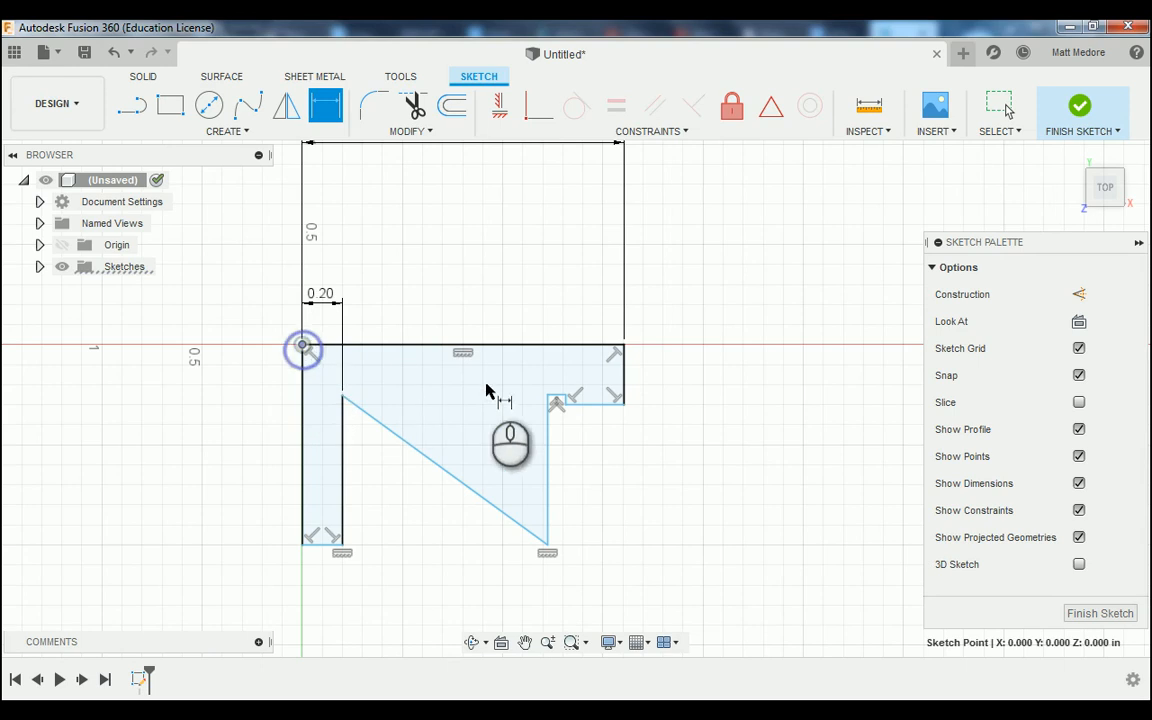
pyautogui.click(546, 396)
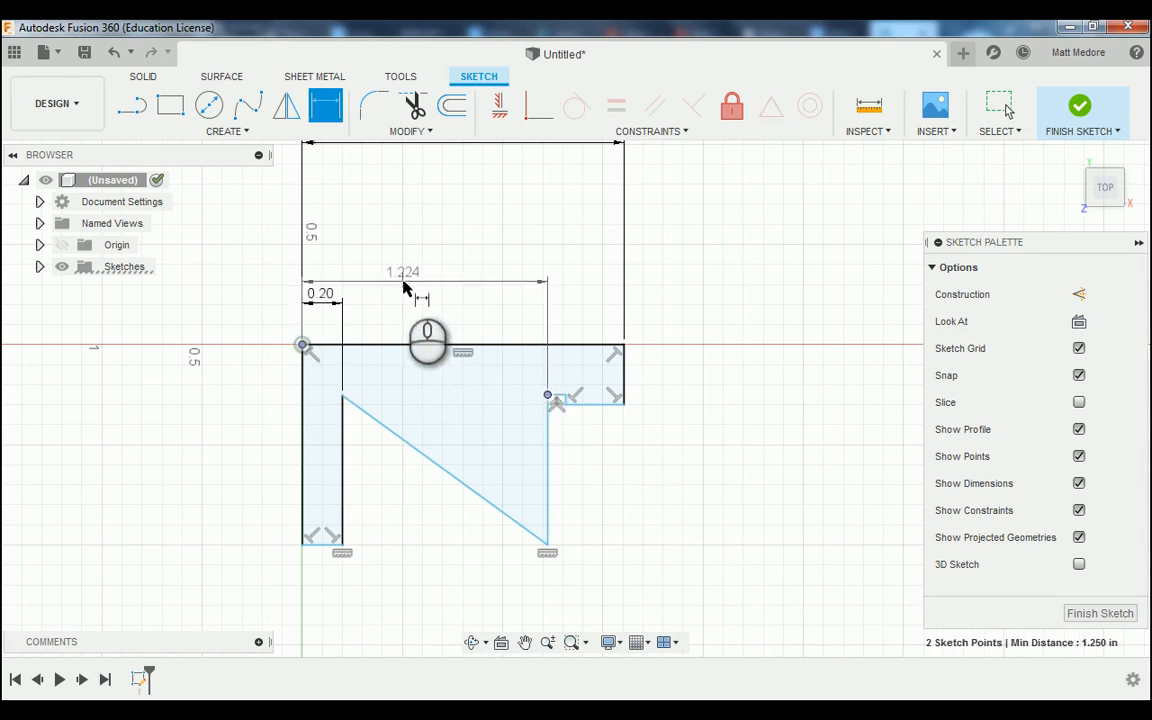
pyautogui.click(403, 286)
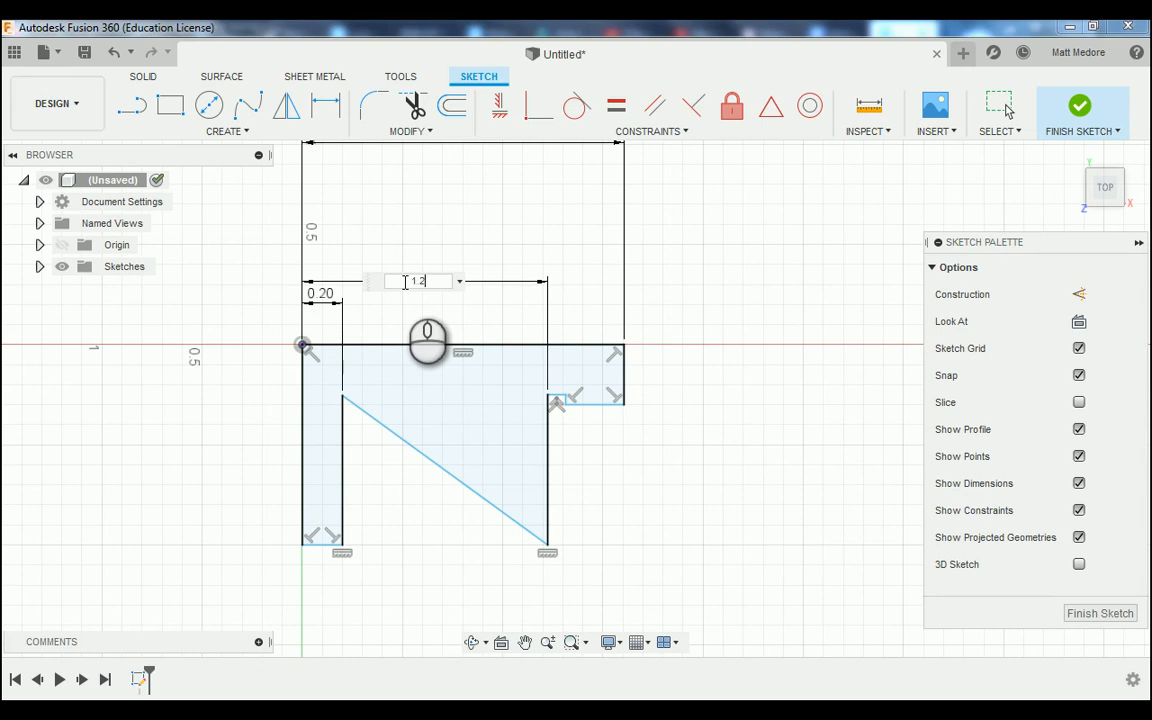
pyautogui.press('Return')
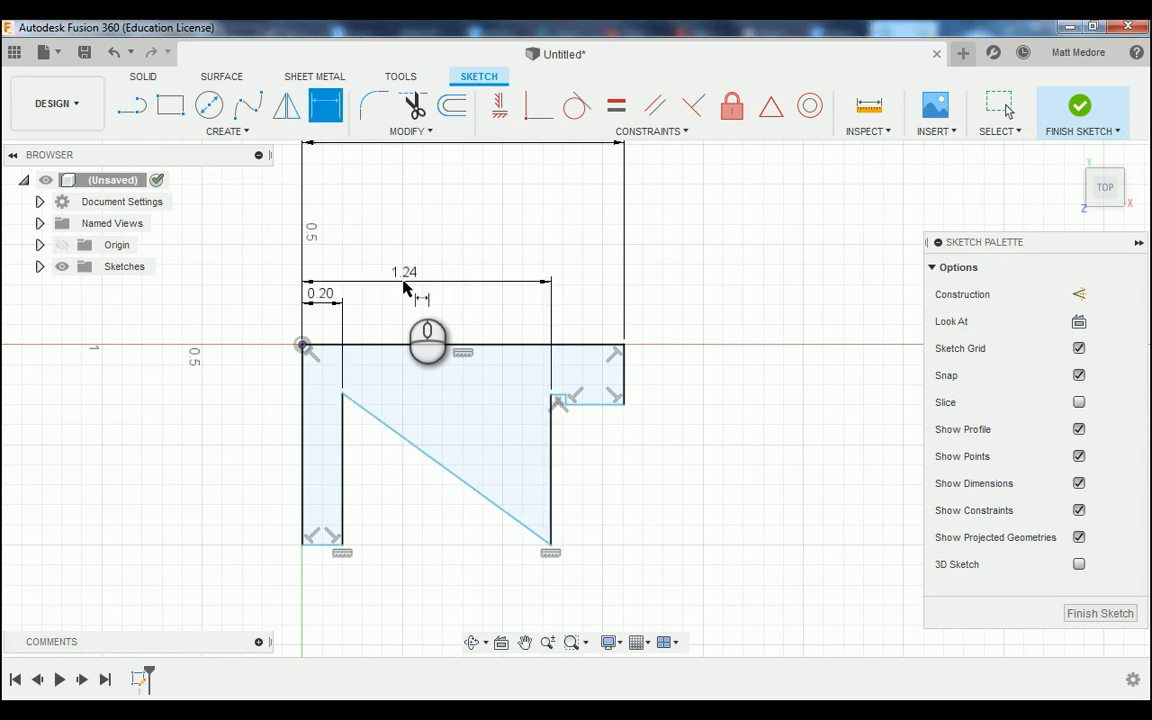
# - Dimension the horizontal distance from the origin to the small step's short right-hand vertical edge as 1.305 in
pyautogui.click(302, 345)
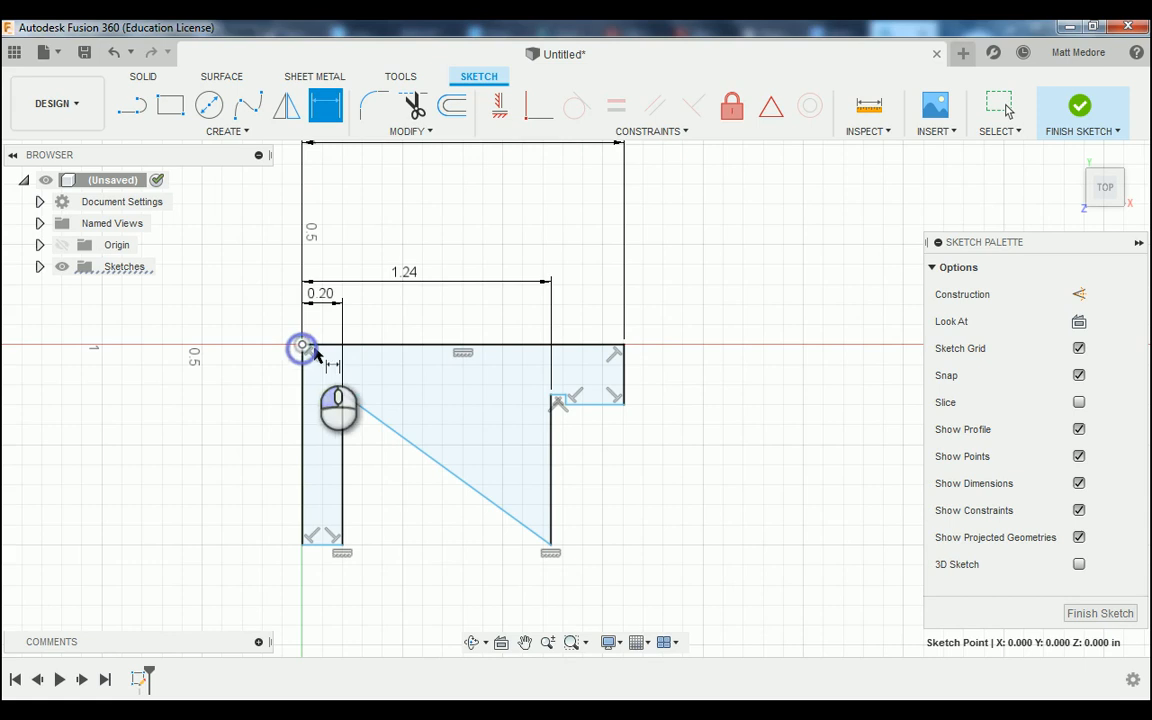
pyautogui.click(566, 401)
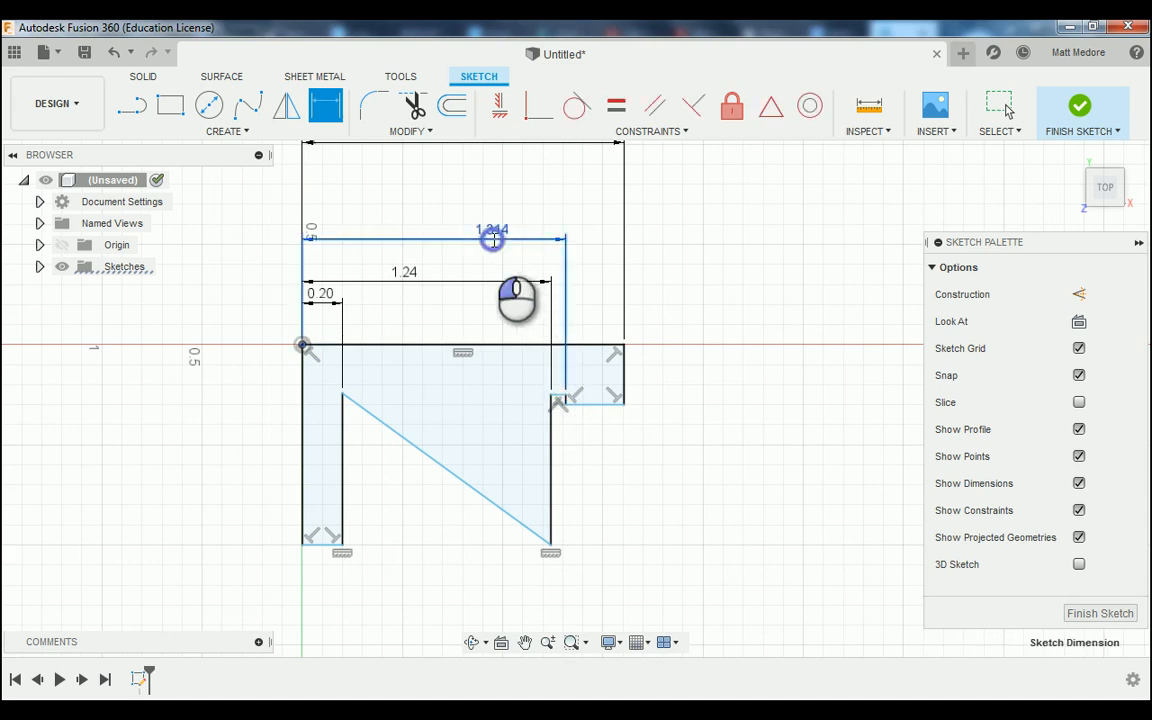
pyautogui.click(493, 240)
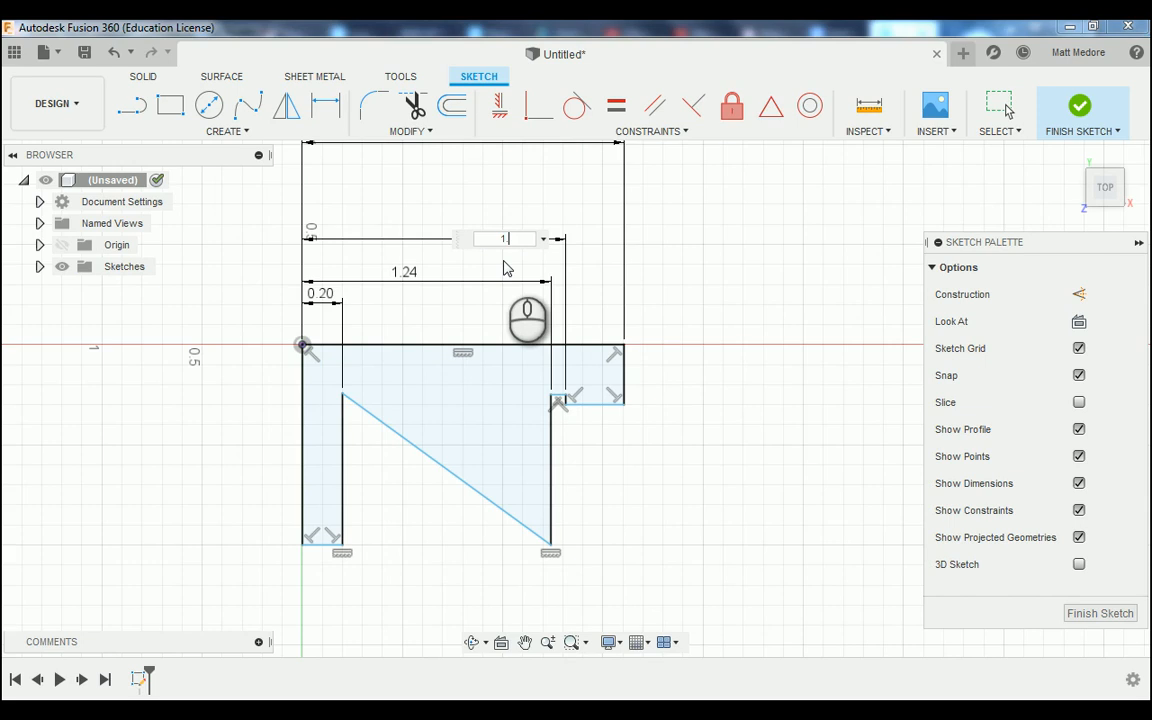
pyautogui.write('1.305')
pyautogui.press('Return')
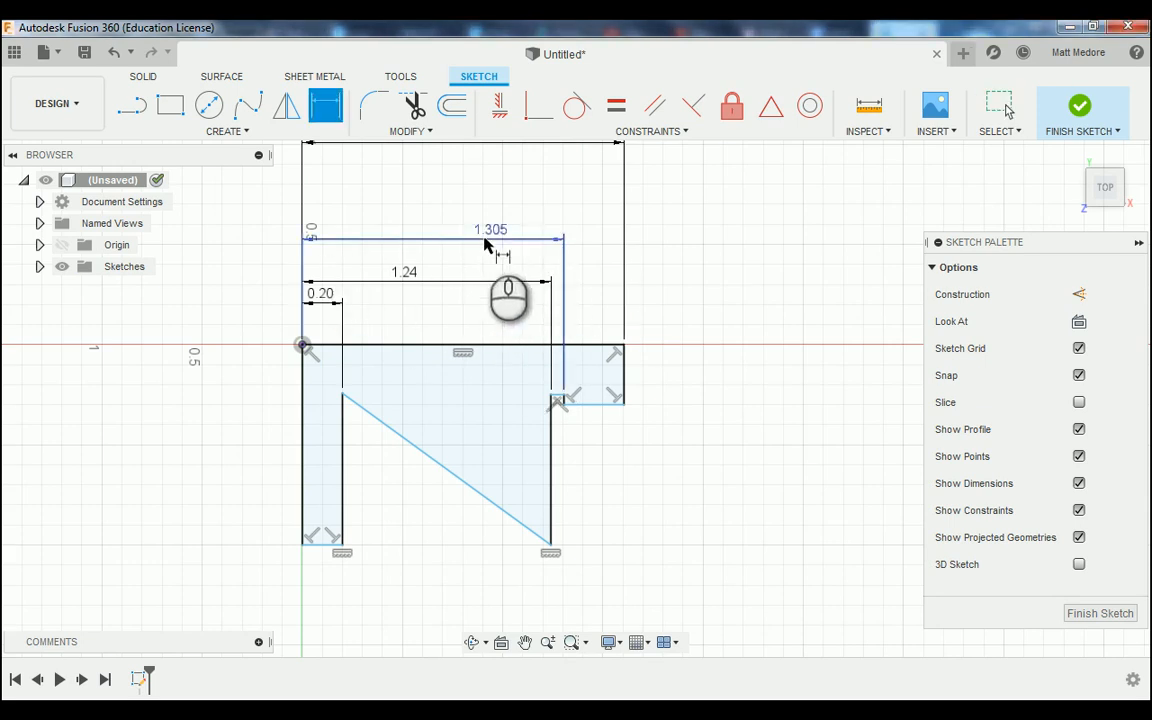
# - Dimension the vertical distance from the origin to the left leg's lower end as 0.475 in
pyautogui.scroll(-1, 483, 244)
pyautogui.scroll(2, 250, 418)
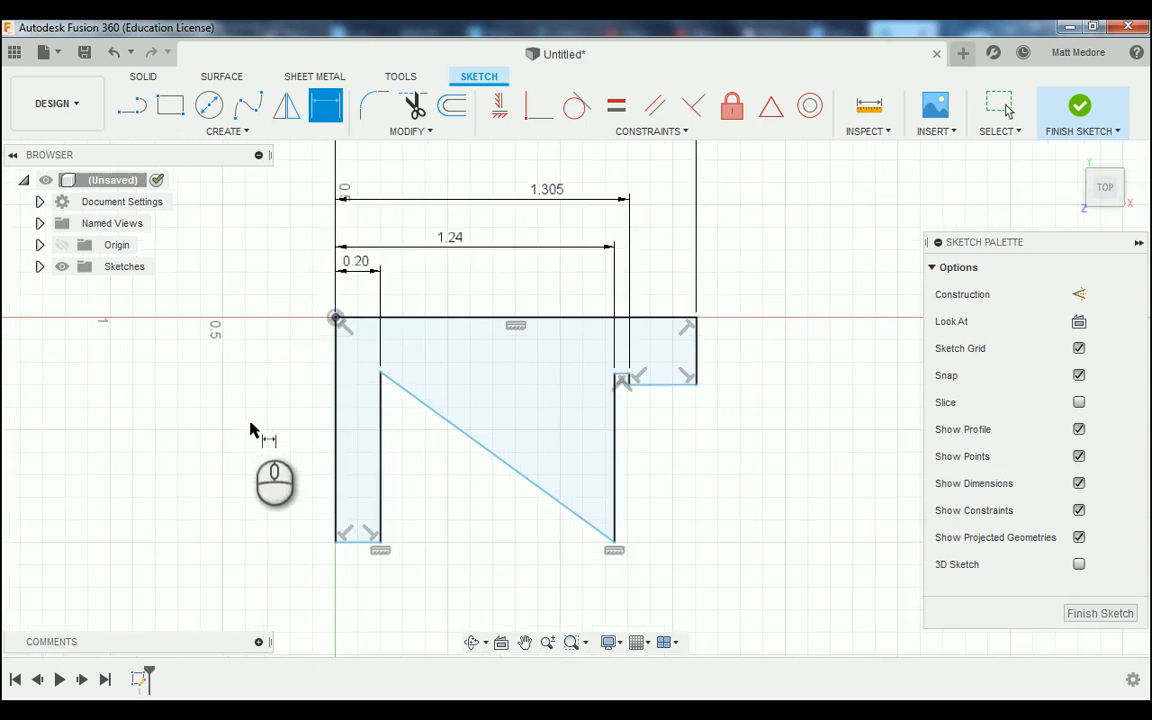
pyautogui.click(345, 306)
pyautogui.click(346, 554)
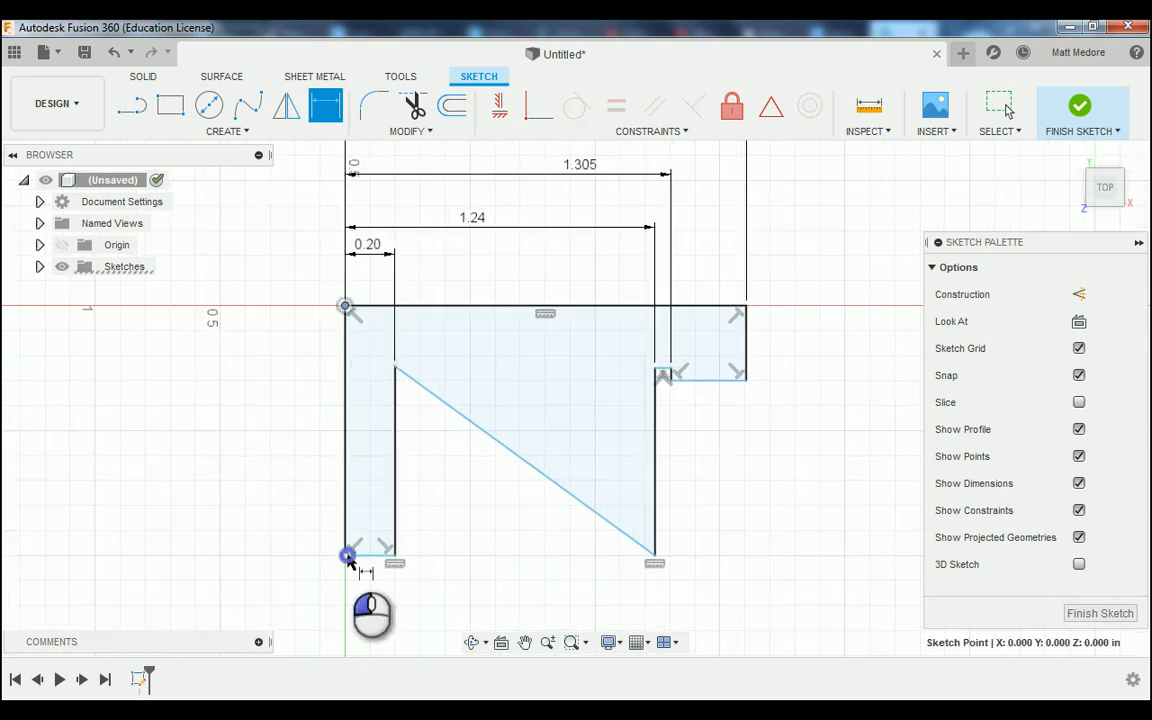
pyautogui.click(279, 472)
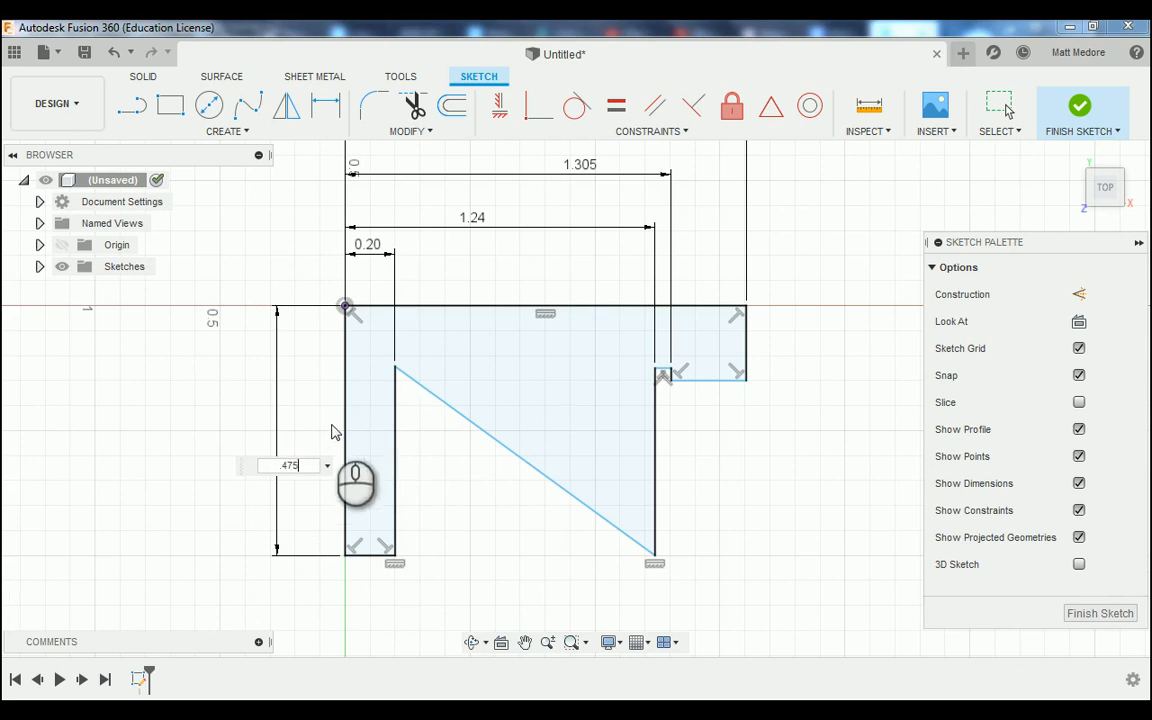
pyautogui.write('.475')
pyautogui.press('Return')
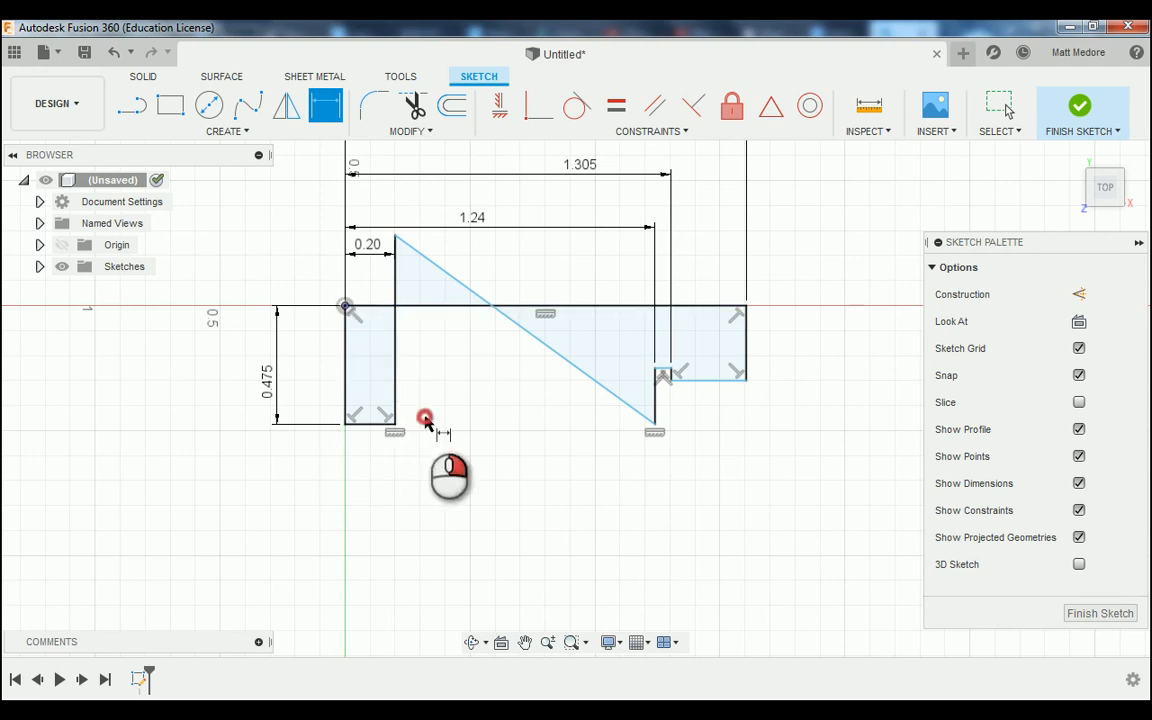
# - Pull the upper end of the leg's inner edge back below the profile's top line and reposition the 0.20 dimension above the profile
pyautogui.rightClick(424, 420)
pyautogui.click(340, 414)
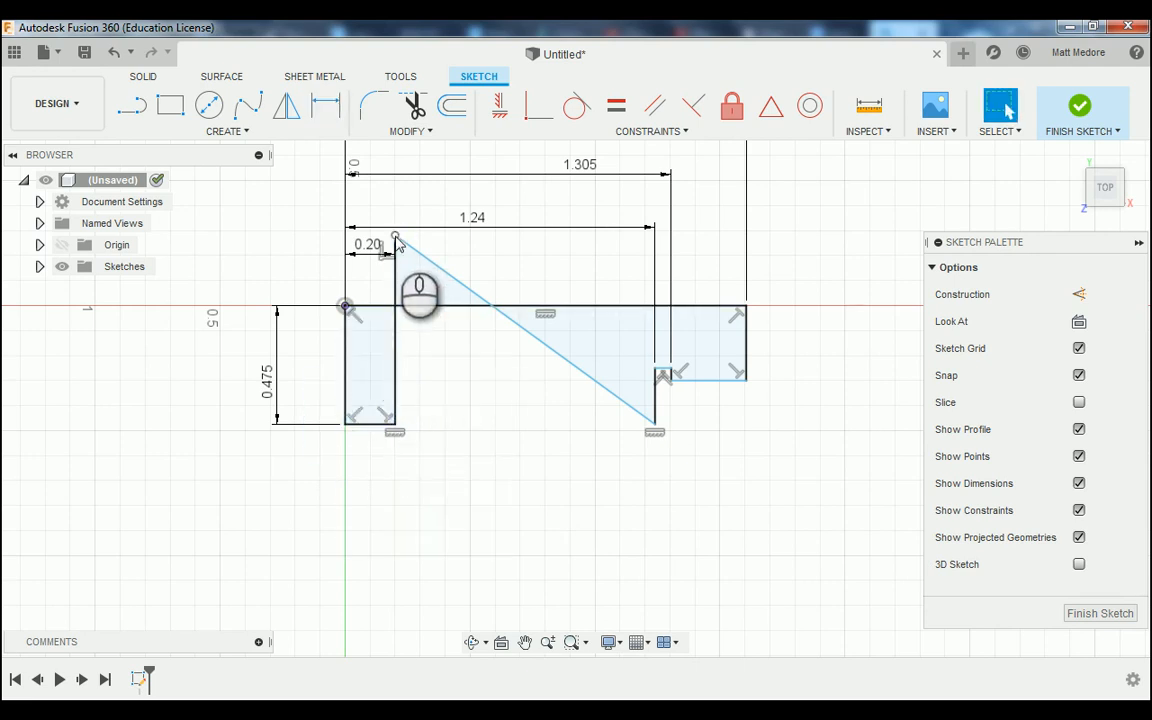
pyautogui.moveTo(397, 240); pyautogui.dragTo(386, 411)
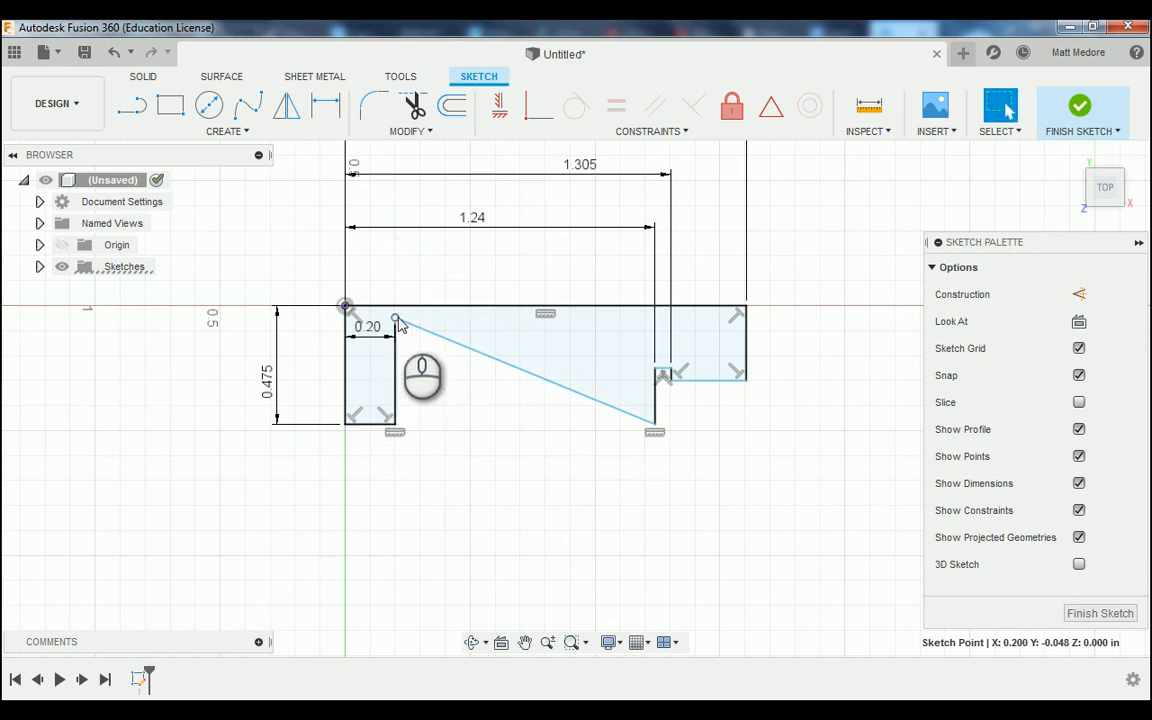
pyautogui.moveTo(396, 318); pyautogui.dragTo(369, 252)
pyautogui.click(459, 444)
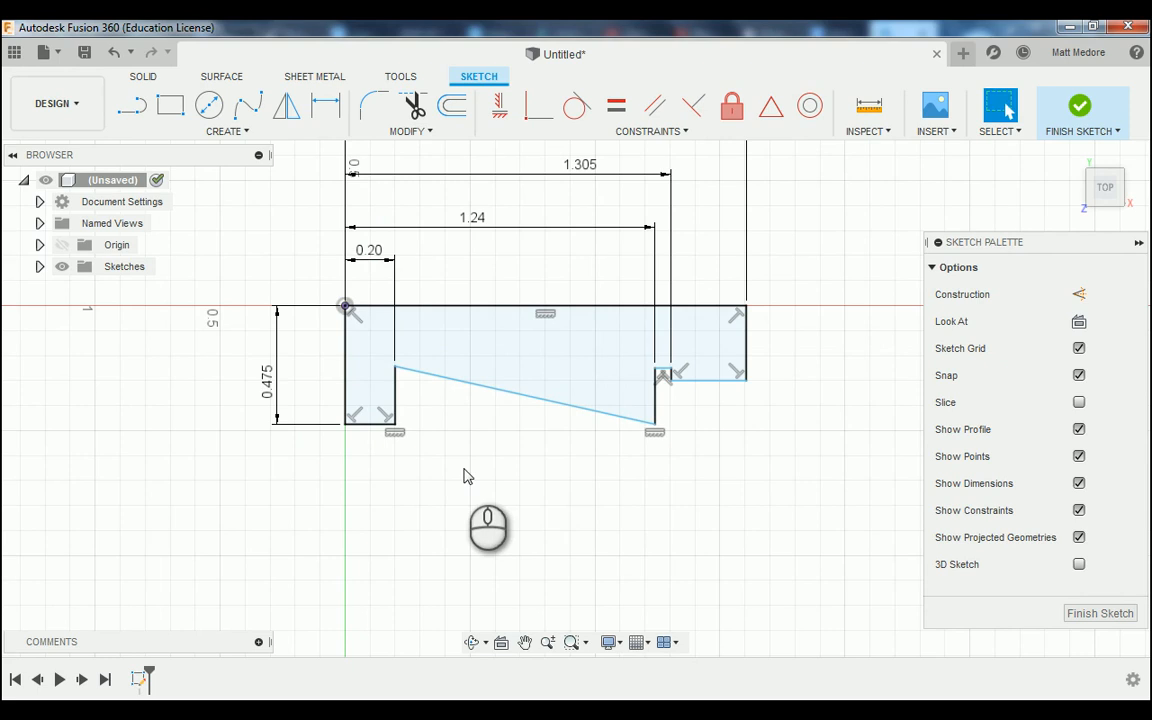
# - Dimension the vertical distance from the origin to the upper end of the left leg's inner edge as 0.367 in
pyautogui.press('d')
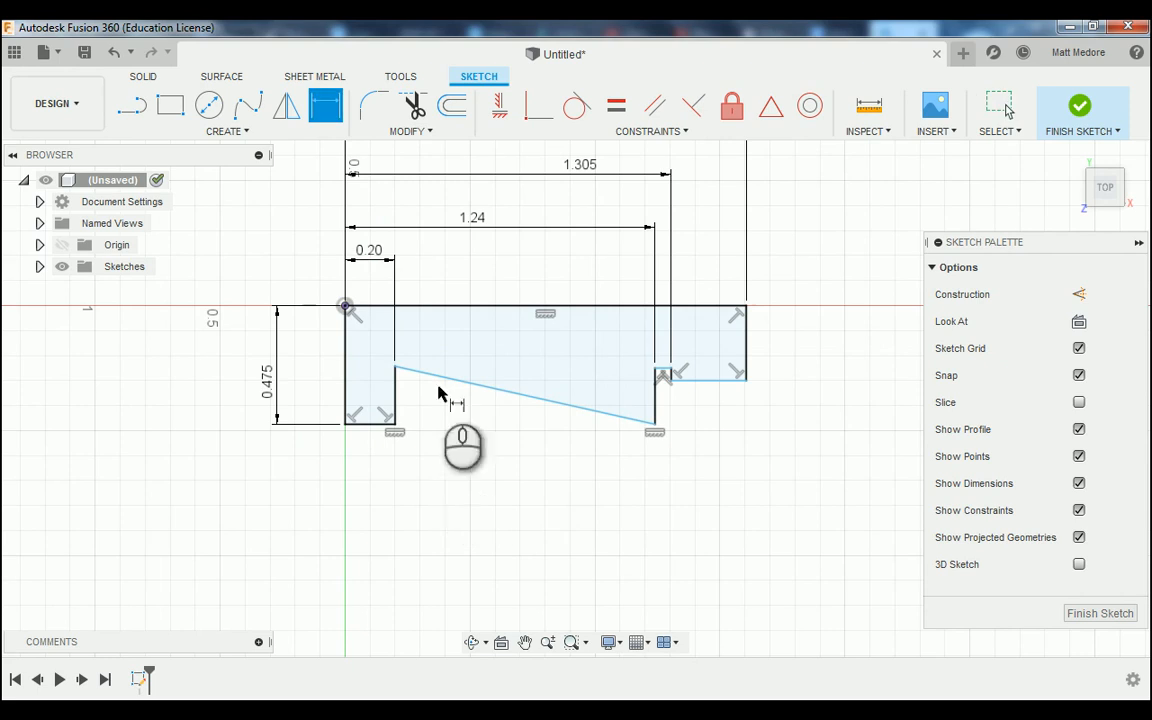
pyautogui.click(345, 306)
pyautogui.click(394, 368)
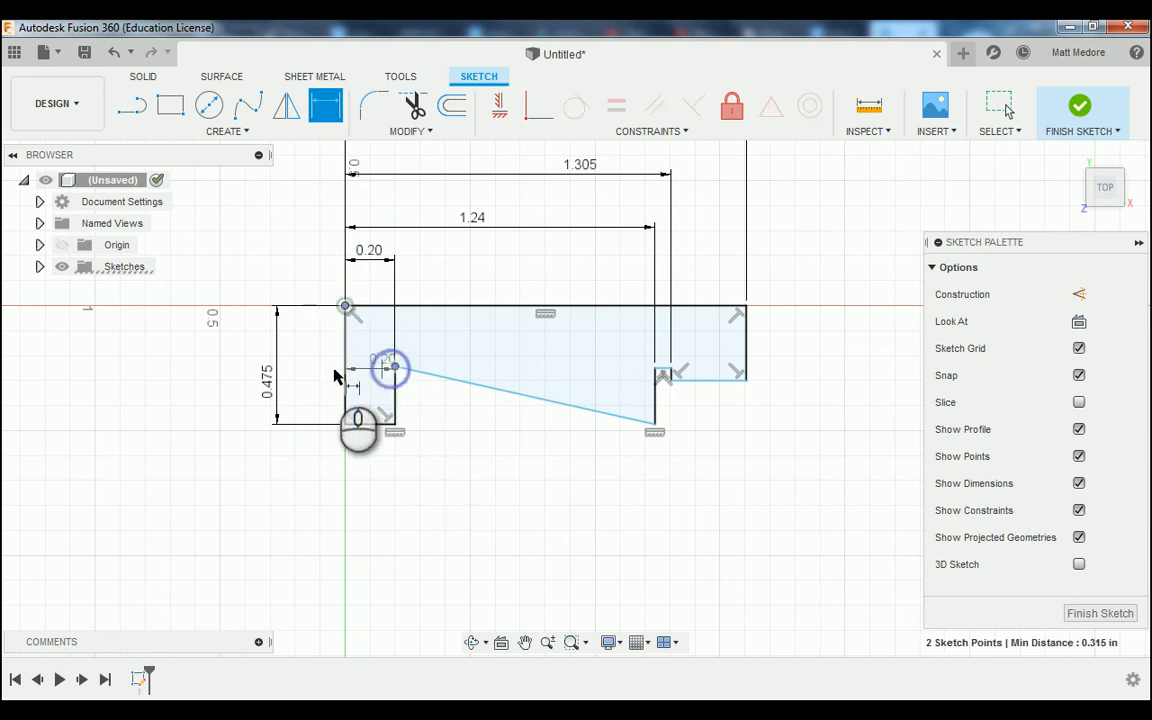
pyautogui.click(320, 333)
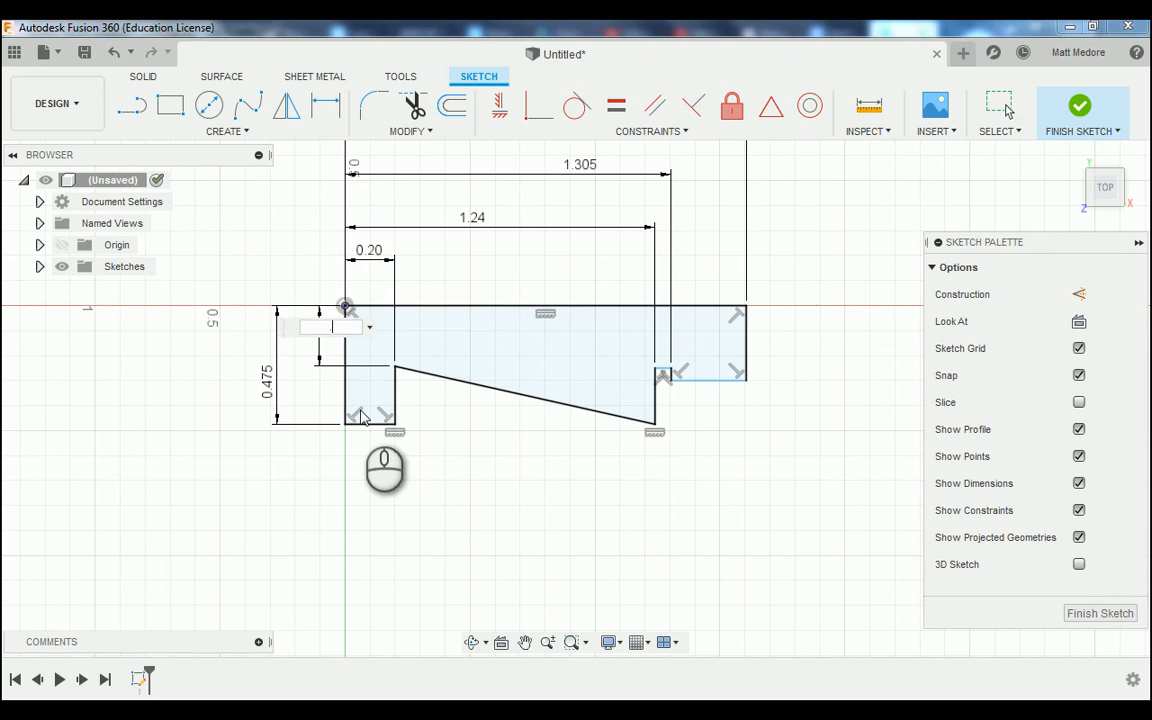
pyautogui.press('Return')
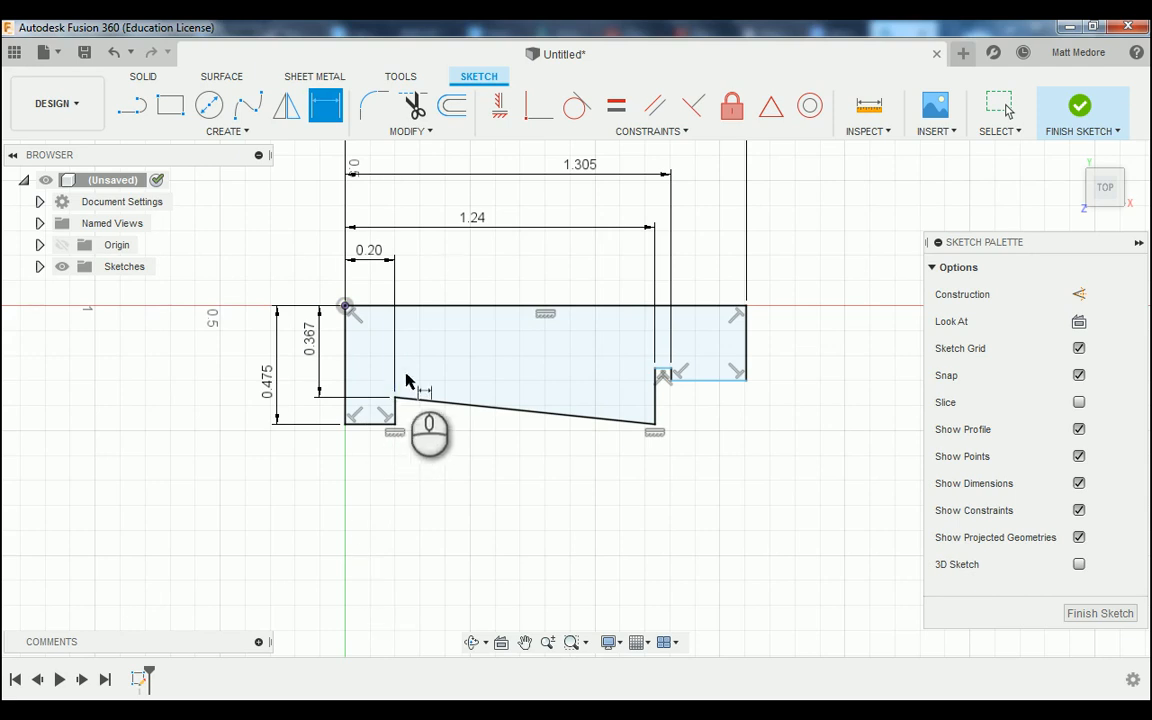
# - Dimension the vertical distance from the origin to the top of the small notch as .240/2 in
pyautogui.click(347, 306)
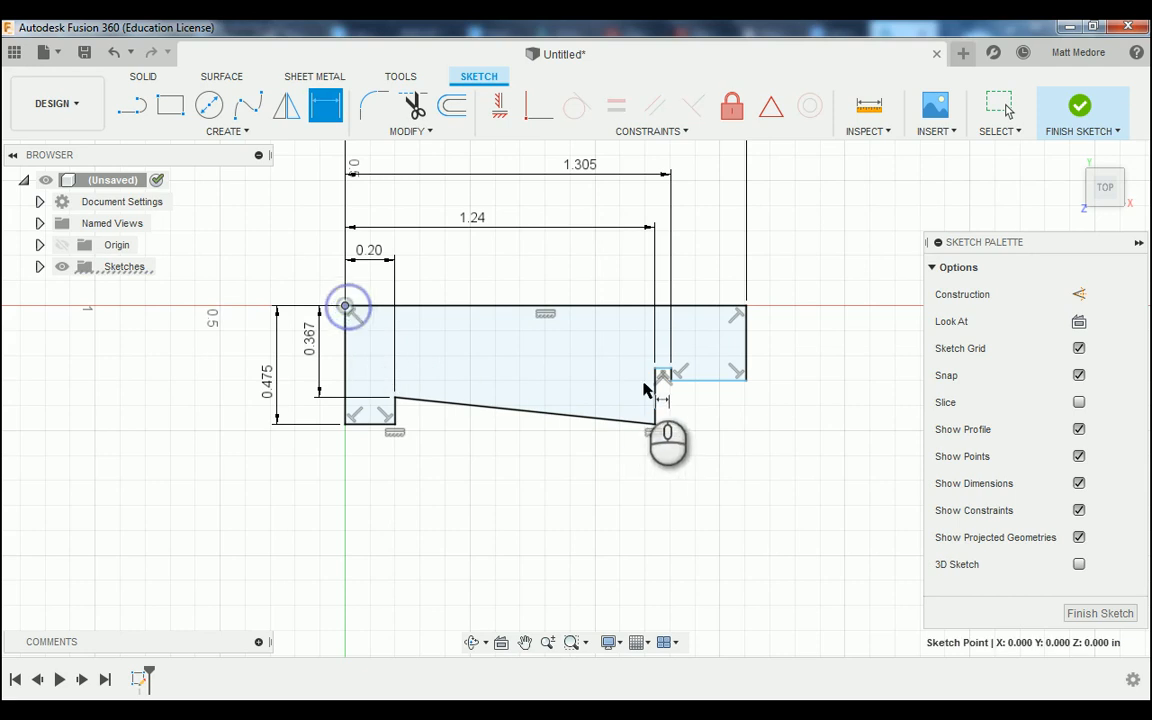
pyautogui.scroll(5, 645, 390)
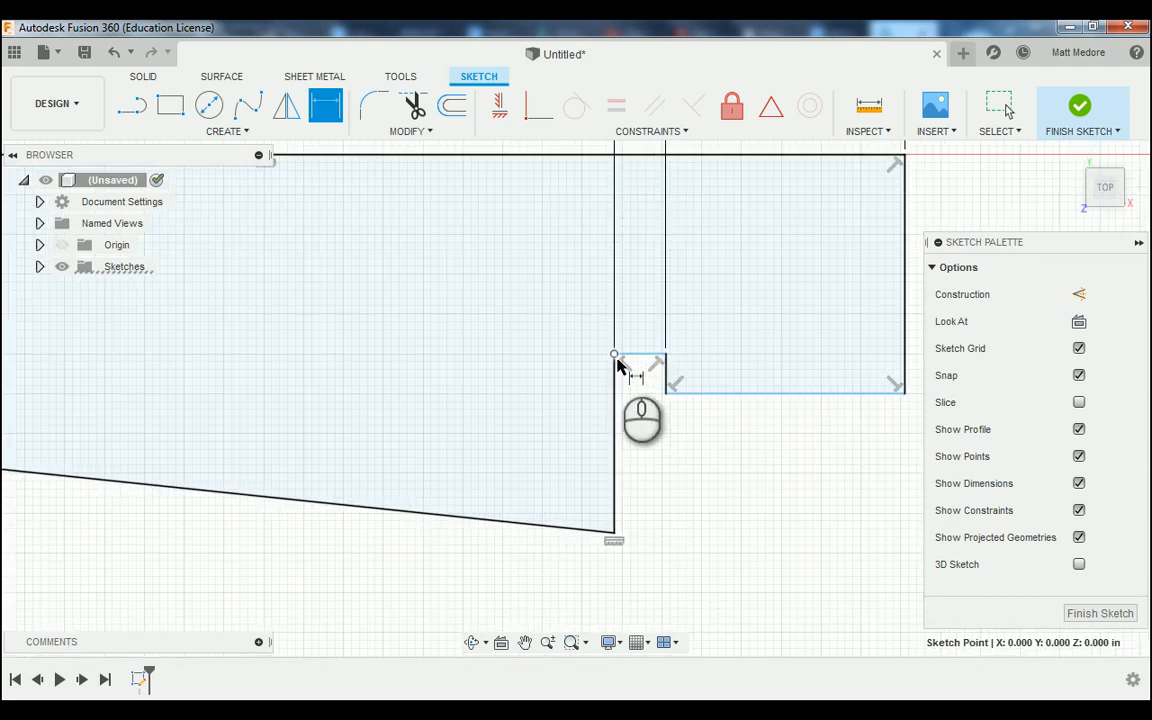
pyautogui.click(614, 355)
pyautogui.scroll(-5, 712, 380)
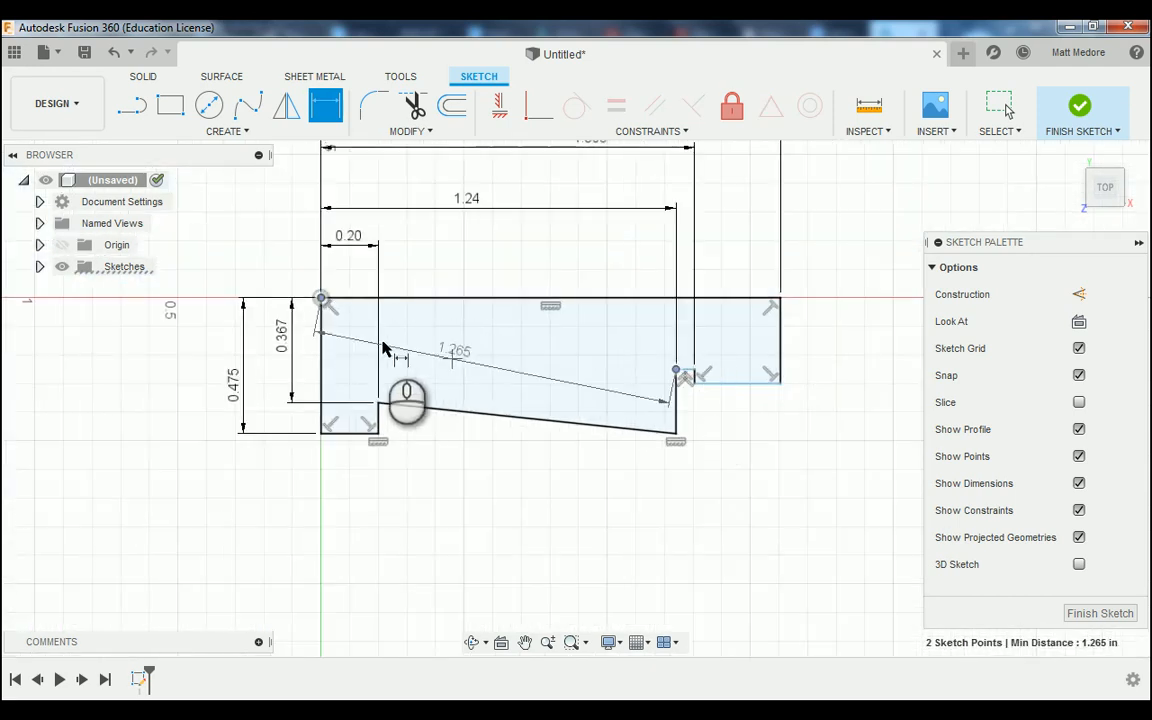
pyautogui.click(307, 328)
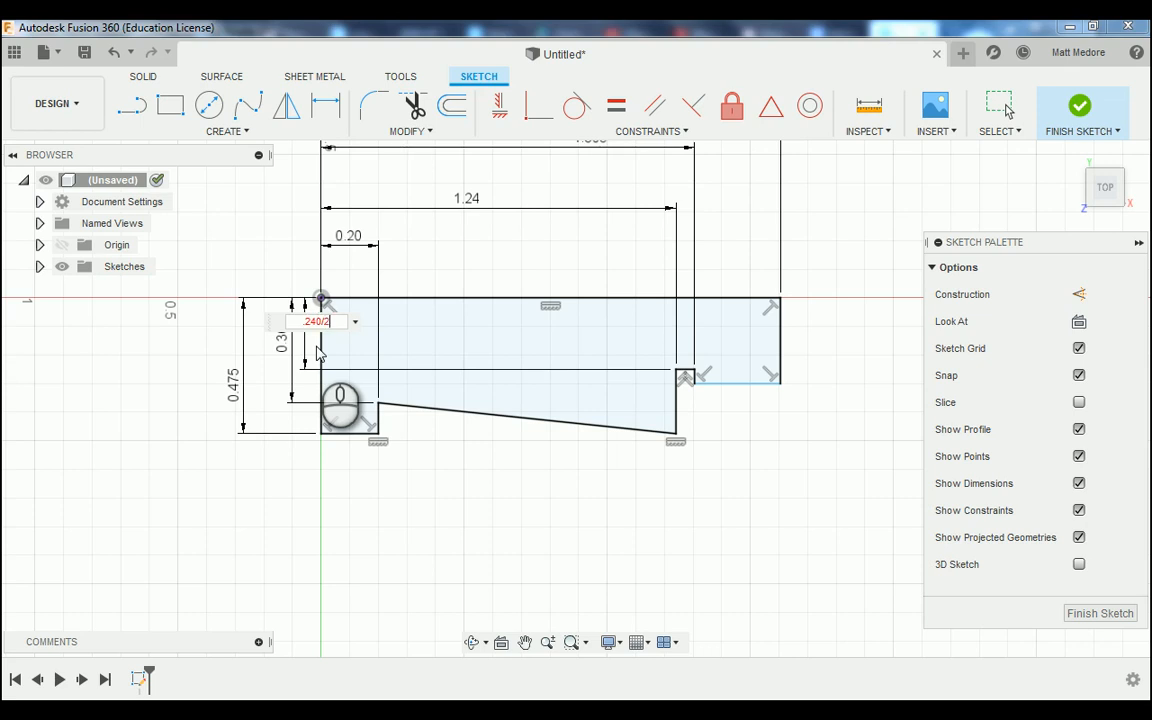
pyautogui.press('Return')
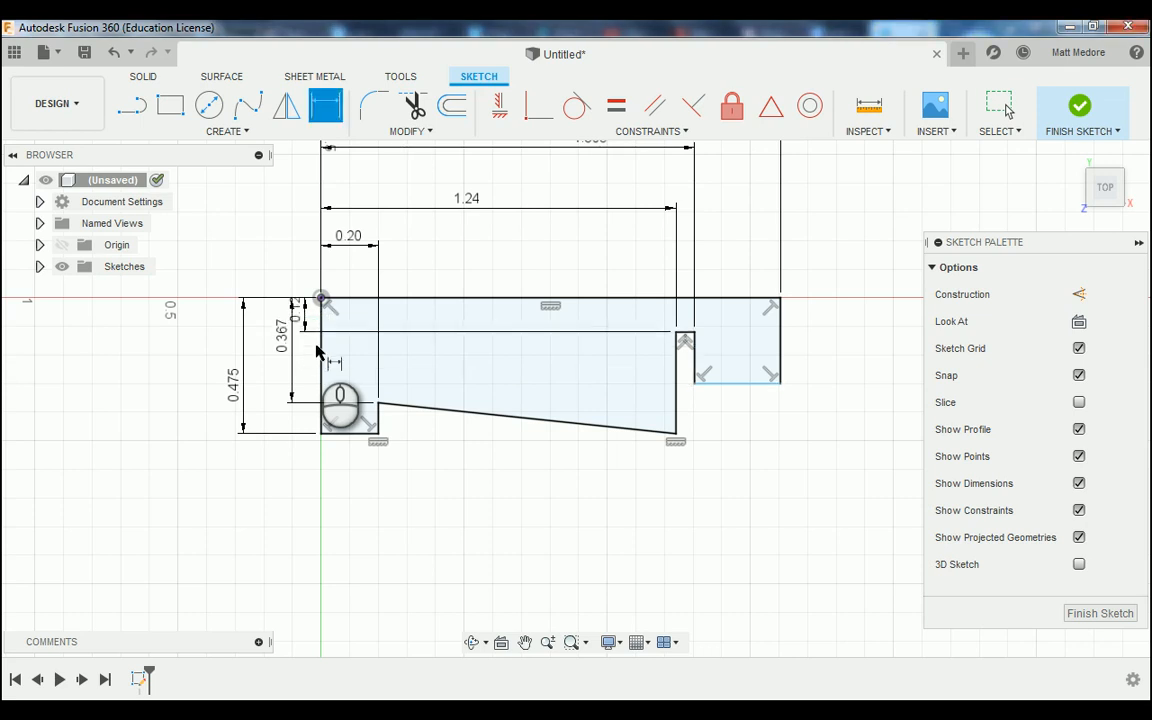
# - Dimension the vertical distance from the origin to the right-hand tab's lower edge as .367/2 in and end dimensioning
pyautogui.click(322, 298)
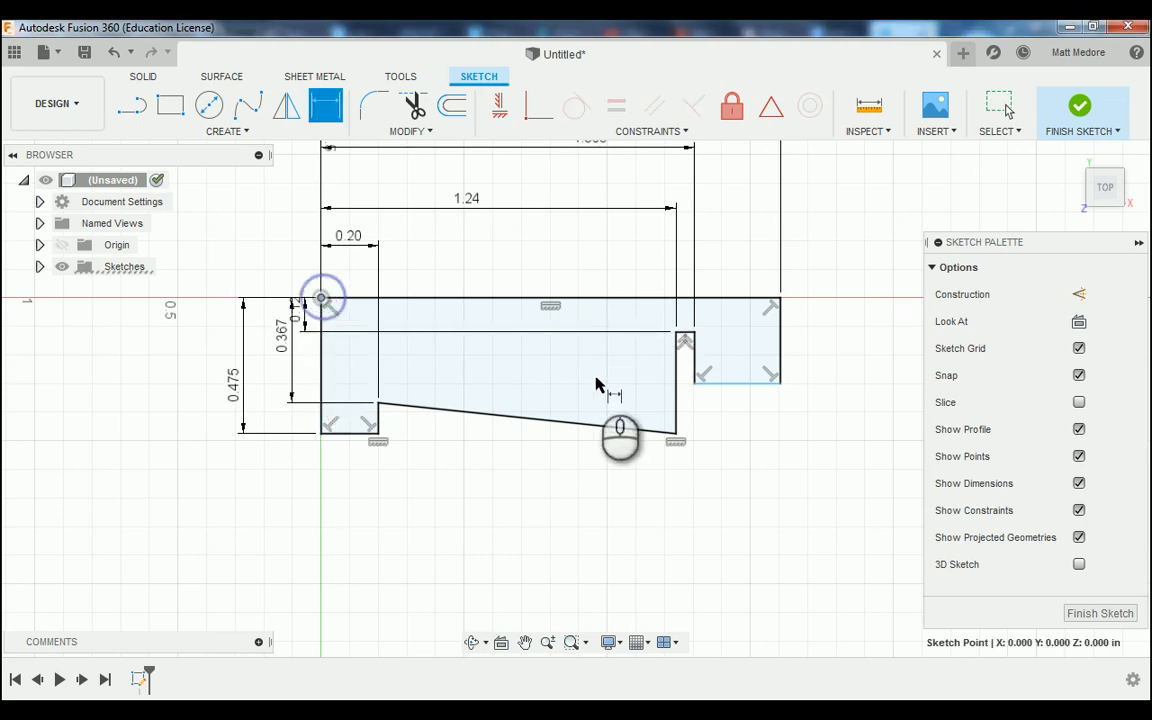
pyautogui.click(695, 383)
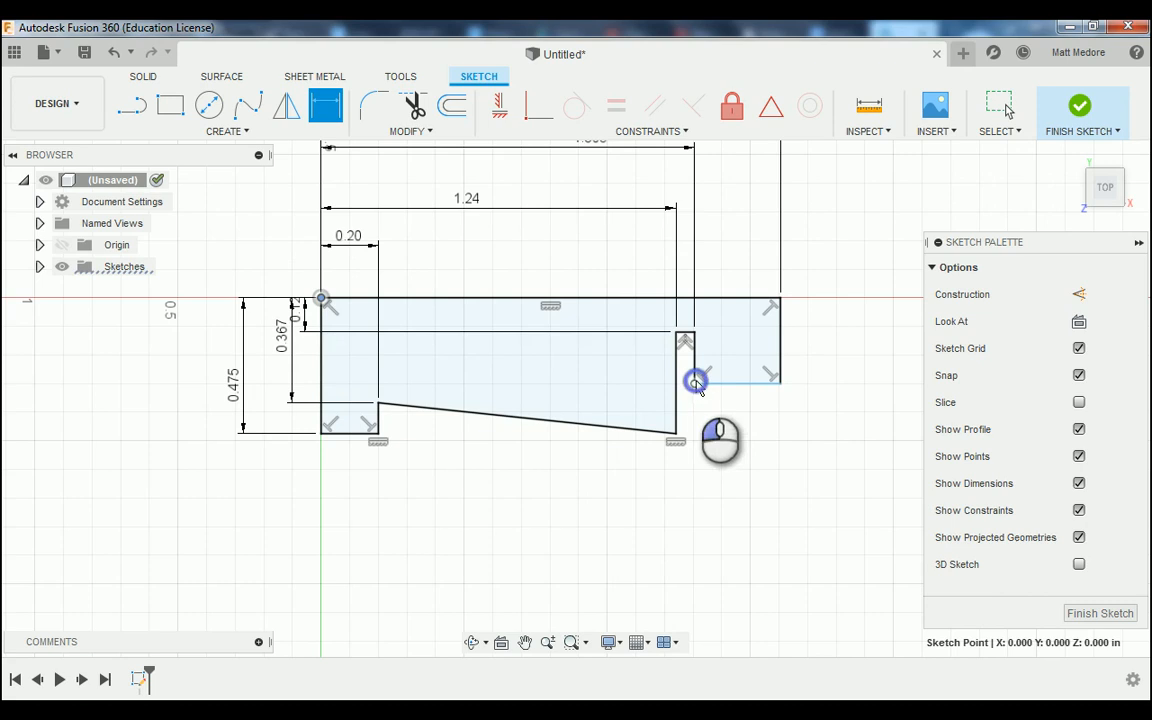
pyautogui.click(271, 348)
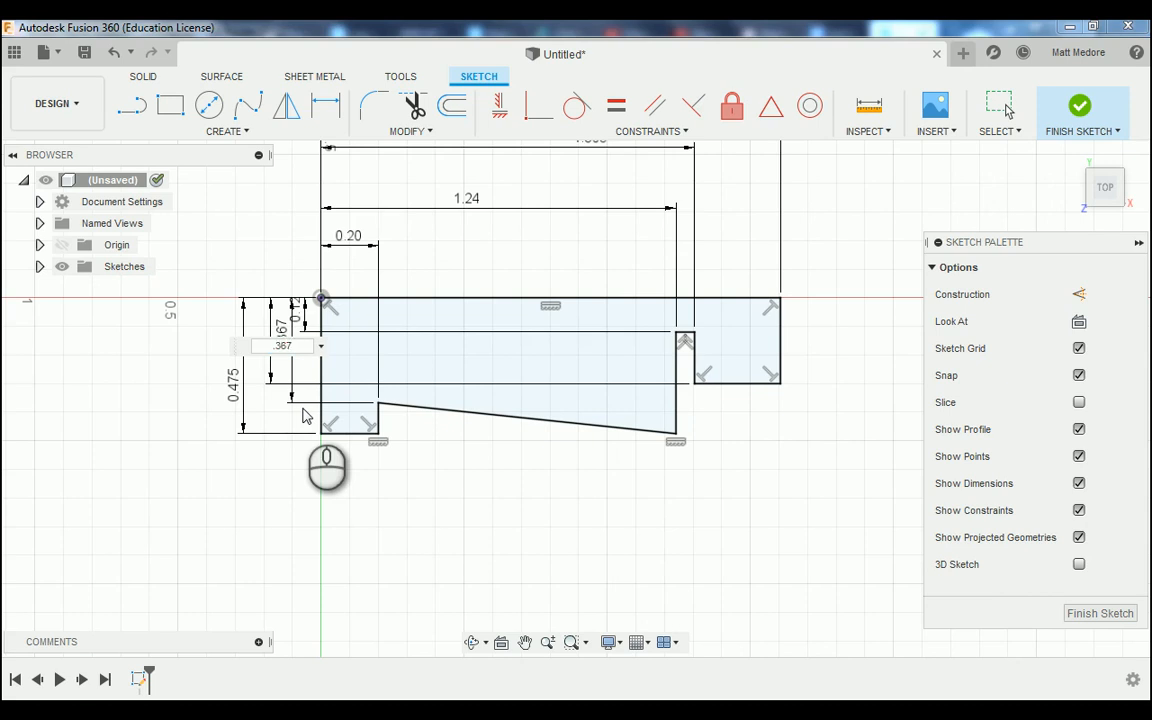
pyautogui.press('Return')
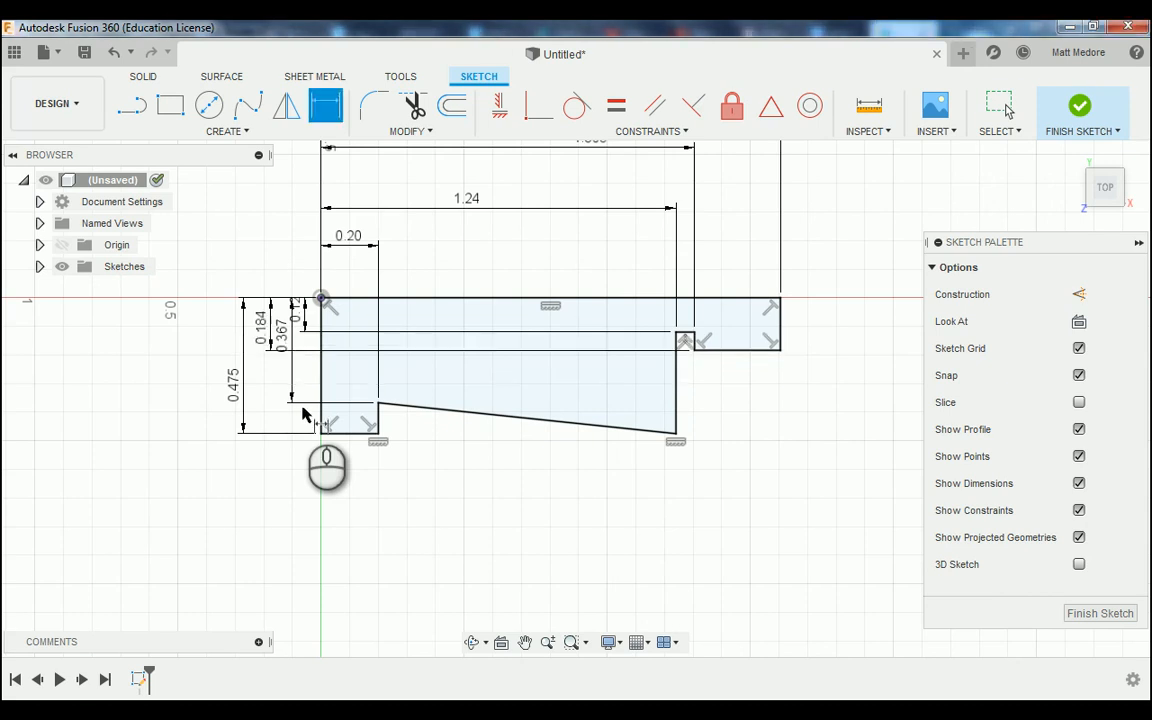
pyautogui.rightClick(478, 514)
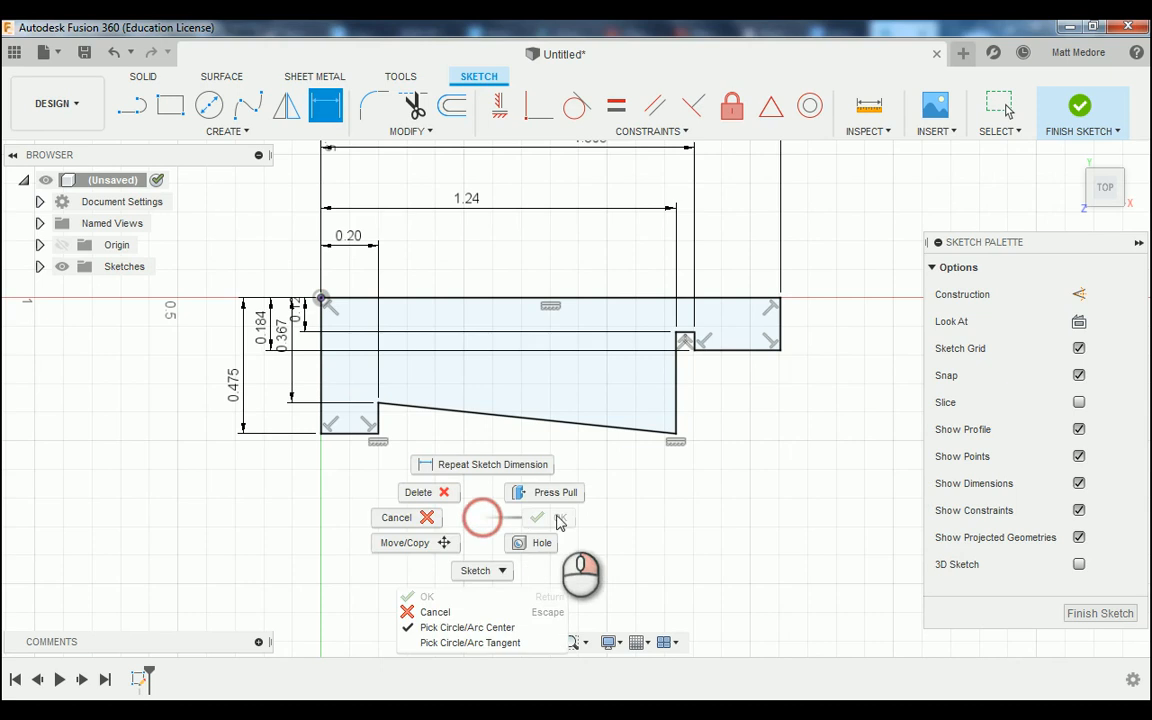
pyautogui.click(416, 521)
# - Move the 0.475 and 0.367 vertical dimensions farther out from the profile so the stacked dimensions no longer overlap
pyautogui.scroll(-2, 505, 528)
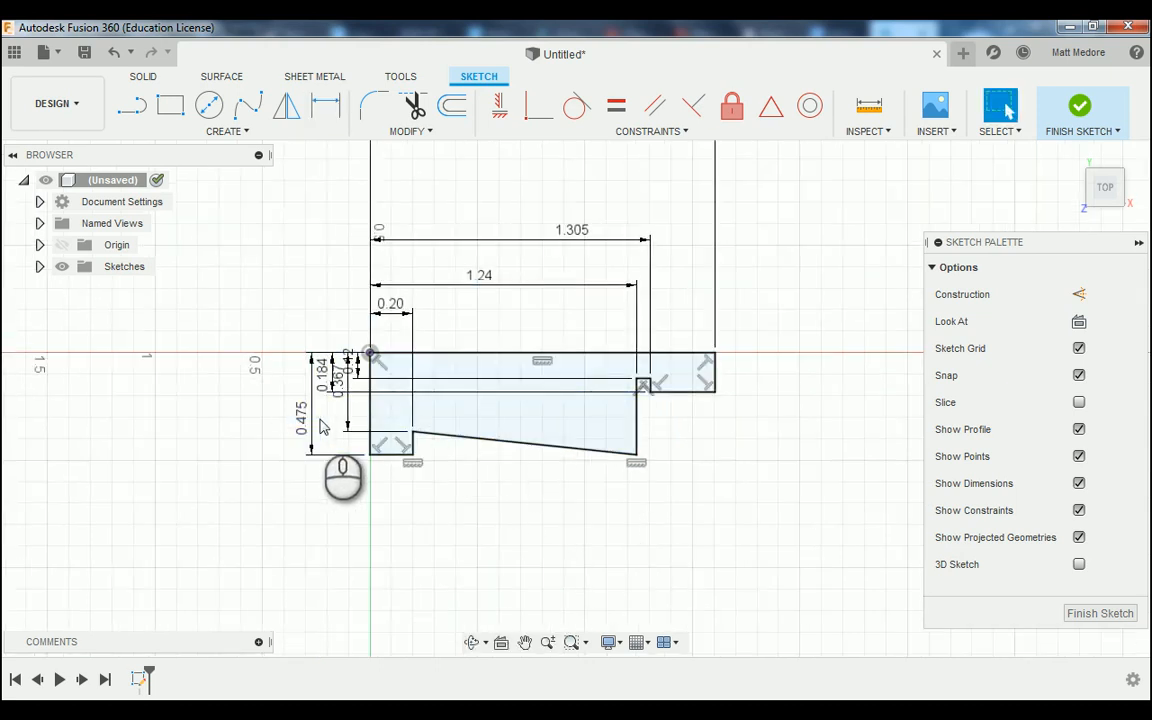
pyautogui.moveTo(312, 420); pyautogui.dragTo(201, 410)
pyautogui.scroll(2, 390, 437)
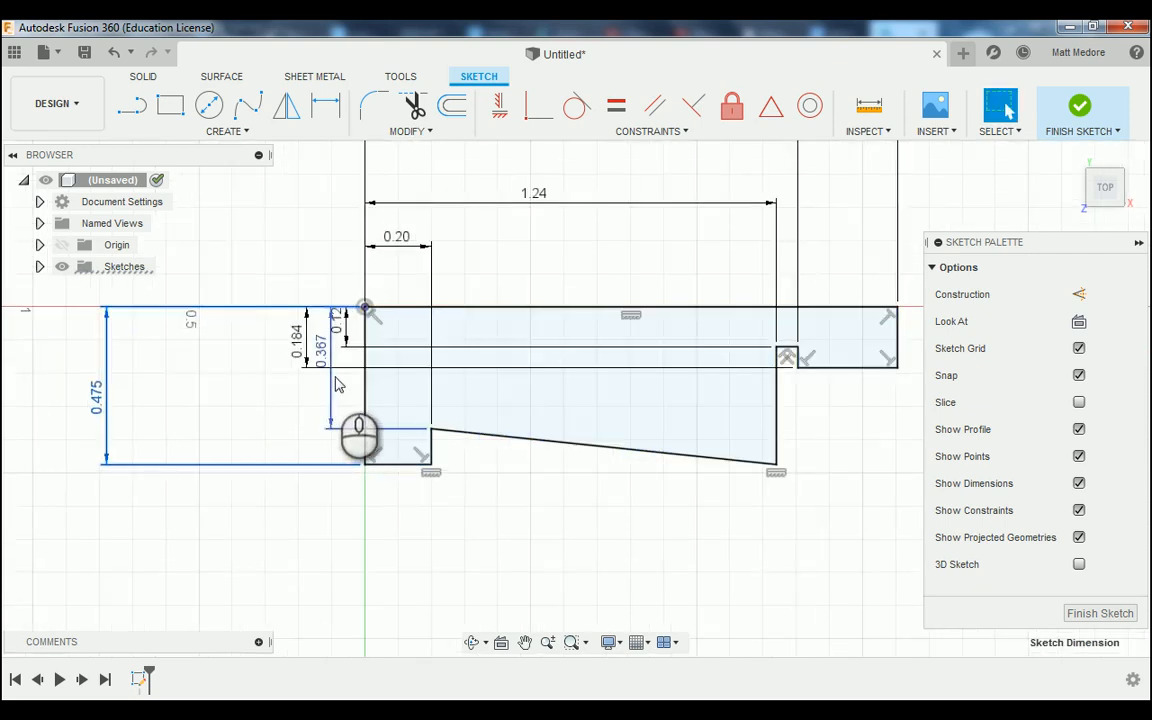
pyautogui.click(330, 385)
pyautogui.moveTo(332, 388); pyautogui.dragTo(169, 387)
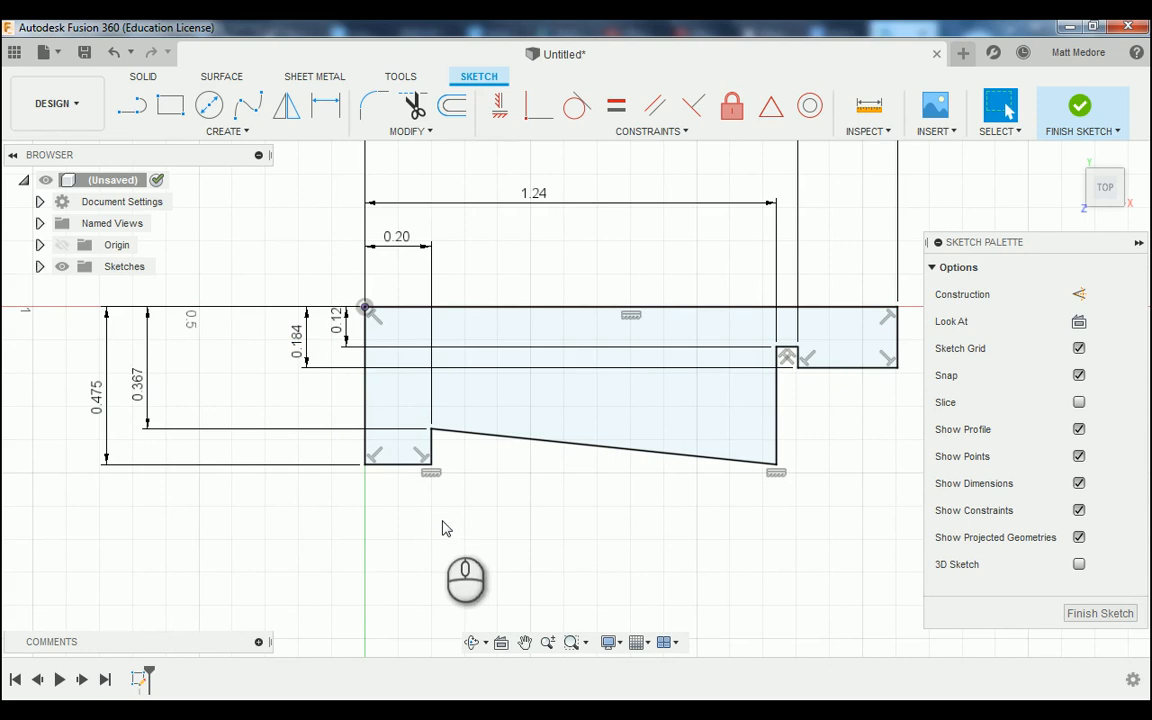
pyautogui.scroll(-1, 320, 530)
pyautogui.click(509, 538)
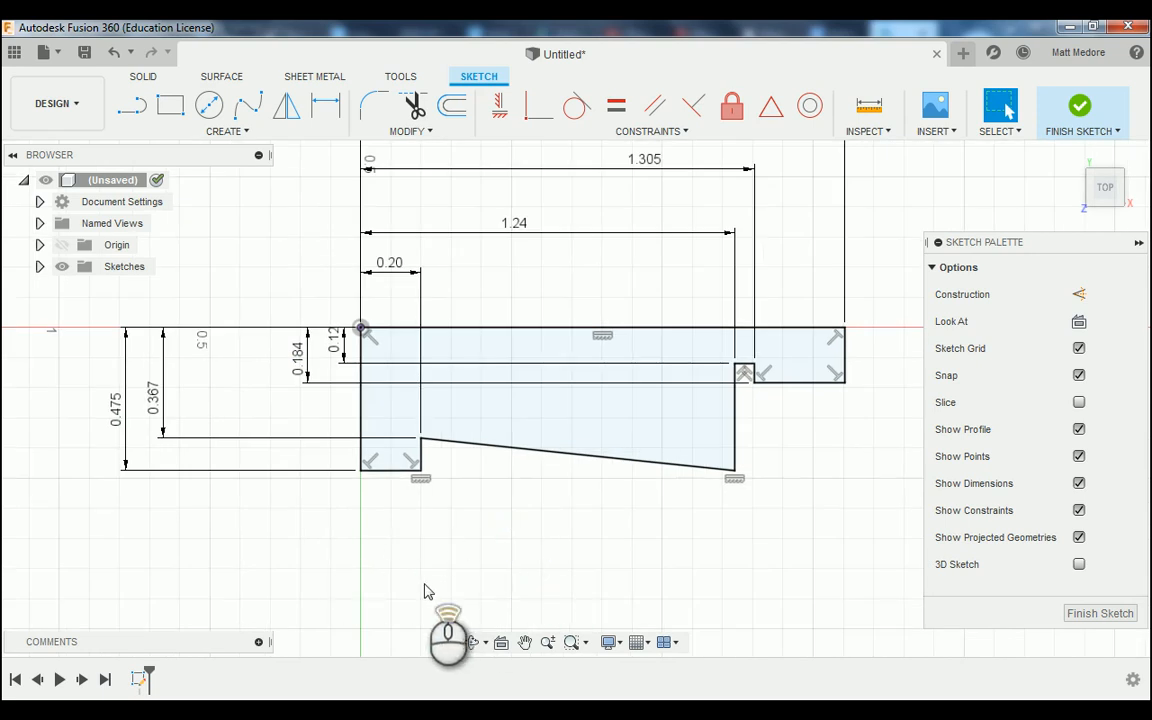
# - Draw five circles in a row below the sloped edge, the rightmost about 0.188 in in diameter, and end the circle command
pyautogui.scroll(-1, 620, 530)
pyautogui.scroll(2, 795, 504)
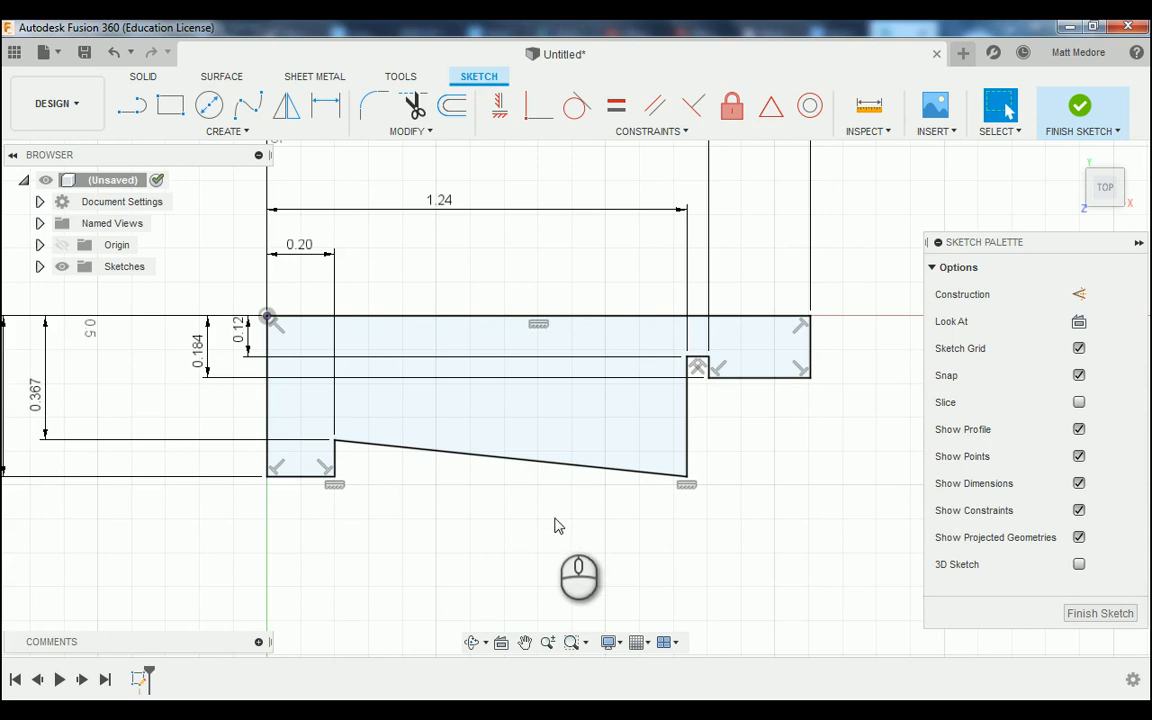
pyautogui.press('c')
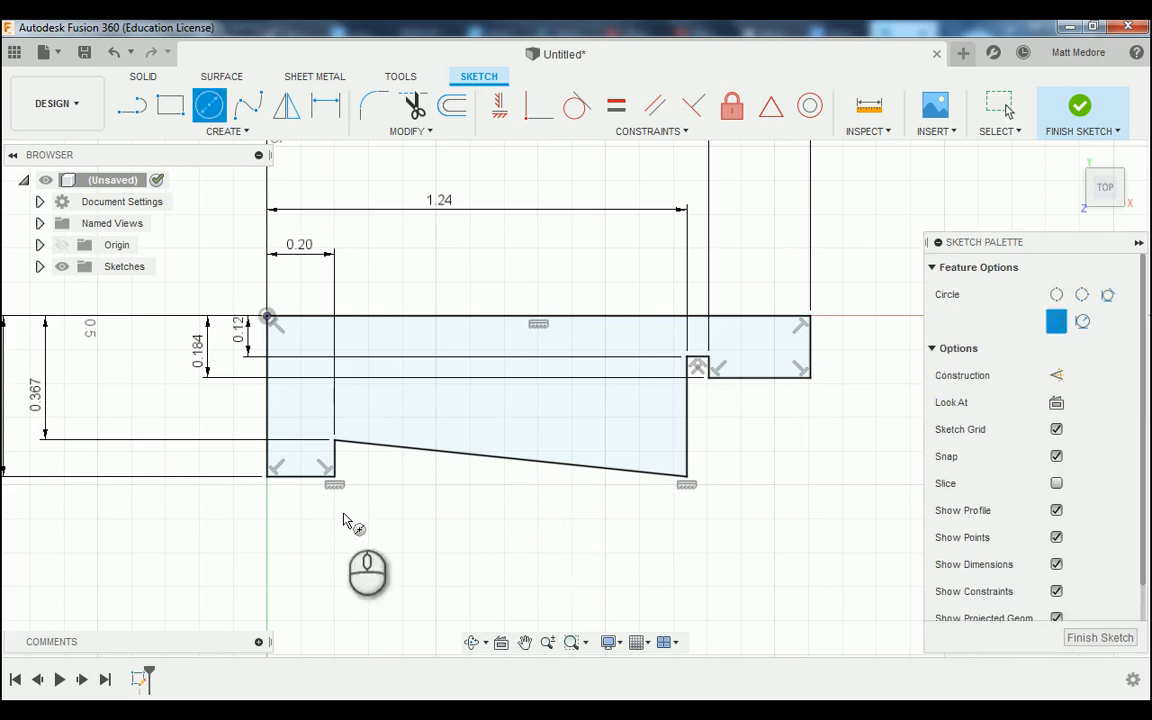
pyautogui.scroll(-1, 295, 510)
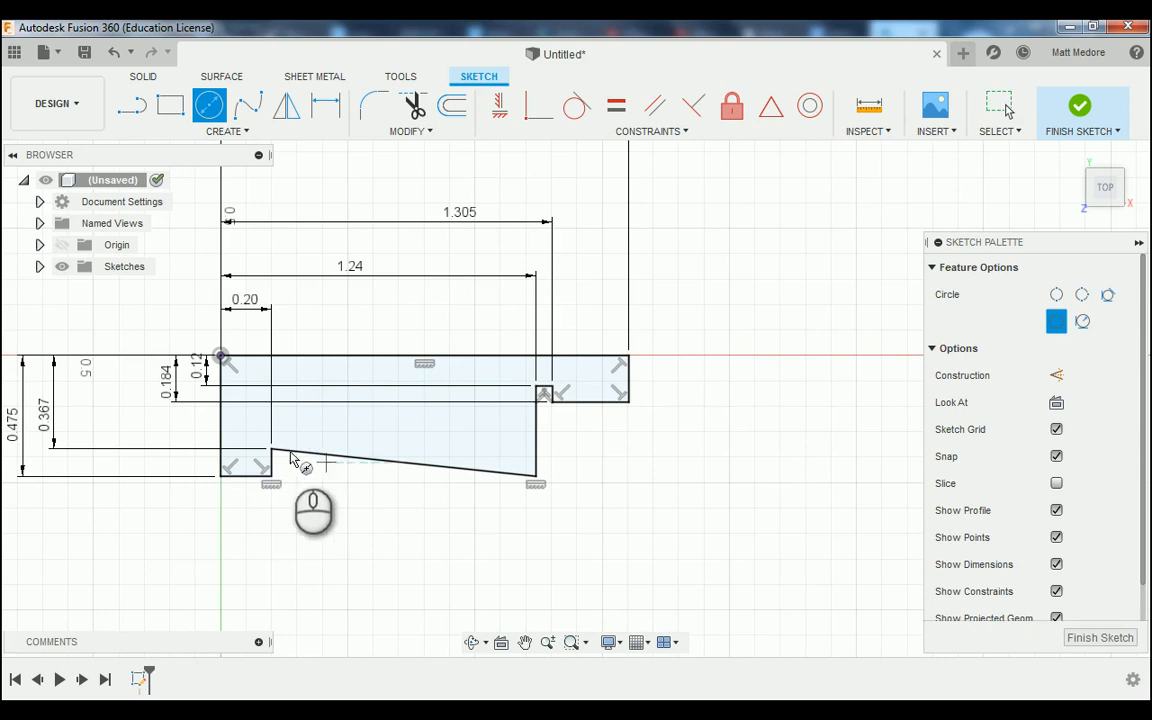
pyautogui.scroll(-1, 420, 452)
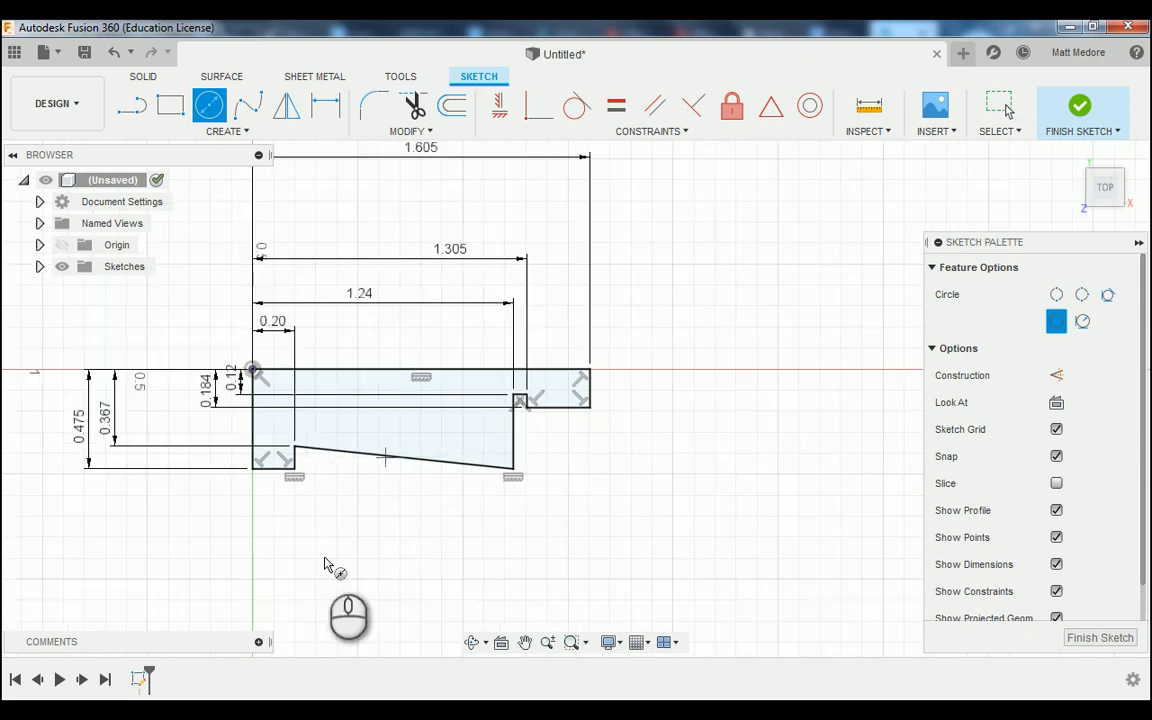
pyautogui.click(340, 505)
pyautogui.click(357, 504)
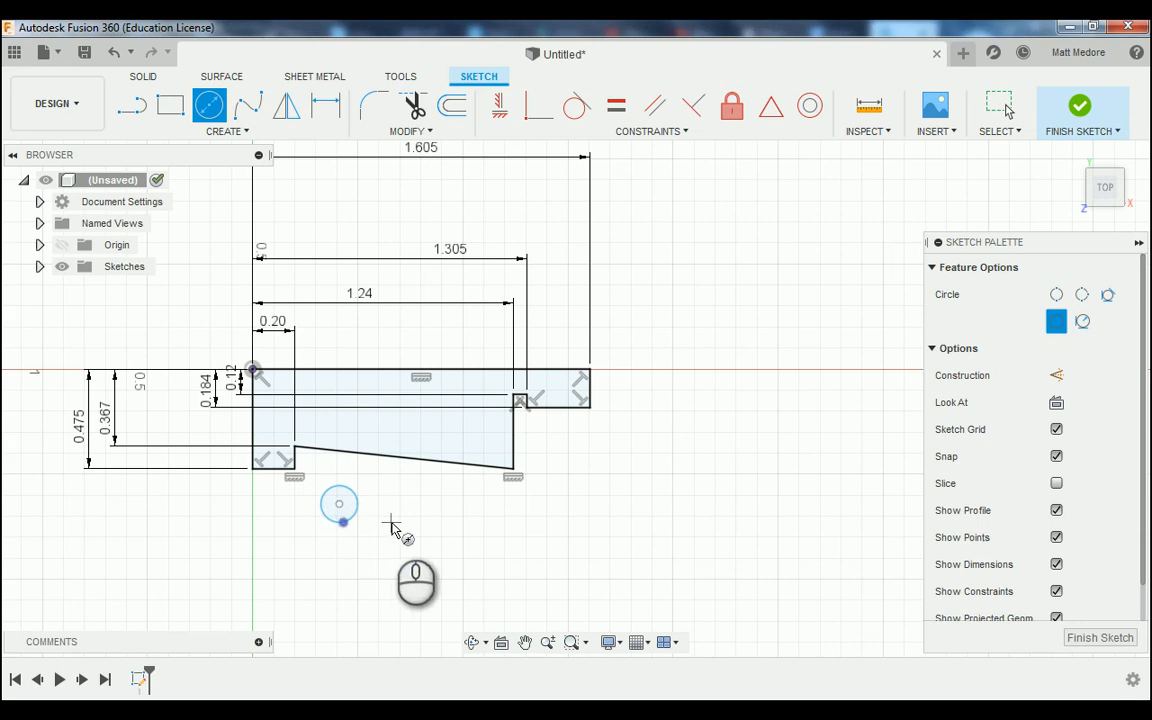
pyautogui.click(391, 522)
pyautogui.click(426, 522)
pyautogui.click(409, 555)
pyautogui.click(452, 539)
pyautogui.click(484, 539)
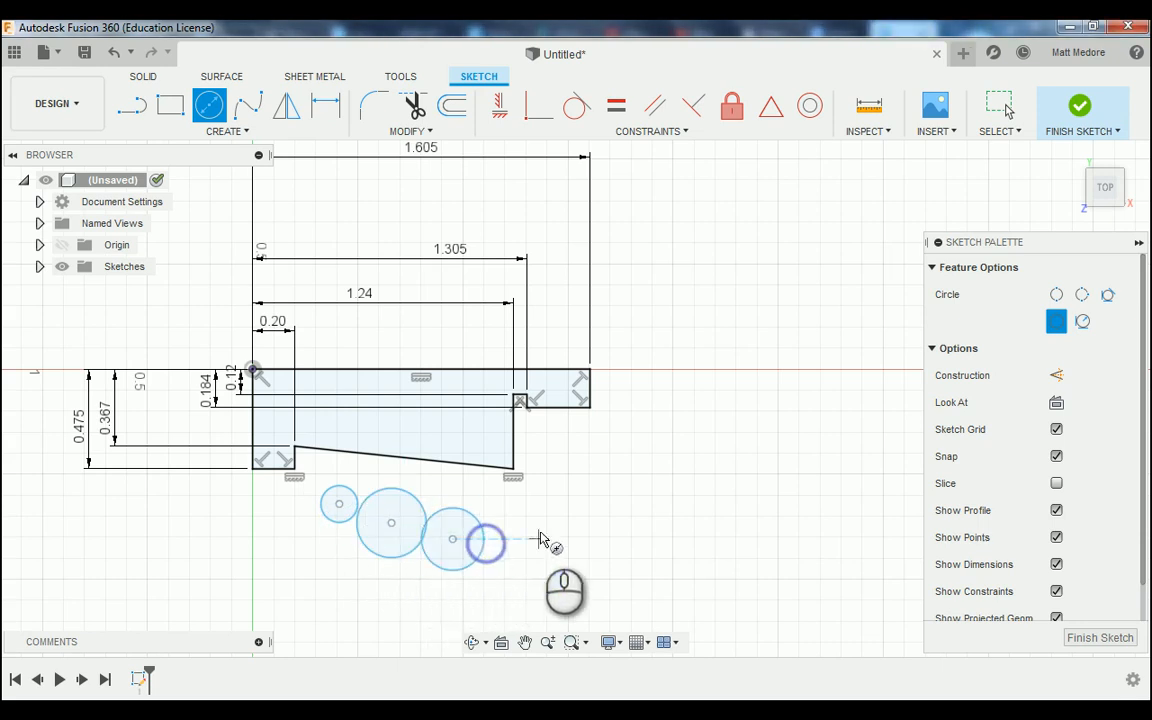
pyautogui.click(540, 539)
pyautogui.click(571, 541)
pyautogui.click(646, 525)
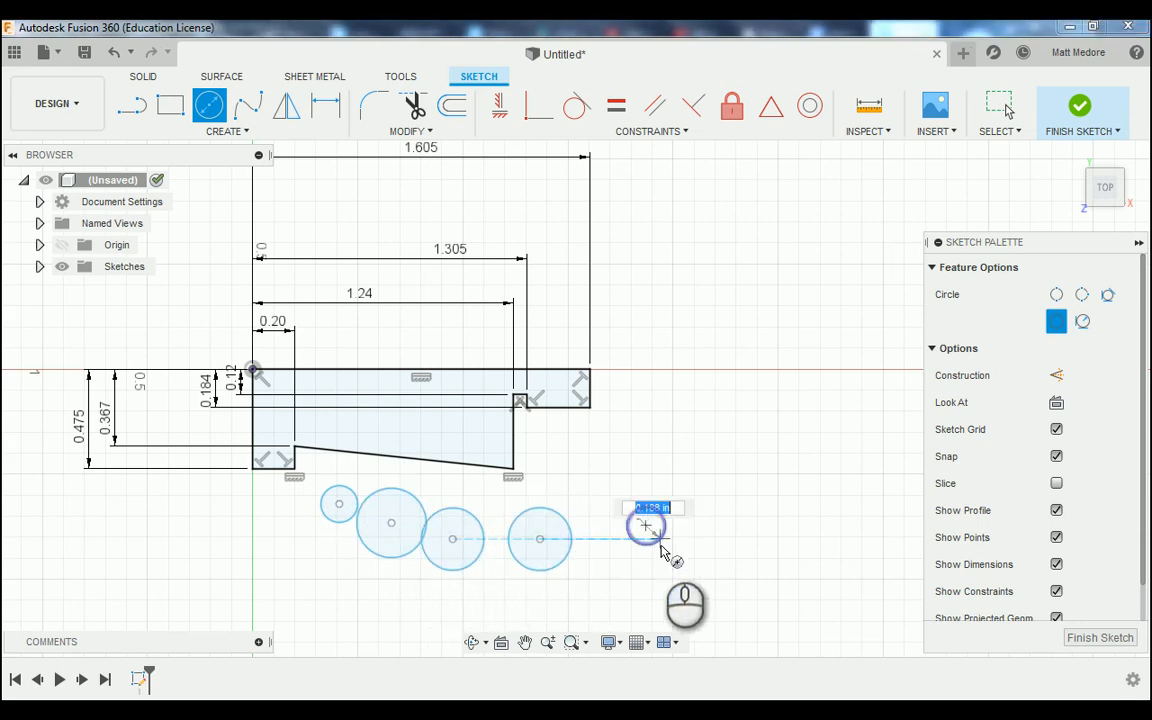
pyautogui.click(660, 545)
pyautogui.rightClick(688, 440)
pyautogui.click(757, 437)
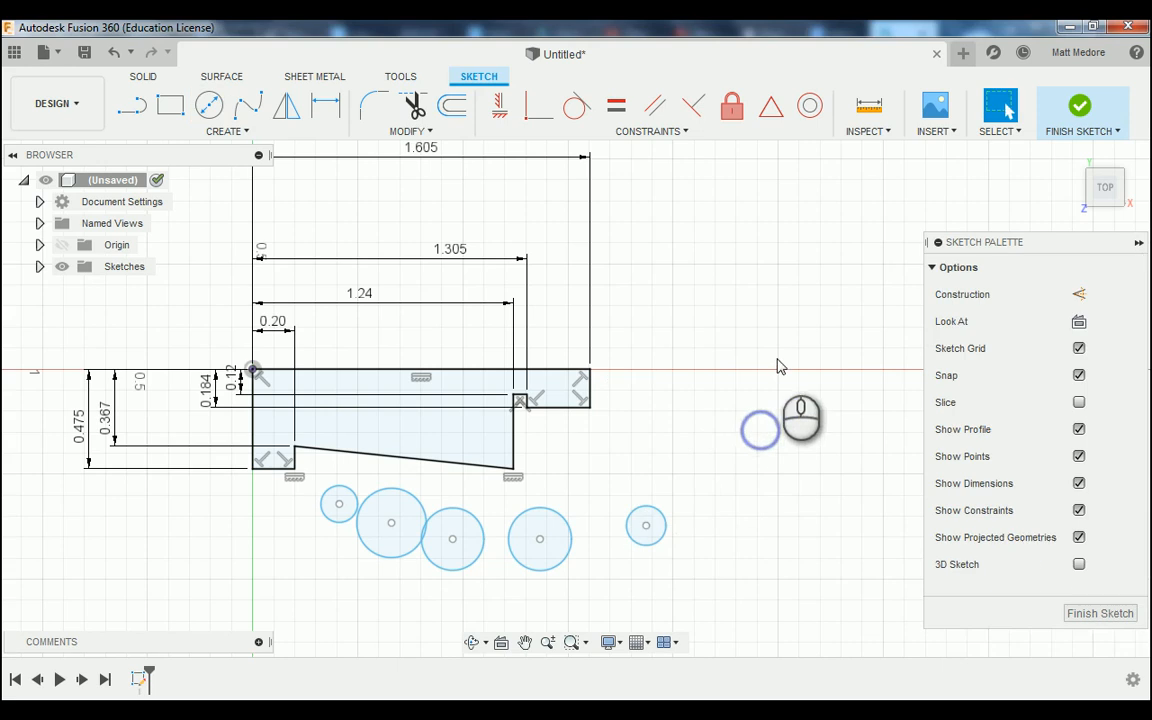
# - Apply Equal constraints between neighbouring circles so all five match the size of the rightmost circle
pyautogui.scroll(-3, 770, 342)
pyautogui.scroll(1, 612, 465)
pyautogui.scroll(1, 617, 483)
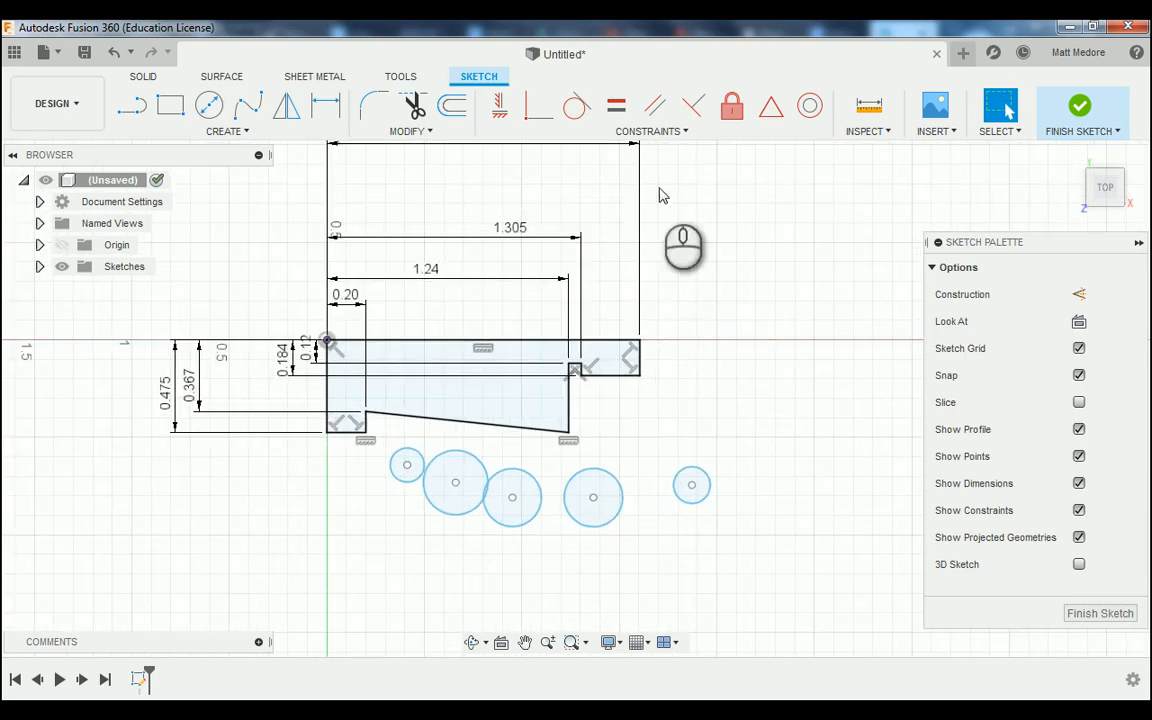
pyautogui.click(647, 134)
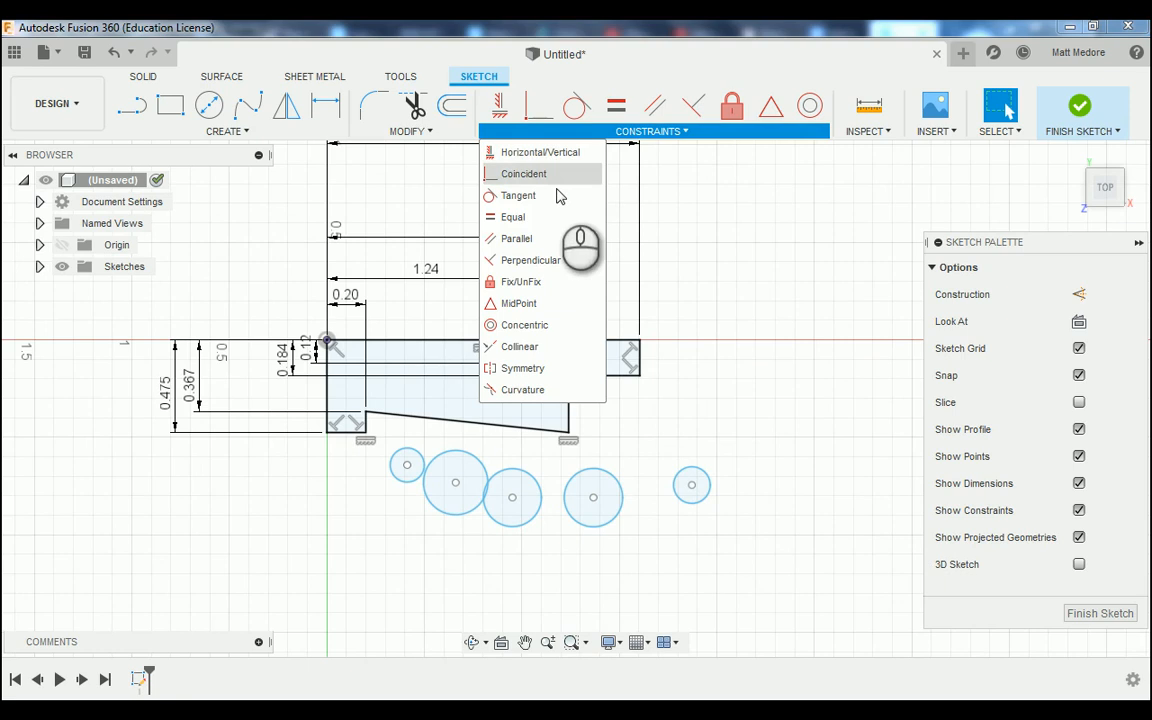
pyautogui.click(549, 231)
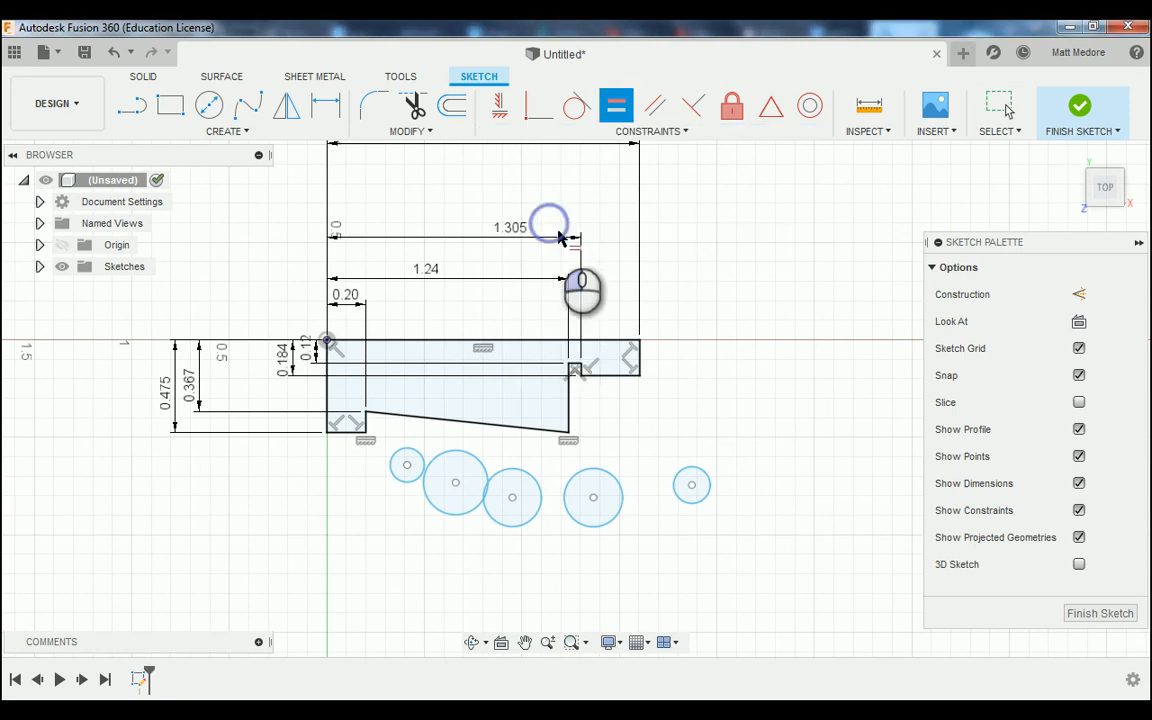
pyautogui.click(703, 499)
pyautogui.click(588, 526)
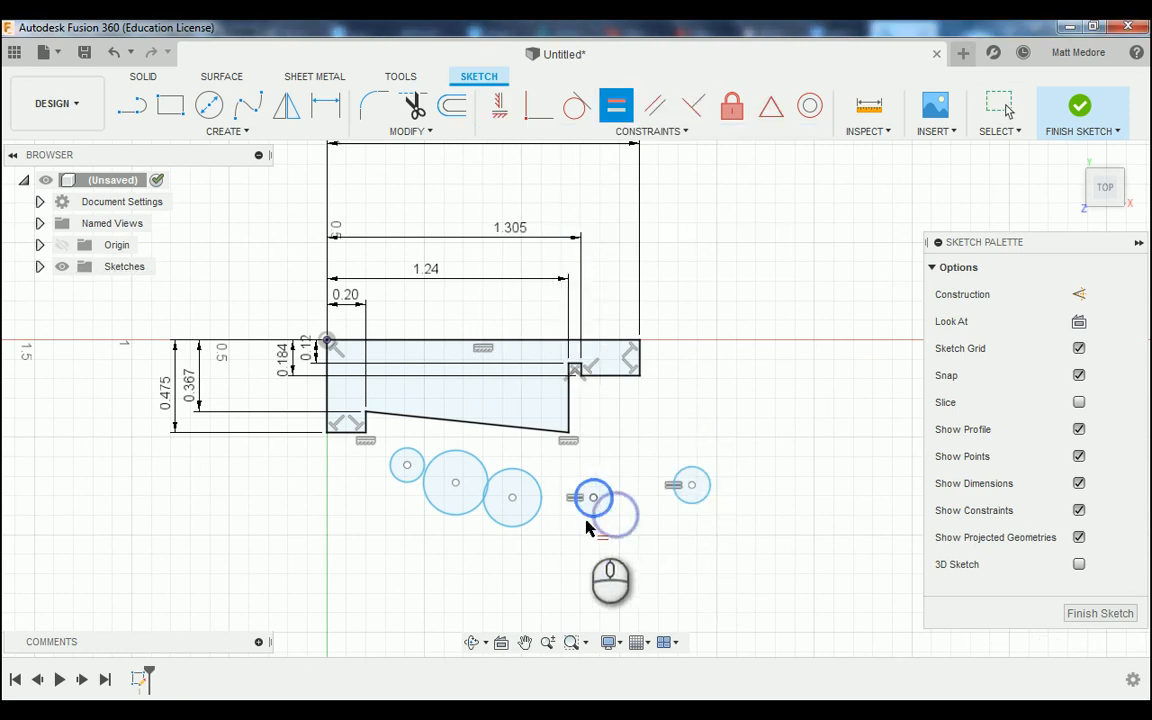
pyautogui.click(491, 516)
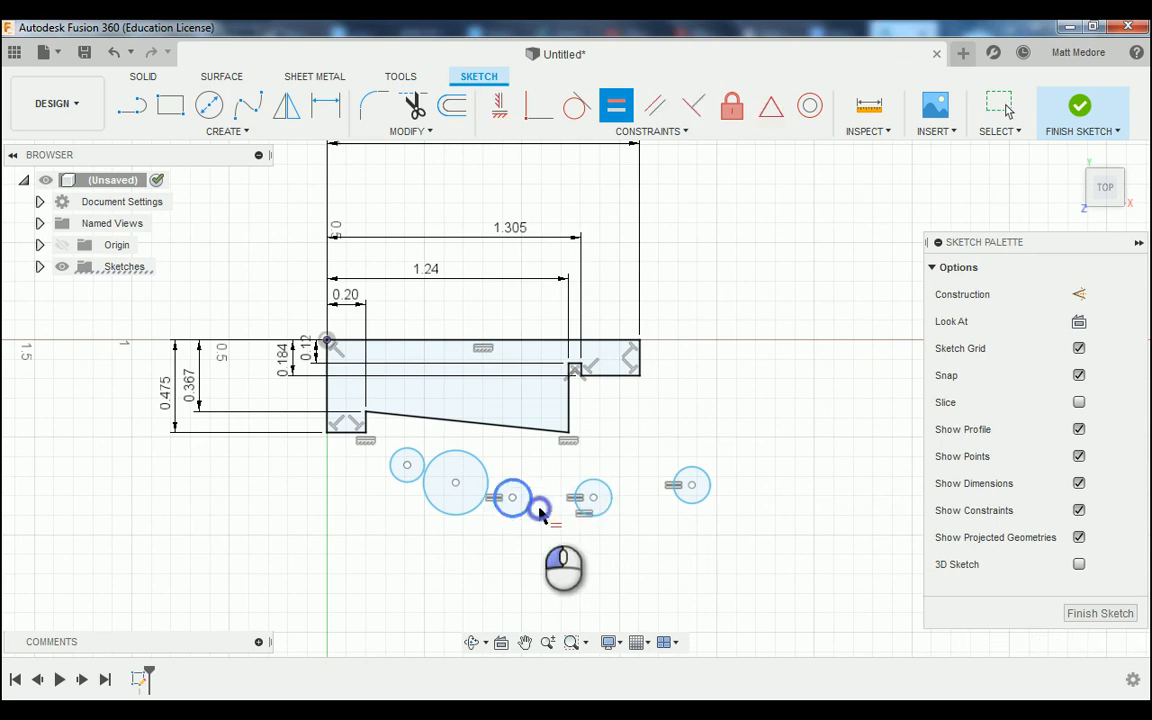
pyautogui.click(477, 506)
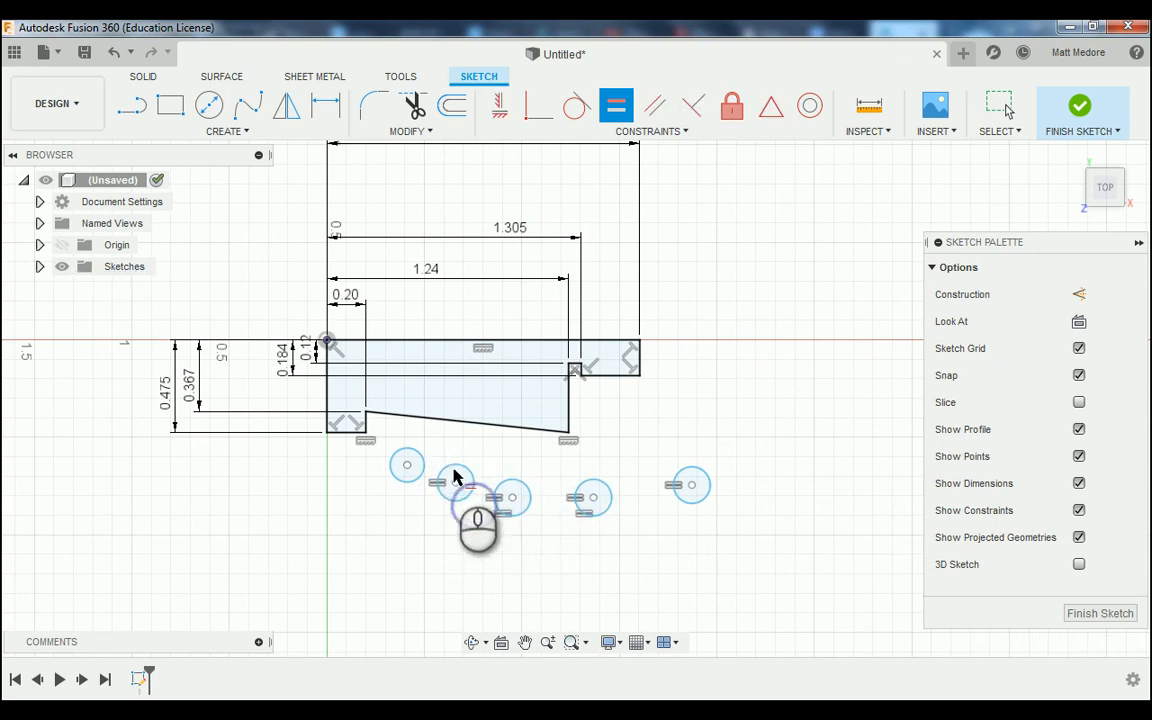
pyautogui.click(426, 469)
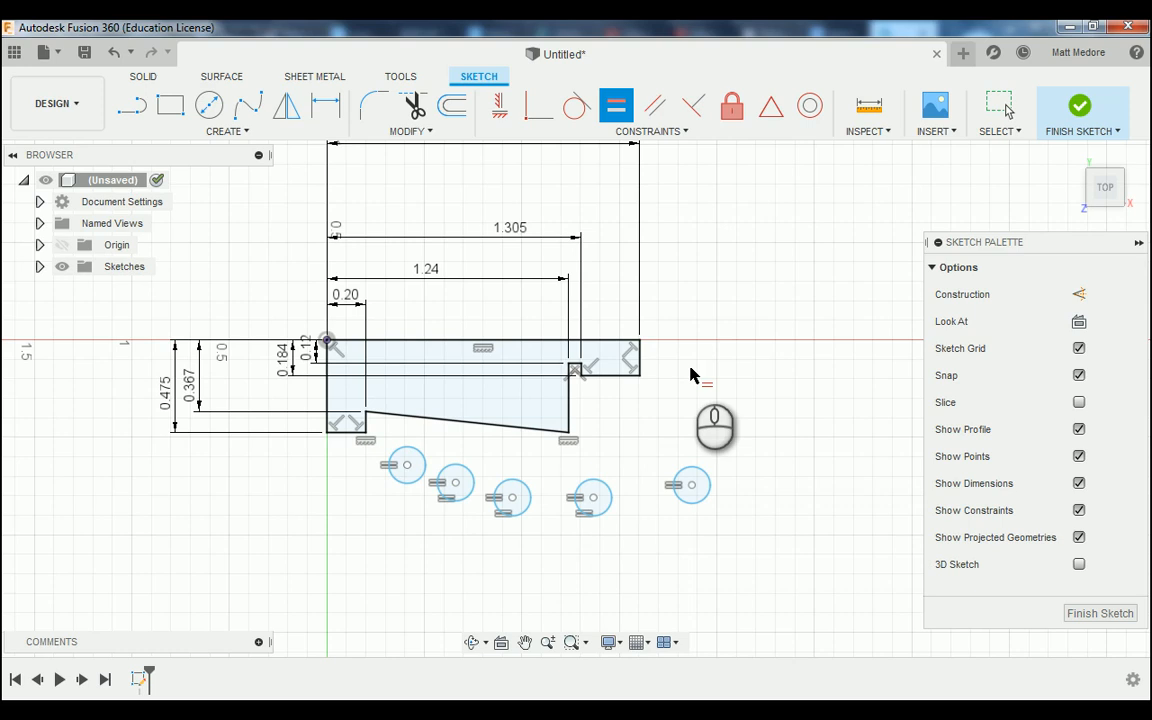
# - Dimension the rightmost circle's diameter as 0.10 in
pyautogui.press('d')
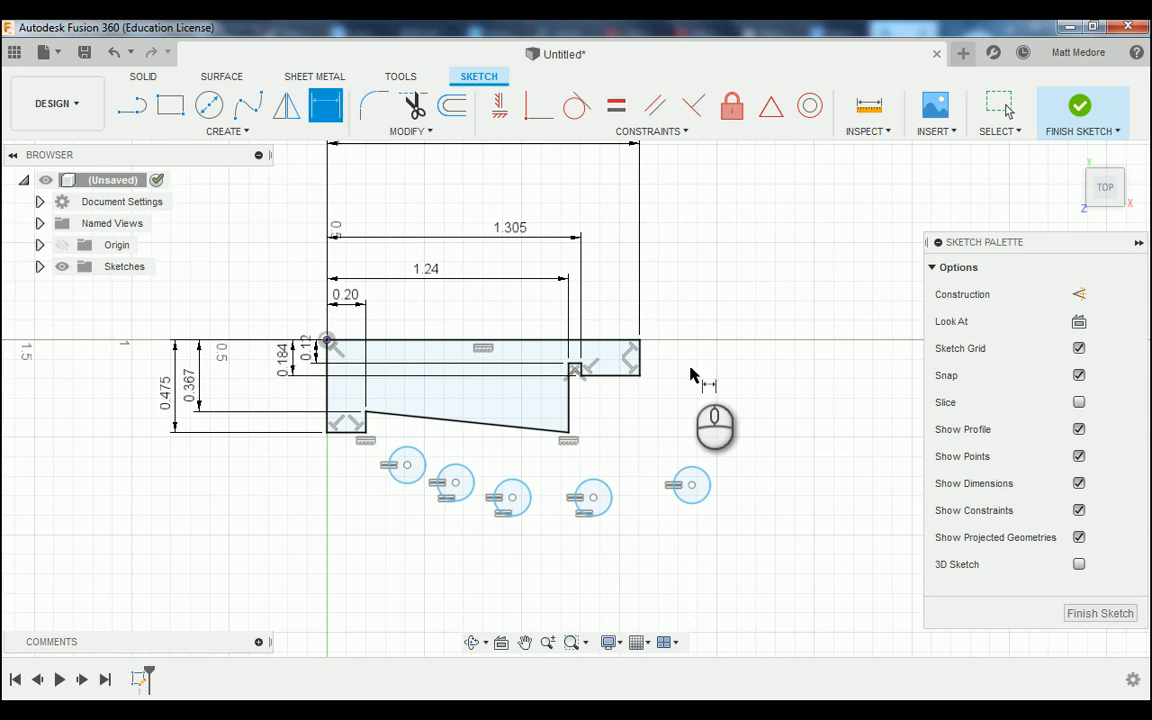
pyautogui.click(704, 484)
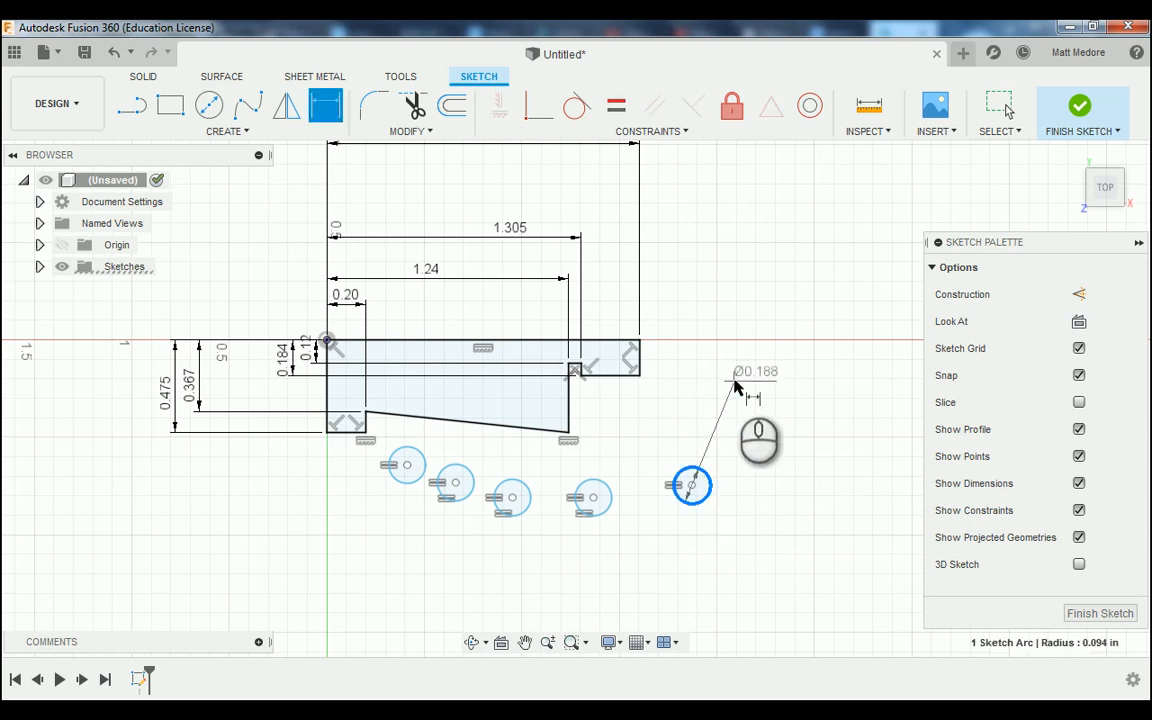
pyautogui.click(754, 436)
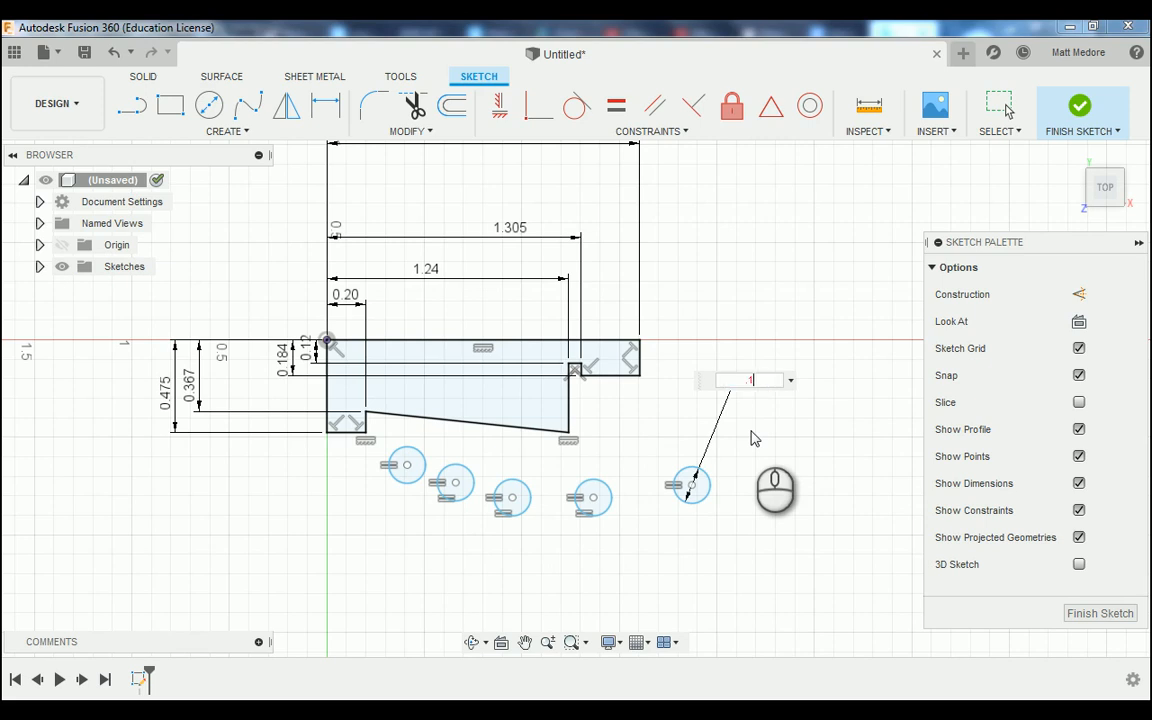
pyautogui.press('Return')
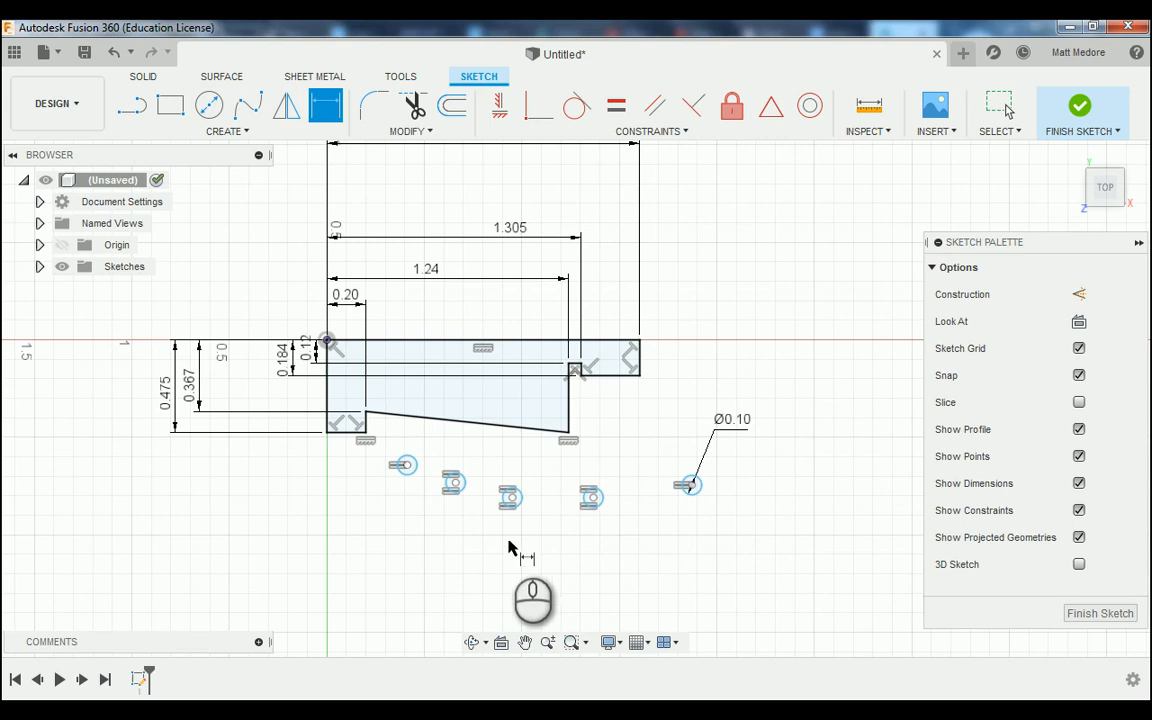
# - Dimension the horizontal distance from the origin to the center of the first circle from the left as 0.544 in
pyautogui.scroll(2, 342, 493)
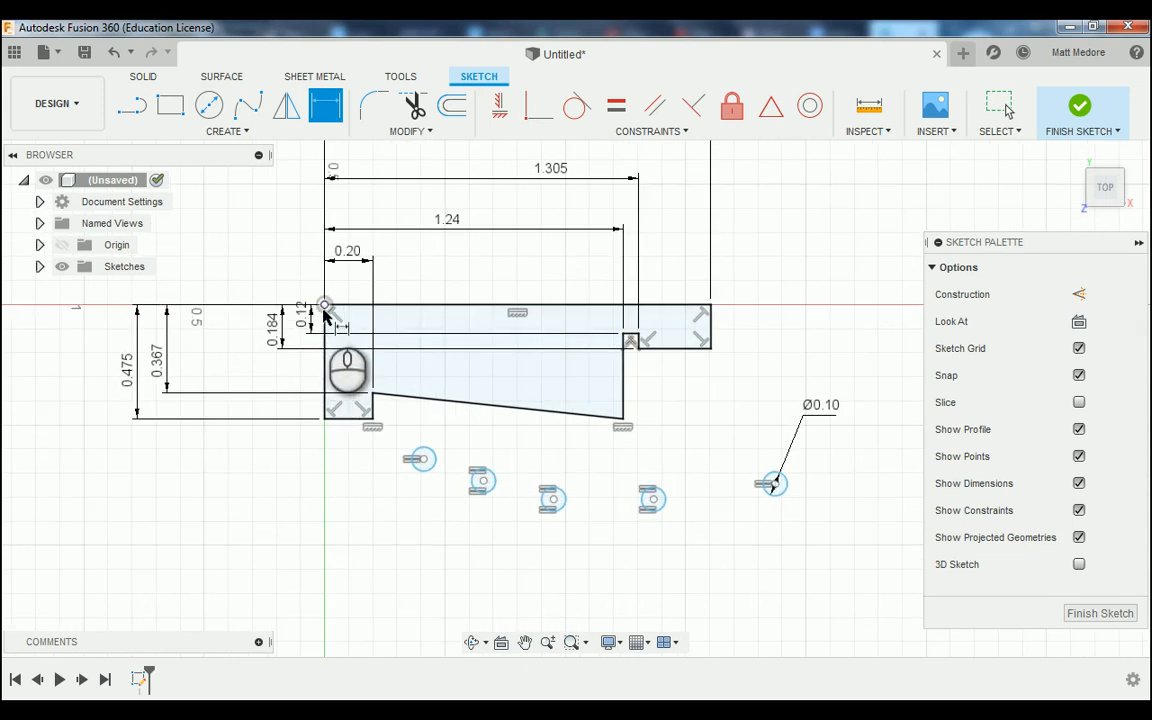
pyautogui.click(323, 310)
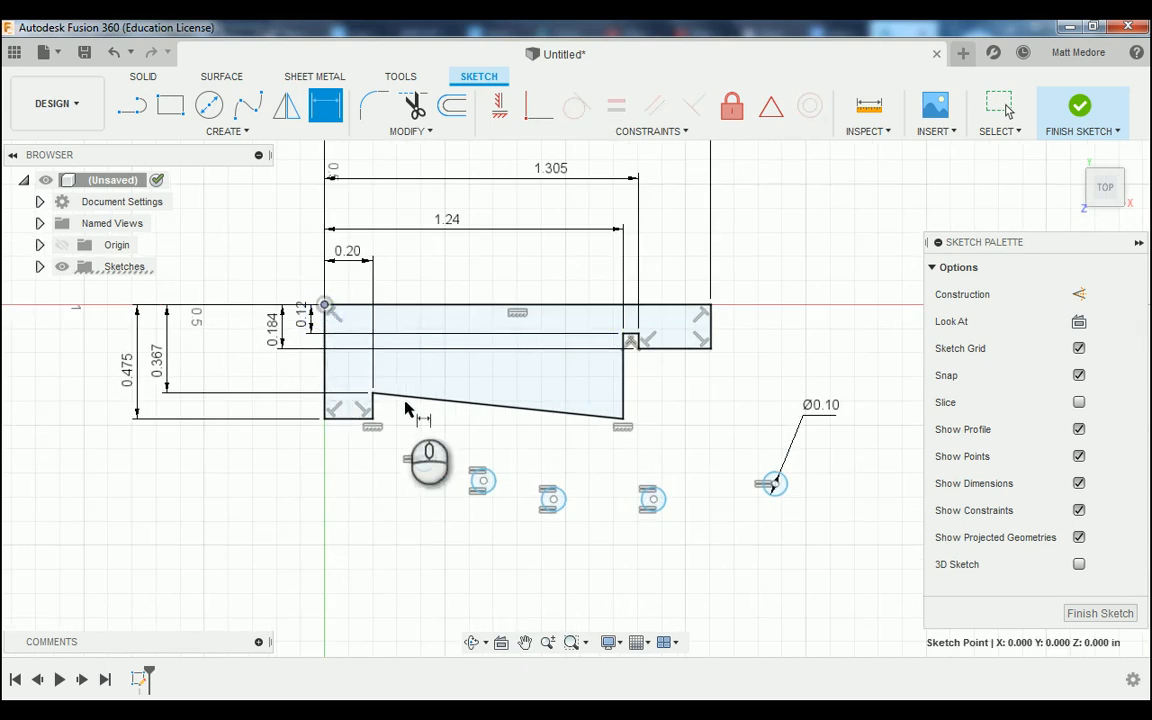
pyautogui.click(423, 459)
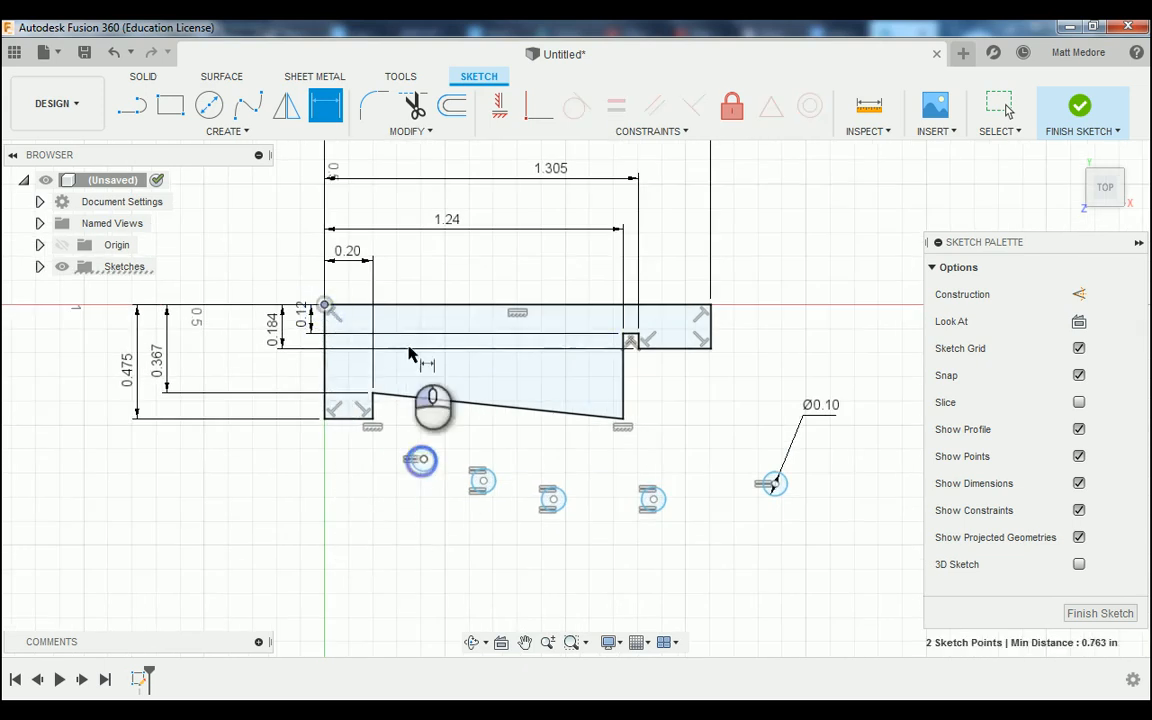
pyautogui.click(373, 255)
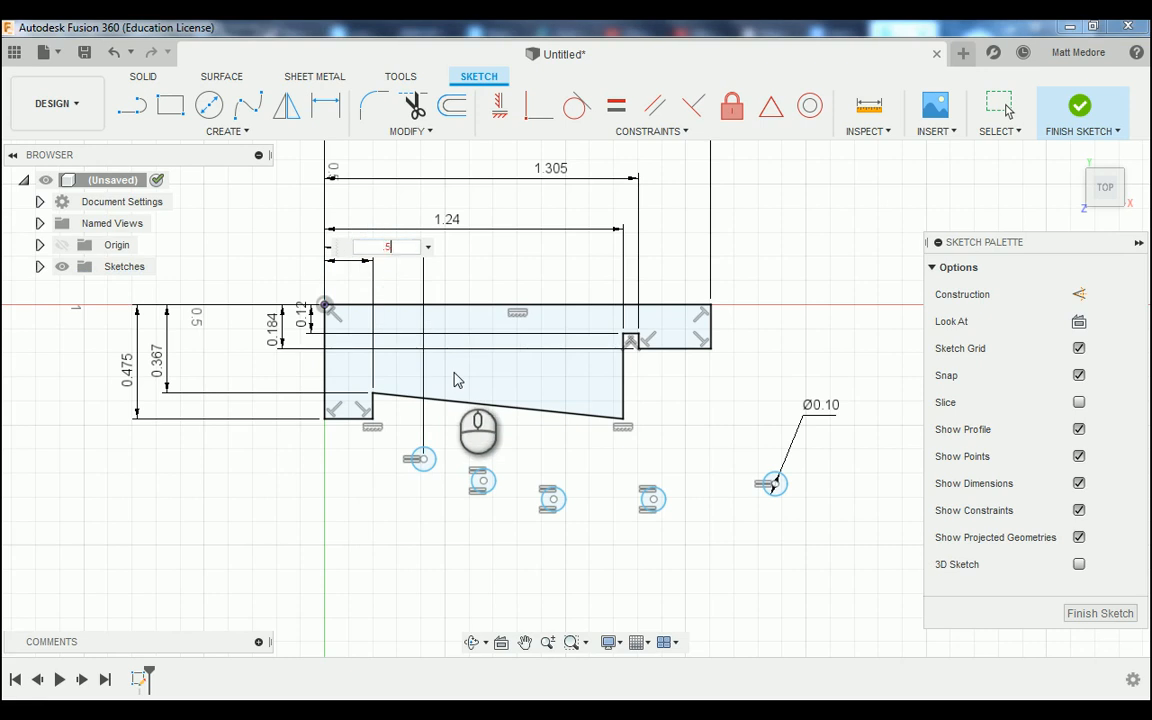
pyautogui.press('Return')
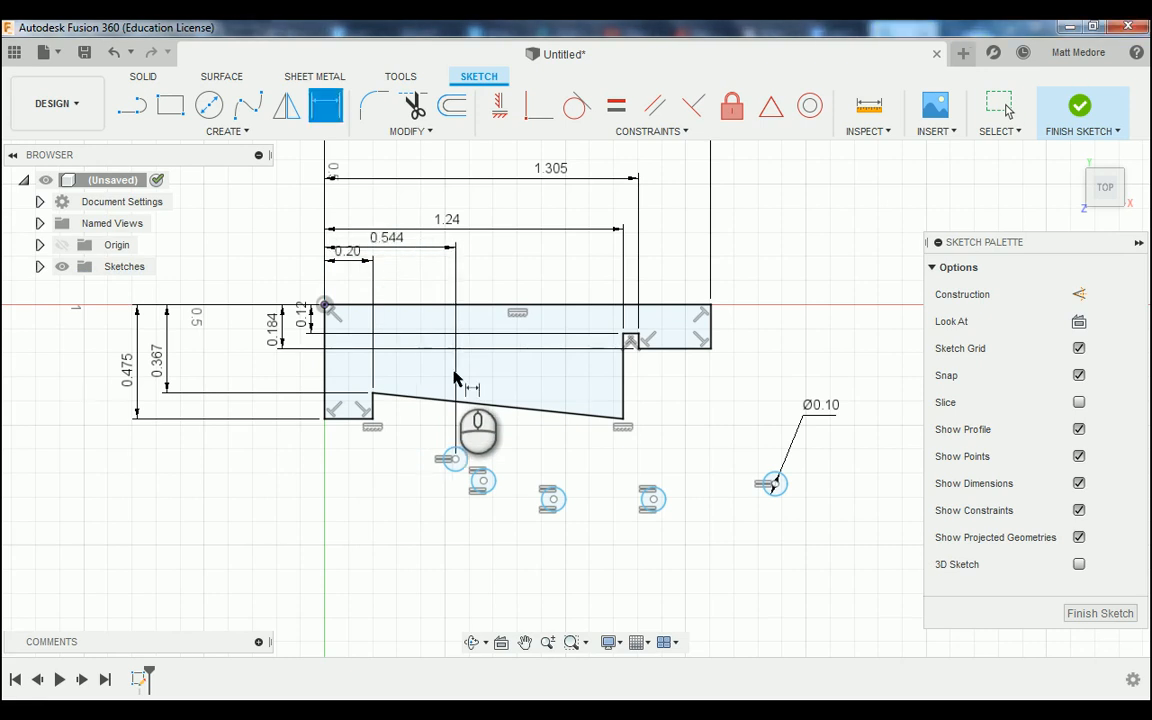
# - Dimension the horizontal distance from the origin to the second circle's center as 0.683 in
pyautogui.click(325, 305)
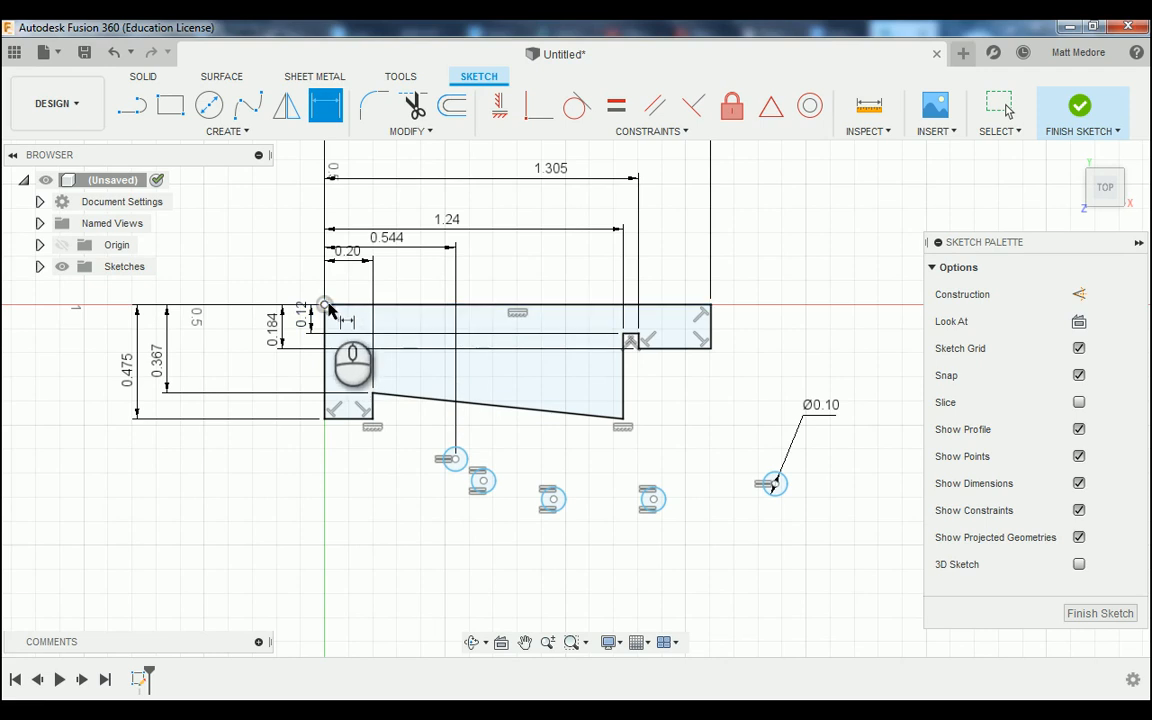
pyautogui.click(484, 481)
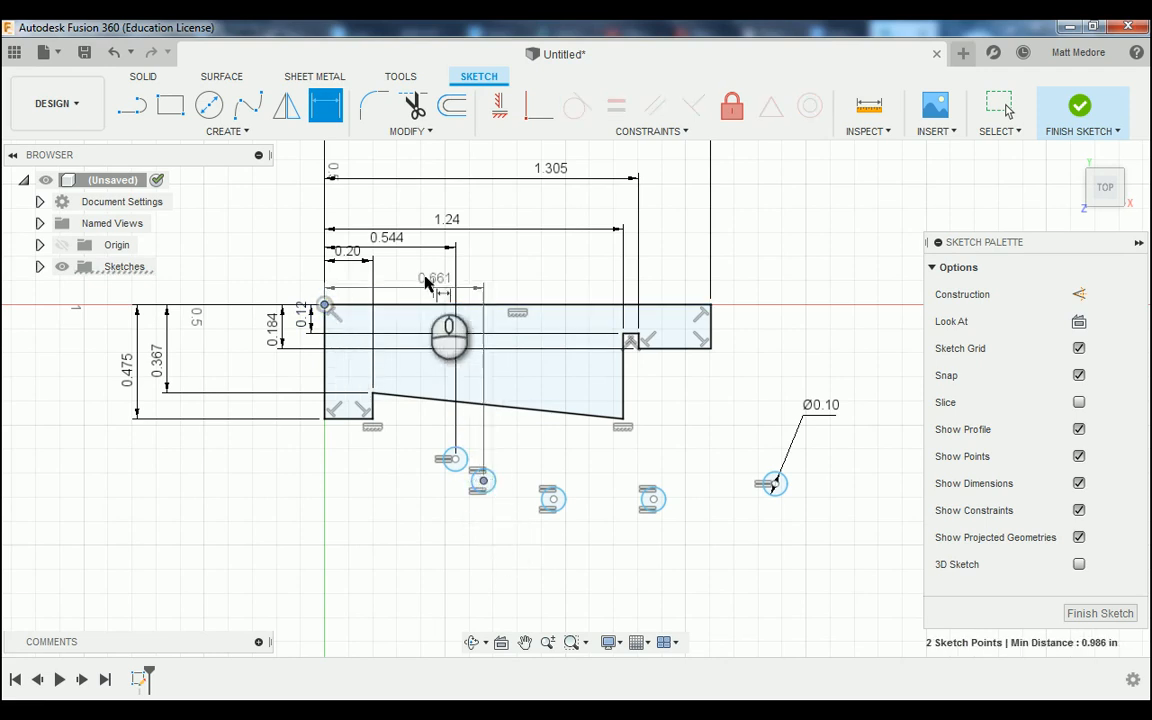
pyautogui.click(397, 215)
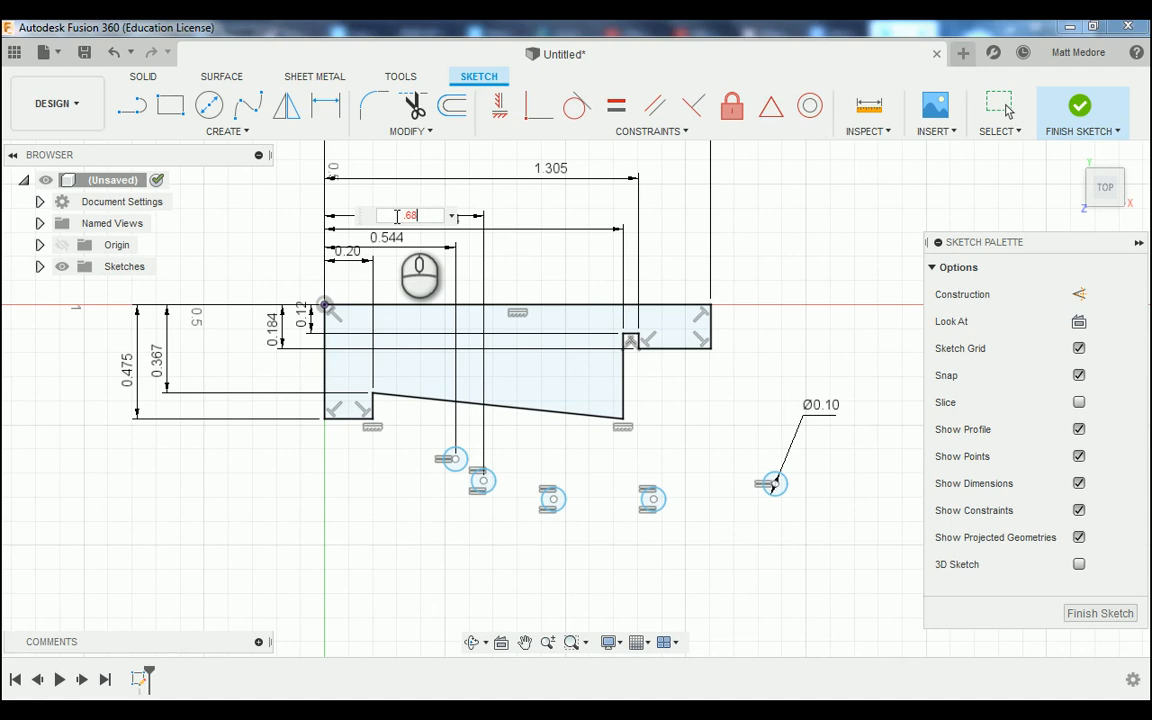
pyautogui.press('Return')
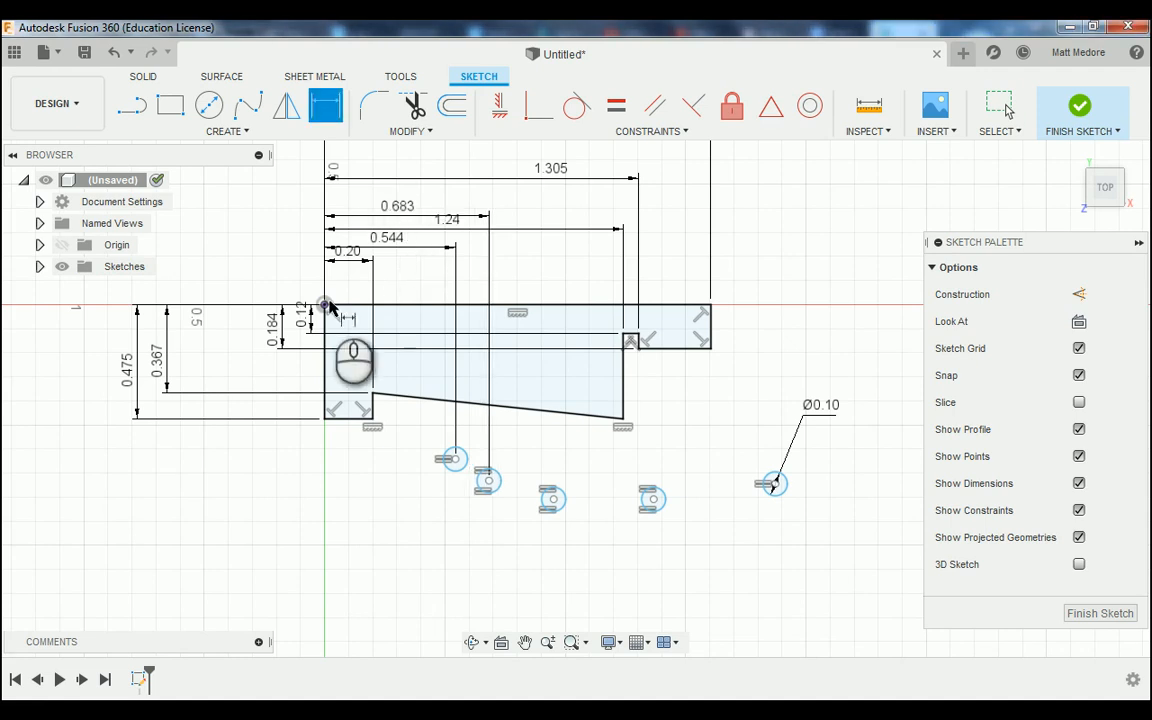
# - Dimension the horizontal distance from the origin to the third circle's center as 0.822 in
pyautogui.click(326, 306)
pyautogui.click(553, 499)
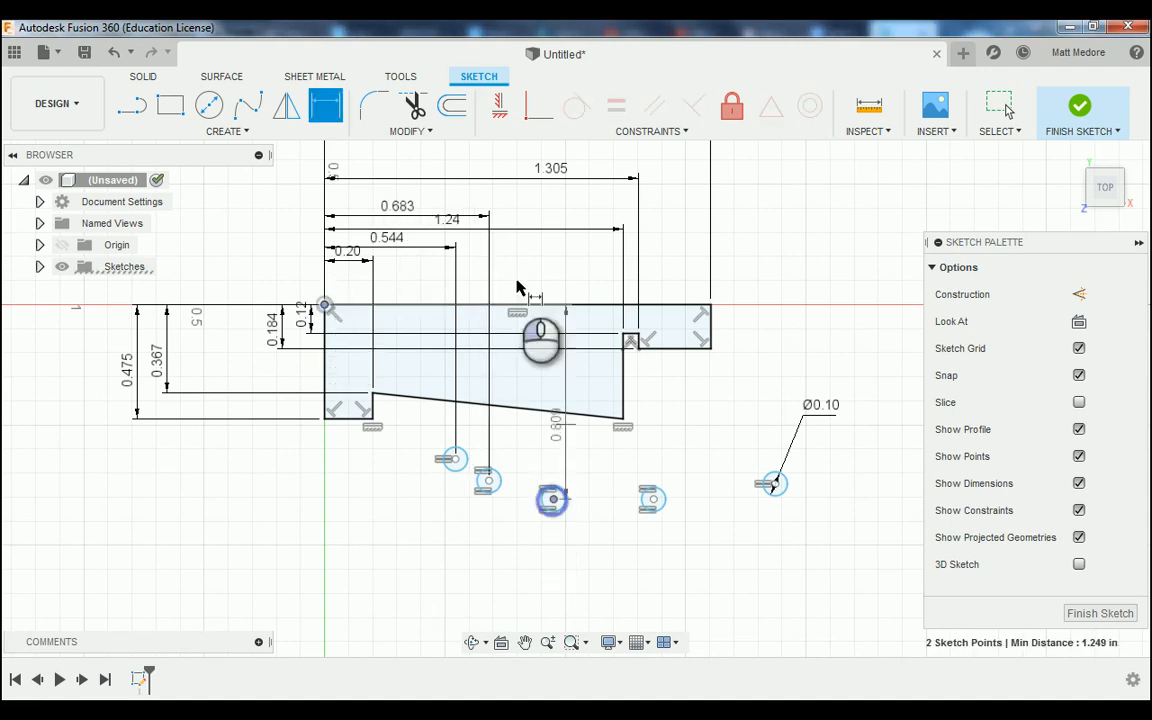
pyautogui.click(468, 191)
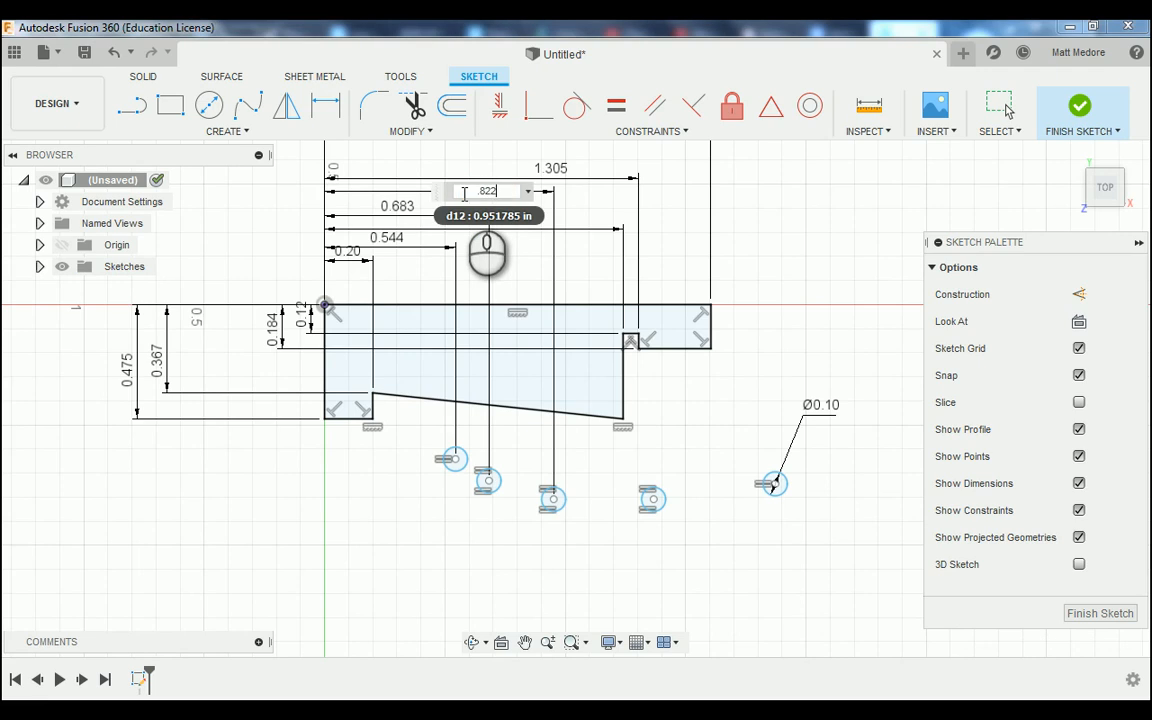
pyautogui.press('Return')
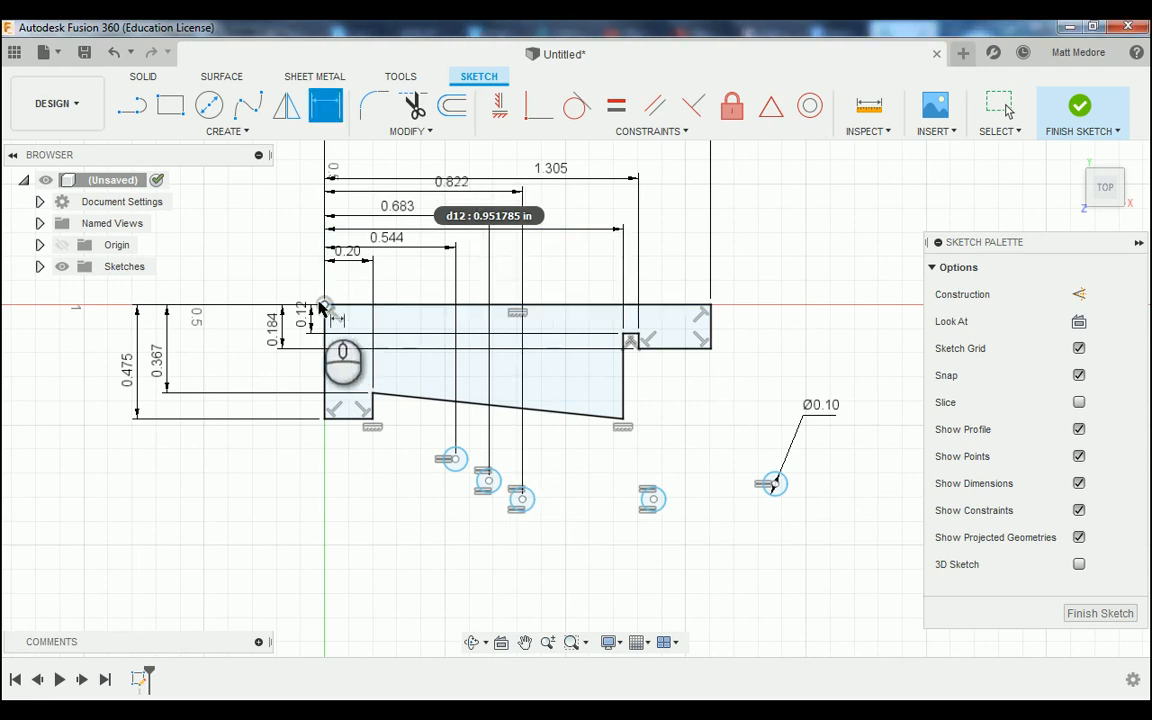
# - Dimension the horizontal distance from the origin to the fourth circle's center as 0.961 in
pyautogui.click(322, 305)
pyautogui.click(652, 499)
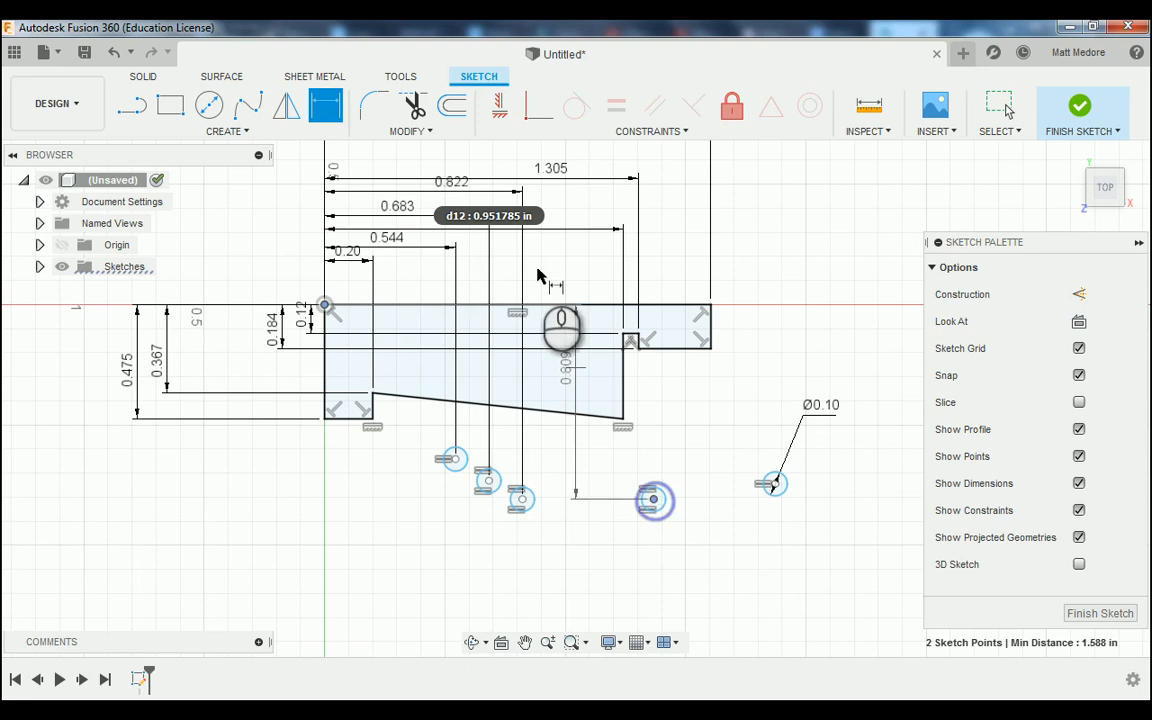
pyautogui.click(522, 160)
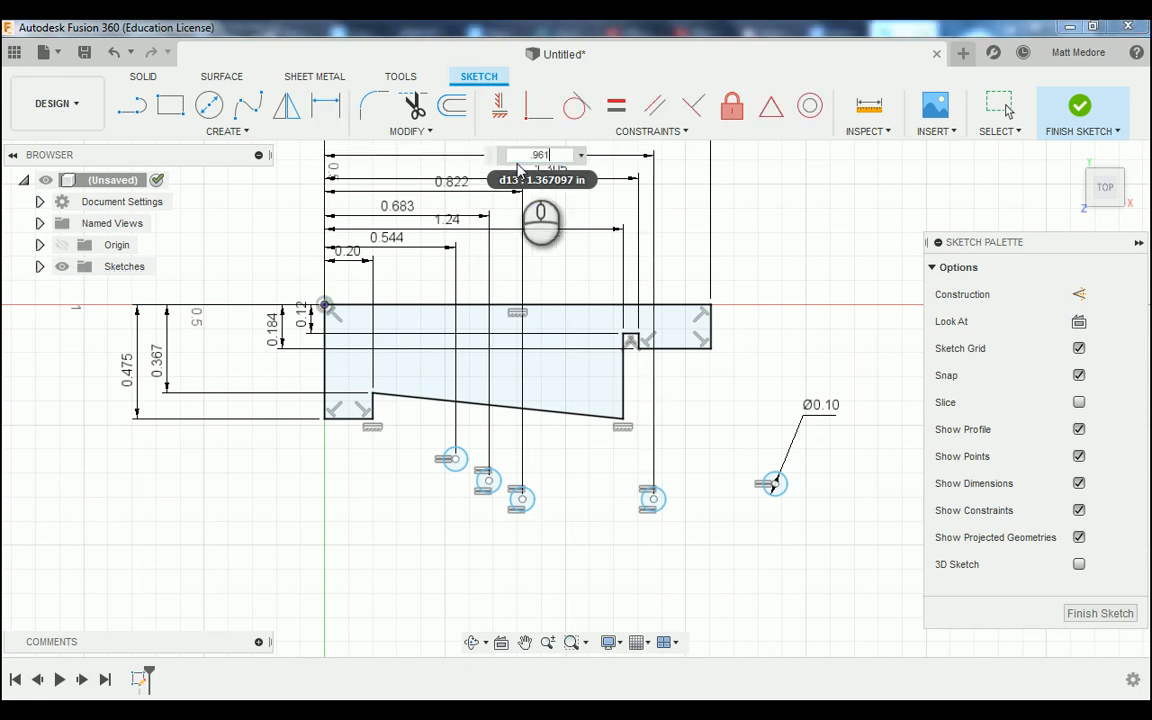
pyautogui.write('.961')
pyautogui.press('Return')
# - Dimension the horizontal distance from the origin to the fifth circle's center as 1.10 in
pyautogui.click(324, 305)
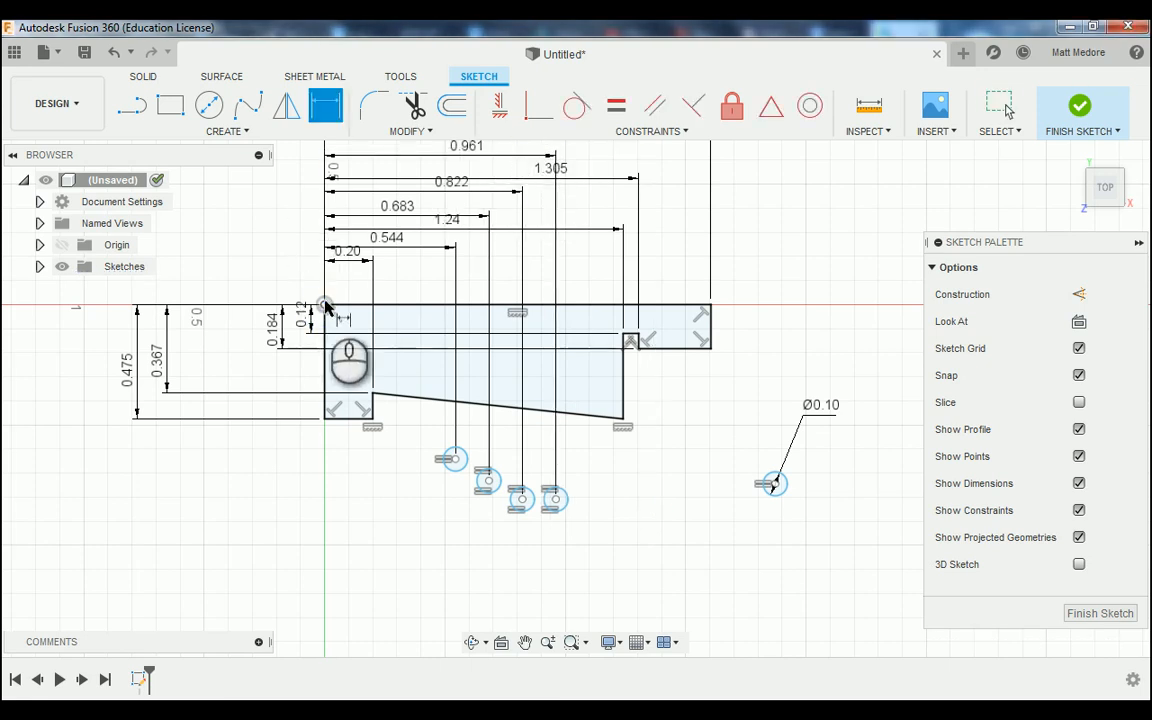
pyautogui.click(755, 460)
pyautogui.click(774, 483)
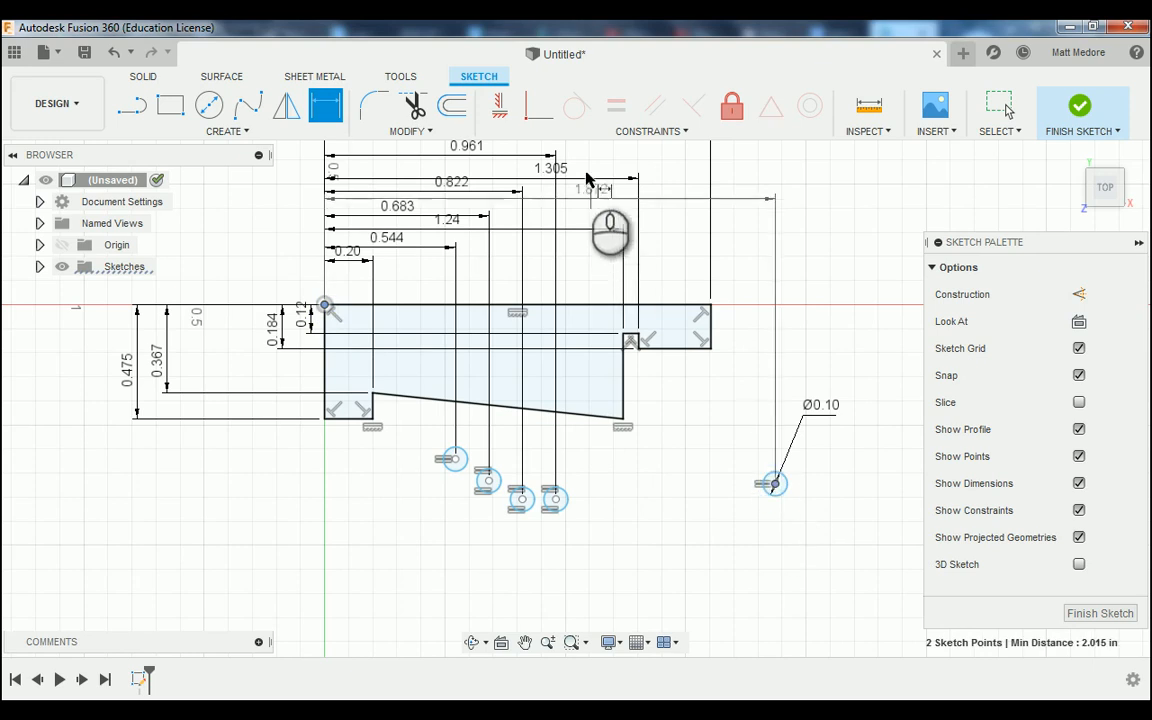
pyautogui.click(568, 140)
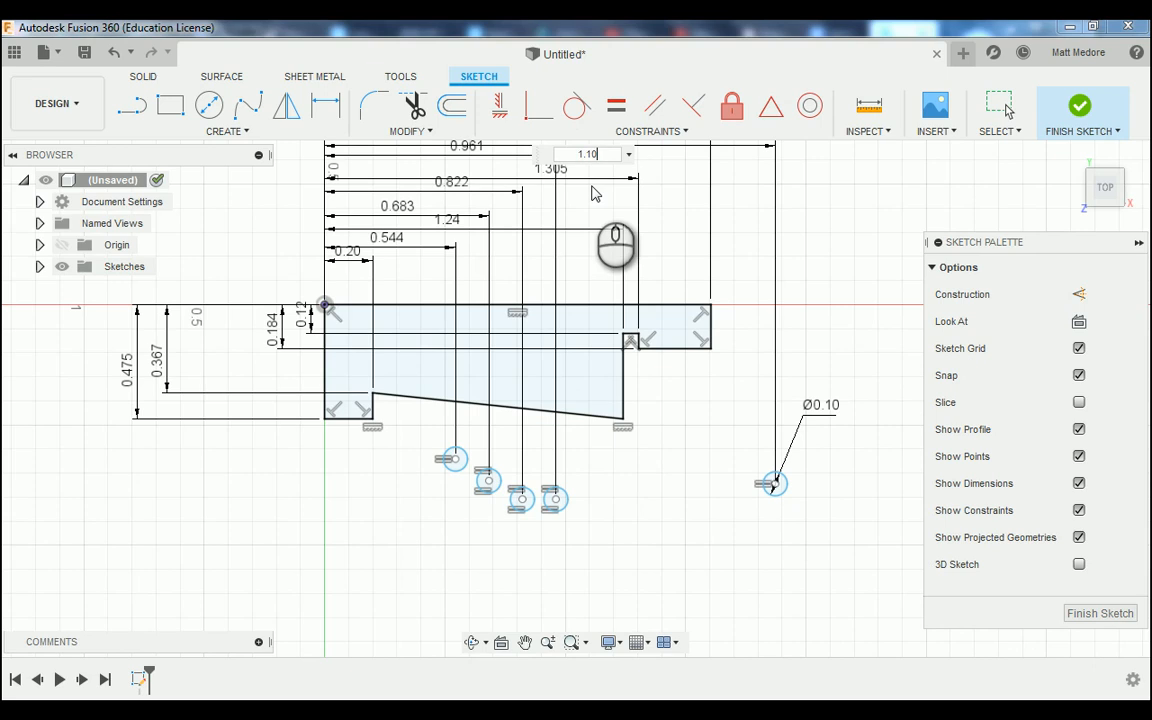
pyautogui.write('1.10')
pyautogui.press('Return')
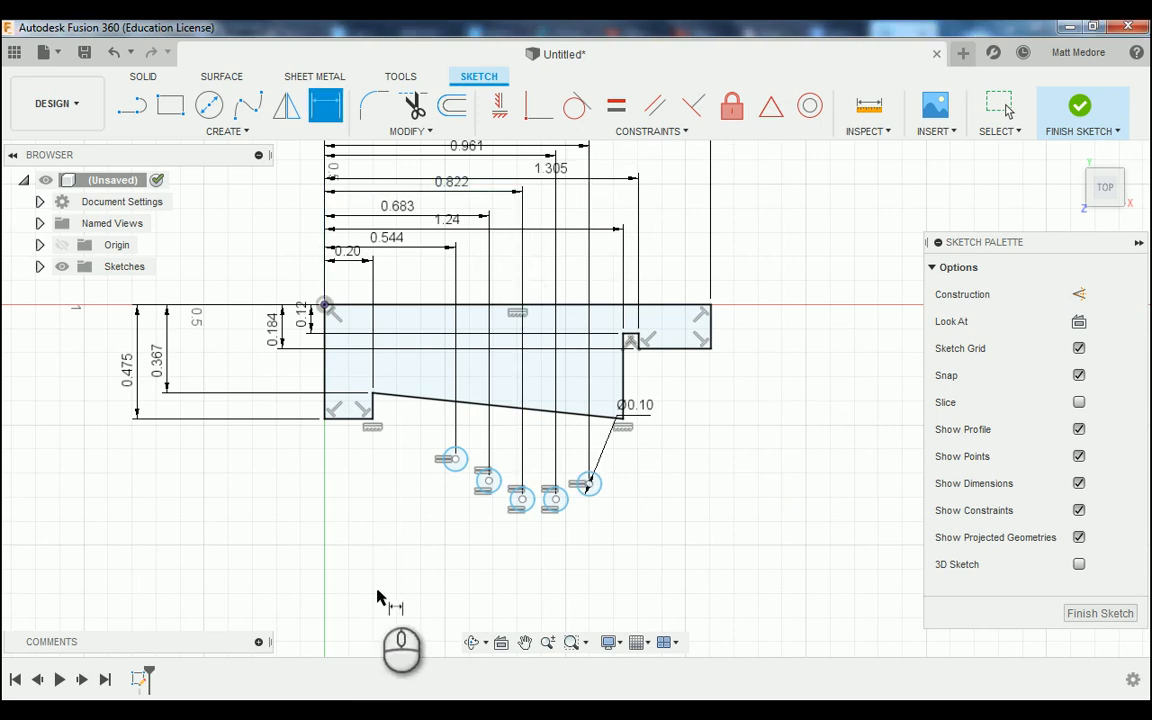
pyautogui.scroll(-2, 378, 597)
pyautogui.scroll(2, 373, 305)
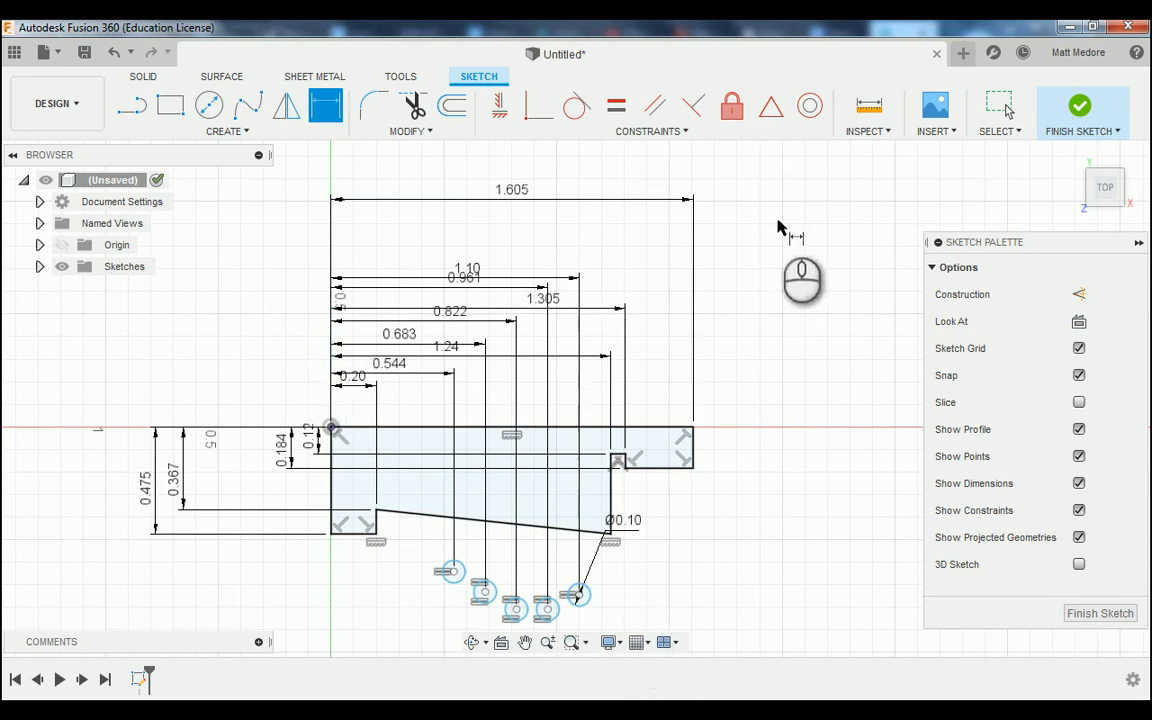
pyautogui.rightClick(768, 281)
pyautogui.click(690, 272)
# - Space out the 1.305, 1.24 and 1.10 horizontal dimensions in order of length below the overall width dimension
pyautogui.scroll(2, 690, 365)
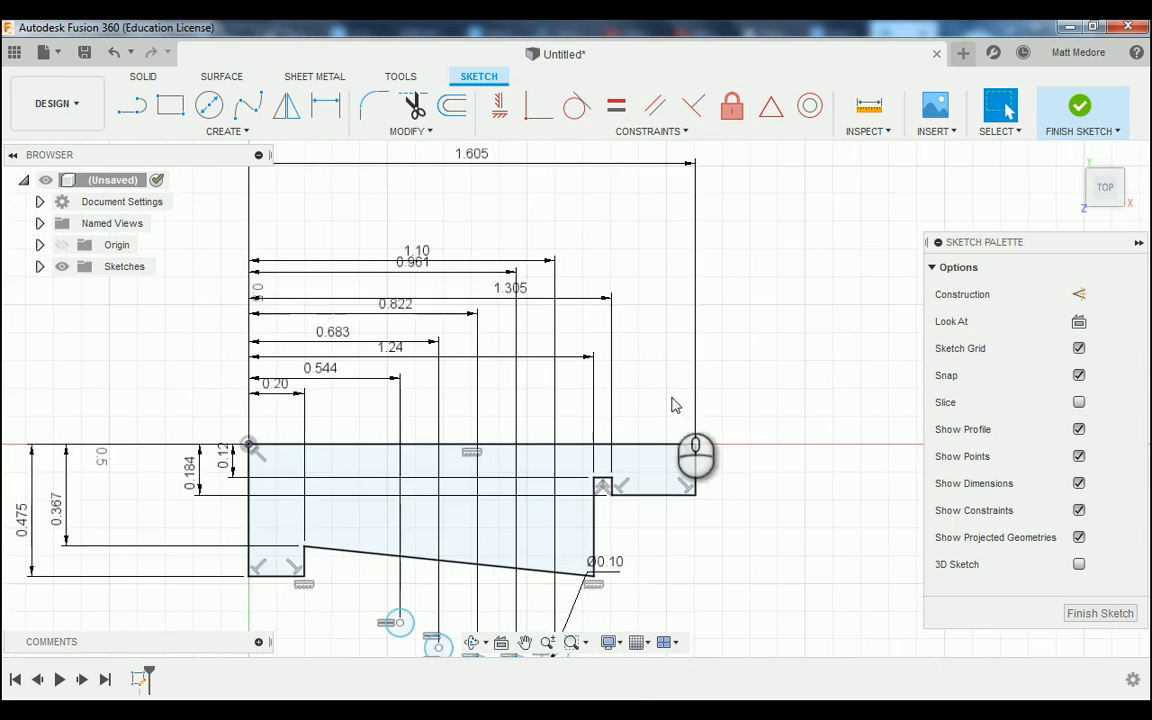
pyautogui.scroll(-1, 620, 510)
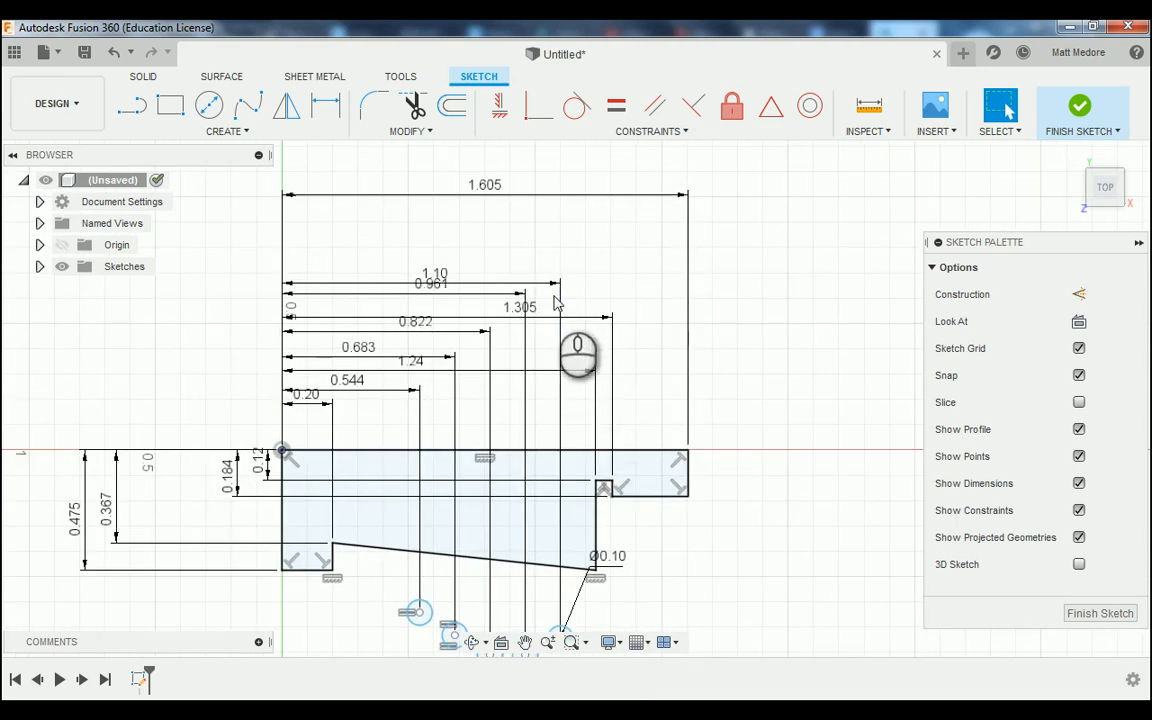
pyautogui.click(522, 312)
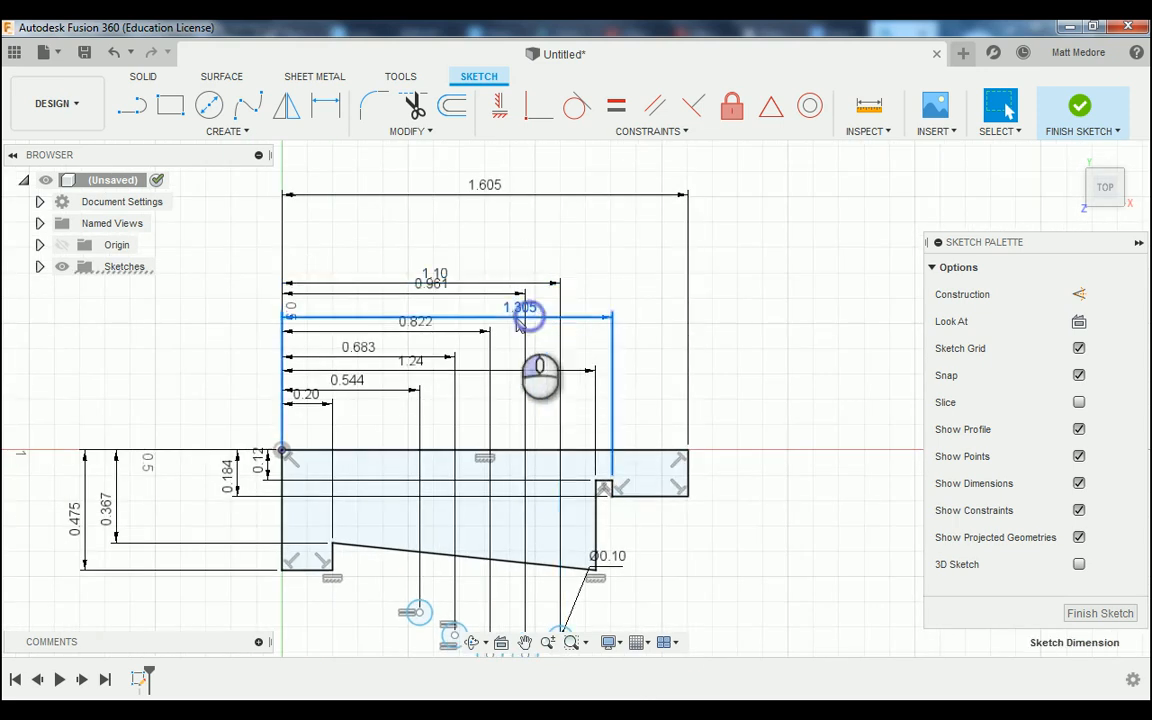
pyautogui.moveTo(518, 326); pyautogui.dragTo(488, 228)
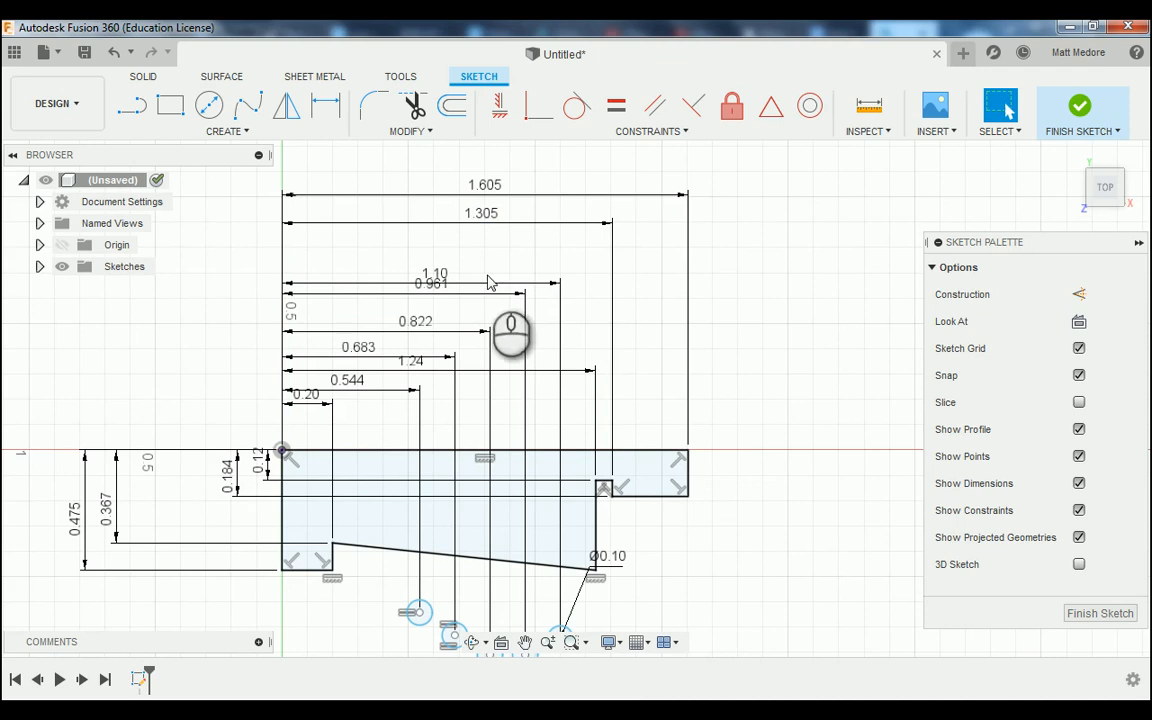
pyautogui.click(489, 372)
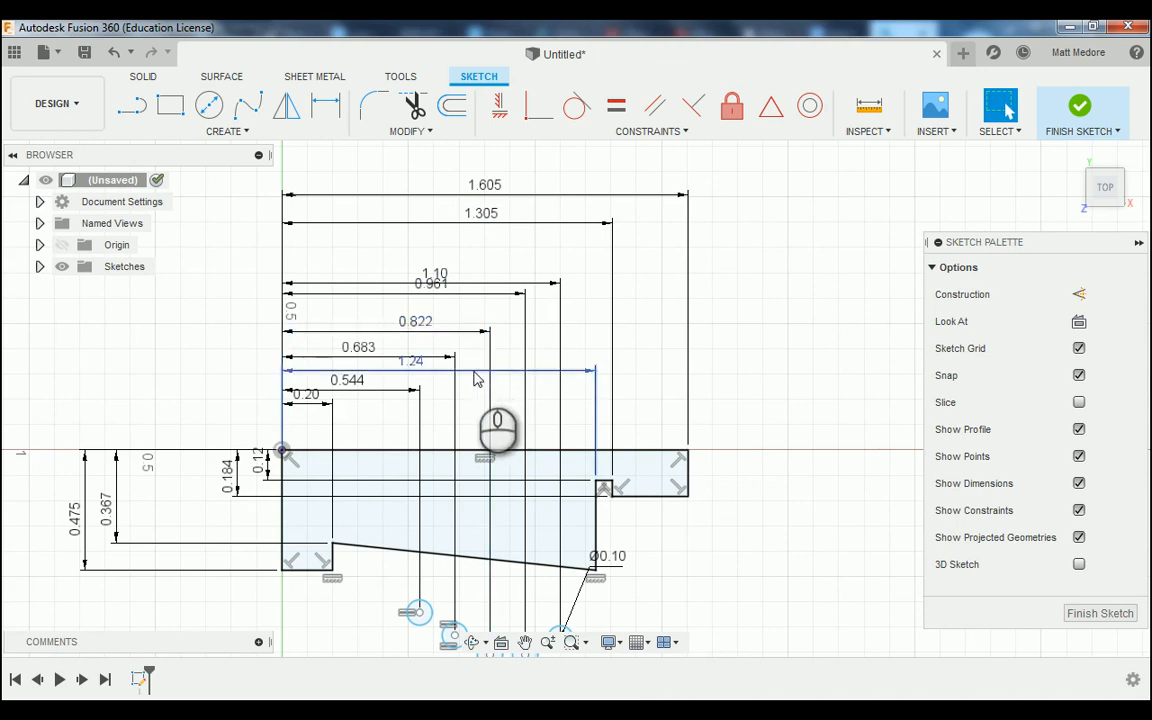
pyautogui.moveTo(476, 371); pyautogui.dragTo(470, 240)
pyautogui.click(470, 285)
pyautogui.moveTo(470, 287); pyautogui.dragTo(470, 257)
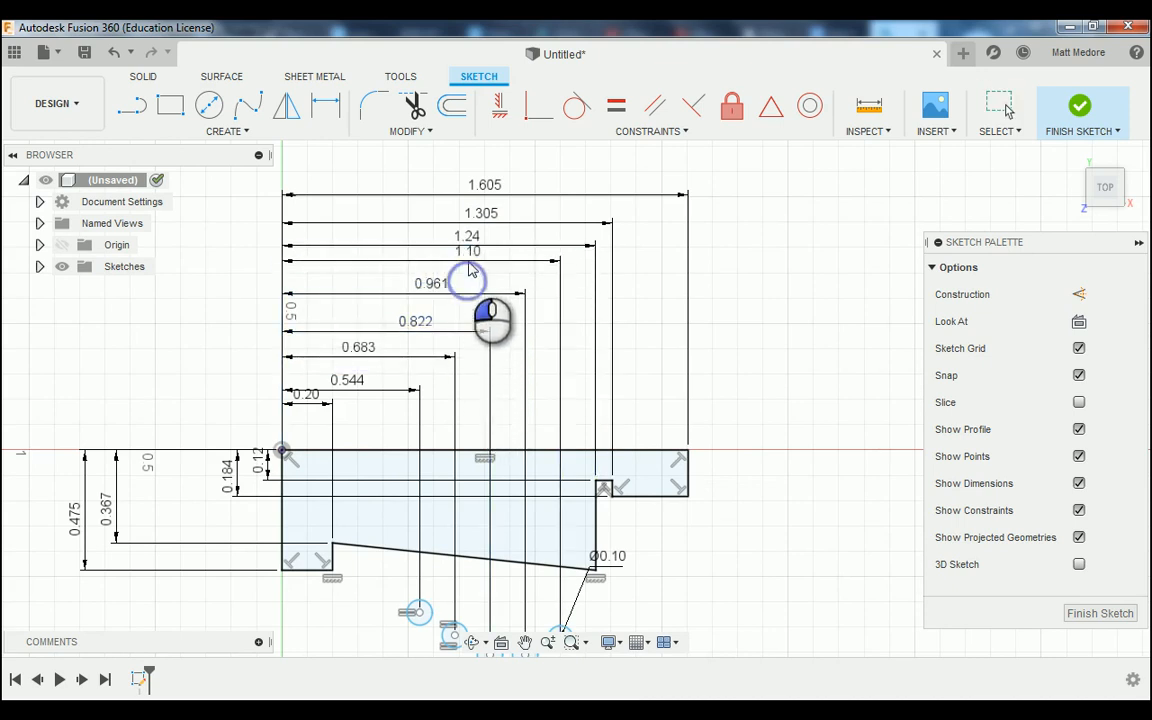
pyautogui.click(465, 273)
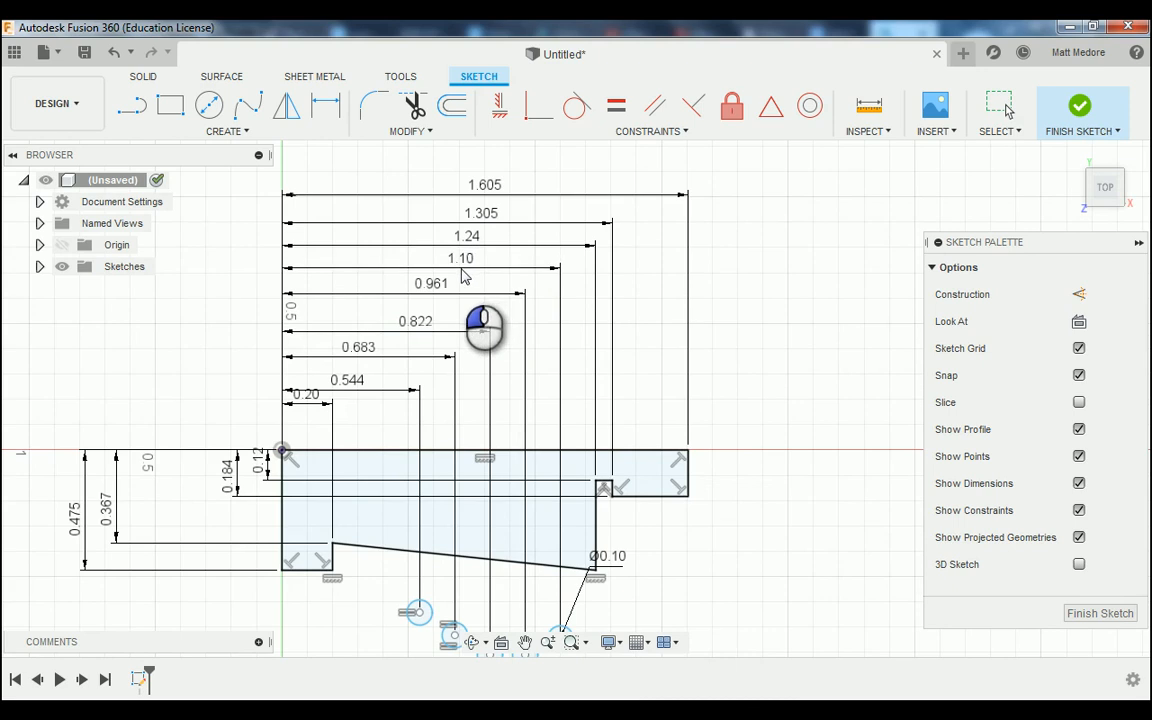
# - Reposition the 0.961, 0.822, 0.683 and 0.544 horizontal dimensions so they stack evenly between the 1.10 and 0.20 dimensions
pyautogui.click(465, 298)
pyautogui.moveTo(465, 298); pyautogui.dragTo(444, 318)
pyautogui.click(449, 334)
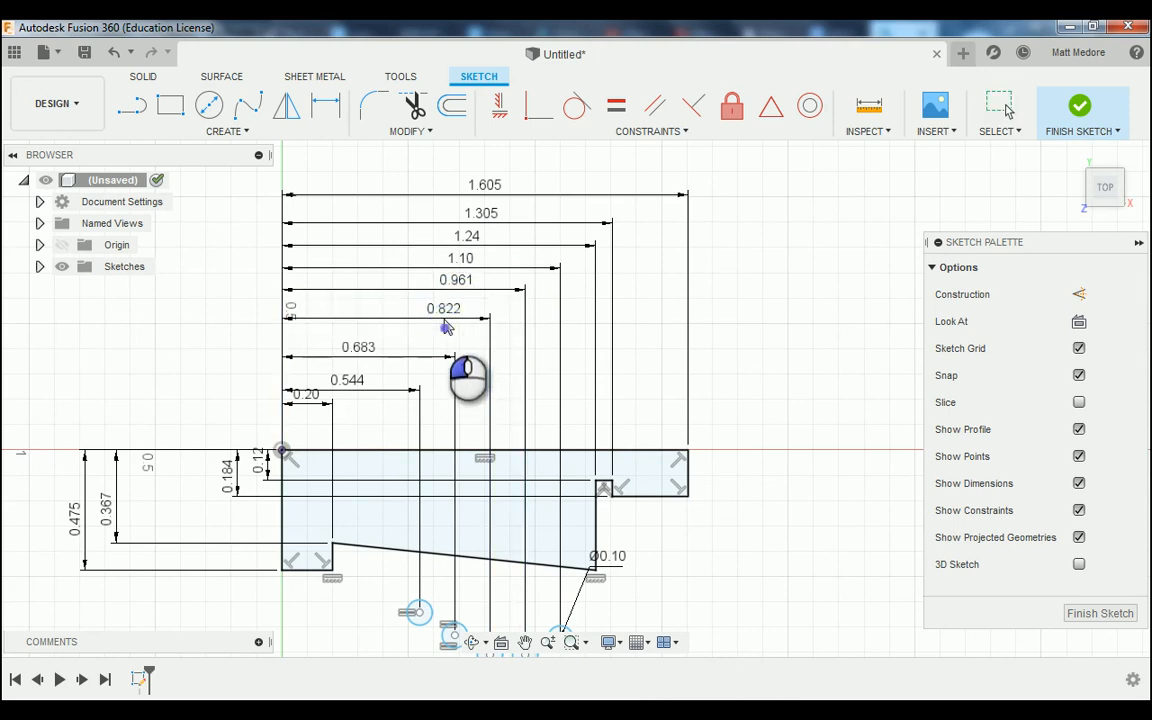
pyautogui.moveTo(403, 358); pyautogui.dragTo(401, 349)
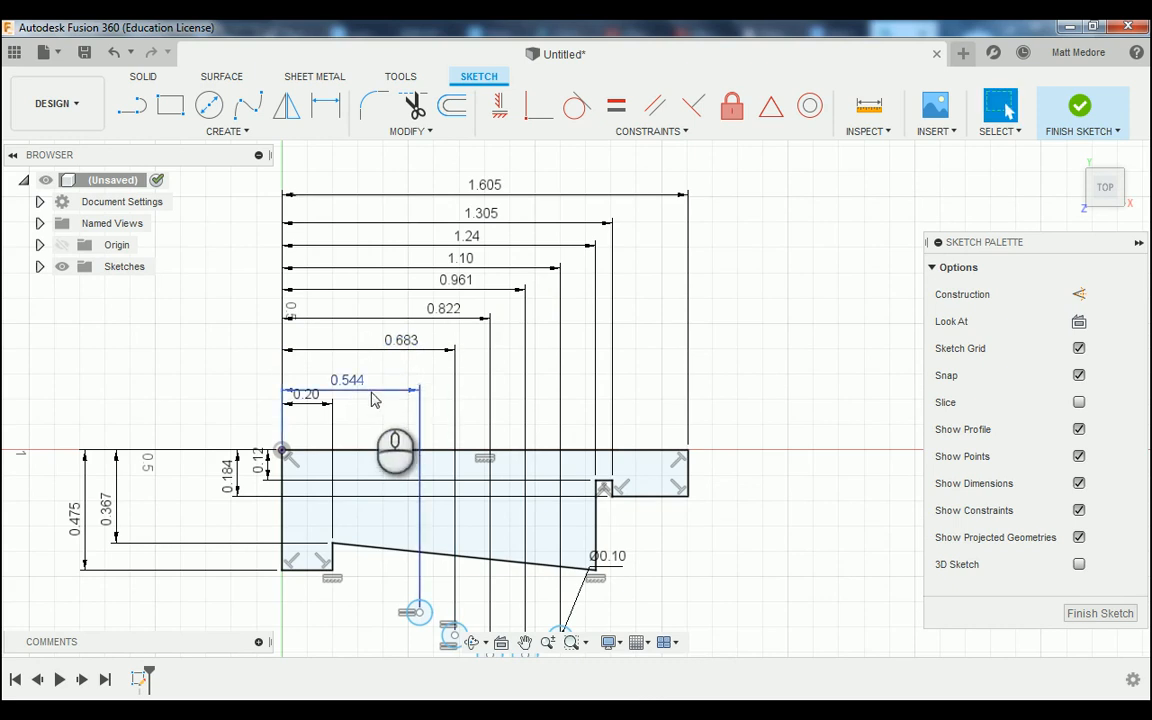
pyautogui.moveTo(350, 380); pyautogui.dragTo(375, 367)
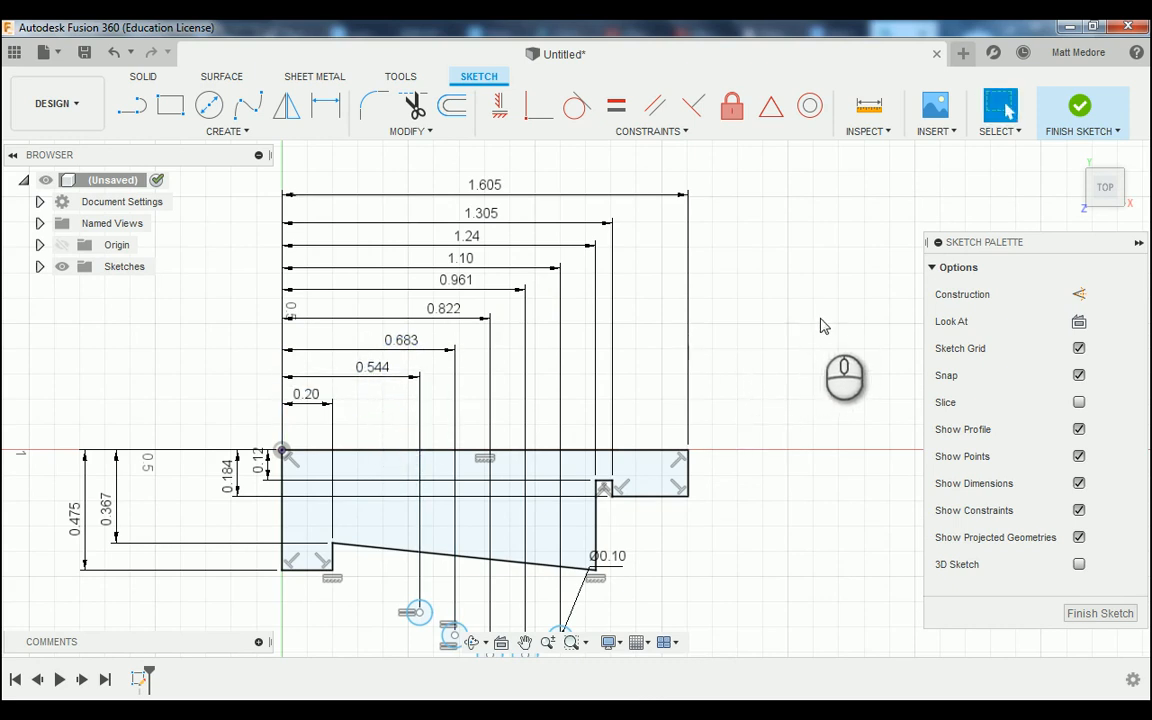
# - Dimension the vertical distance from the origin to the center of the first circle from the left as 0.425 in
pyautogui.scroll(-3, 816, 330)
pyautogui.scroll(-1, 280, 492)
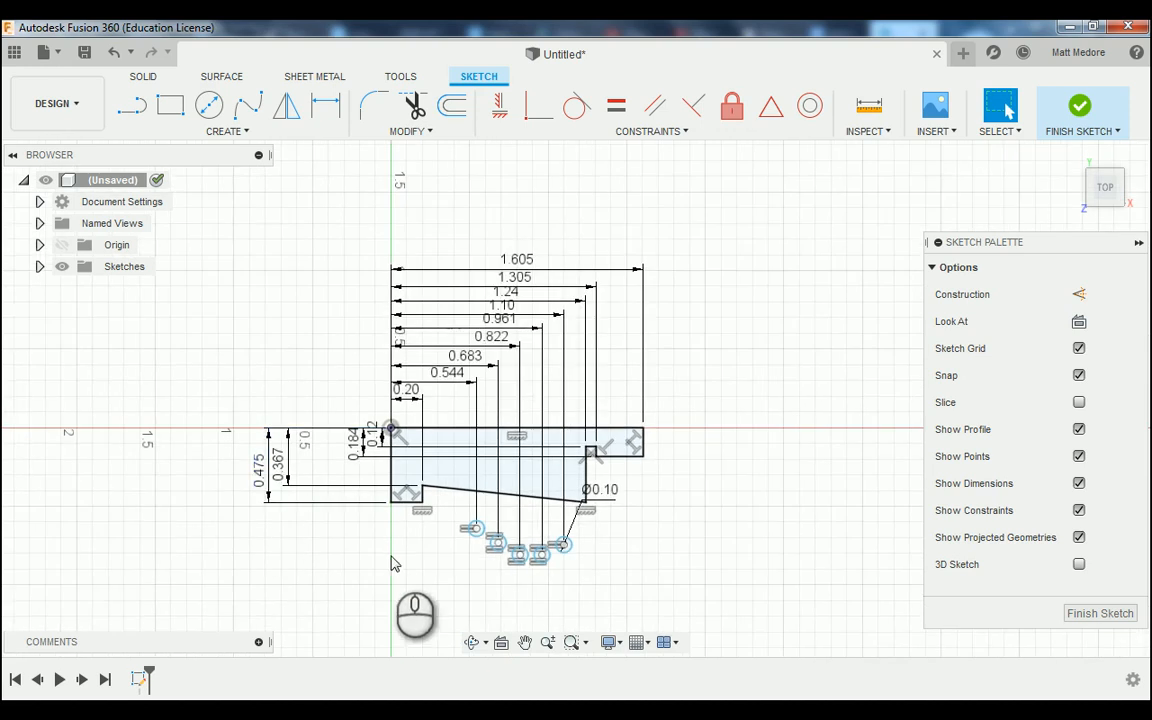
pyautogui.scroll(2, 490, 612)
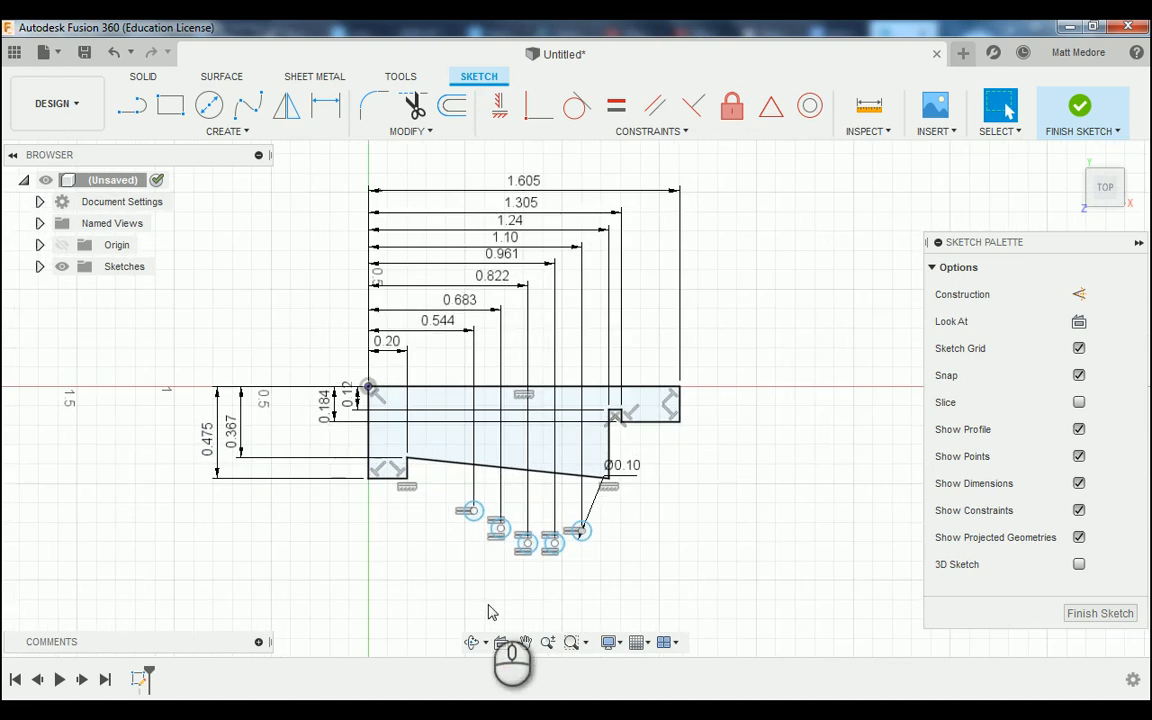
pyautogui.press('d')
pyautogui.scroll(3, 490, 612)
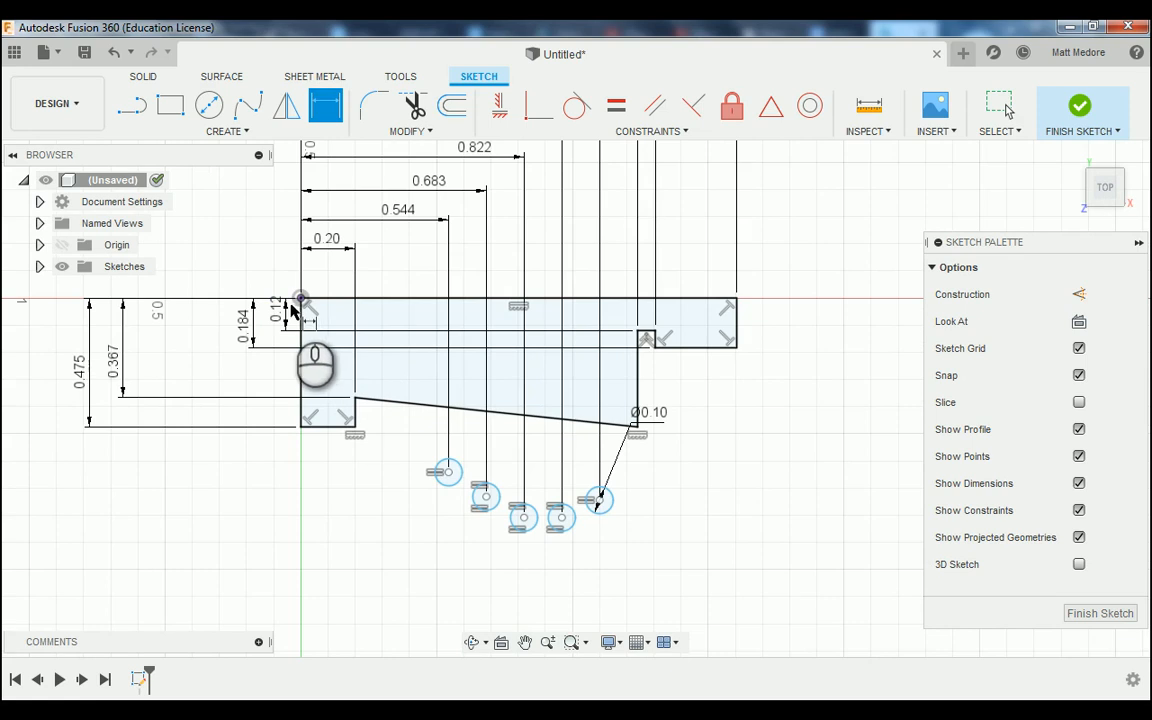
pyautogui.click(449, 474)
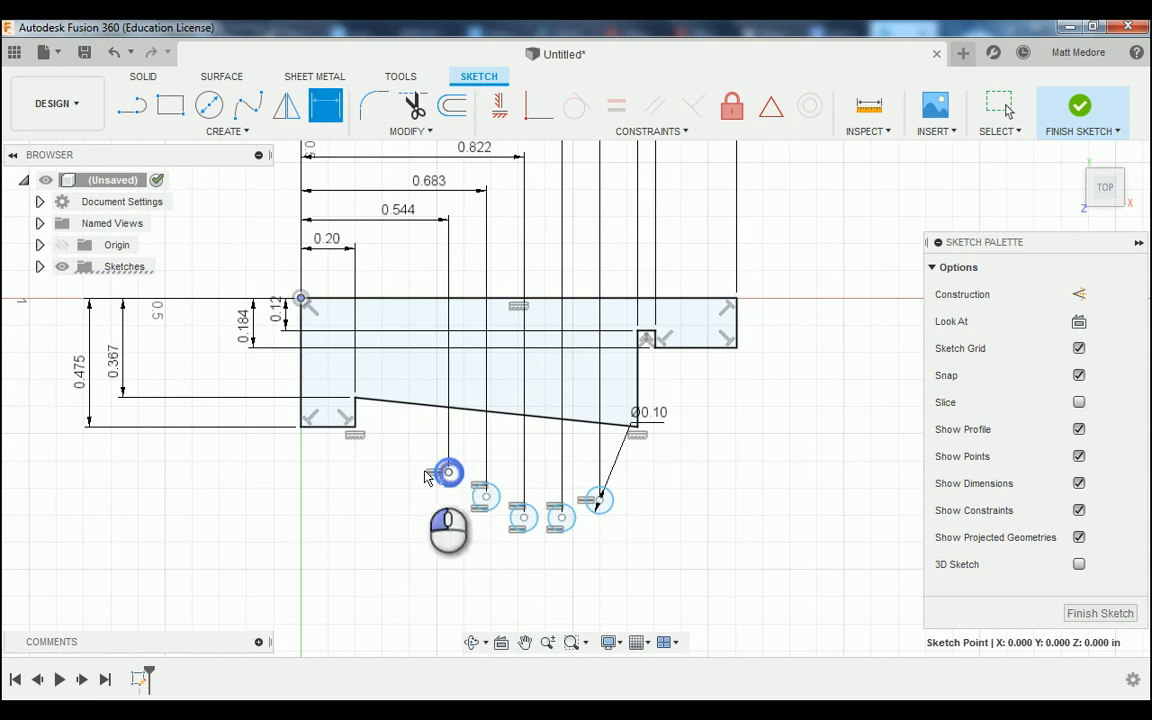
pyautogui.click(301, 298)
pyautogui.click(224, 393)
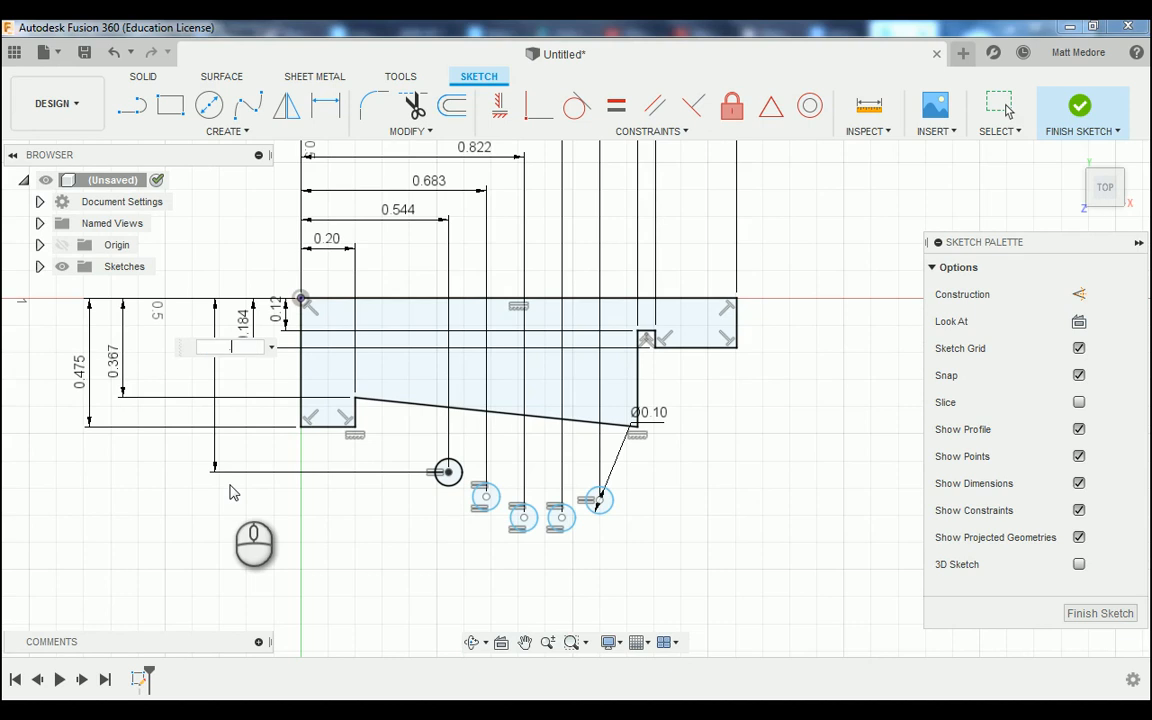
pyautogui.write('.425')
pyautogui.press('Return')
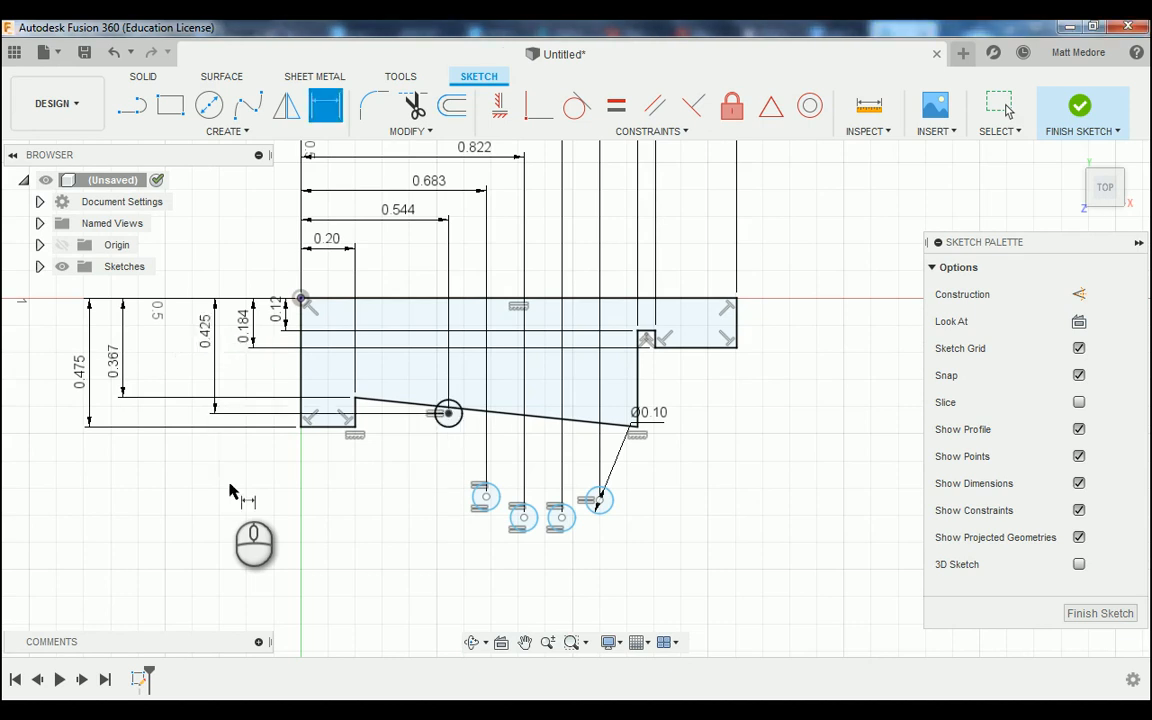
# - Dimension the vertical distance from the origin to the second circle's center as 0.44 in
pyautogui.click(301, 298)
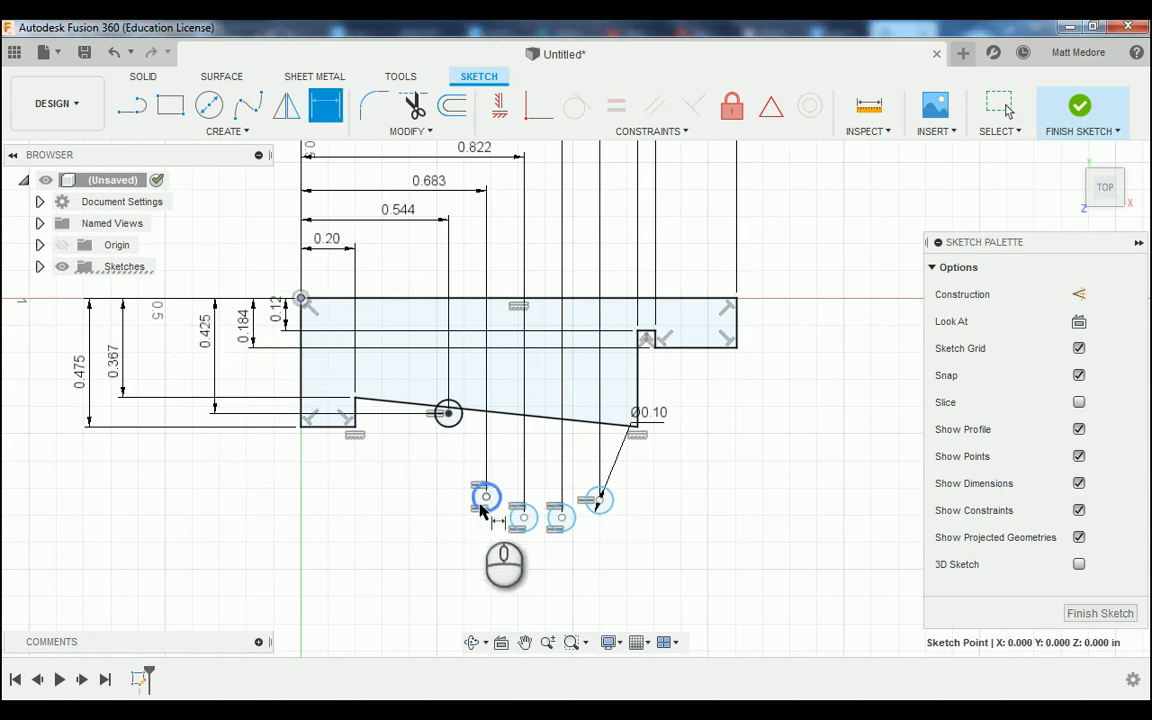
pyautogui.click(486, 496)
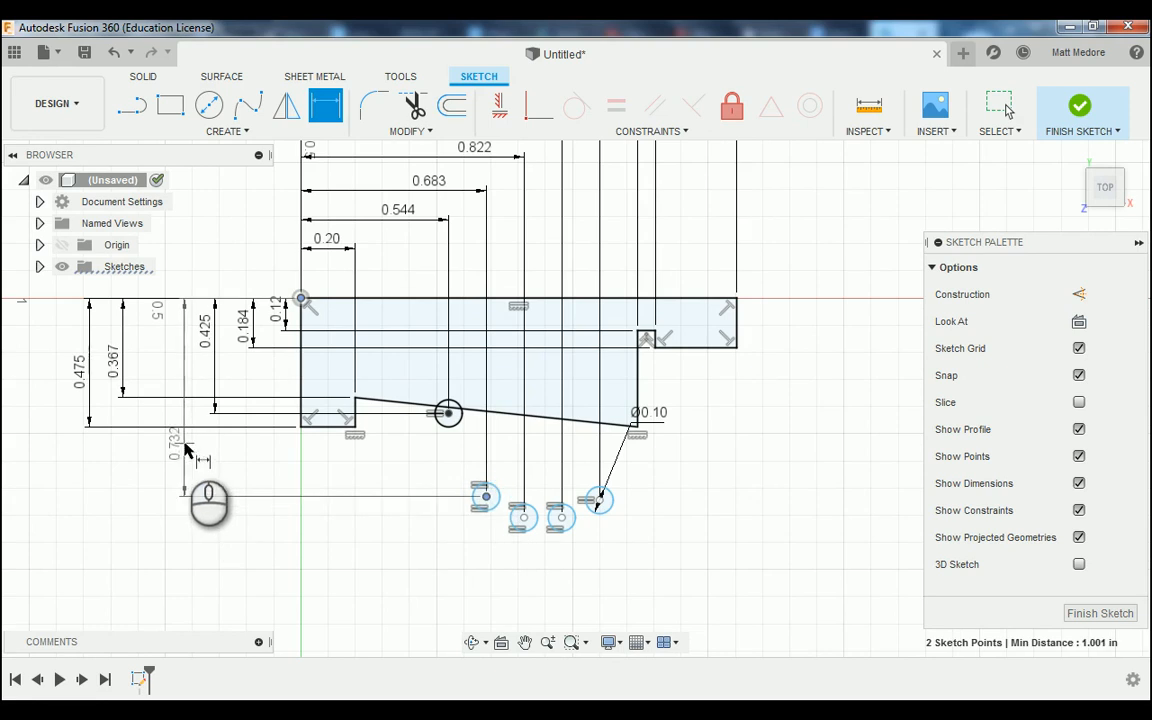
pyautogui.click(185, 445)
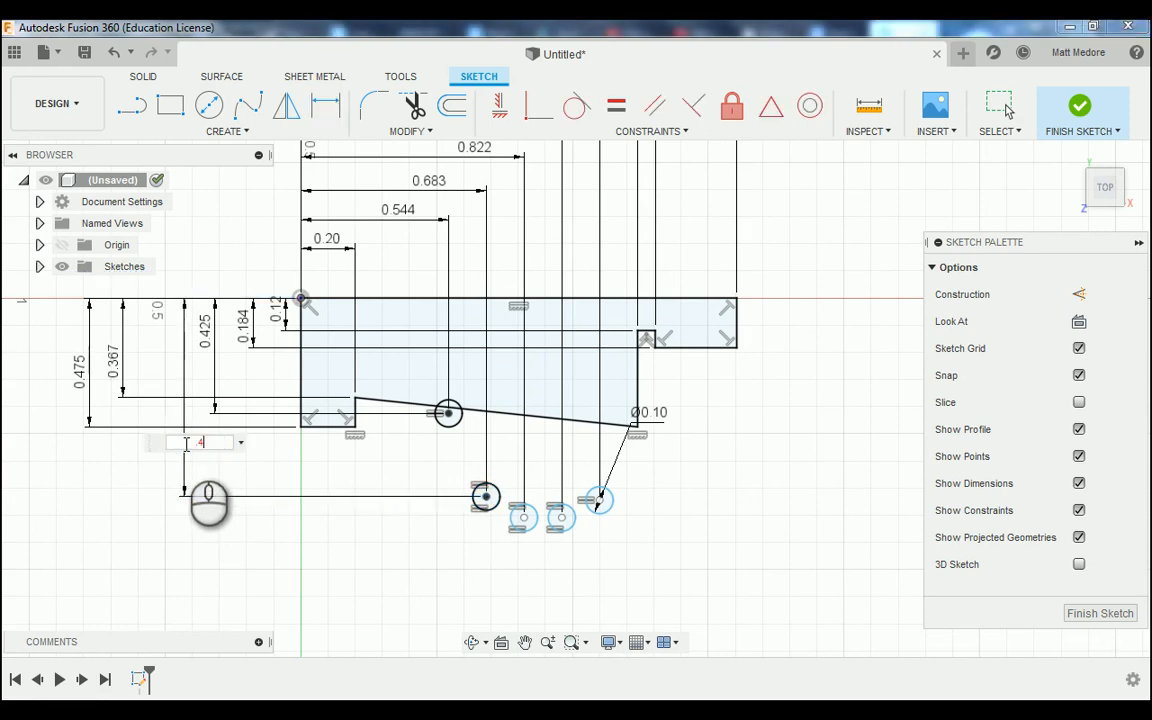
pyautogui.press('Return')
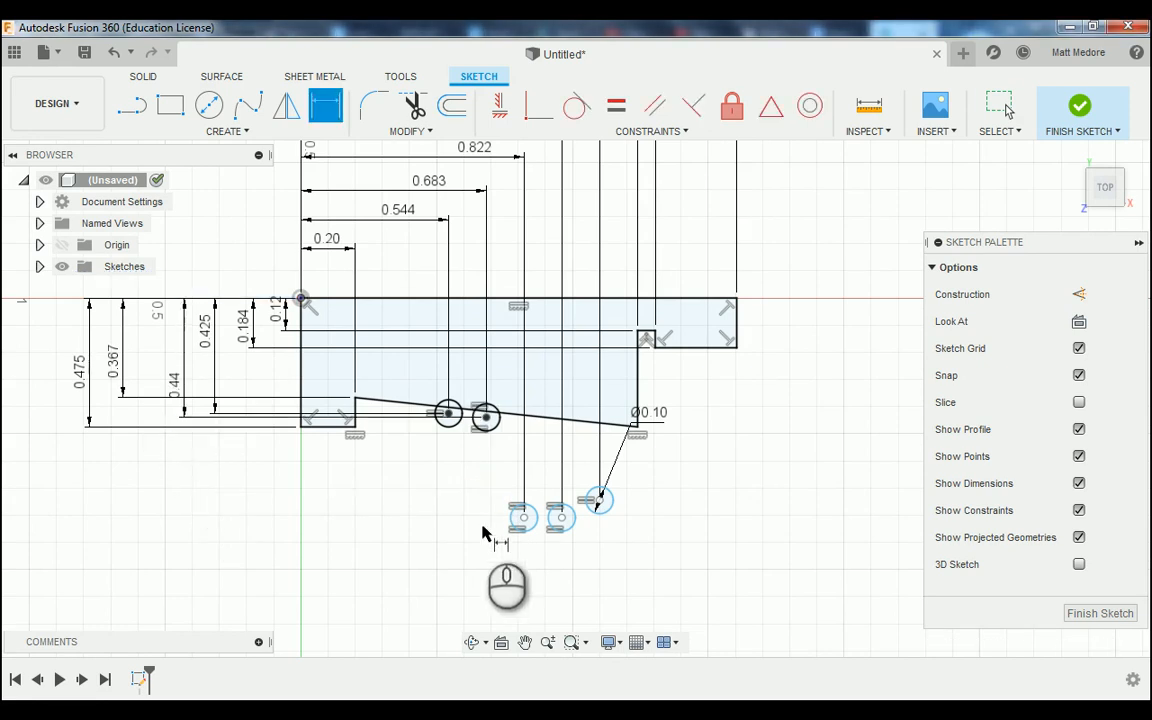
# - Dimension the vertical distance from the origin to the third circle's center as 0.456 in
pyautogui.press('d')
pyautogui.click(522, 517)
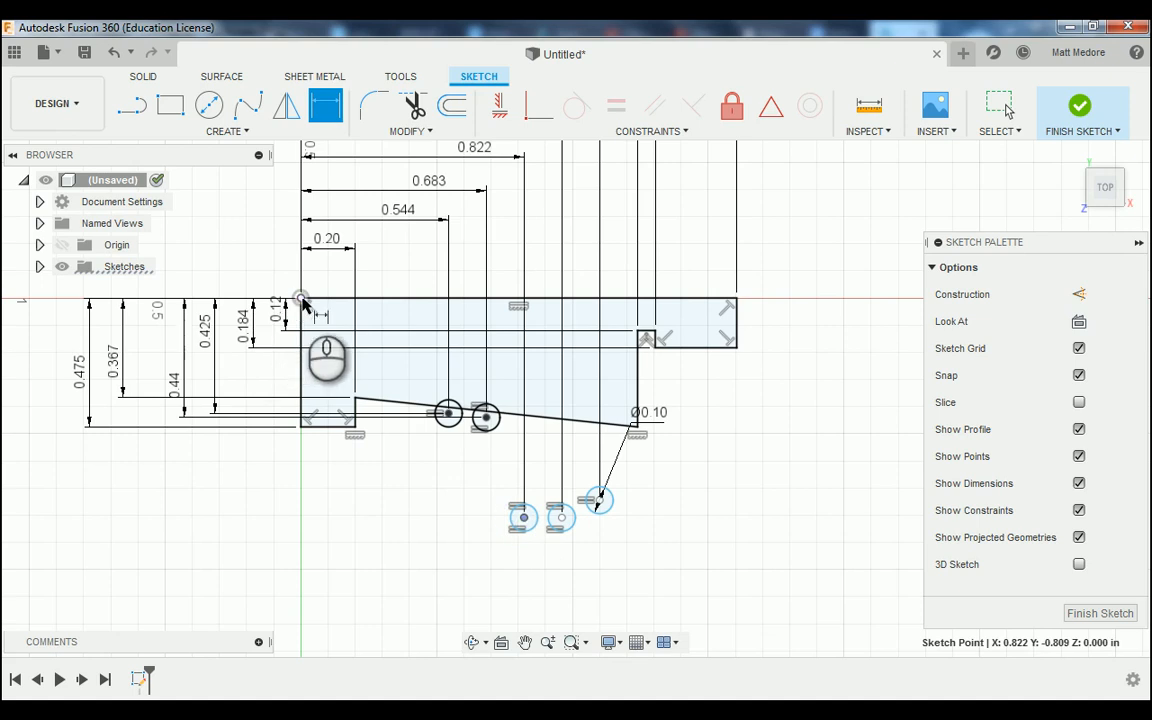
pyautogui.click(301, 298)
pyautogui.click(148, 405)
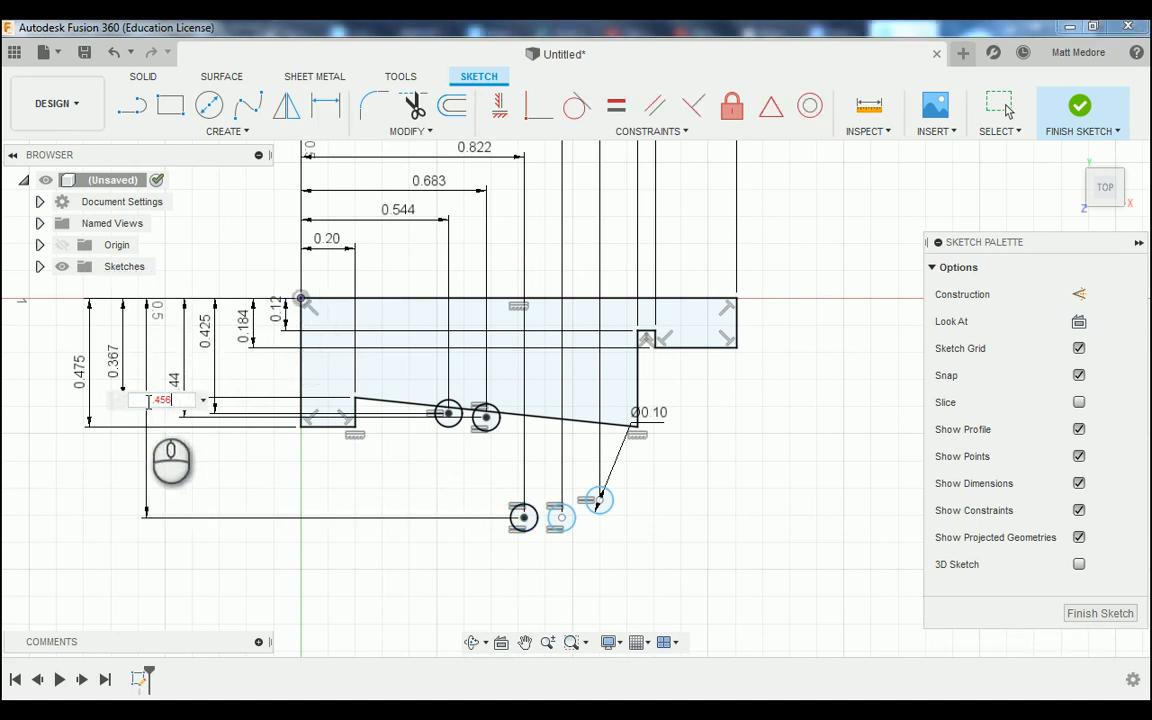
pyautogui.press('Return')
# - Dimension the vertical distance from the origin to the fourth circle's center as 0.471 in
pyautogui.click(561, 517)
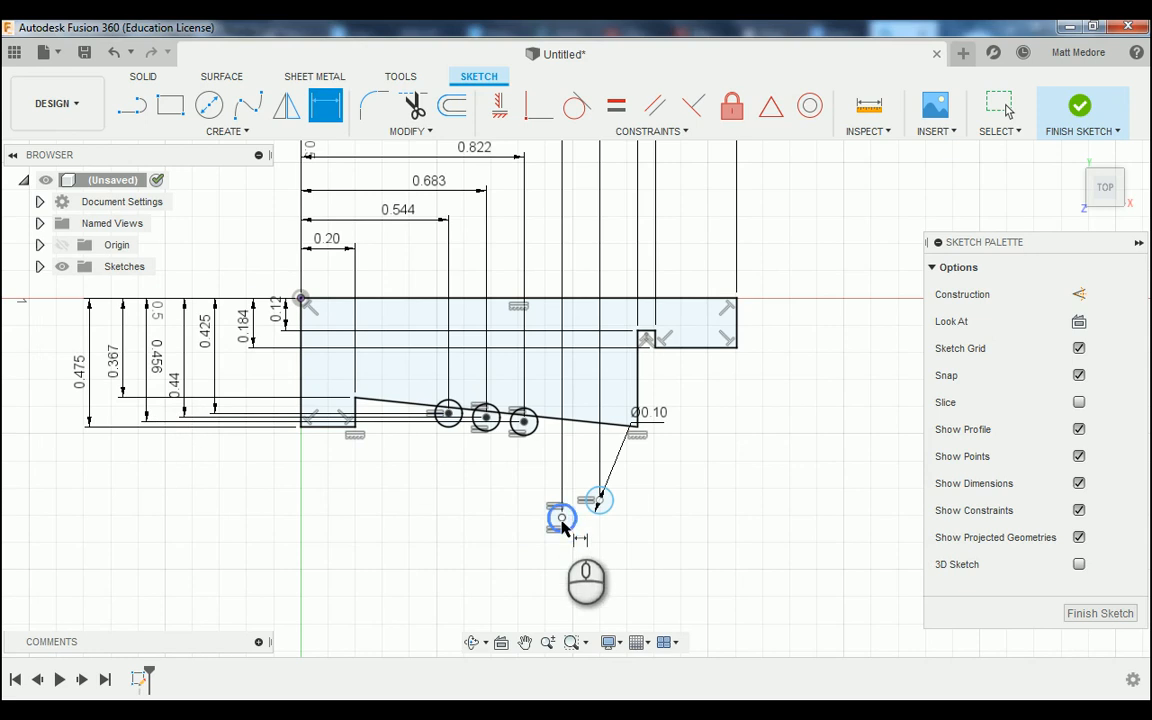
pyautogui.click(302, 299)
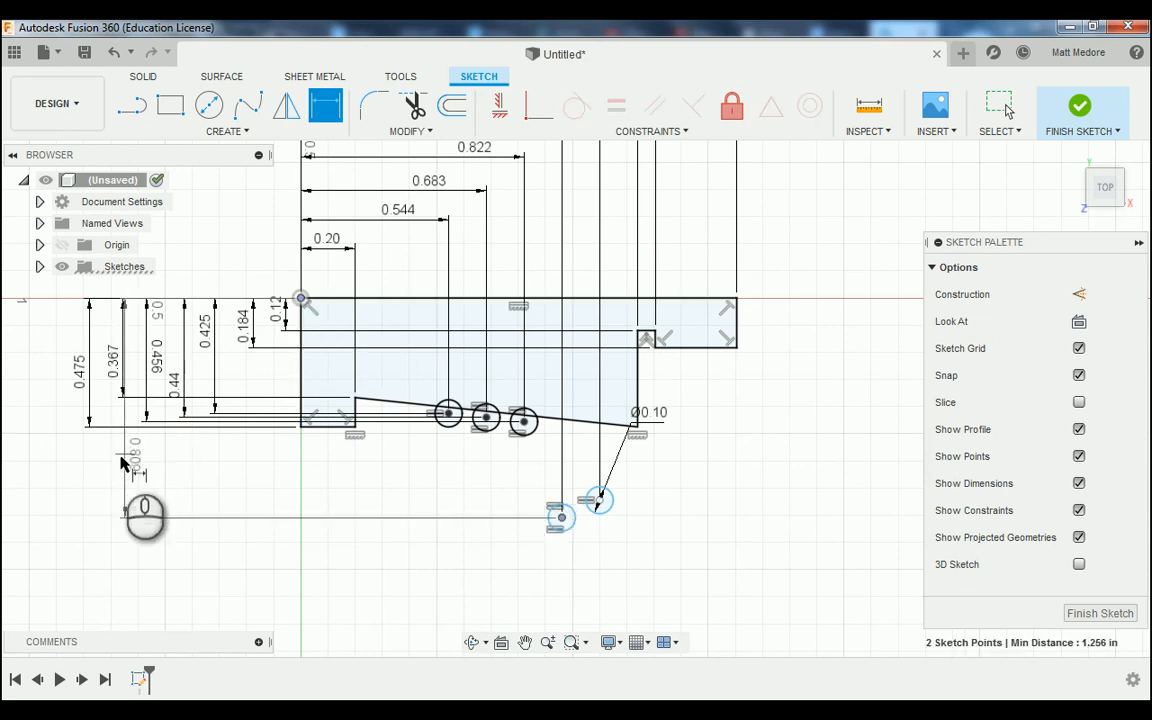
pyautogui.click(120, 458)
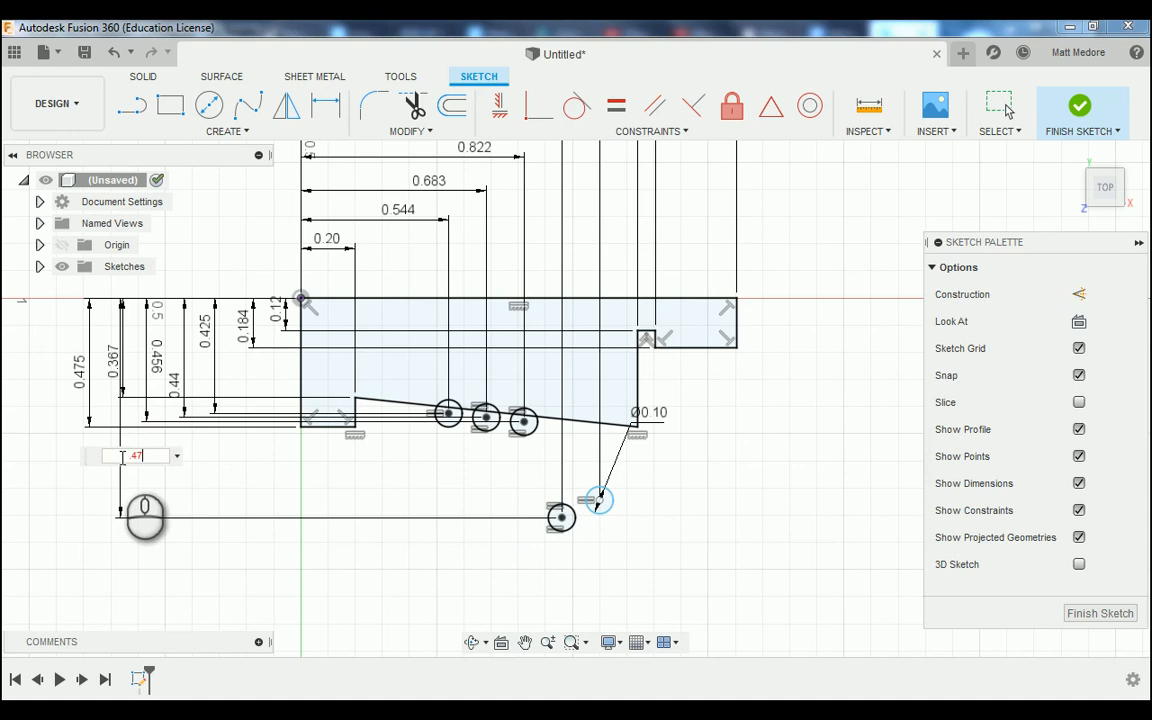
pyautogui.write('.471')
pyautogui.press('Return')
# - Dimension the vertical distance from the origin to the fifth circle's center as 0.486 in
pyautogui.click(598, 500)
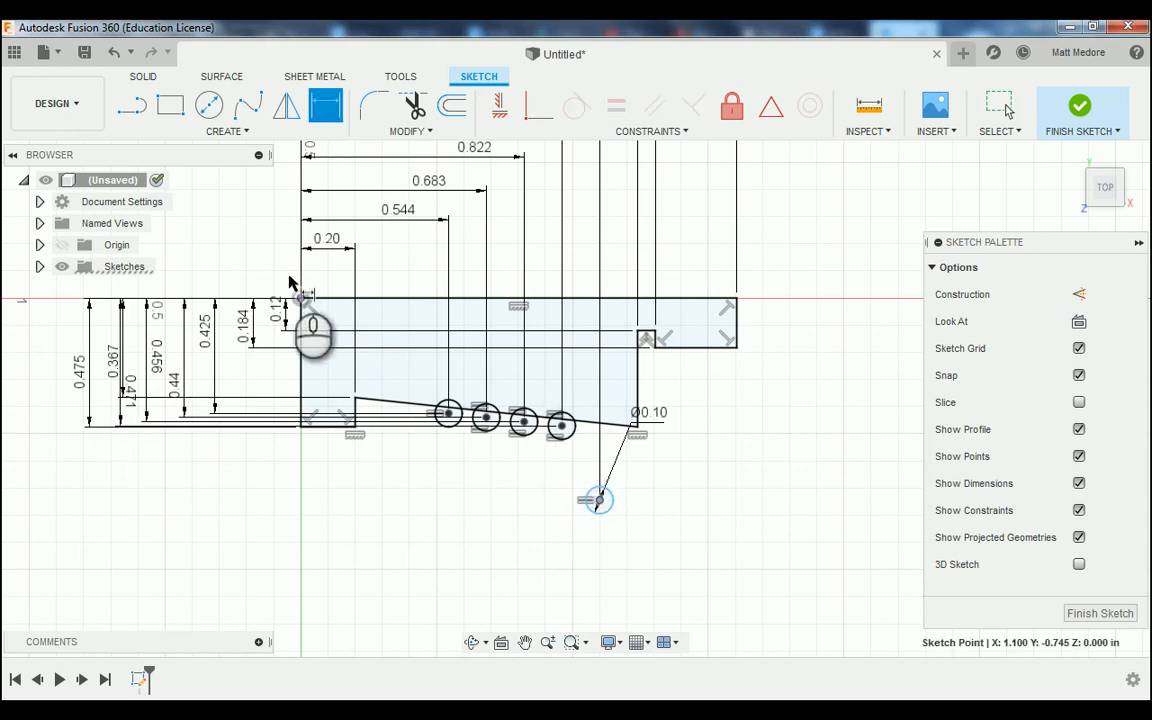
pyautogui.click(300, 298)
pyautogui.click(74, 483)
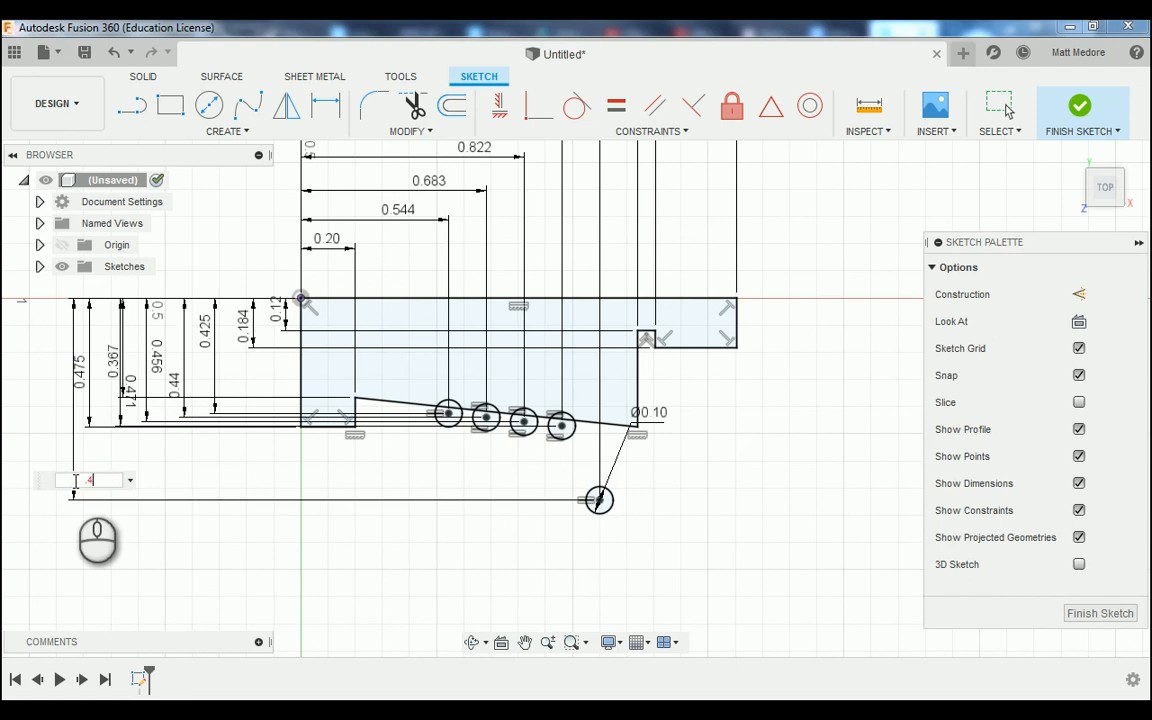
pyautogui.press('Return')
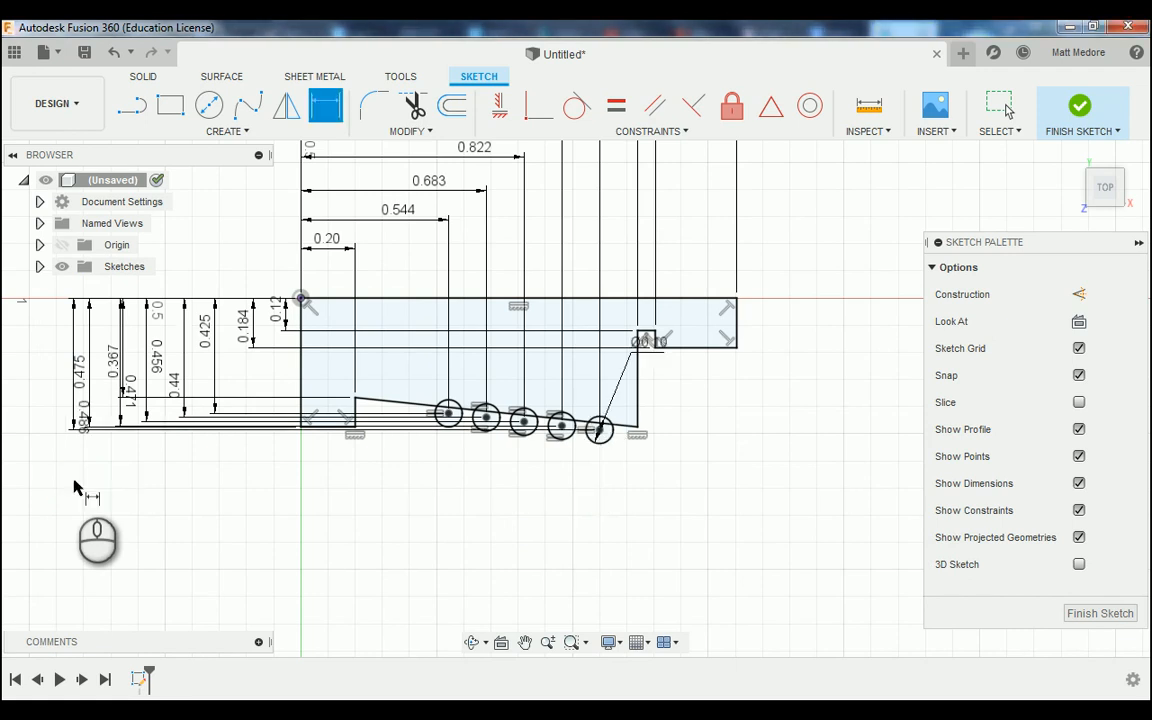
pyautogui.scroll(-1, 530, 557)
pyautogui.scroll(1, 531, 557)
pyautogui.scroll(-3, 160, 528)
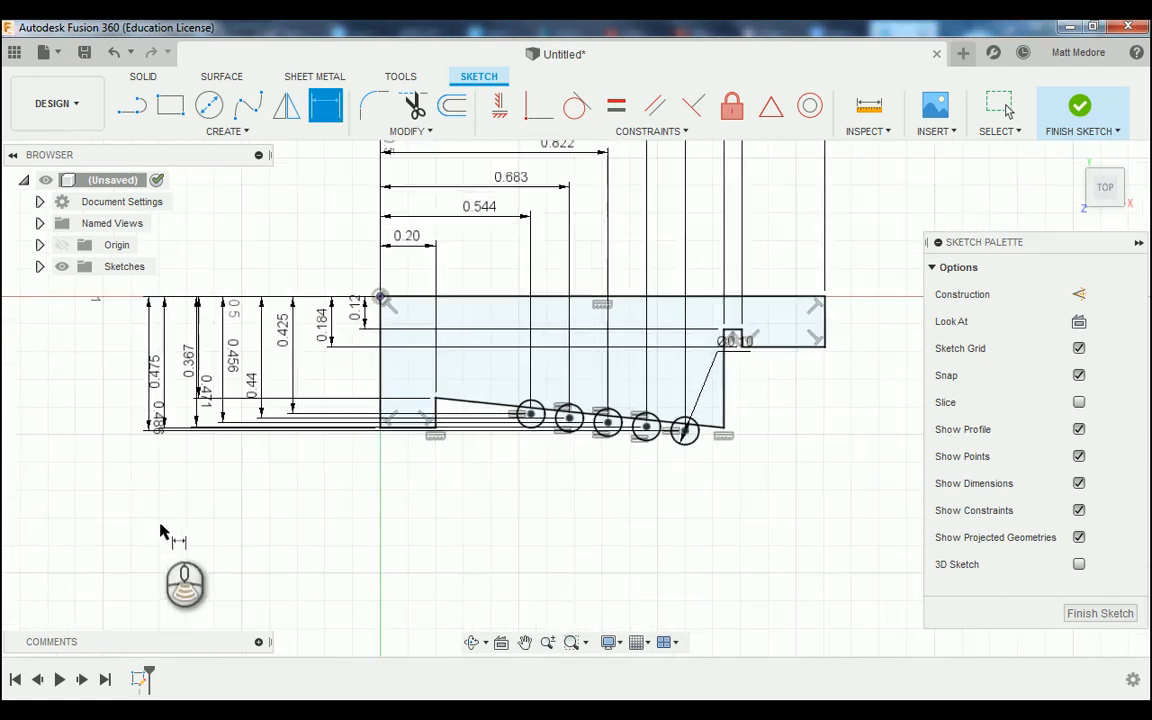
pyautogui.rightClick(180, 519)
pyautogui.click(124, 526)
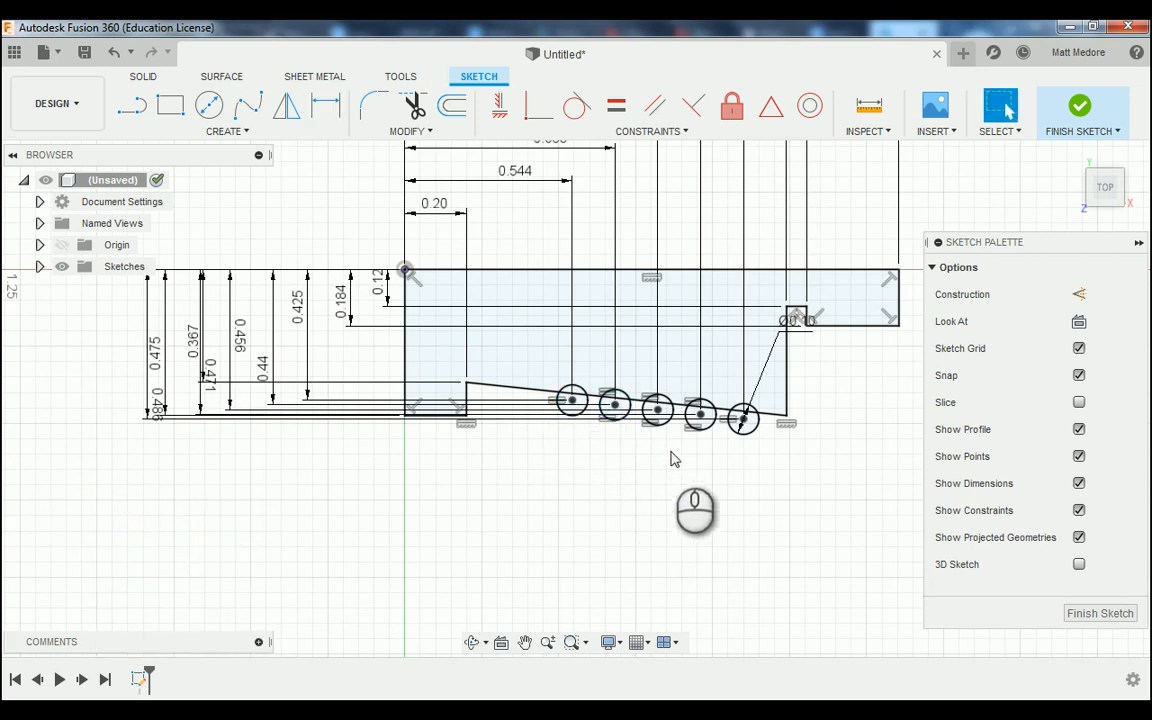
# - Spread out the sketch's vertical dimensions, placing 0.367, 0.425 and 0.44 in order beside 0.184 and the larger ones farther from the profile
pyautogui.scroll(1, 672, 515)
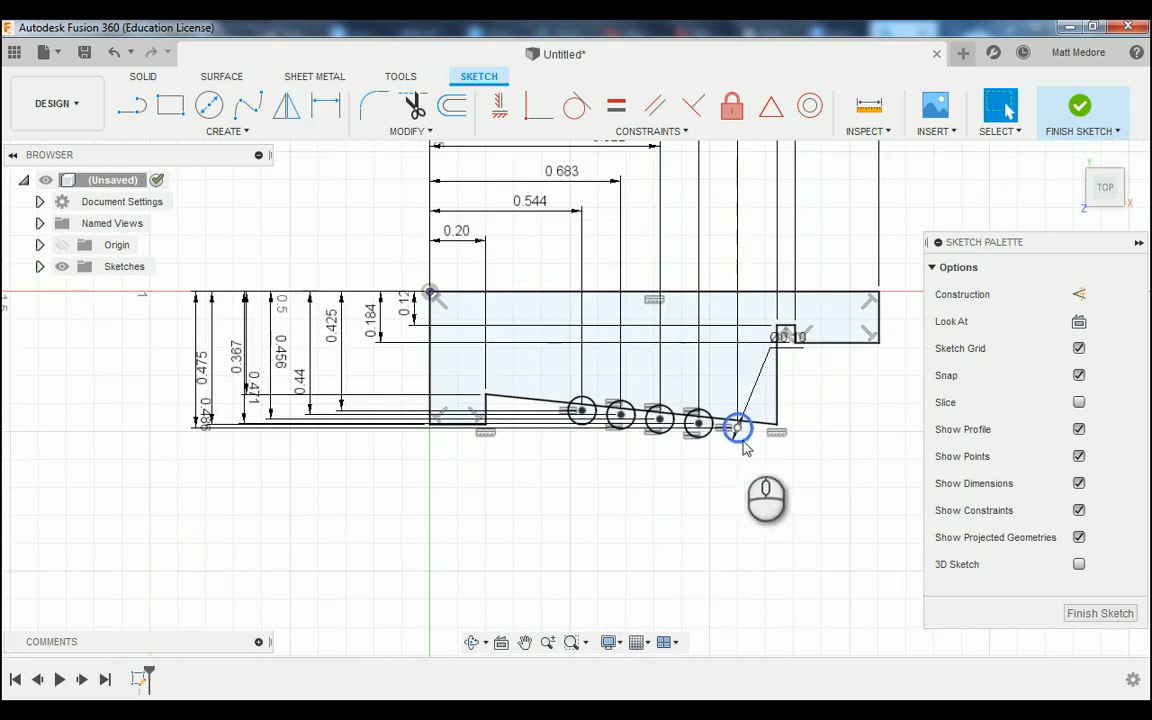
pyautogui.scroll(1, 762, 542)
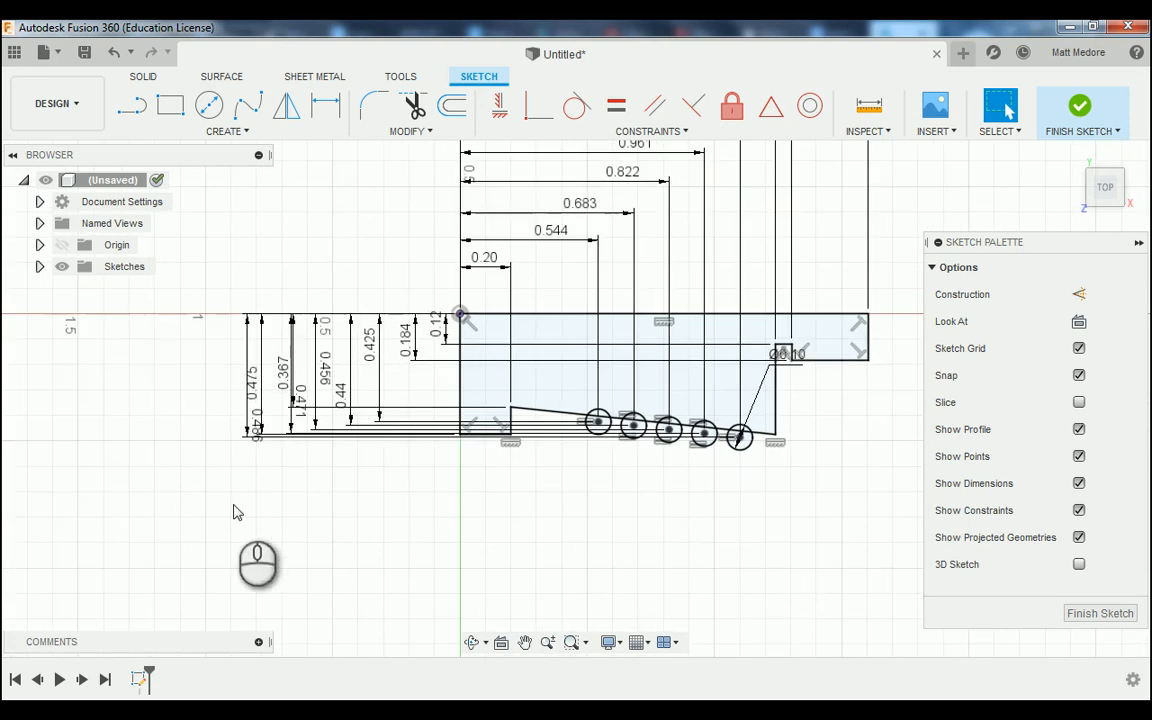
pyautogui.scroll(-2, 226, 491)
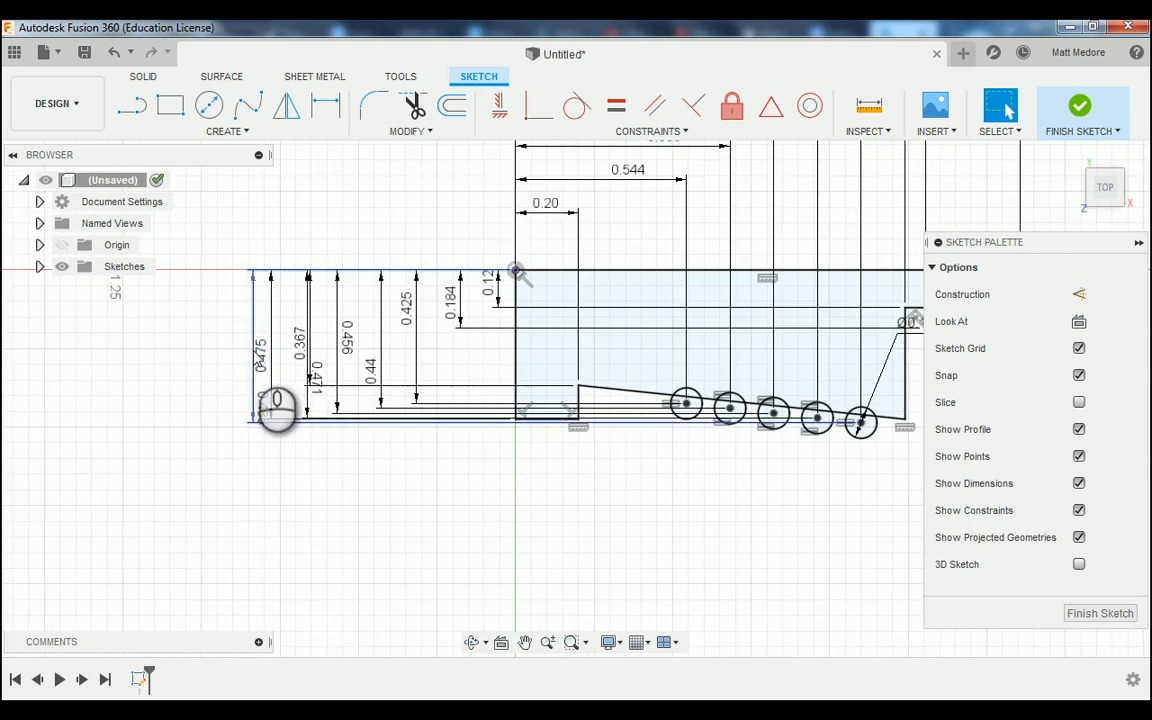
pyautogui.moveTo(252, 351); pyautogui.dragTo(141, 364)
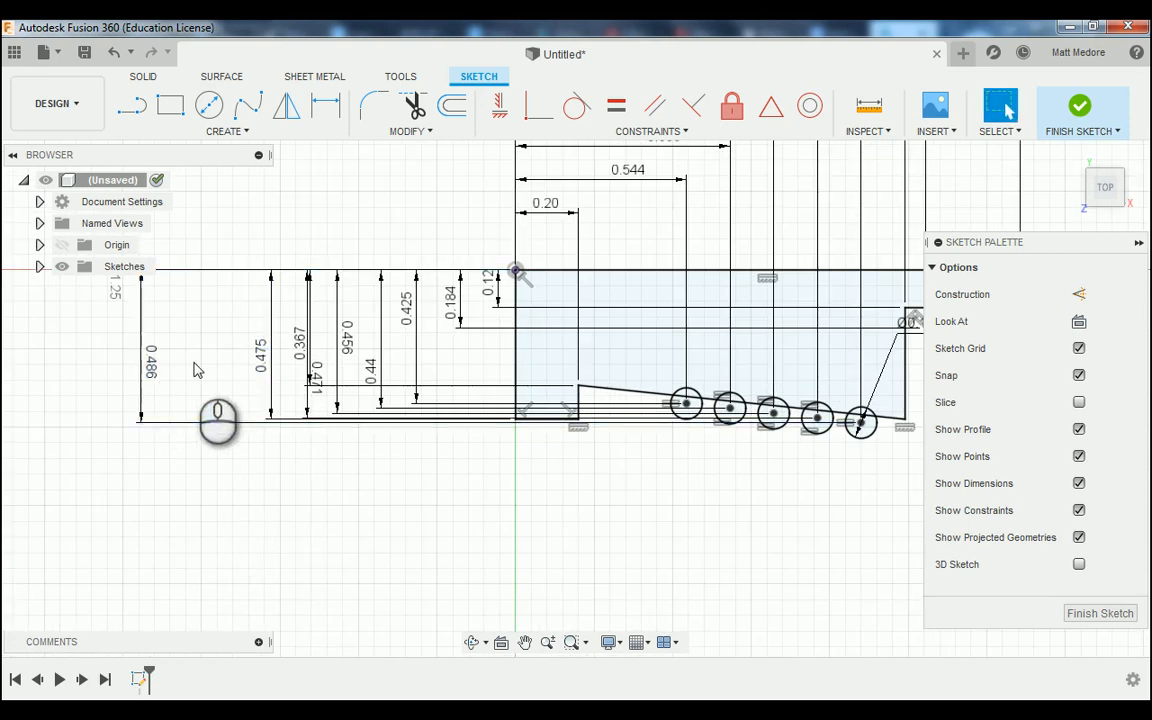
pyautogui.moveTo(277, 360); pyautogui.dragTo(170, 367)
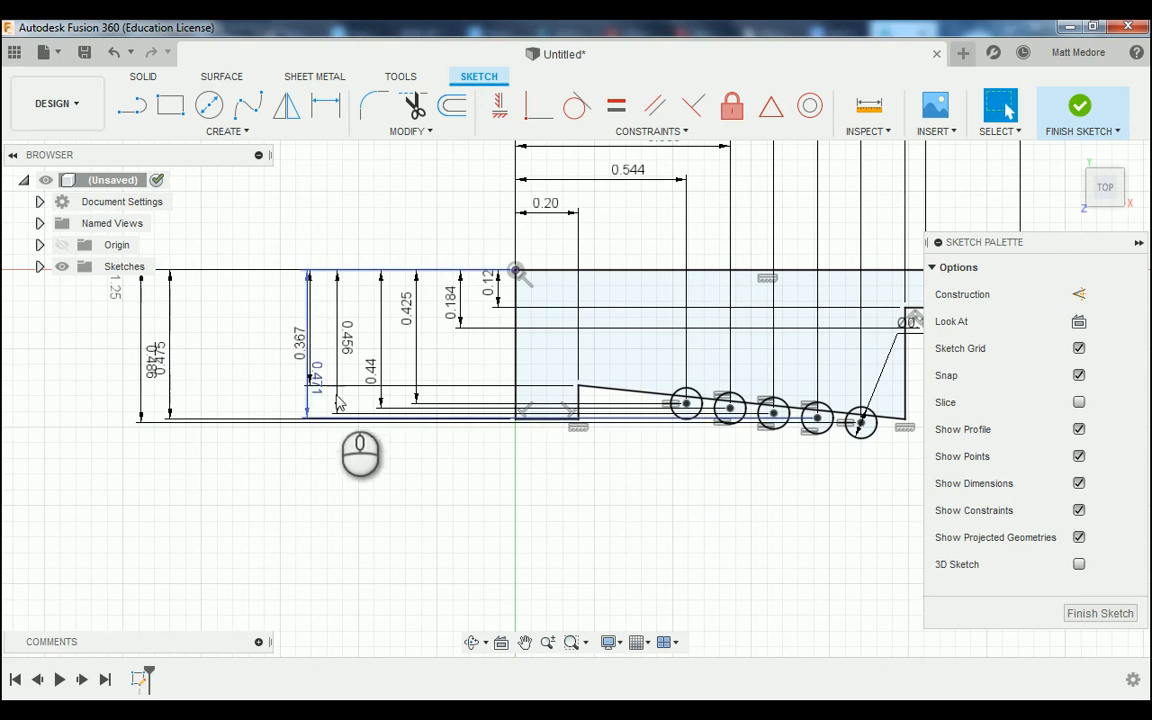
pyautogui.moveTo(311, 405)
pyautogui.mouseDown()
pyautogui.moveTo(215, 401)
pyautogui.moveTo(207, 380)
pyautogui.moveTo(182, 401)
pyautogui.moveTo(167, 378)
pyautogui.moveTo(337, 371)
pyautogui.moveTo(245, 379)
pyautogui.mouseUp()
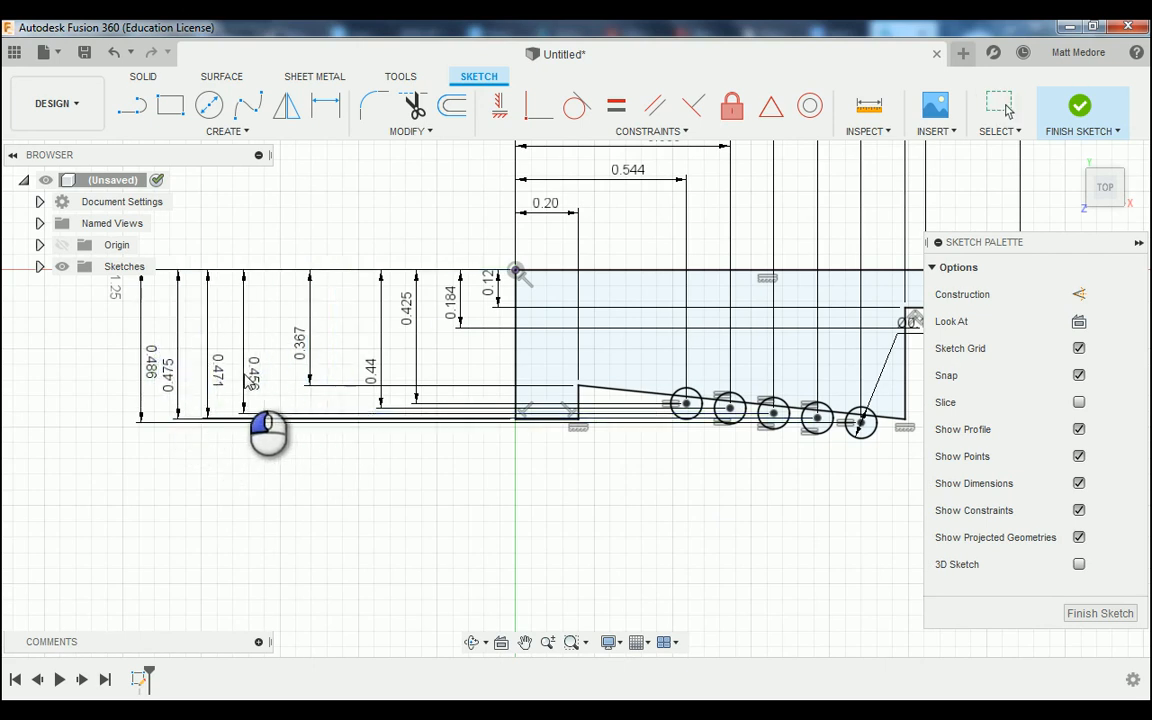
pyautogui.click(309, 350)
pyautogui.moveTo(309, 350)
pyautogui.mouseDown()
pyautogui.moveTo(437, 354)
pyautogui.moveTo(308, 357)
pyautogui.mouseUp()
pyautogui.moveTo(415, 350); pyautogui.dragTo(395, 350)
pyautogui.moveTo(325, 345); pyautogui.dragTo(350, 345)
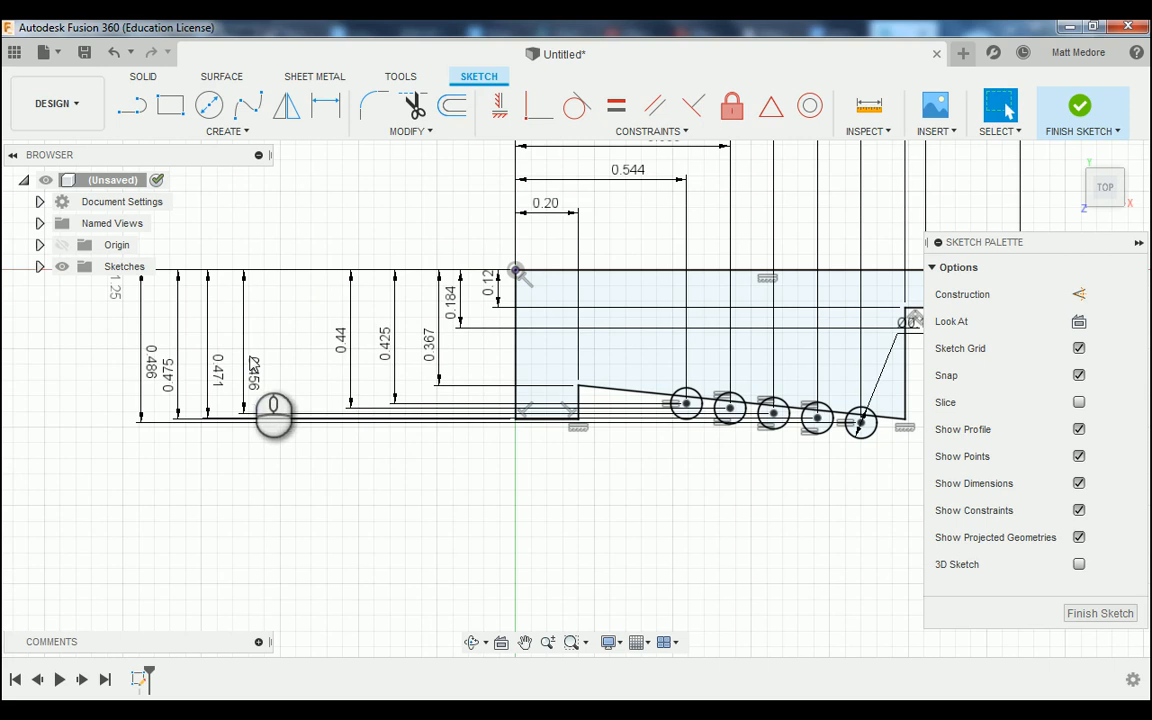
# - Move the 0.456, 0.471, 0.475 and 0.486 vertical dimensions closer to the profile in ascending order, then finish the sketch
pyautogui.click(258, 368)
pyautogui.moveTo(262, 372); pyautogui.dragTo(306, 345)
pyautogui.moveTo(215, 372); pyautogui.dragTo(268, 365)
pyautogui.moveTo(163, 385); pyautogui.dragTo(242, 372)
pyautogui.moveTo(148, 365); pyautogui.dragTo(201, 368)
pyautogui.scroll(-2, 176, 509)
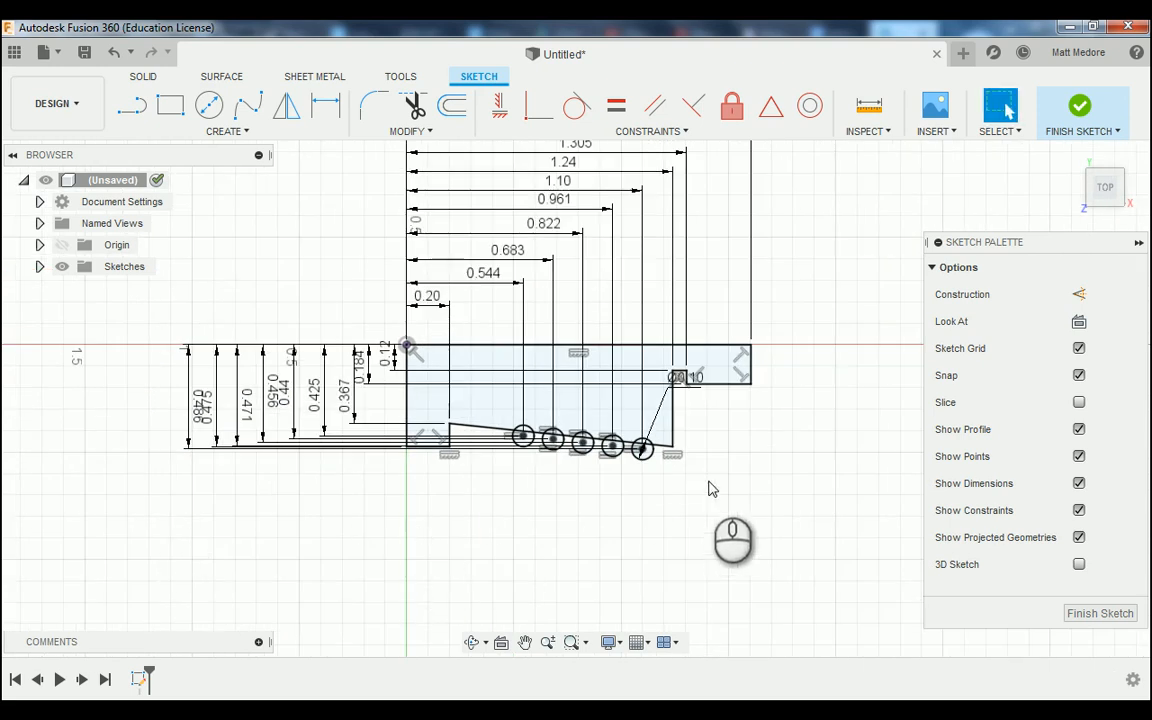
pyautogui.click(1086, 107)
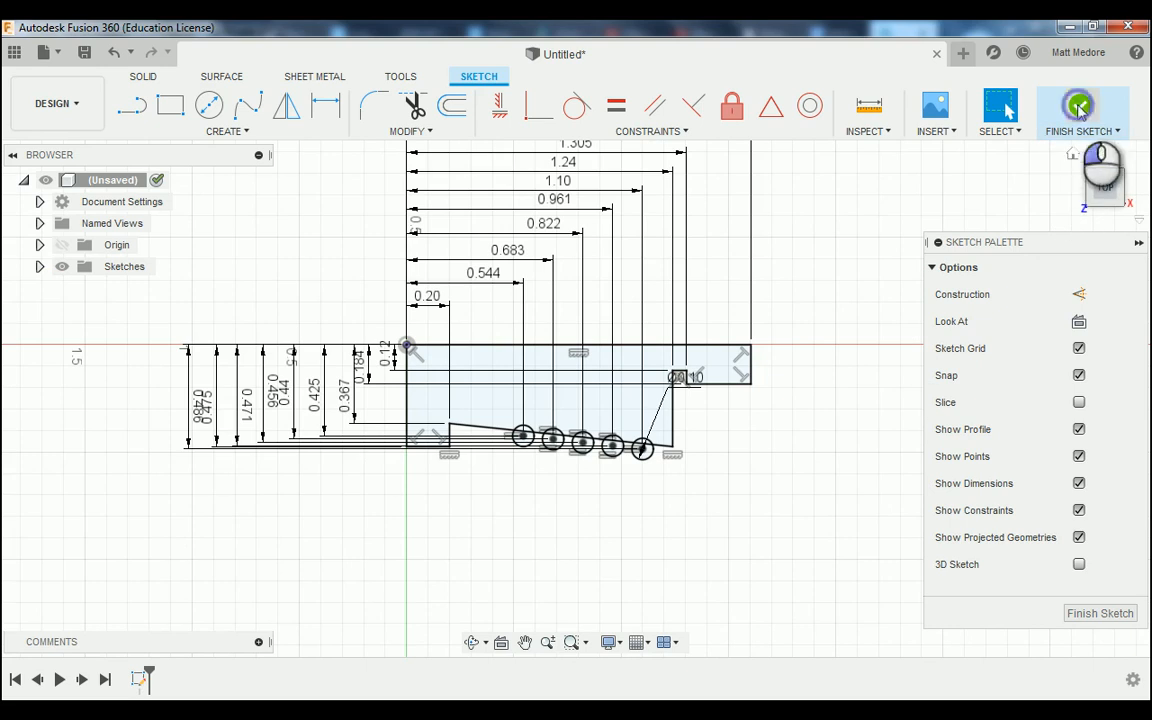
# - Revolve the main profile region outside the circles 360 degrees around its long straight upper edge as a new body
pyautogui.scroll(2, 720, 515)
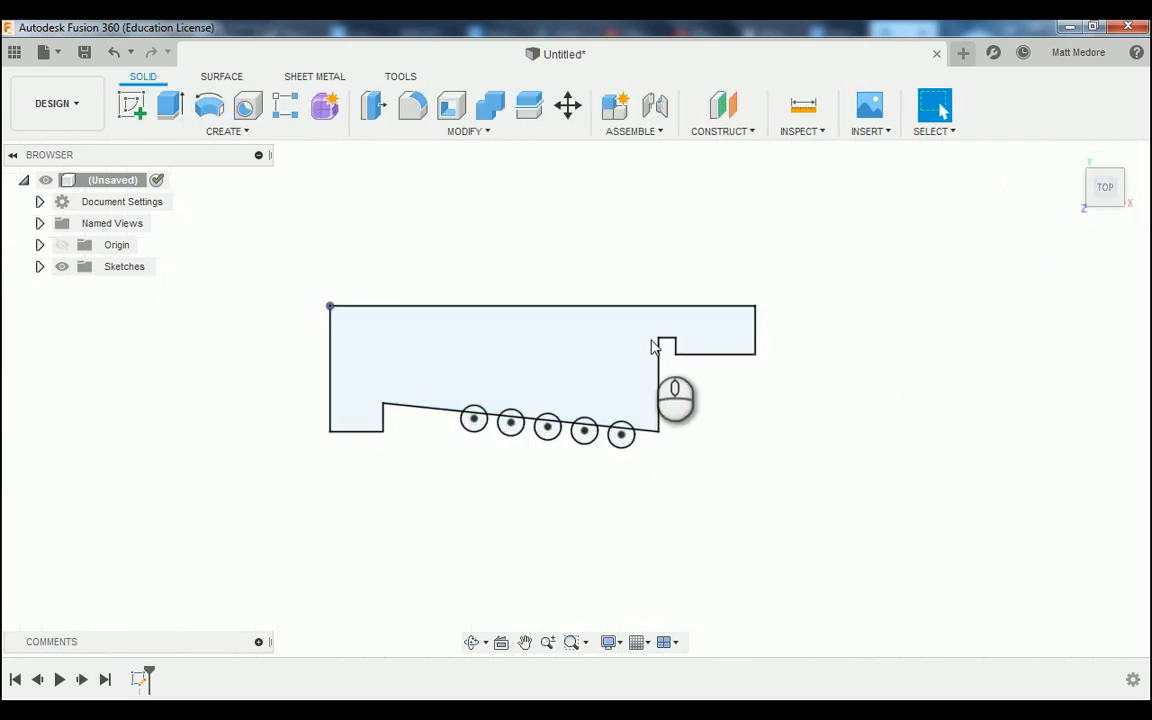
pyautogui.click(244, 133)
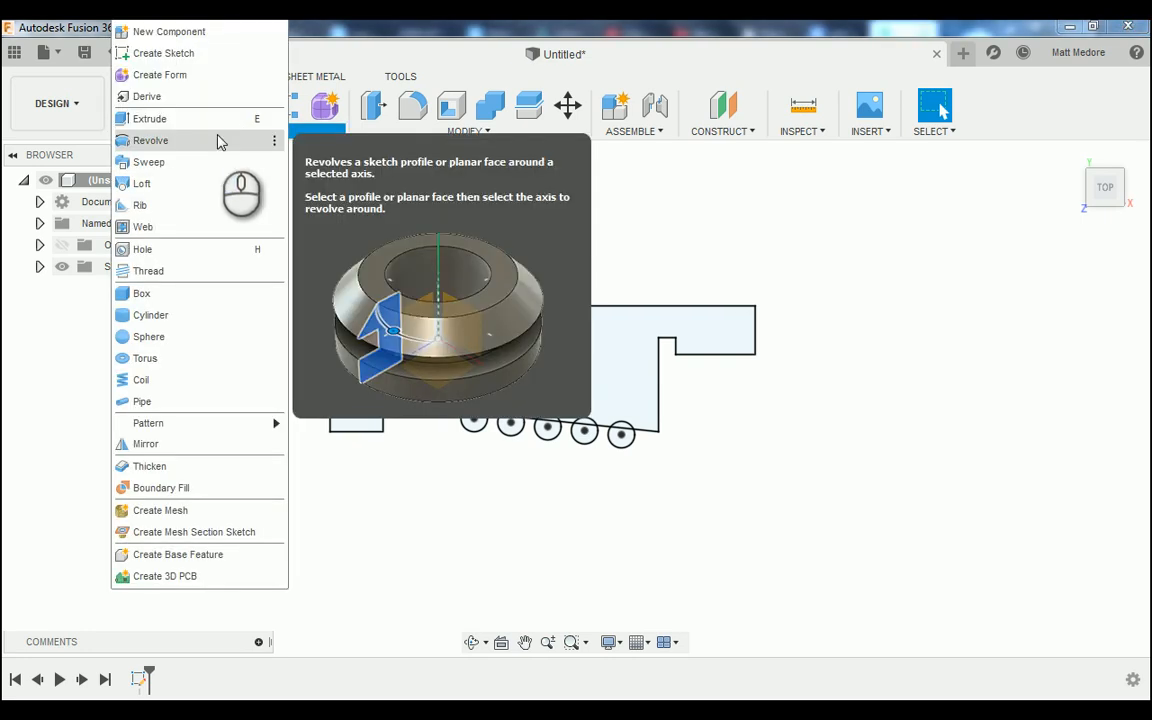
pyautogui.click(218, 140)
pyautogui.click(506, 360)
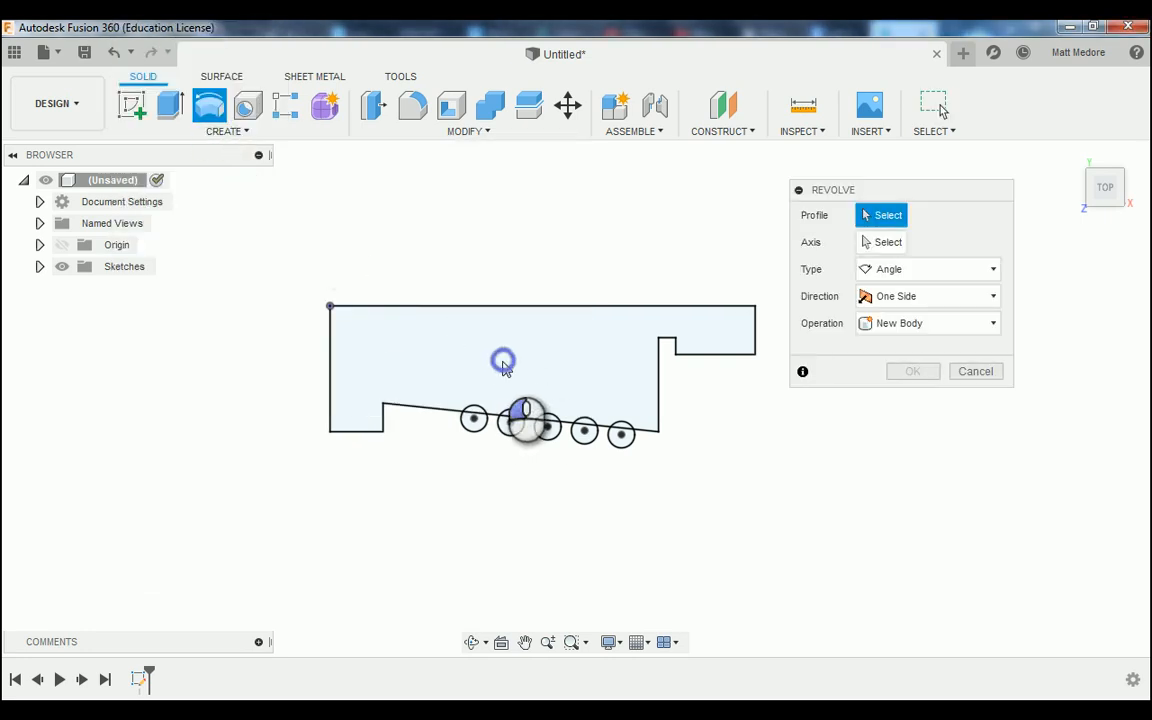
pyautogui.click(525, 372)
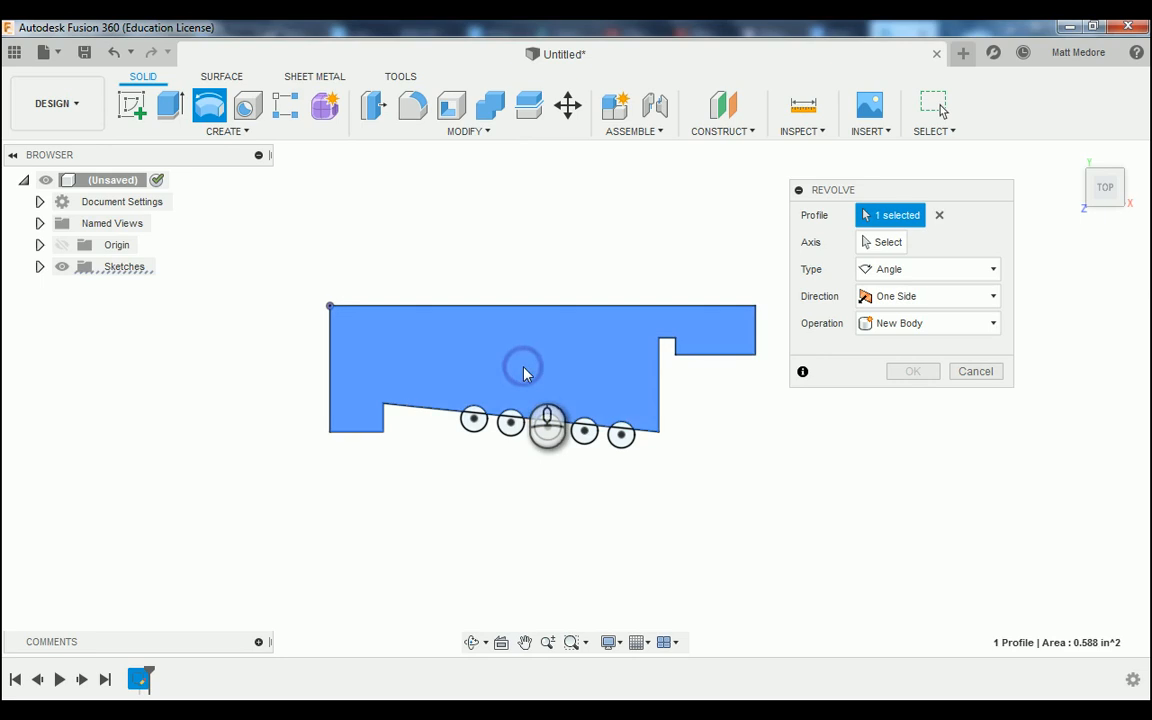
pyautogui.scroll(2, 625, 440)
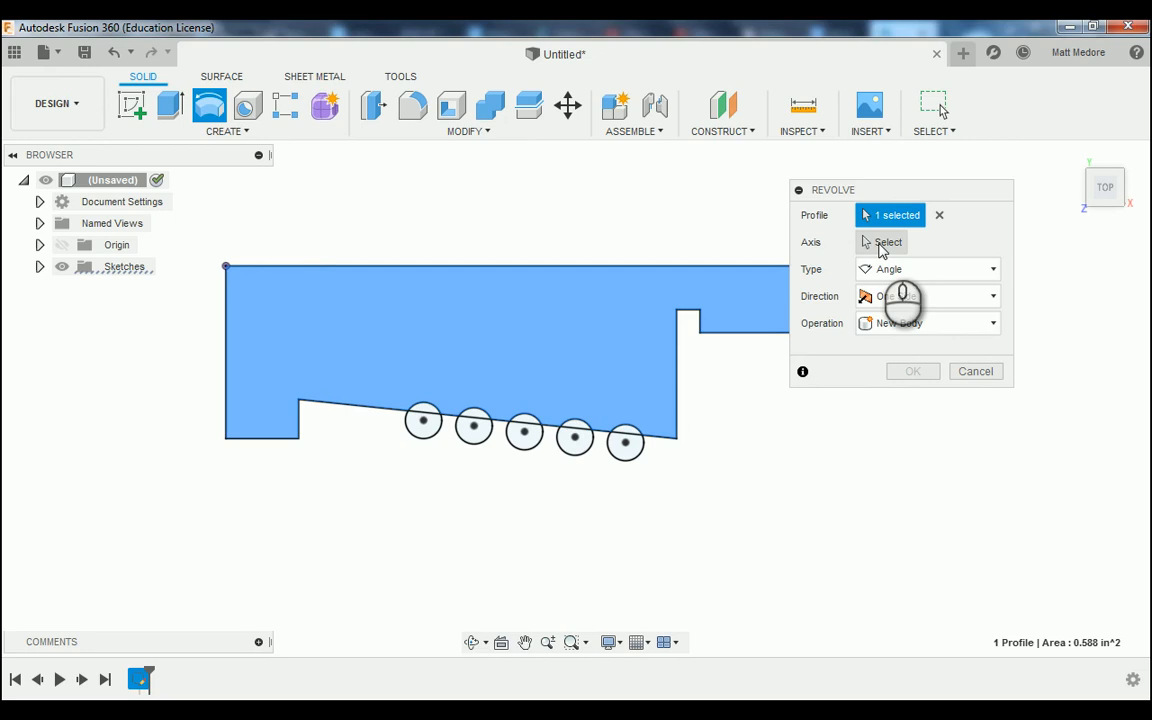
pyautogui.click(882, 244)
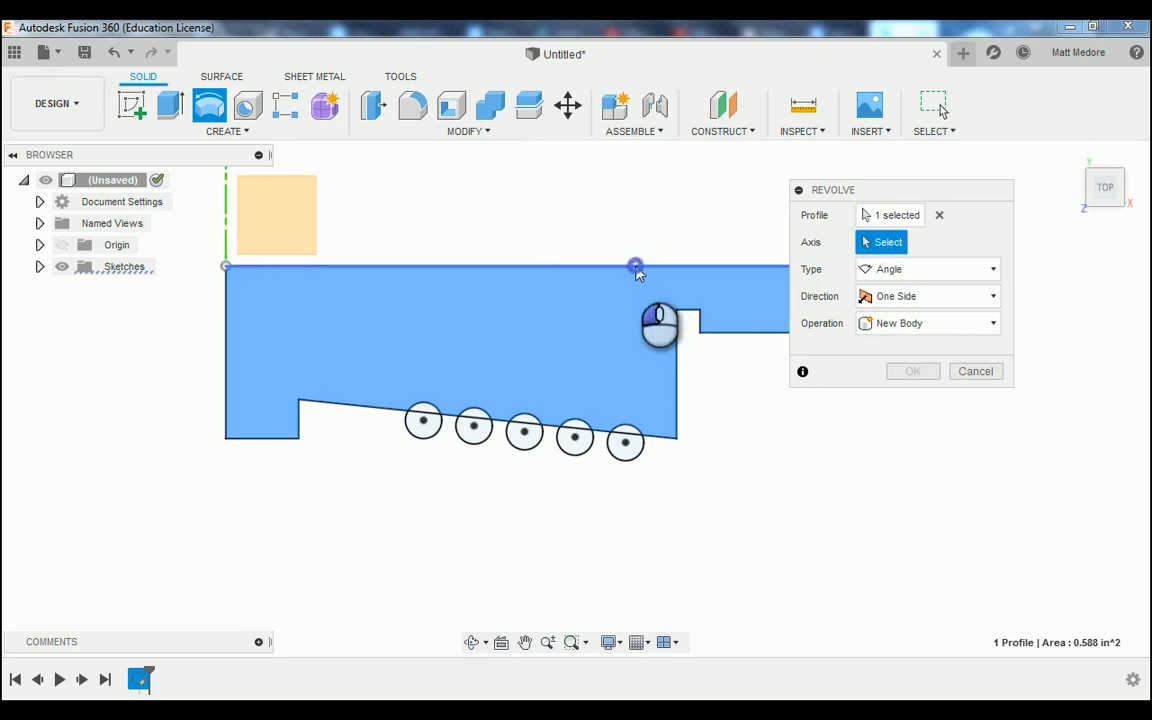
pyautogui.click(638, 268)
pyautogui.scroll(-2, 347, 510)
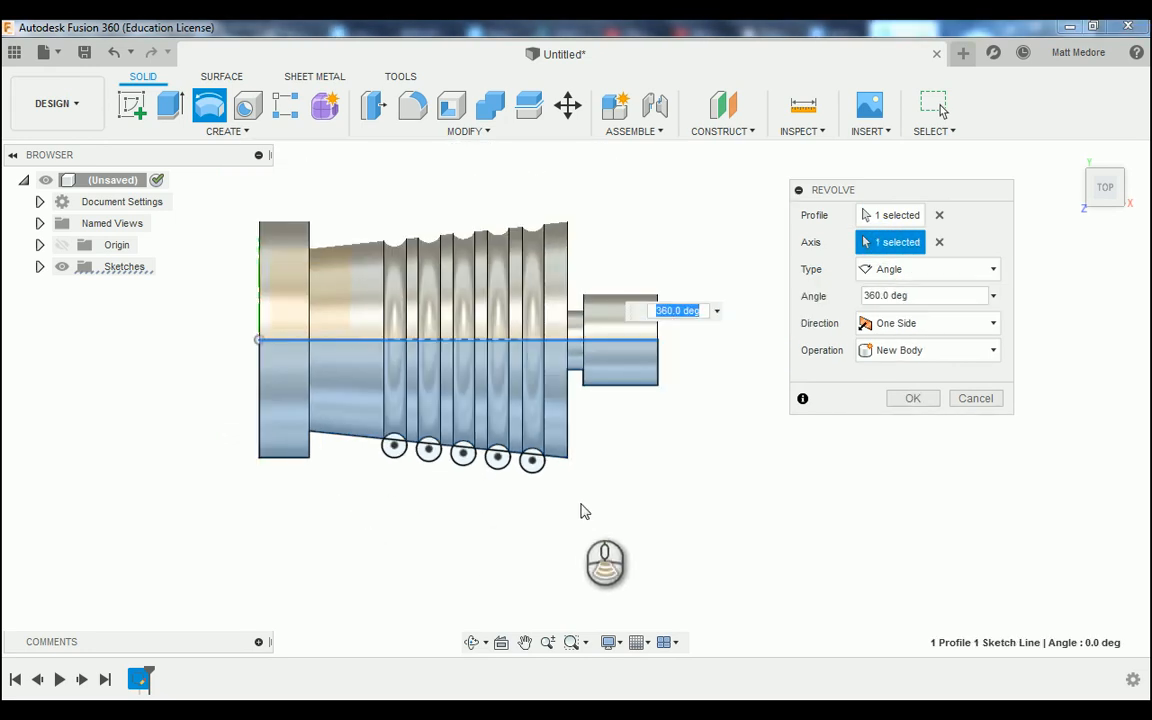
pyautogui.scroll(2, 585, 511)
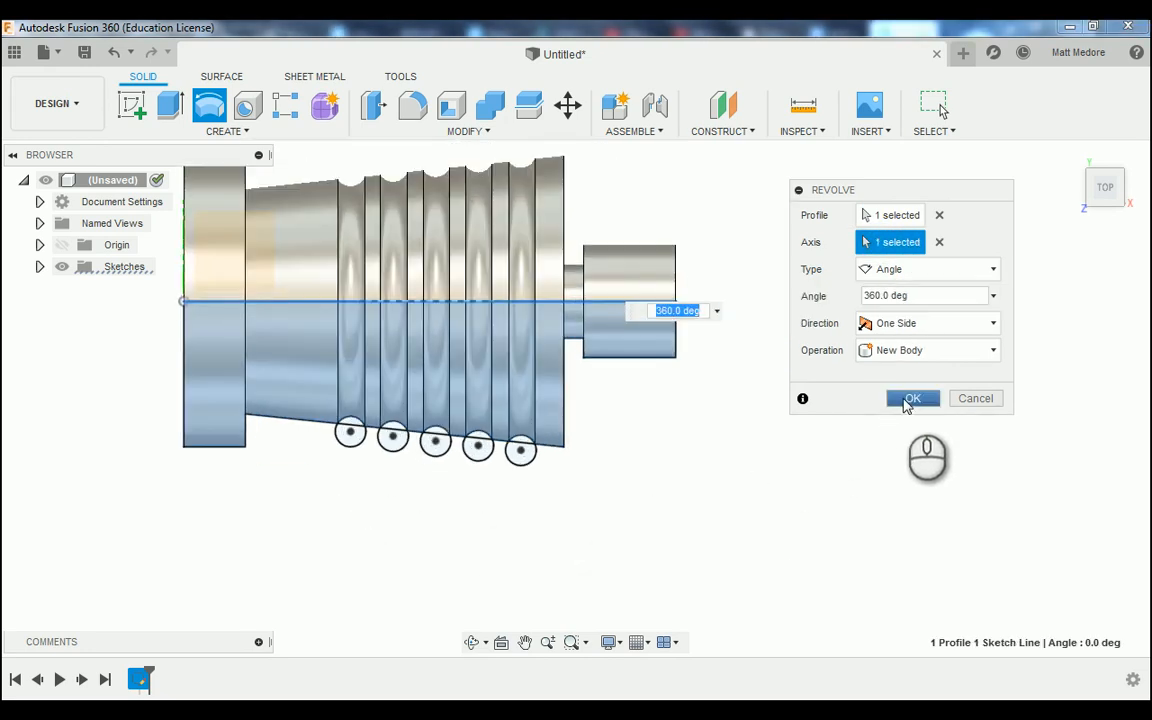
pyautogui.click(907, 401)
# - Add a 0.060 in equal-distance chamfer to the outer edge of the grooved body's large end face beside the small shaft
pyautogui.scroll(-2, 810, 494)
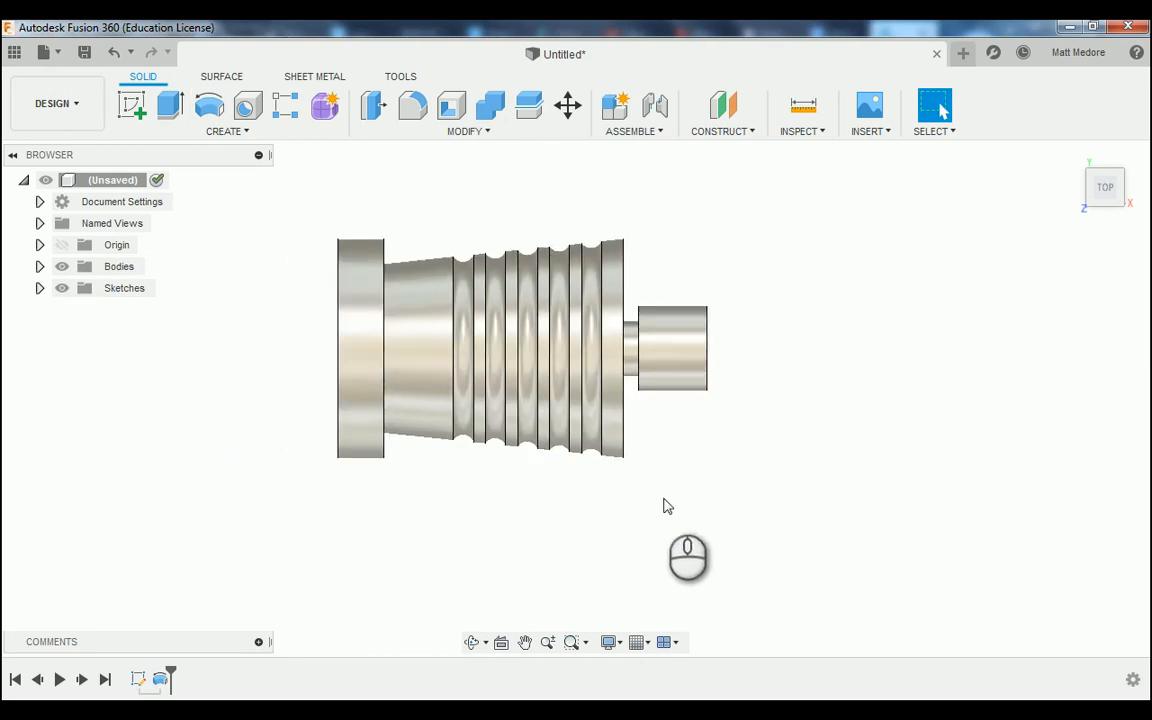
pyautogui.keyDown('shift'); pyautogui.moveTo(653, 548); pyautogui.dragTo(636, 515, button='middle'); pyautogui.keyUp('shift')
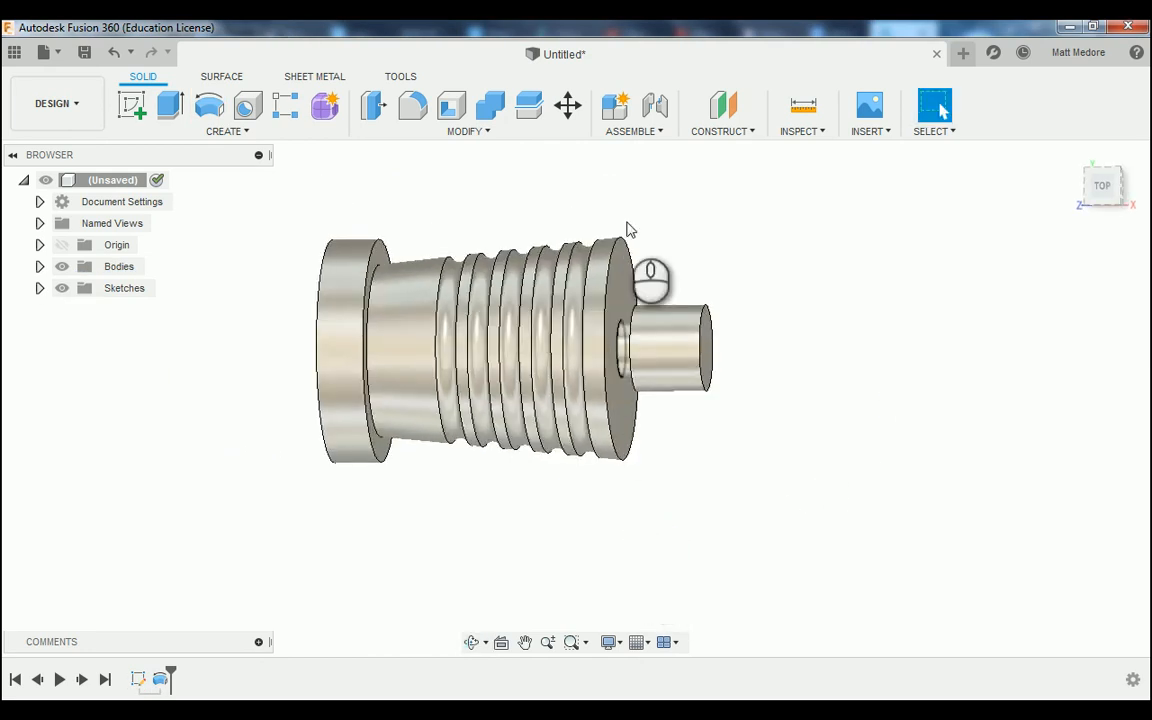
pyautogui.keyDown('shift'); pyautogui.moveTo(628, 230); pyautogui.dragTo(562, 199, button='middle'); pyautogui.keyUp('shift')
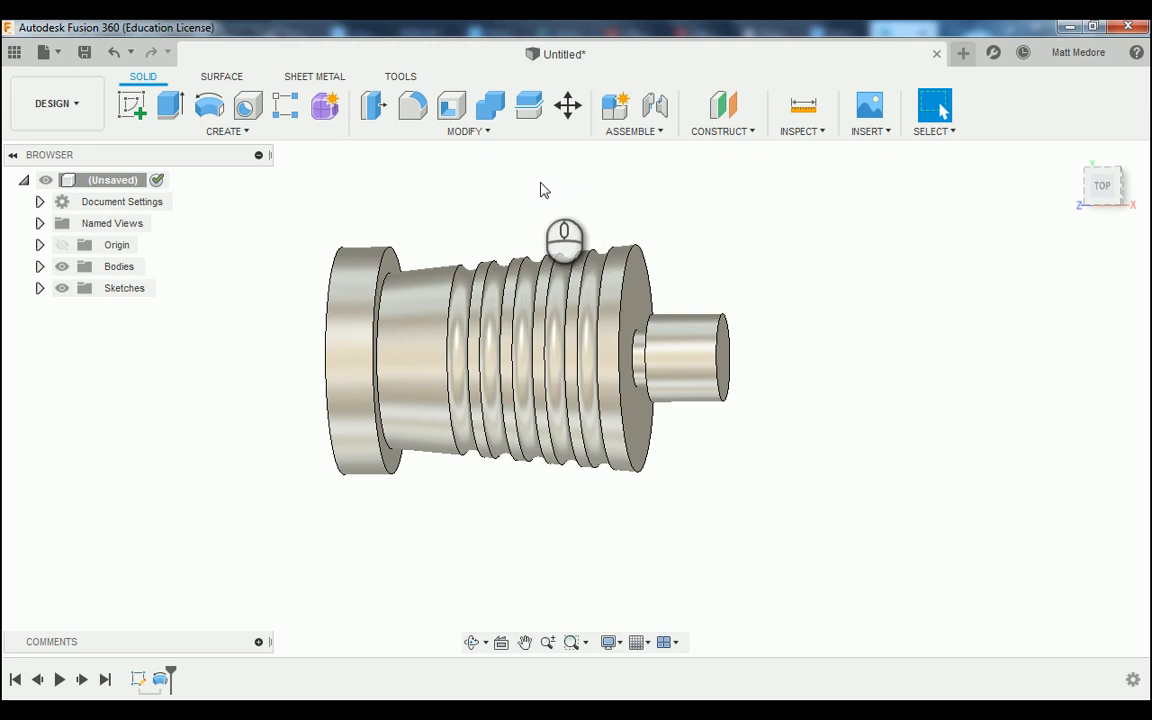
pyautogui.click(468, 132)
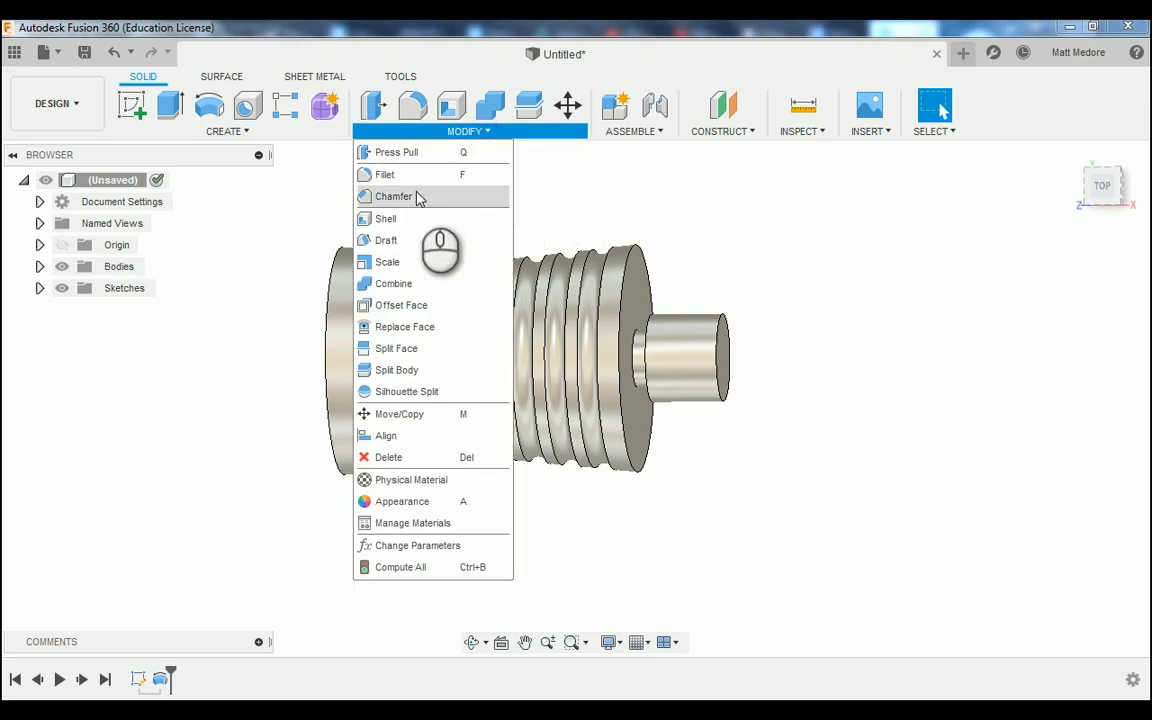
pyautogui.click(424, 196)
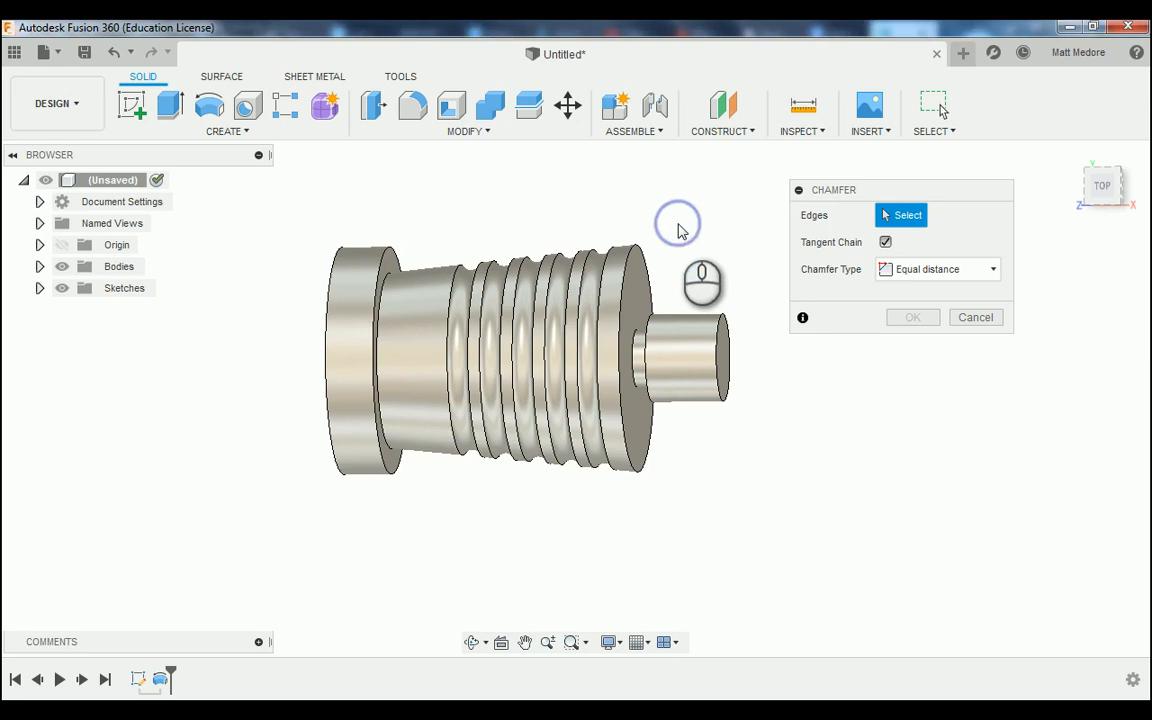
pyautogui.scroll(2, 670, 230)
pyautogui.click(621, 262)
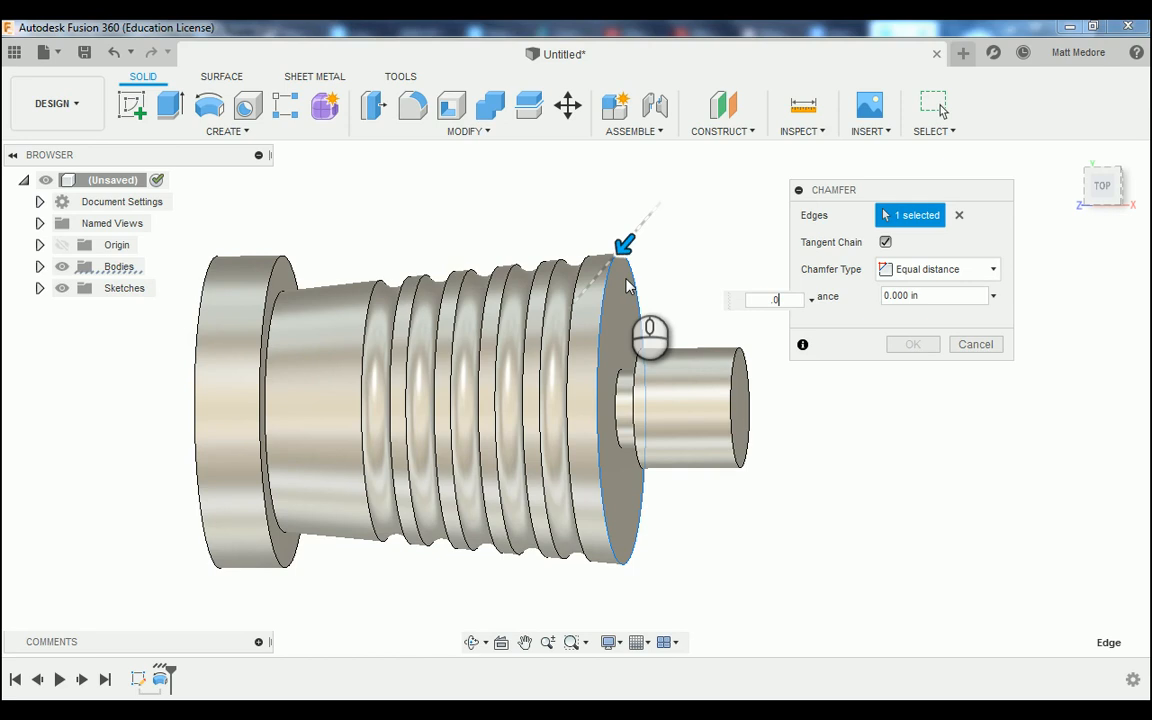
pyautogui.write('.060')
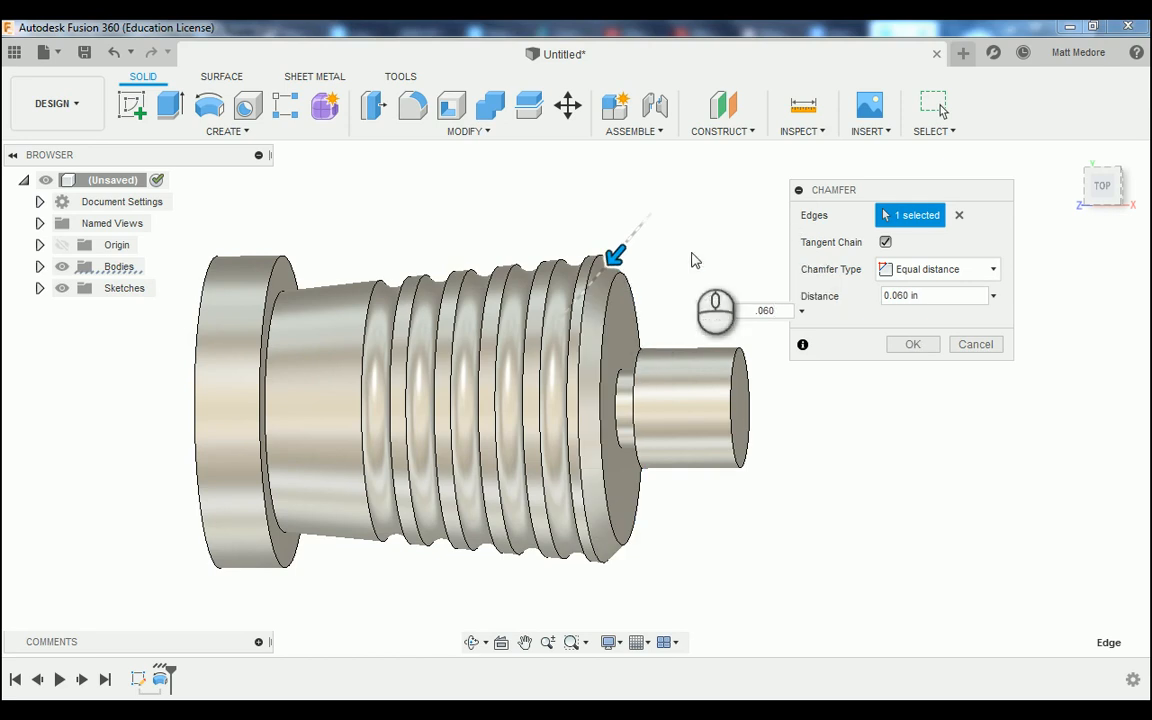
pyautogui.click(909, 345)
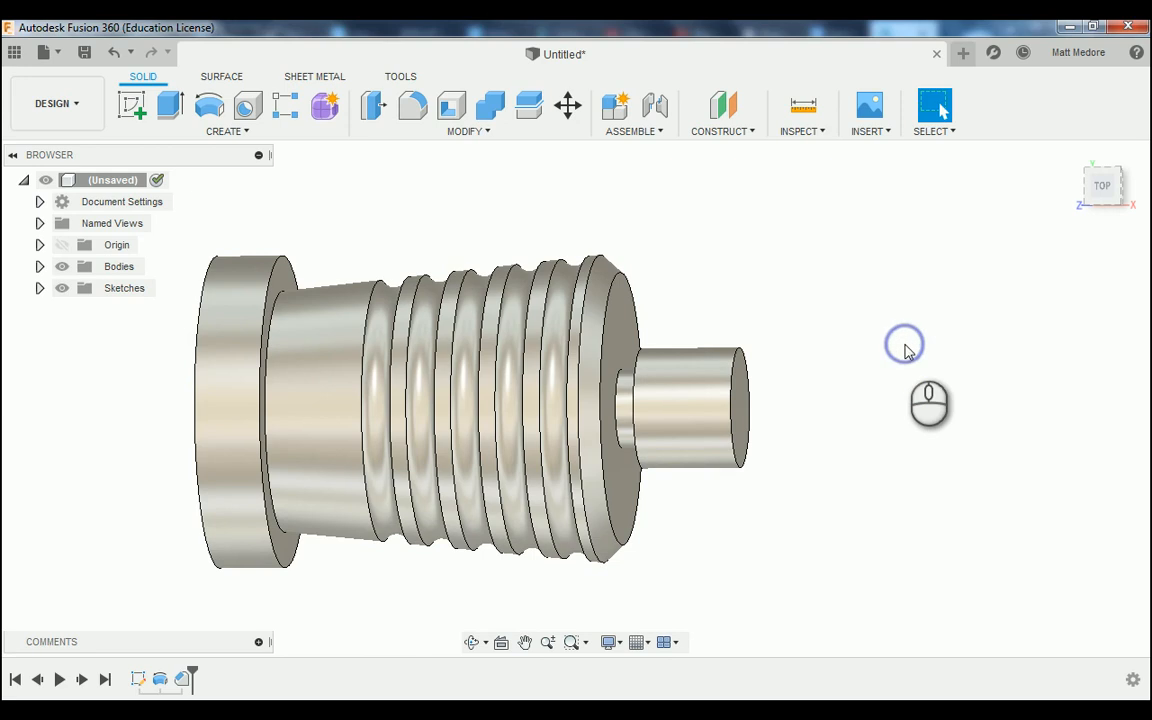
# - Add a 0.035 in equal-distance chamfer to both circular outer edges of the small end cylinder
pyautogui.keyDown('shift'); pyautogui.moveTo(877, 314); pyautogui.dragTo(893, 319, button='middle'); pyautogui.keyUp('shift')
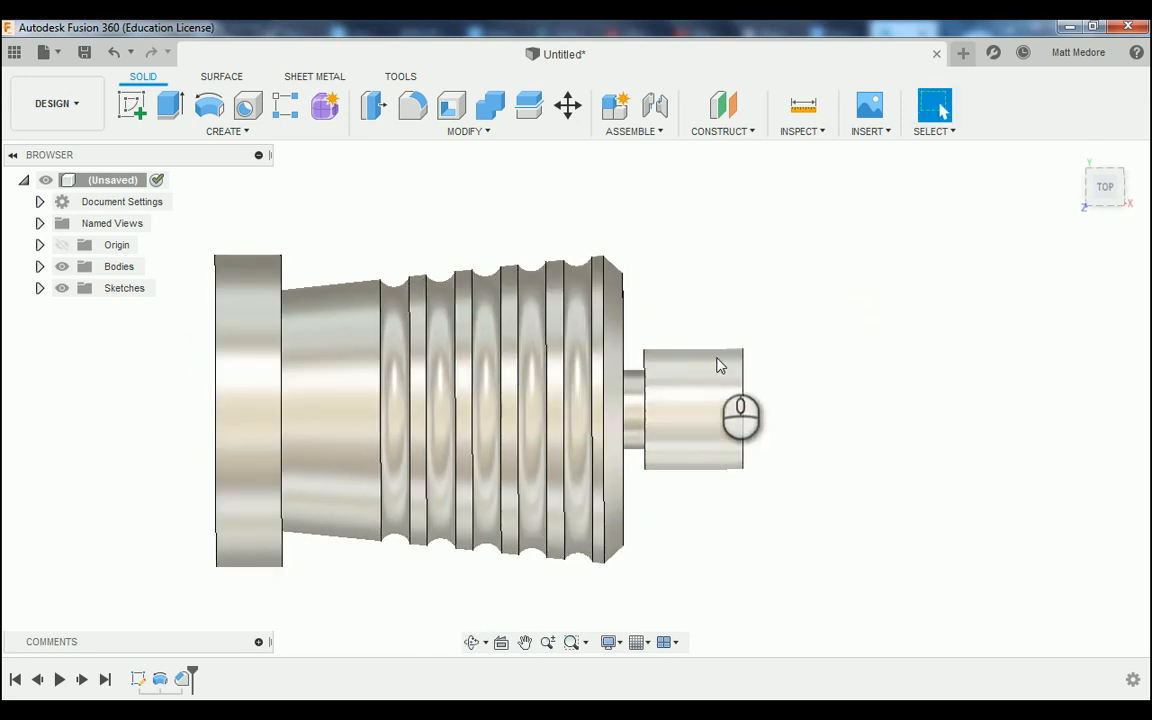
pyautogui.rightClick(884, 335)
pyautogui.click(877, 273)
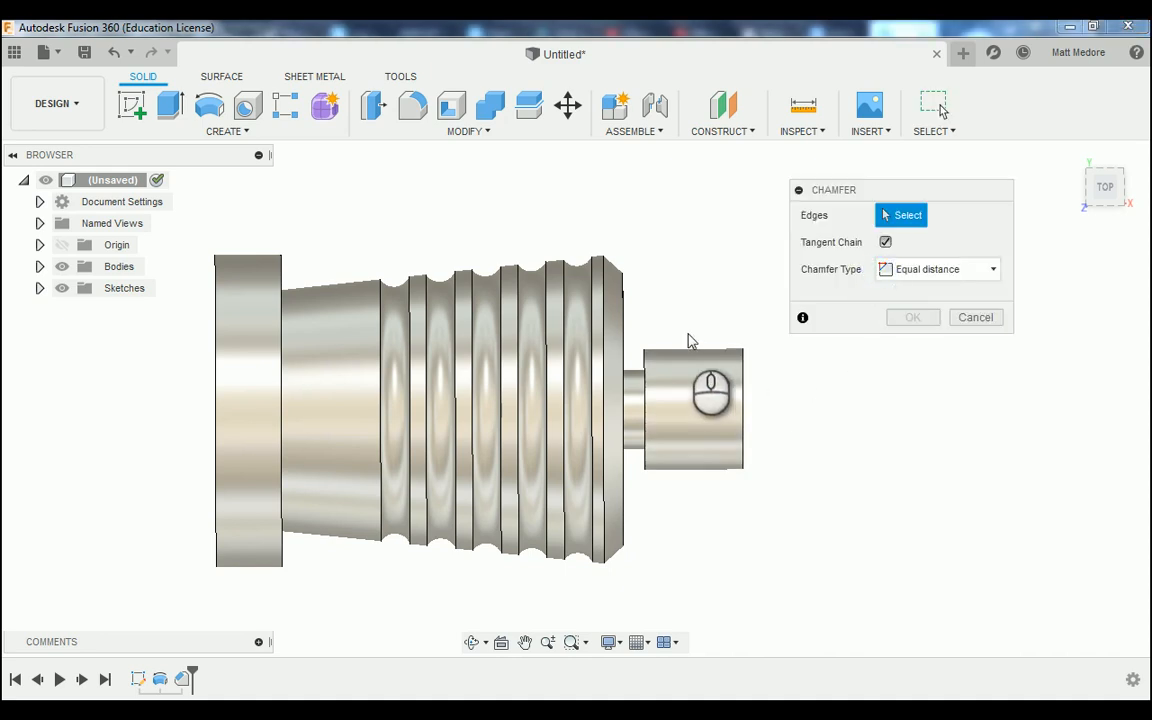
pyautogui.click(645, 362)
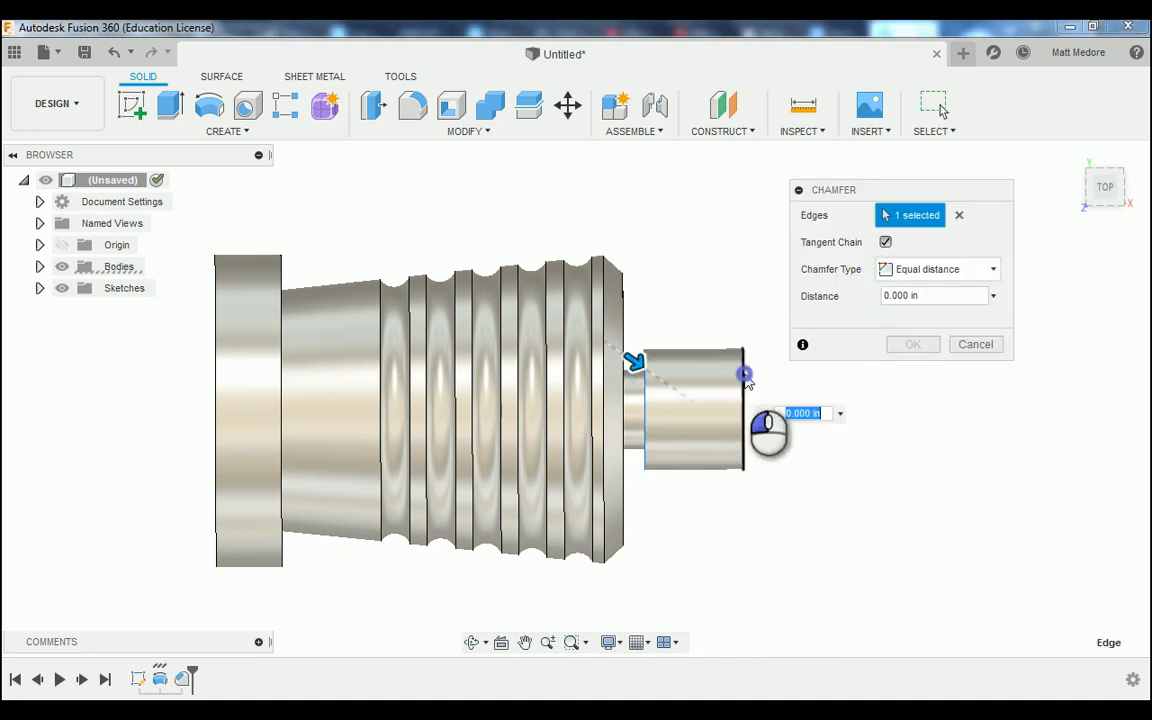
pyautogui.click(745, 376)
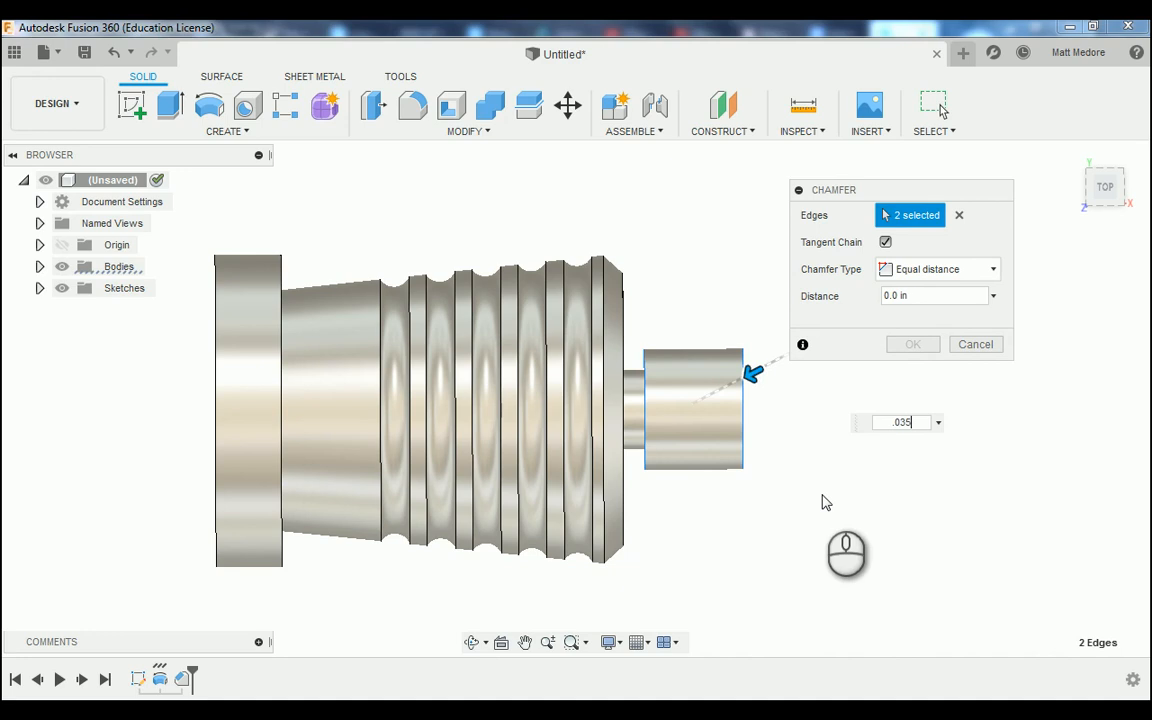
pyautogui.press('Return')
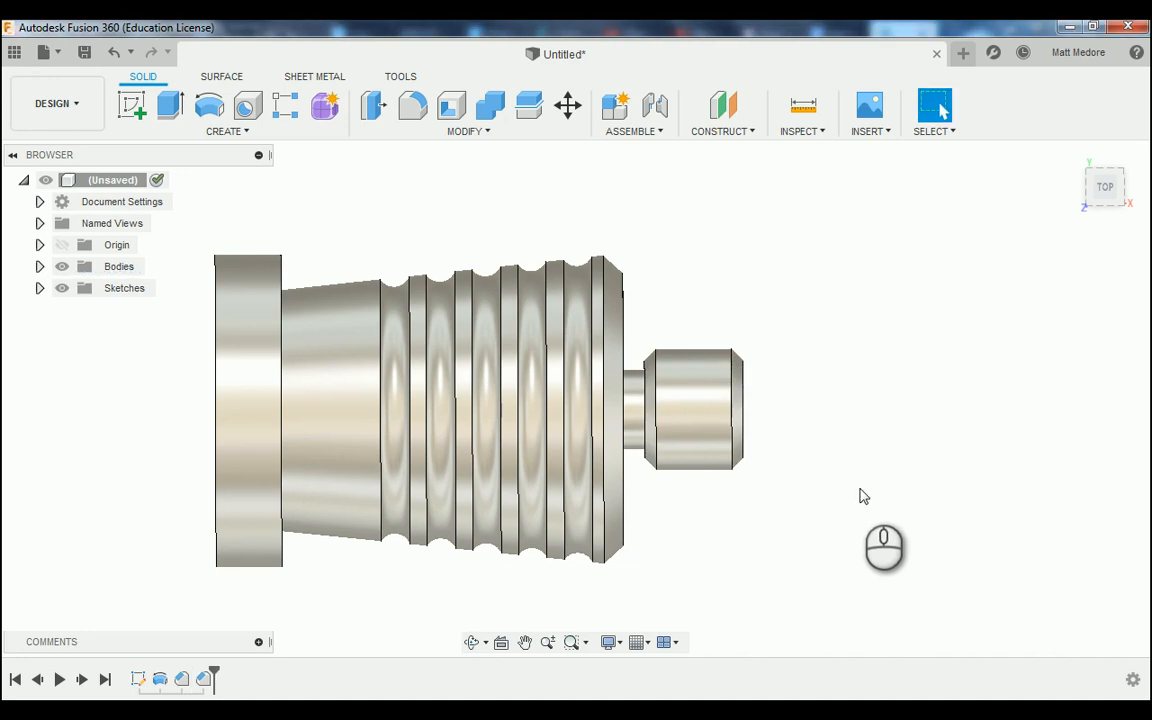
# - Add a 0.1 in constant-radius fillet to the inside corner edge where the tapered body meets the large flange
pyautogui.keyDown('shift'); pyautogui.moveTo(874, 388); pyautogui.dragTo(820, 393, button='middle'); pyautogui.keyUp('shift')
pyautogui.keyDown('shift'); pyautogui.moveTo(628, 297); pyautogui.dragTo(663, 301, button='middle'); pyautogui.keyUp('shift')
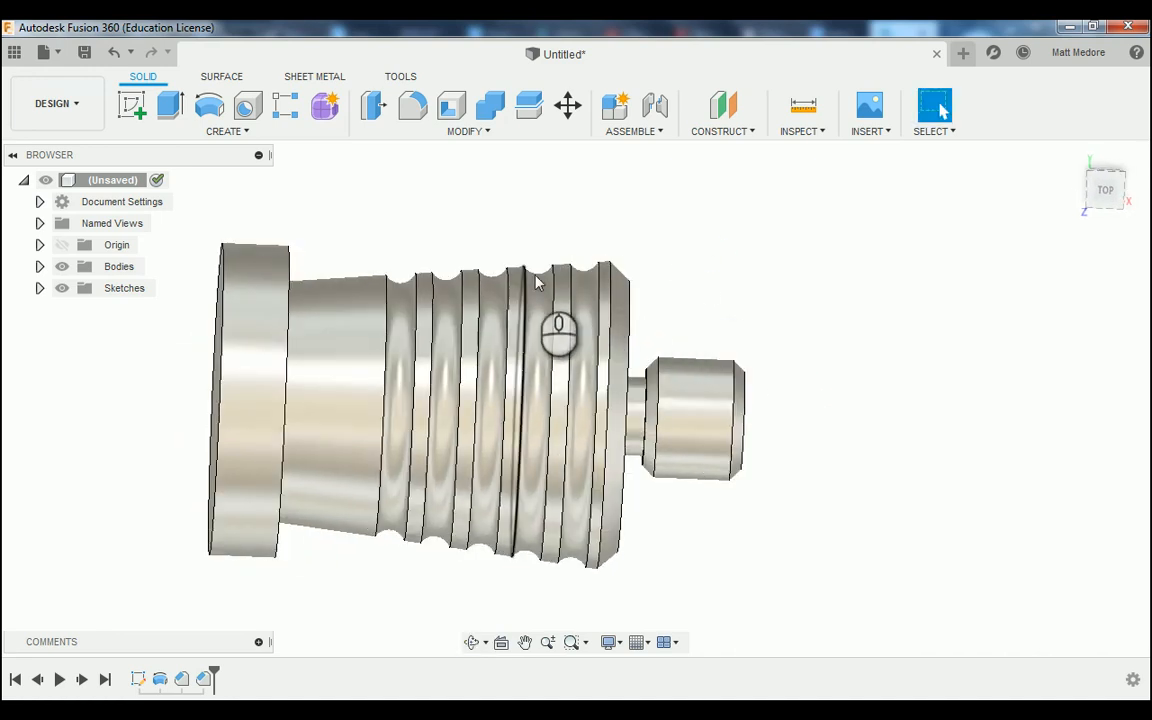
pyautogui.click(462, 131)
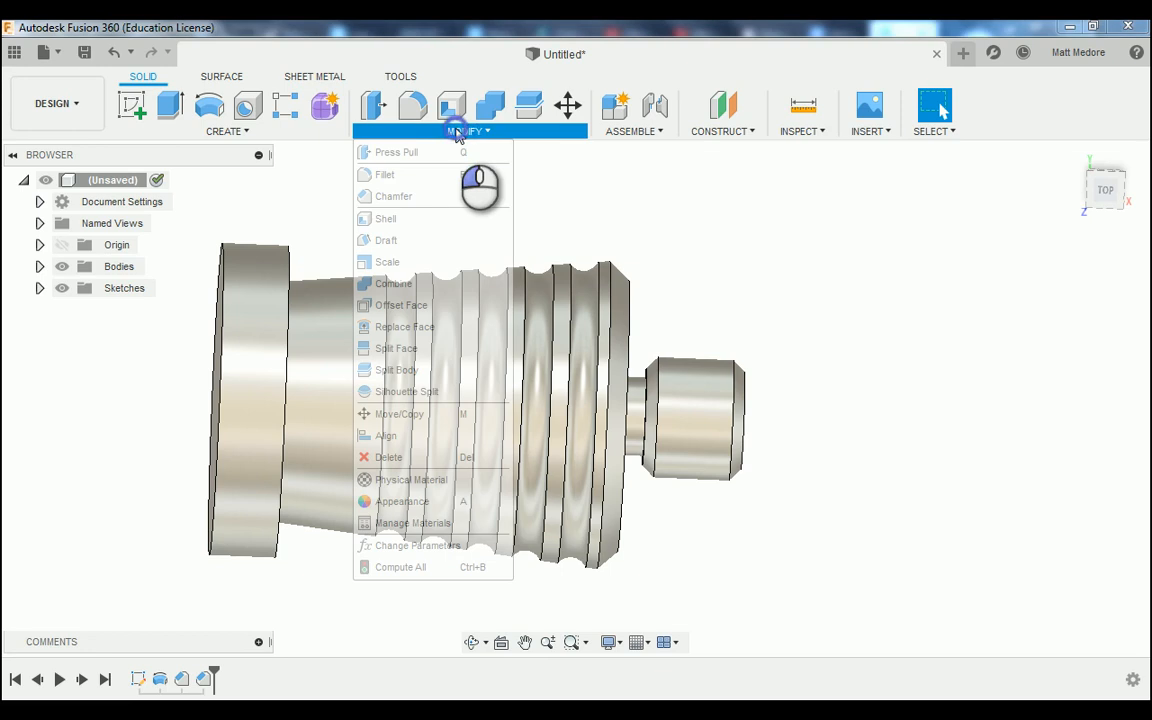
pyautogui.click(424, 175)
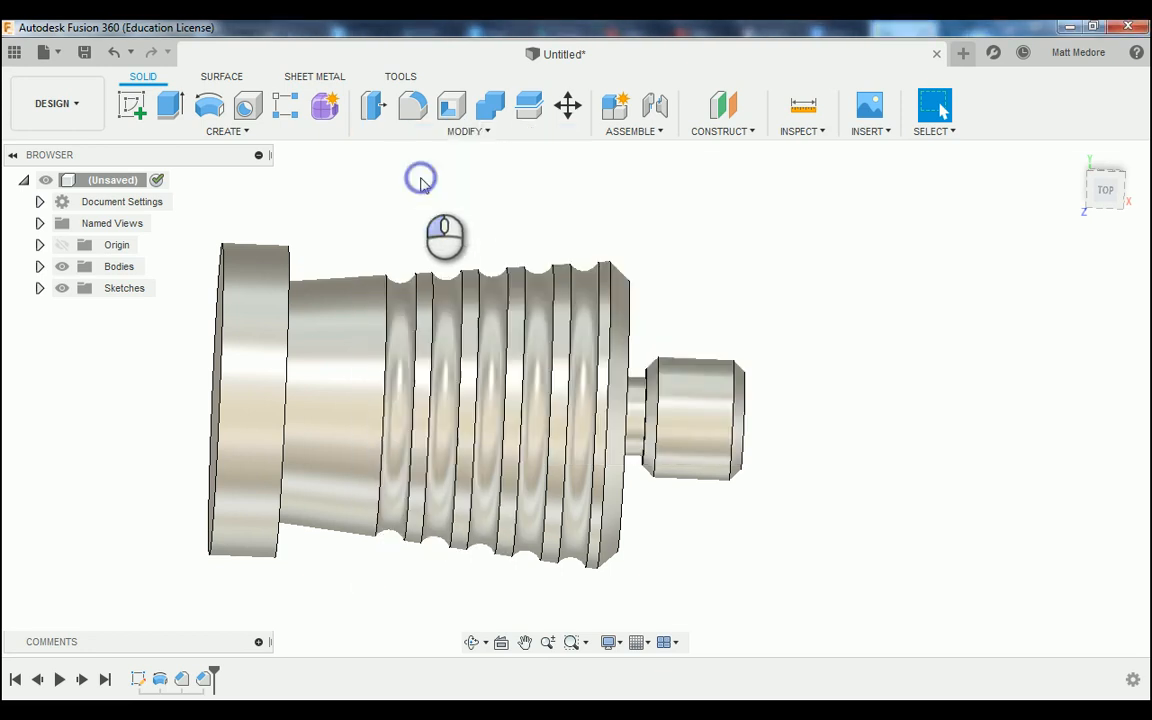
pyautogui.keyDown('shift'); pyautogui.moveTo(530, 198); pyautogui.dragTo(485, 195, button='middle'); pyautogui.keyUp('shift')
pyautogui.scroll(3, 312, 260)
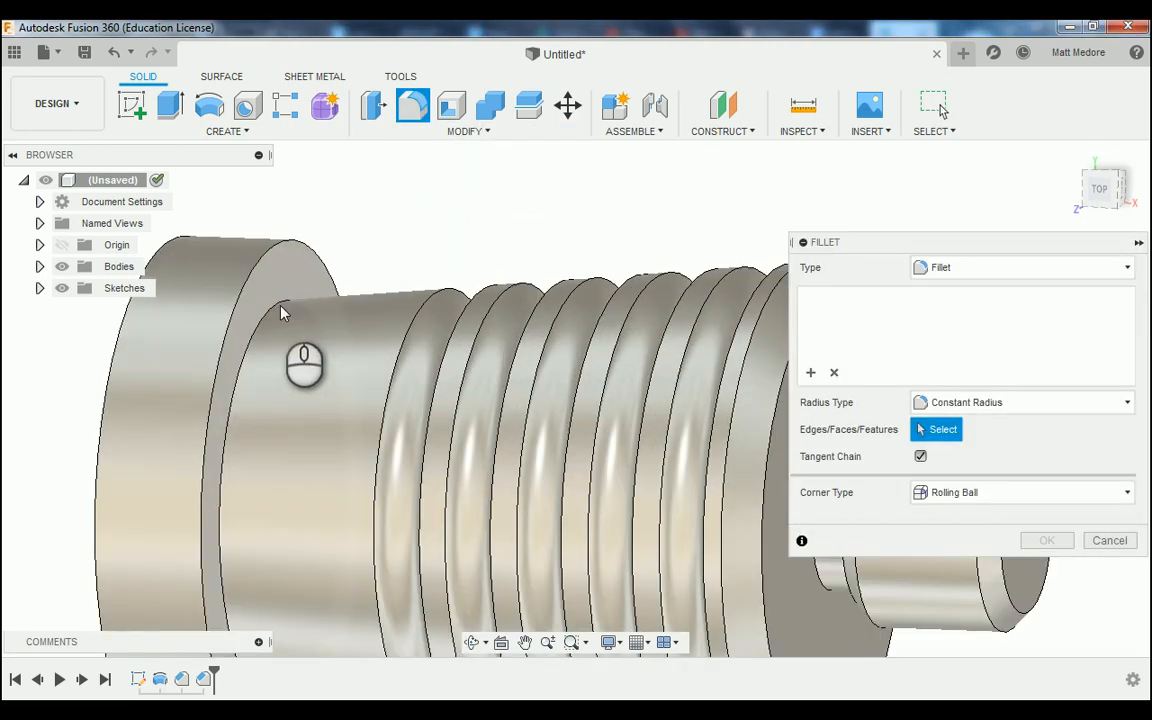
pyautogui.click(265, 312)
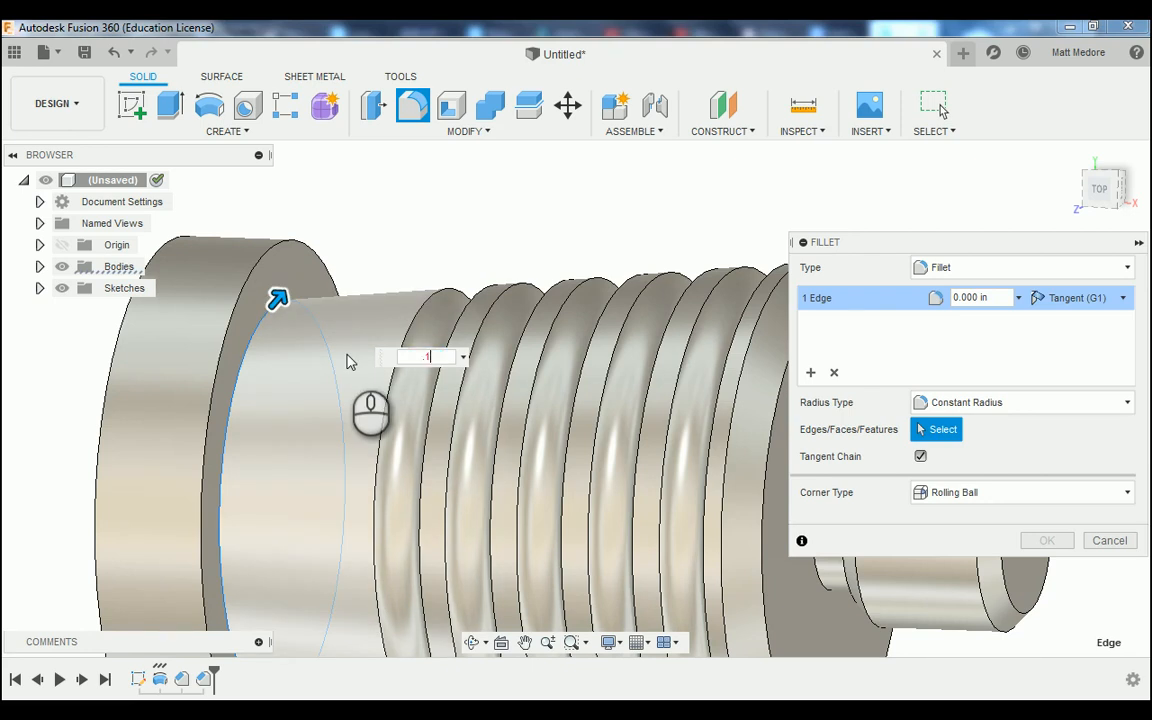
pyautogui.press('Return')
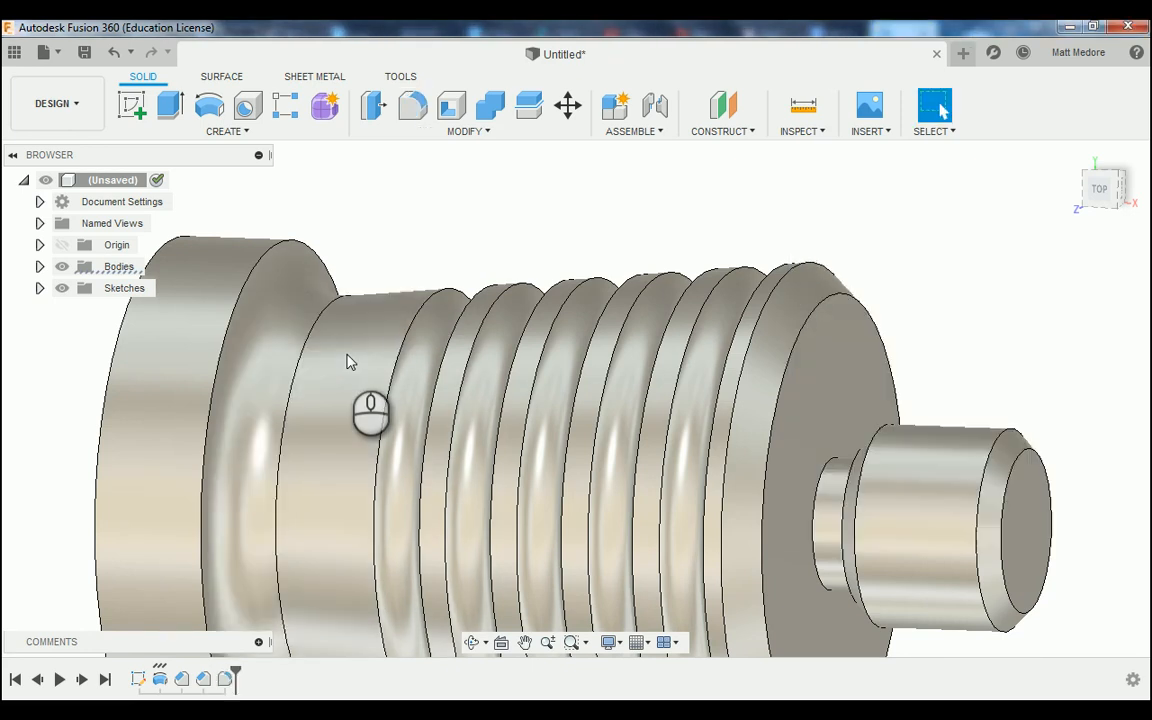
# - Fillet 12 edges at 0.01 in: the flange's rim on the groove side, all ten groove edges and the outer edge of the large end chamfer
pyautogui.rightClick(533, 207)
pyautogui.click(530, 148)
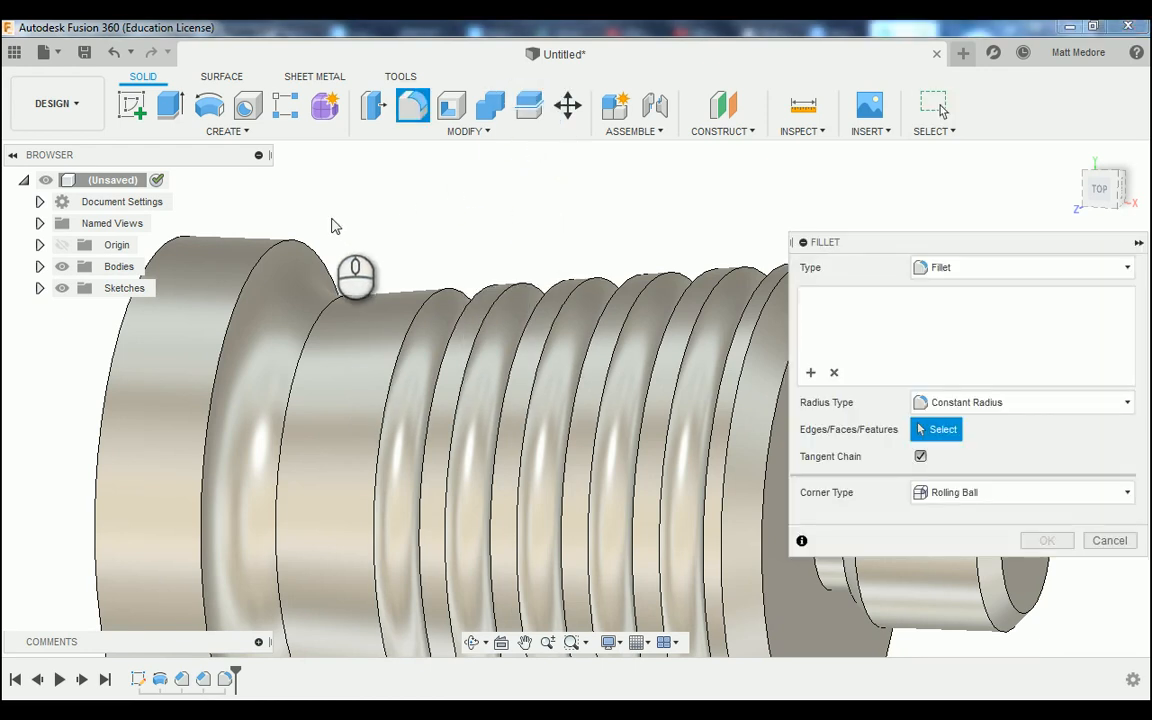
pyautogui.click(282, 246)
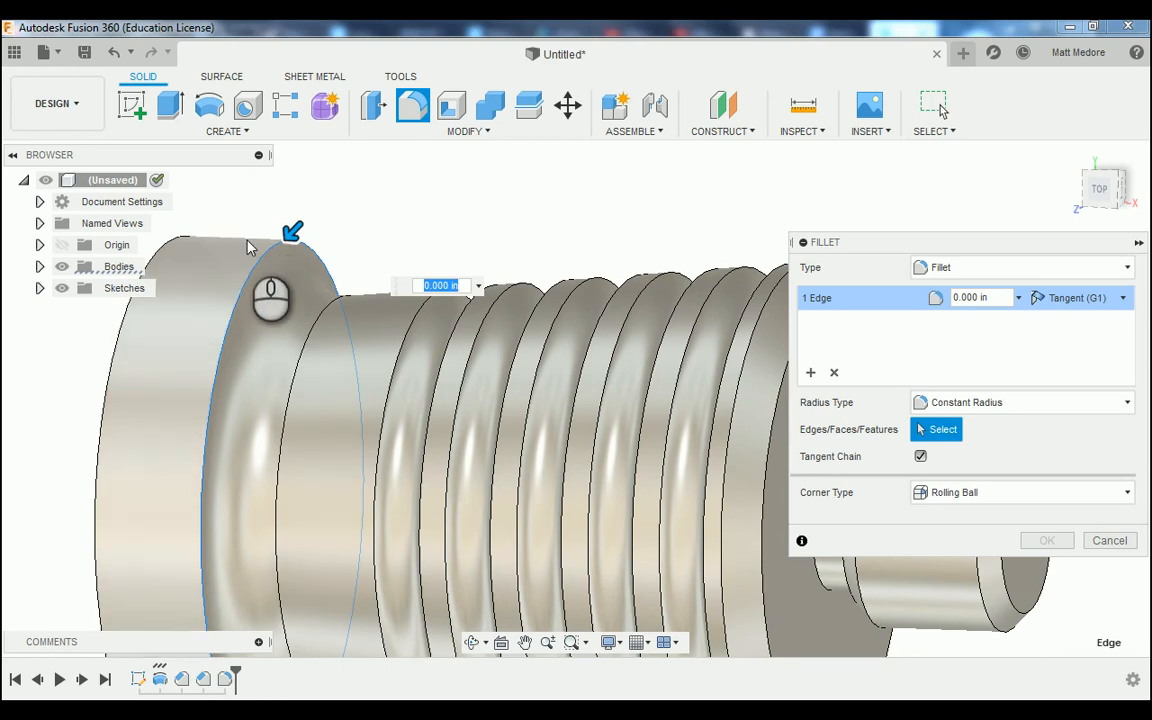
pyautogui.click(403, 360)
pyautogui.click(440, 370)
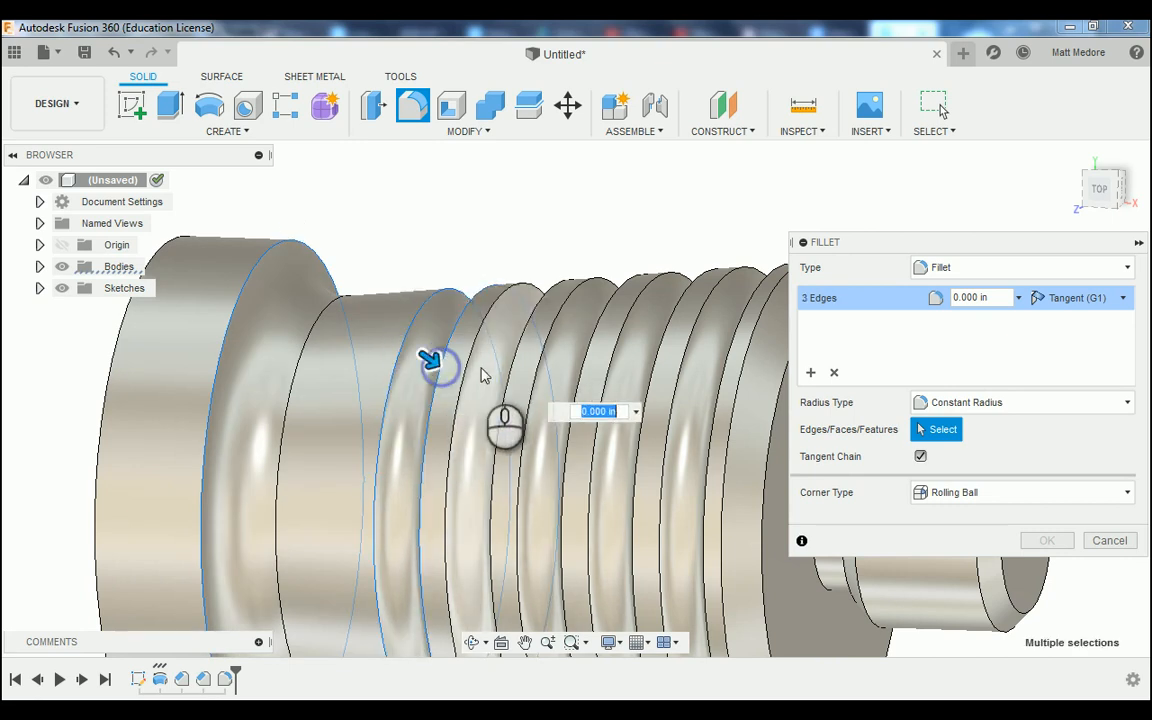
pyautogui.click(485, 377)
pyautogui.click(530, 377)
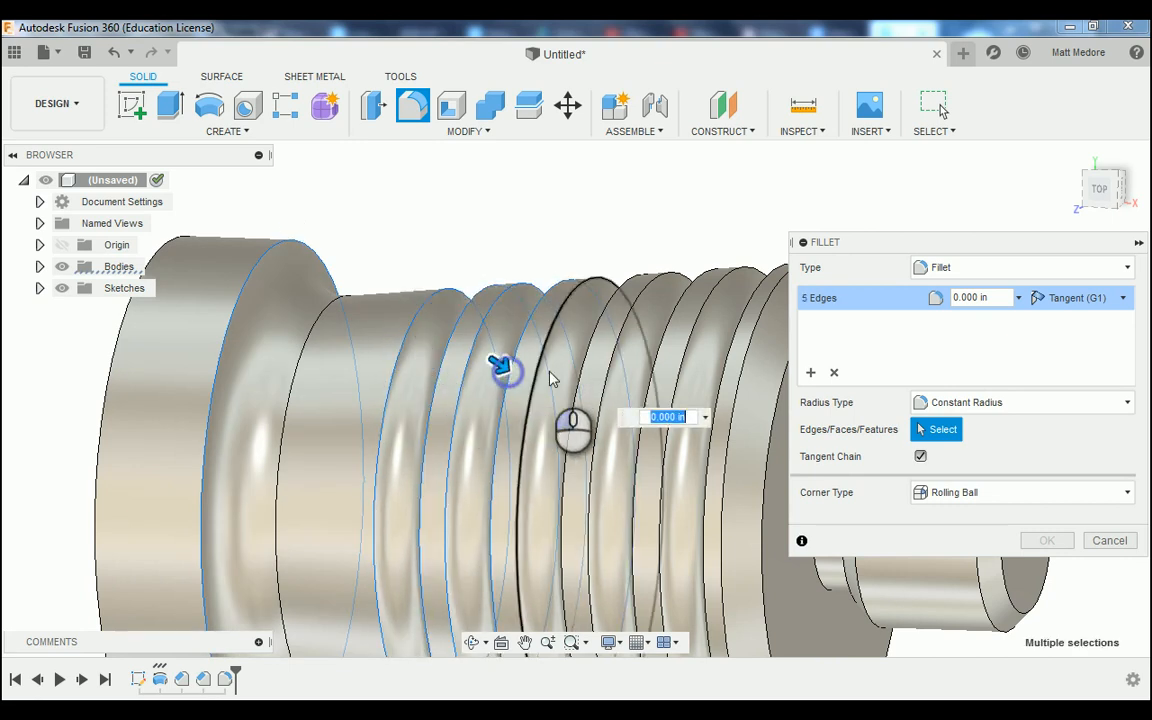
pyautogui.click(585, 380)
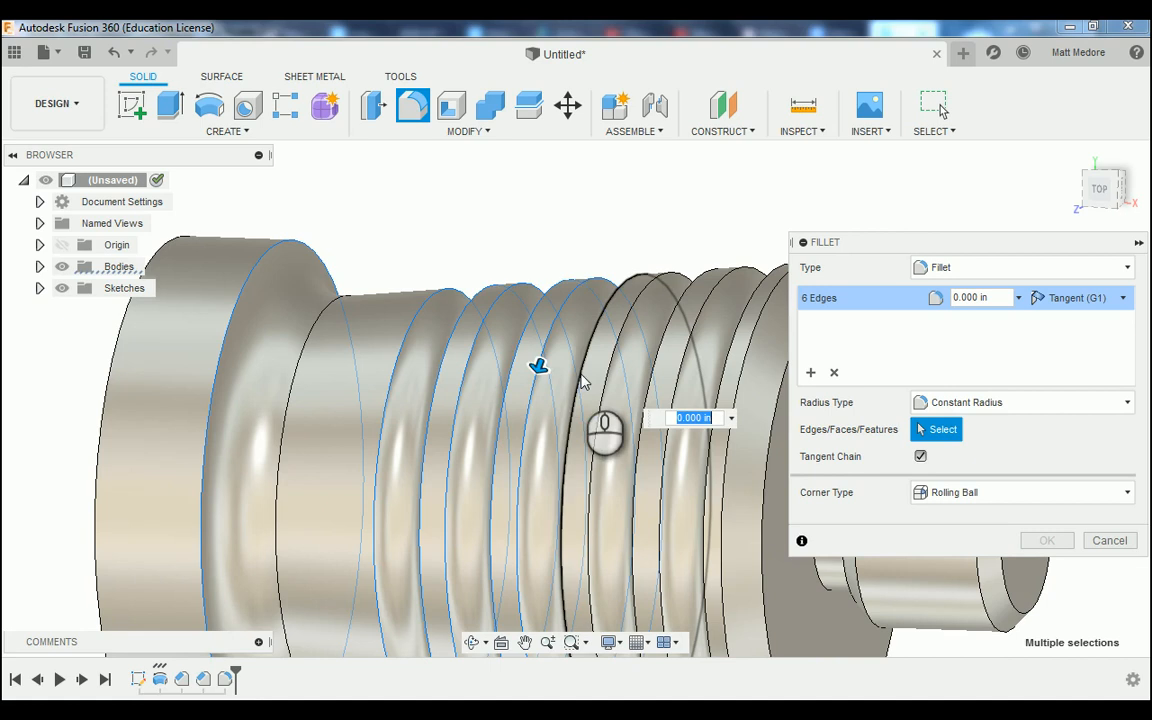
pyautogui.click(615, 385)
pyautogui.click(652, 390)
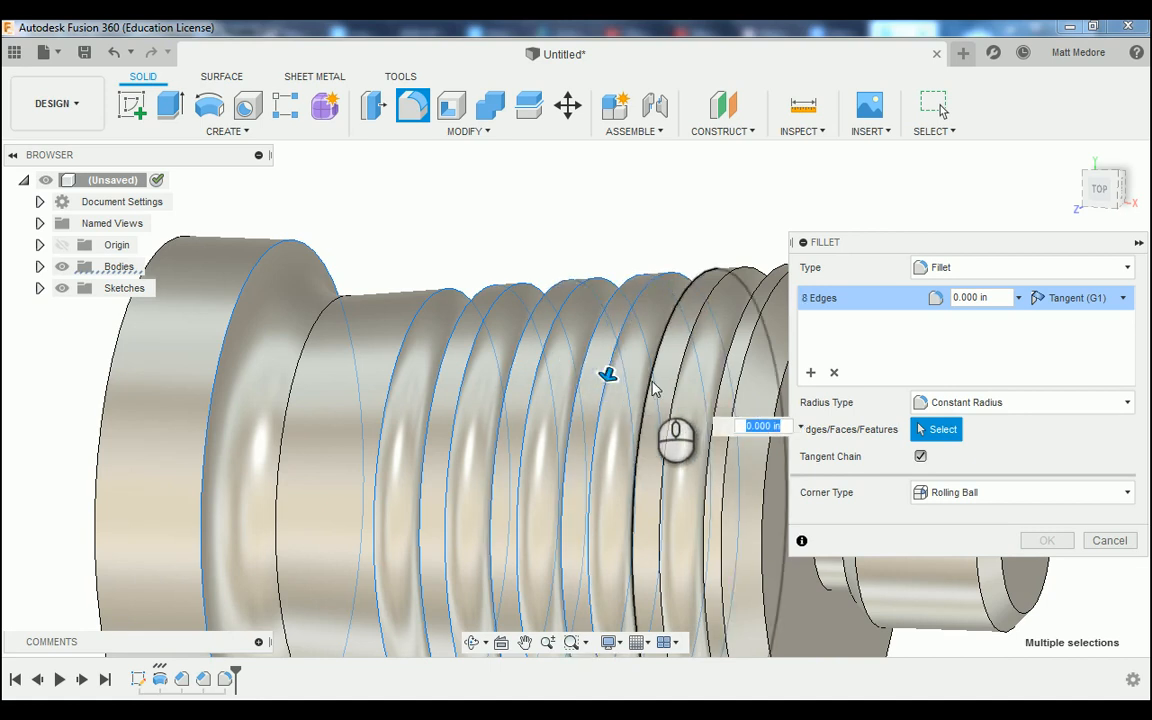
pyautogui.click(678, 389)
pyautogui.click(728, 405)
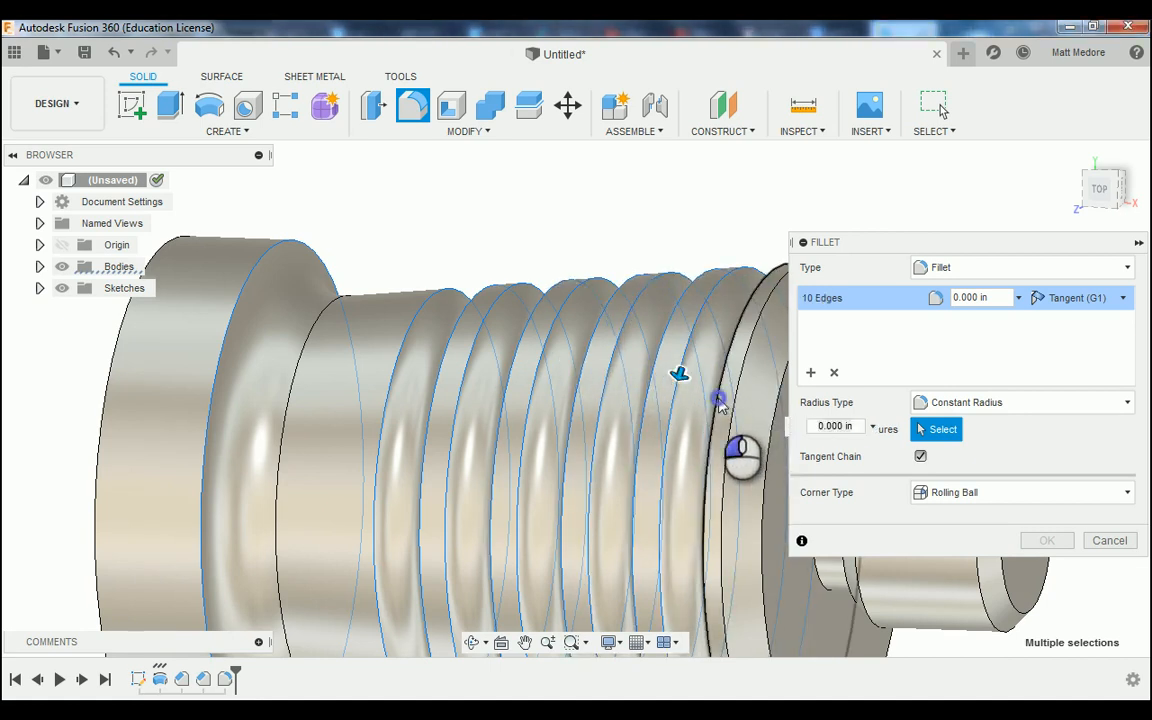
pyautogui.click(708, 395)
pyautogui.scroll(-3, 447, 425)
pyautogui.scroll(5, 630, 400)
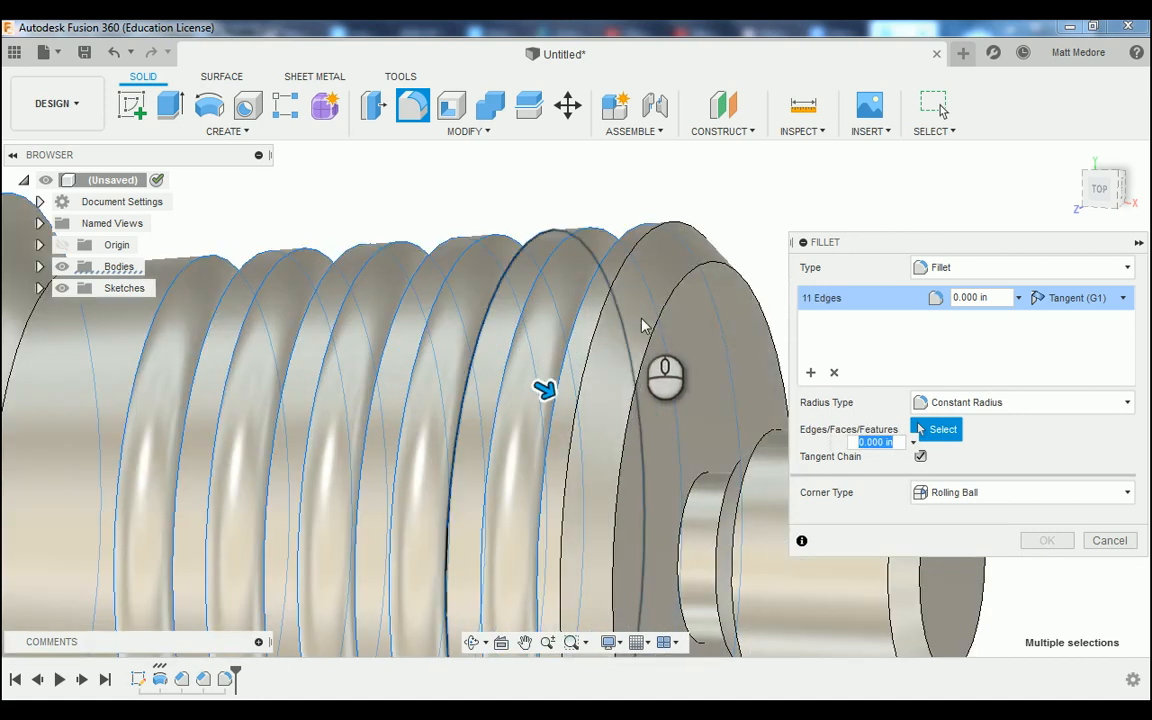
pyautogui.click(605, 305)
pyautogui.keyDown('shift'); pyautogui.moveTo(577, 205); pyautogui.dragTo(716, 238, button='middle'); pyautogui.keyUp('shift')
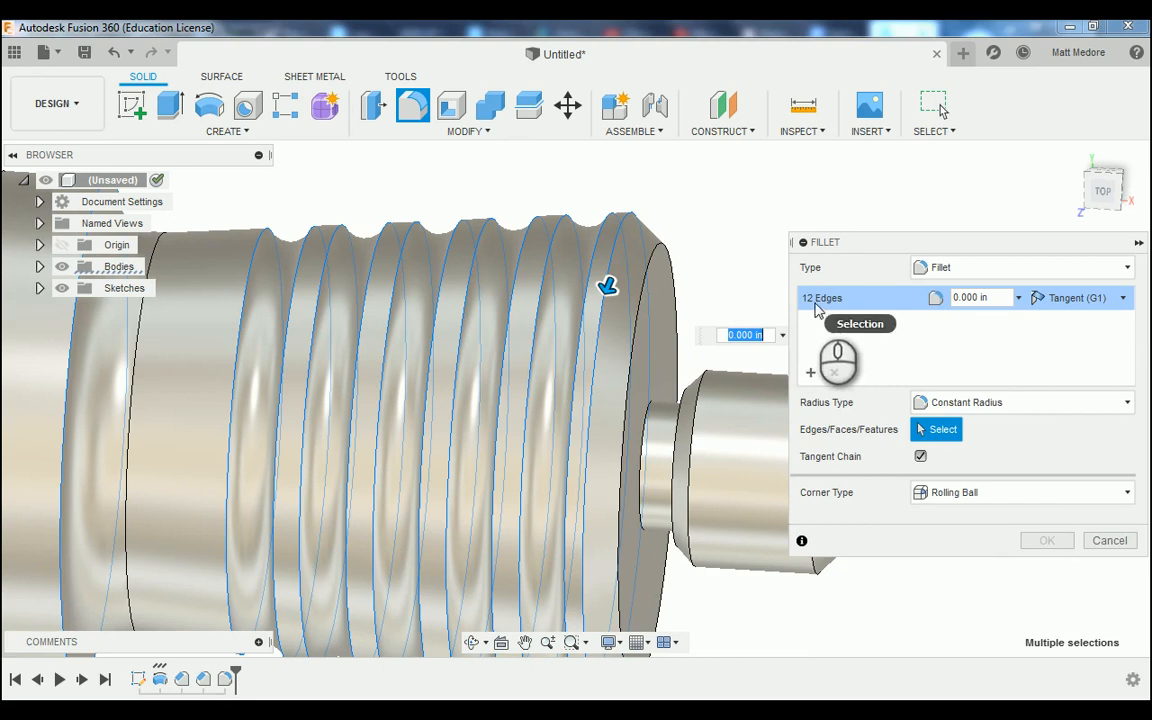
pyautogui.keyDown('shift'); pyautogui.moveTo(766, 283); pyautogui.dragTo(738, 280, button='middle'); pyautogui.keyUp('shift')
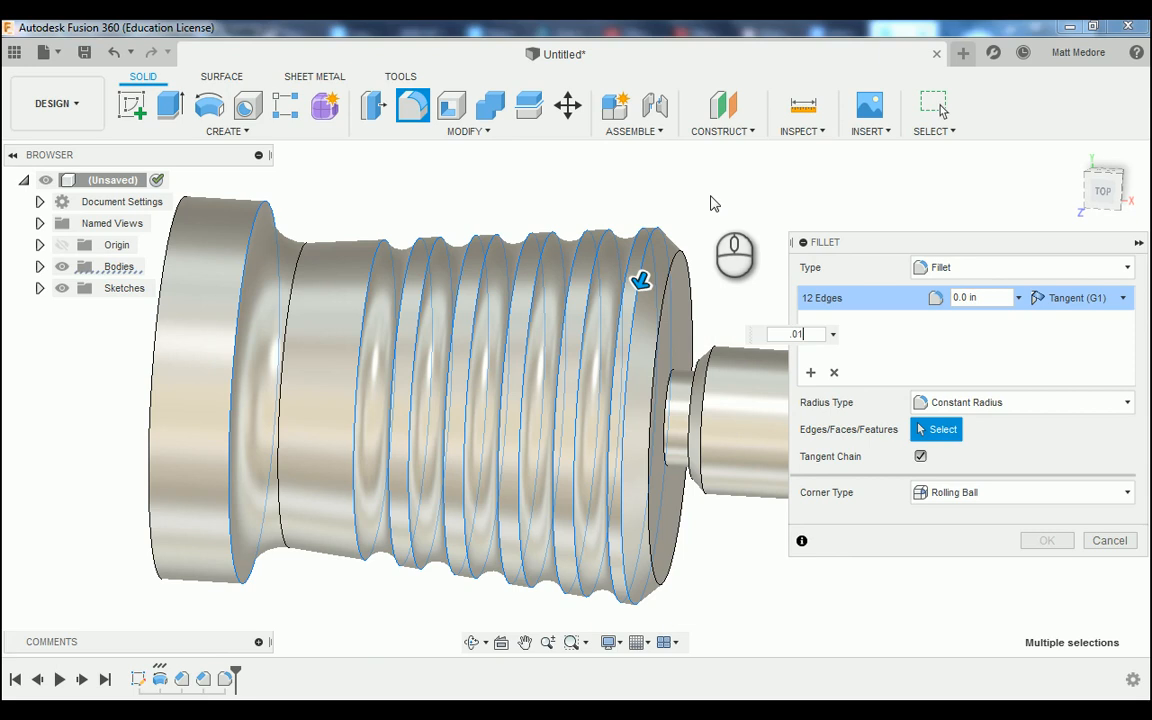
pyautogui.press('Return')
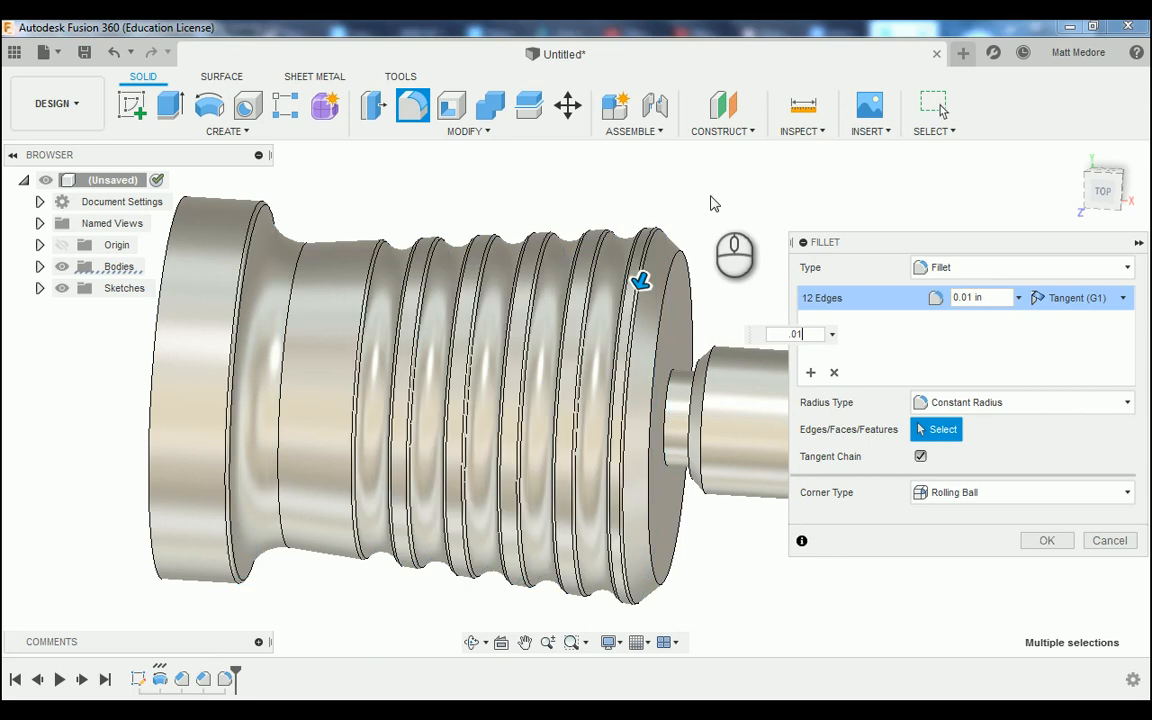
pyautogui.press('Return')
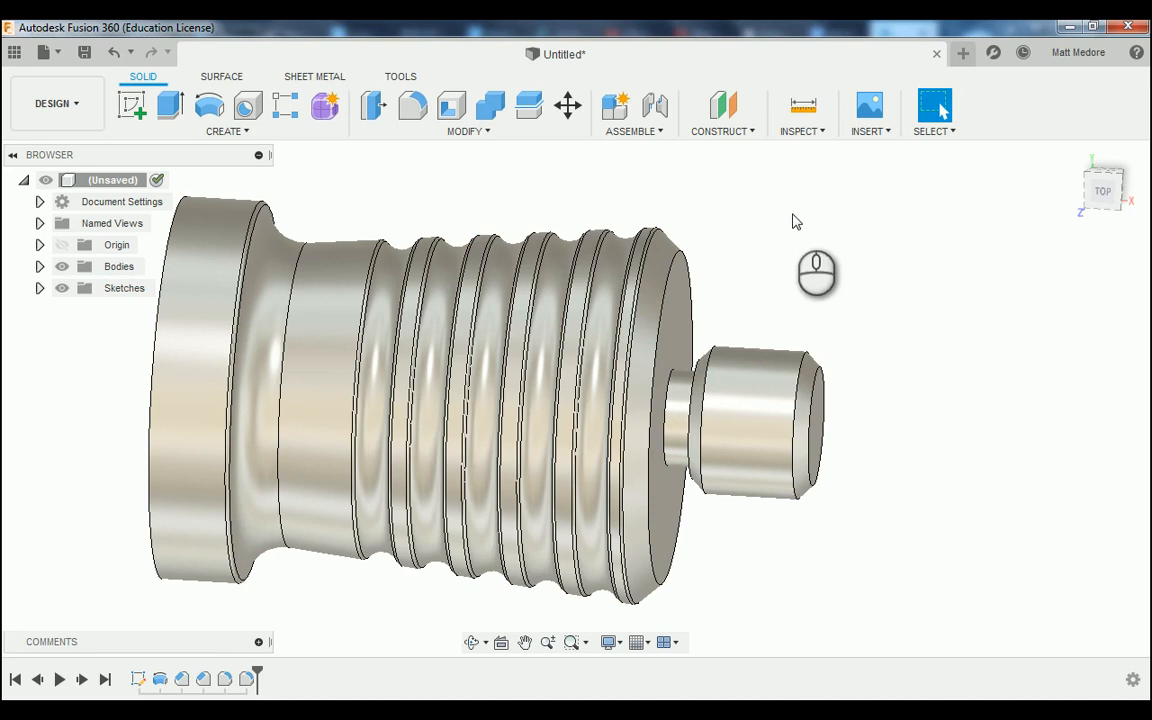
# - Add a 0.02 in fillet to both inside corner edges of the narrow neck between the grooved body and the small end cylinder
pyautogui.rightClick(855, 241)
pyautogui.click(853, 178)
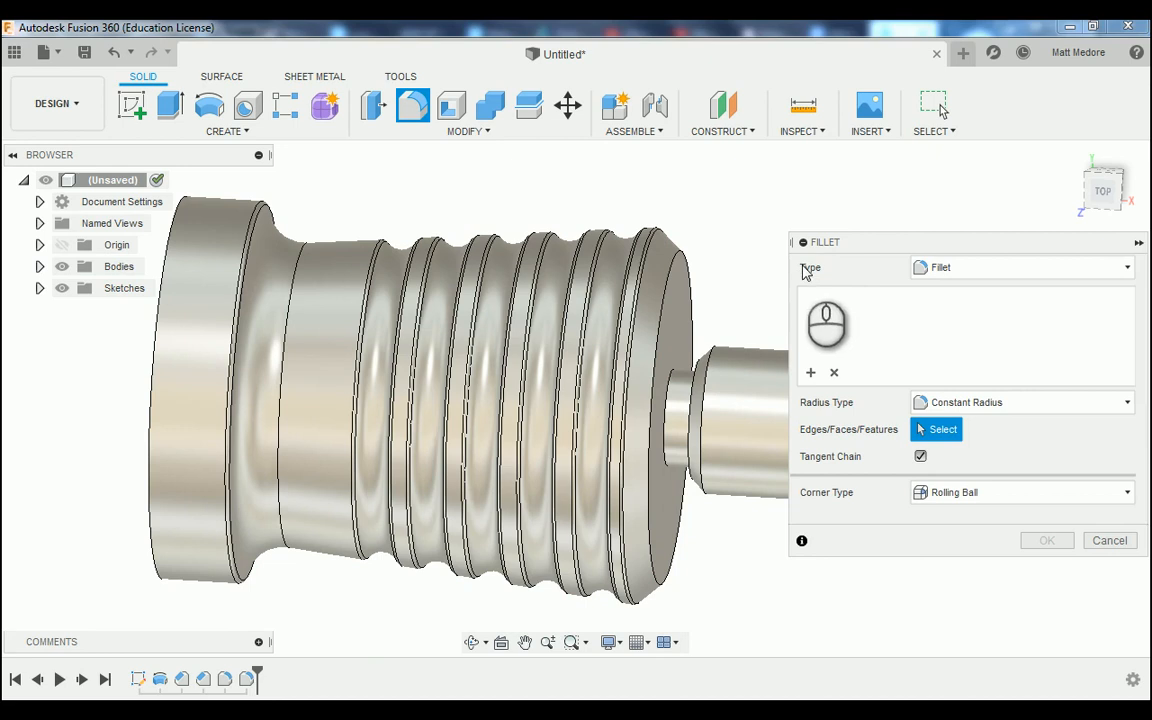
pyautogui.scroll(8, 746, 303)
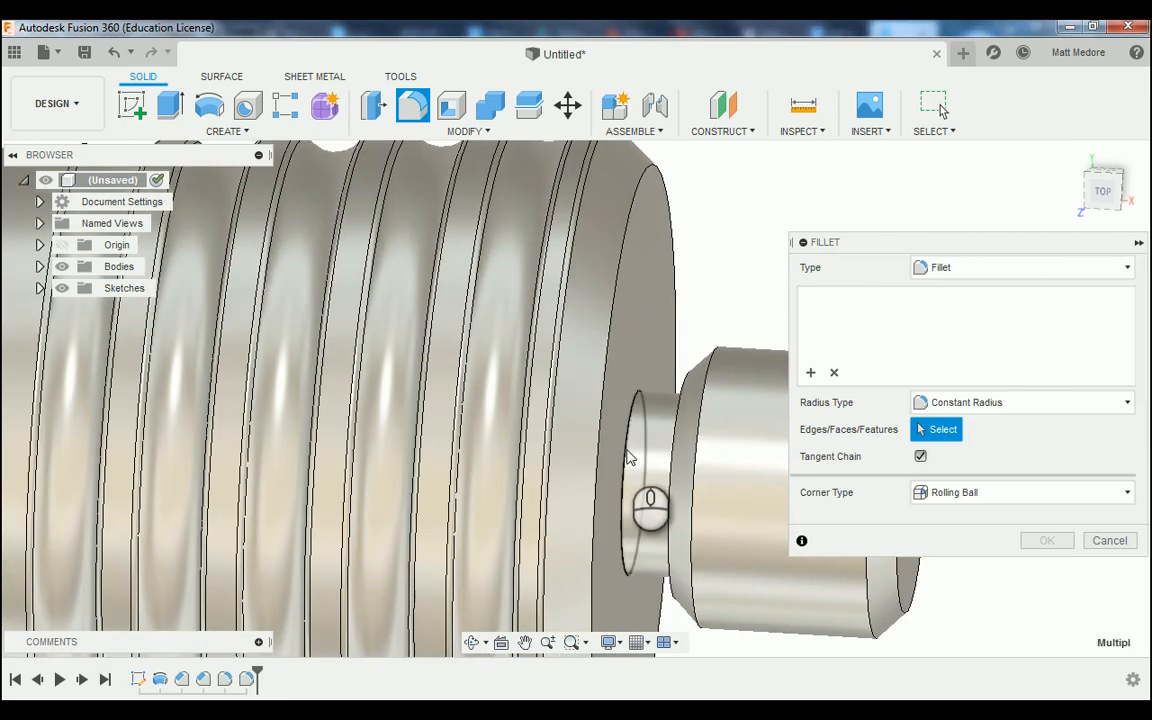
pyautogui.click(630, 455)
pyautogui.scroll(5, 650, 440)
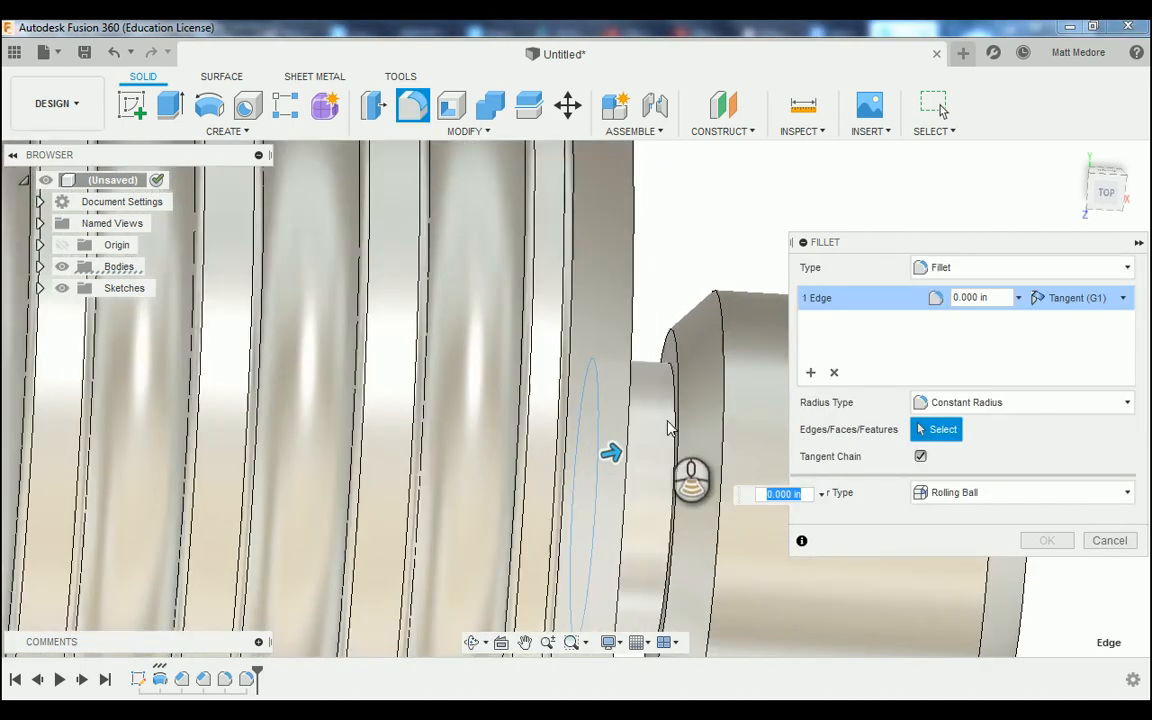
pyautogui.scroll(3, 670, 428)
pyautogui.click(665, 336)
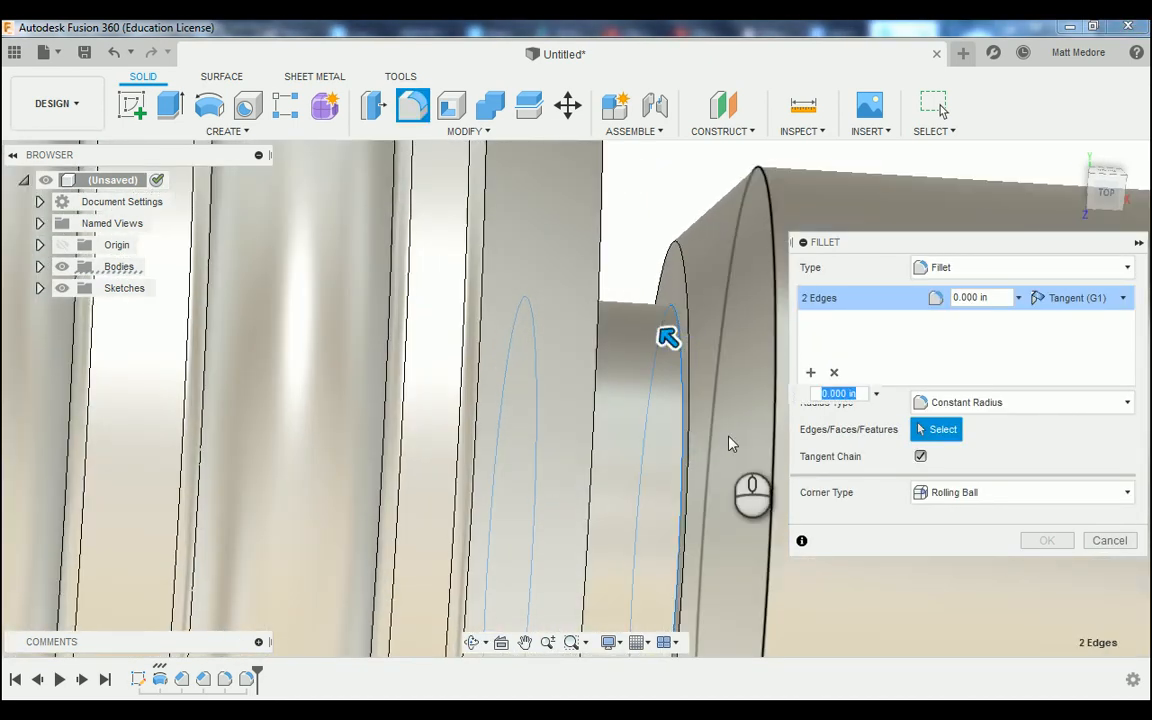
pyautogui.write('.02')
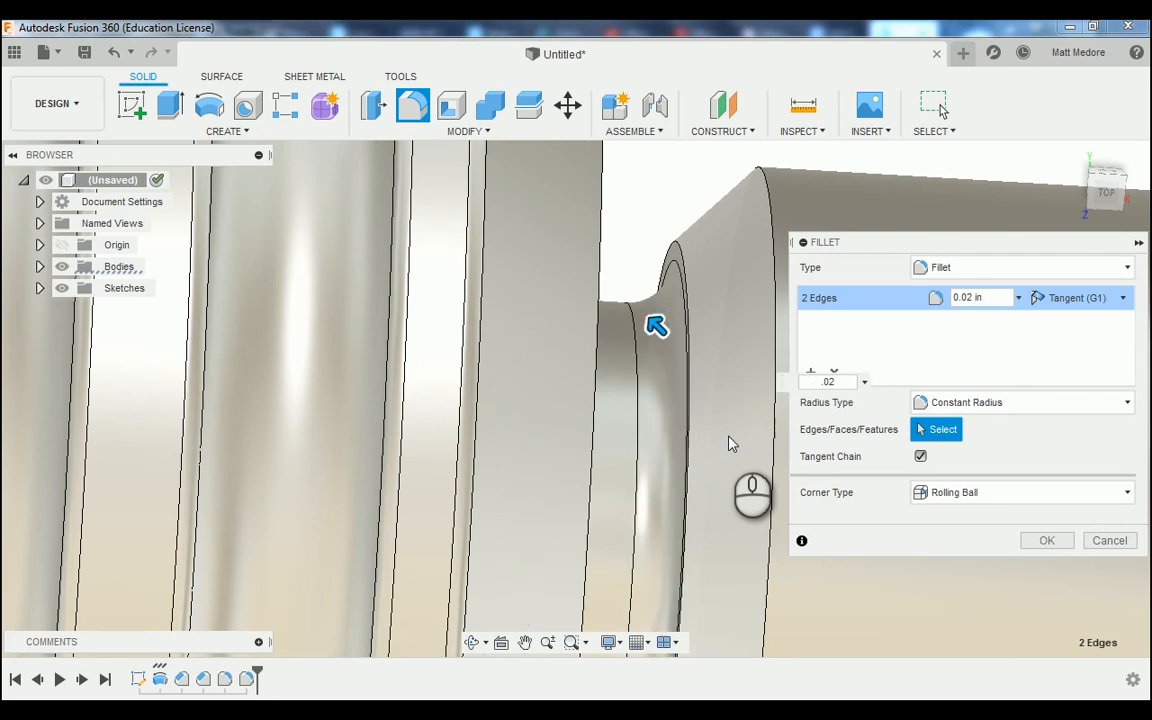
pyautogui.press('Return')
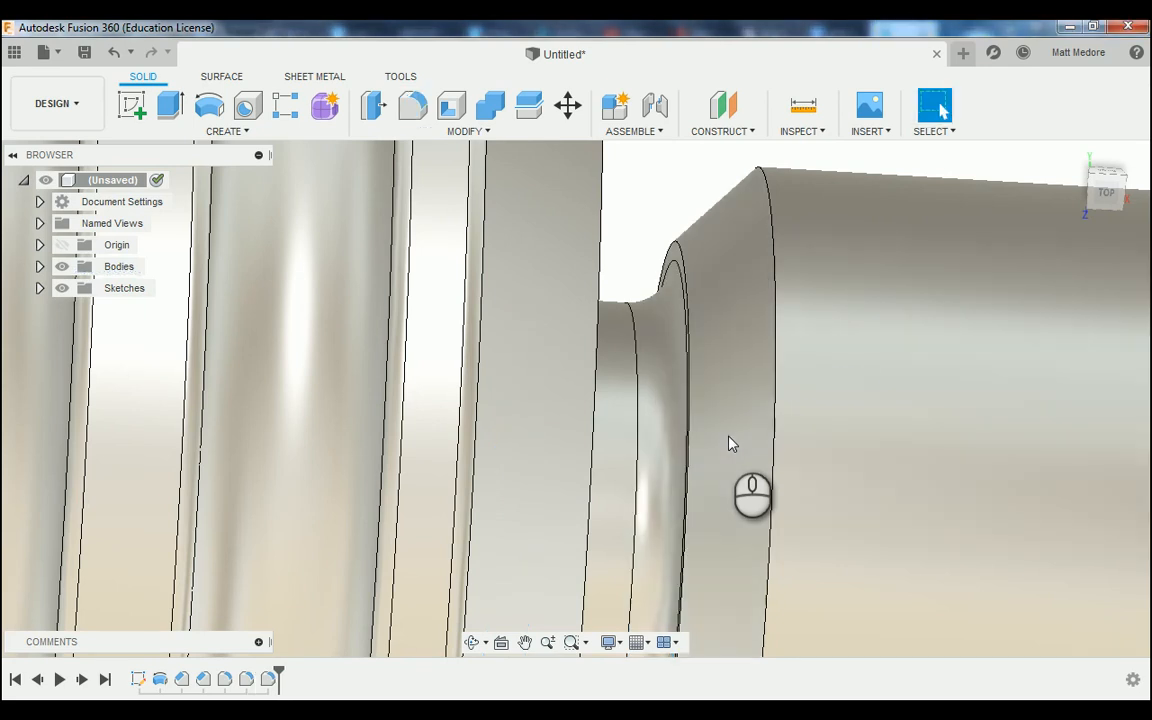
# - Add a 0.01 in equal-distance chamfer to the rim of the grooved body's end face and the flange's outer rim at the opposite end
pyautogui.moveTo(729, 443)
pyautogui.keyDown('shift'); pyautogui.mouseDown(button='middle')
pyautogui.moveTo(712, 424)
pyautogui.moveTo(692, 419)
pyautogui.moveTo(696, 428)
pyautogui.moveTo(663, 381)
pyautogui.moveTo(609, 427)
pyautogui.moveTo(581, 386)
pyautogui.moveTo(727, 437)
pyautogui.mouseUp(button='middle'); pyautogui.keyUp('shift')
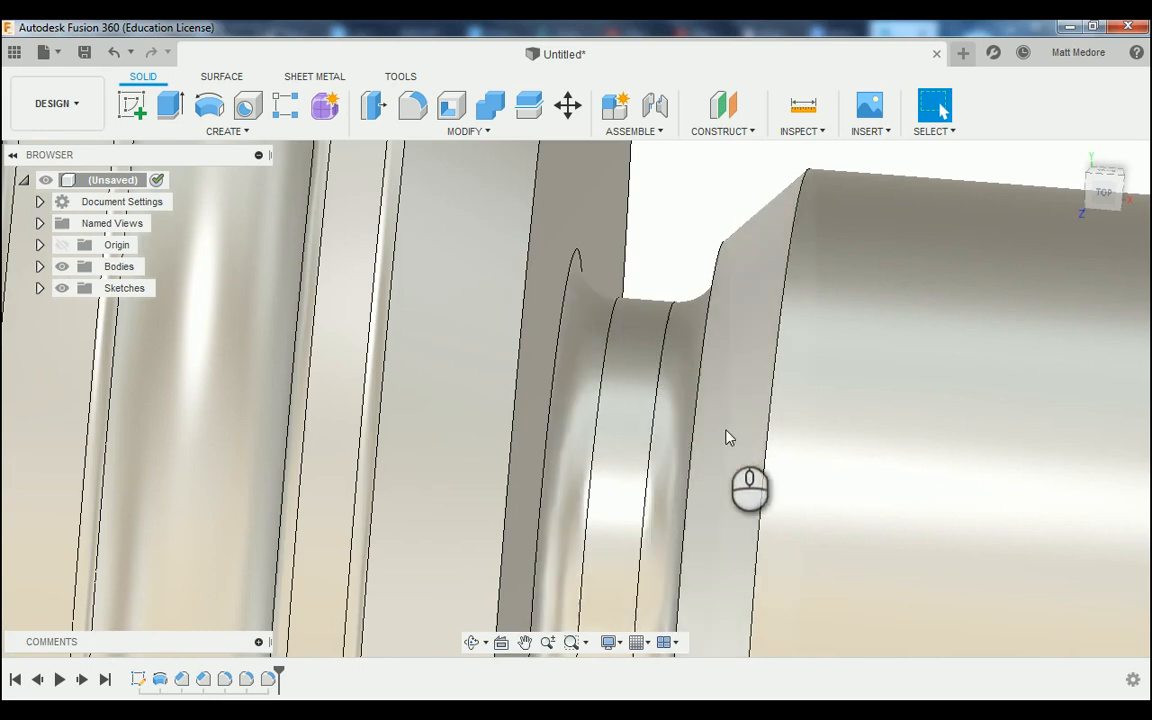
pyautogui.scroll(-10, 727, 437)
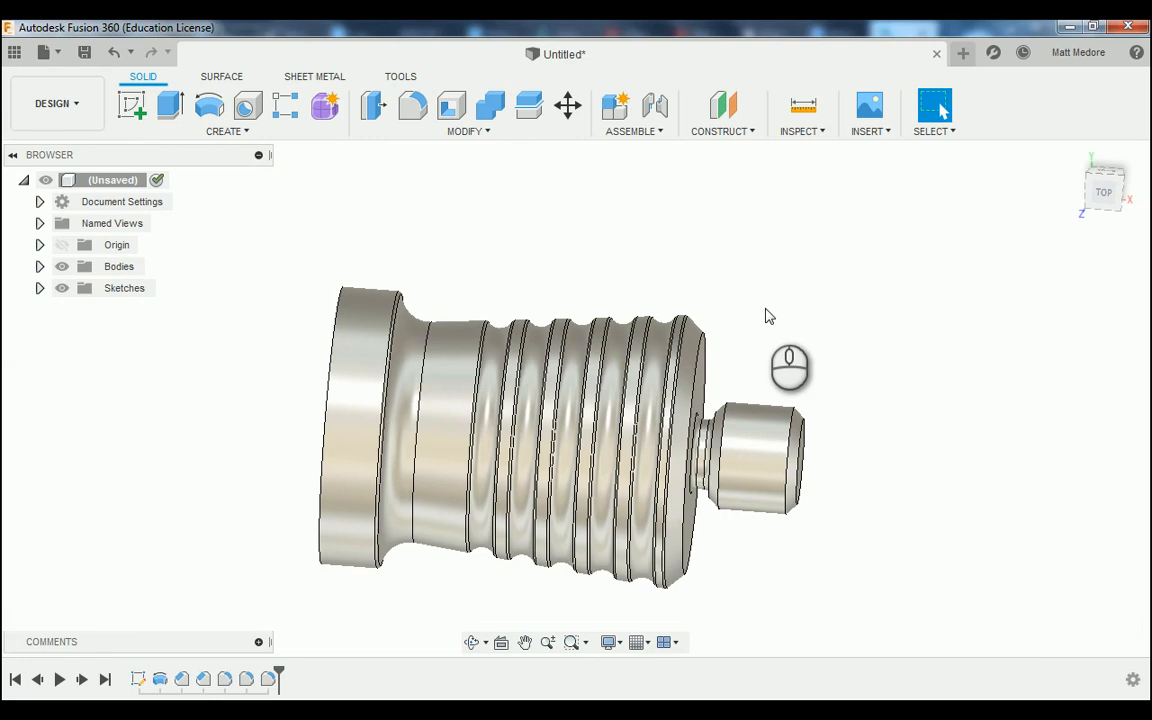
pyautogui.keyDown('shift'); pyautogui.moveTo(770, 302); pyautogui.dragTo(743, 327, button='middle'); pyautogui.keyUp('shift')
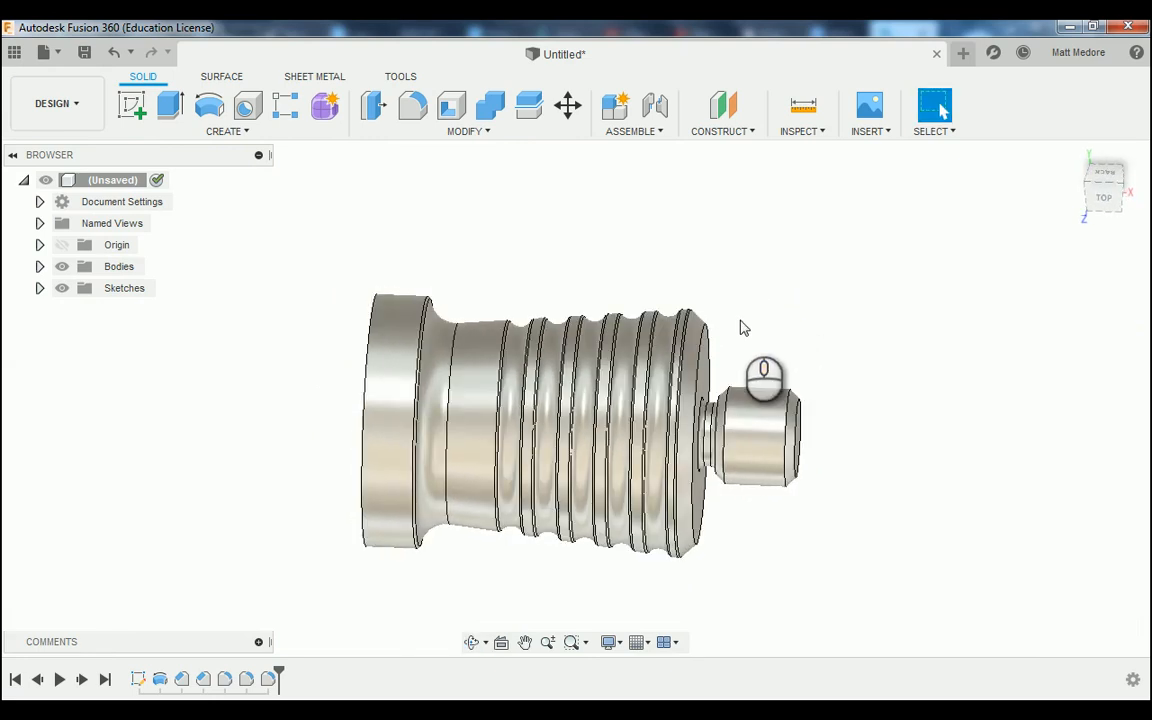
pyautogui.click(489, 136)
pyautogui.click(392, 193)
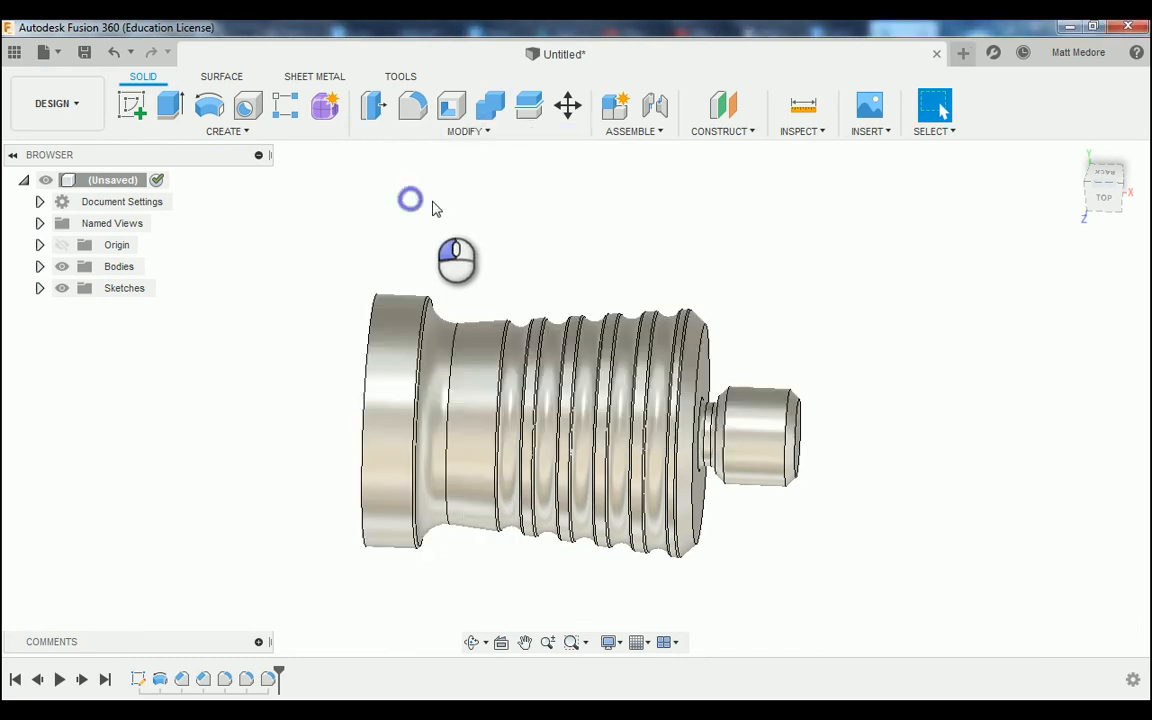
pyautogui.keyDown('shift'); pyautogui.moveTo(739, 263); pyautogui.dragTo(704, 238, button='middle'); pyautogui.keyUp('shift')
pyautogui.scroll(3, 738, 282)
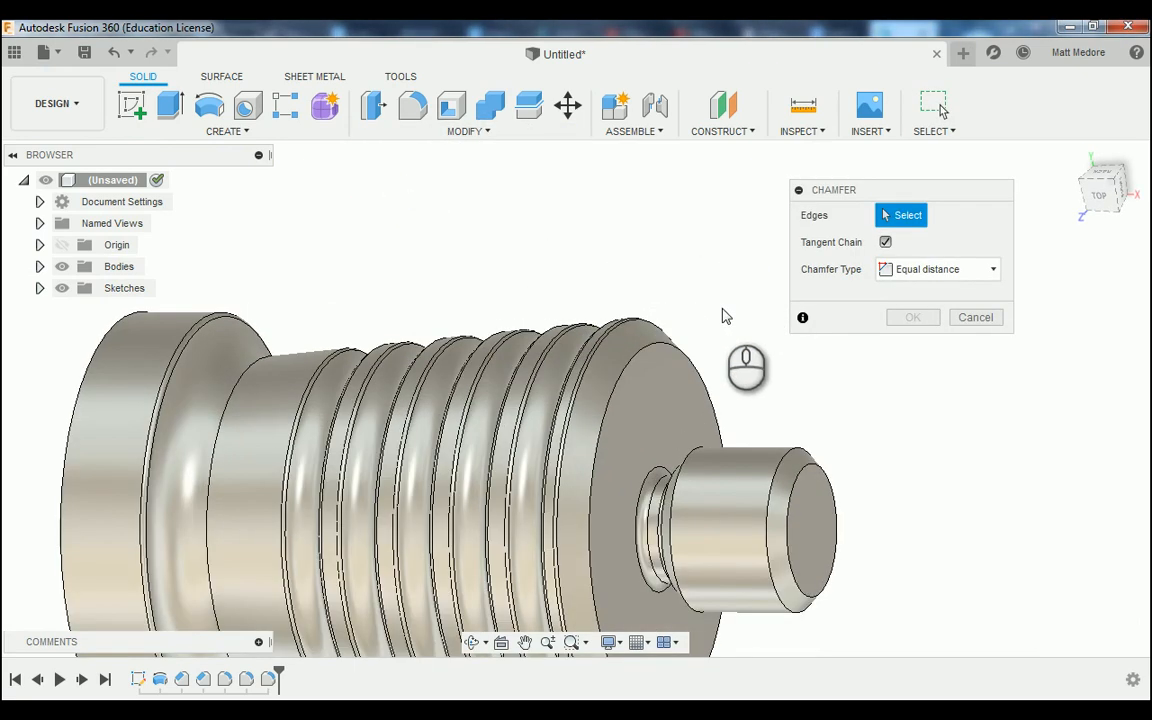
pyautogui.click(672, 355)
pyautogui.scroll(5, 680, 345)
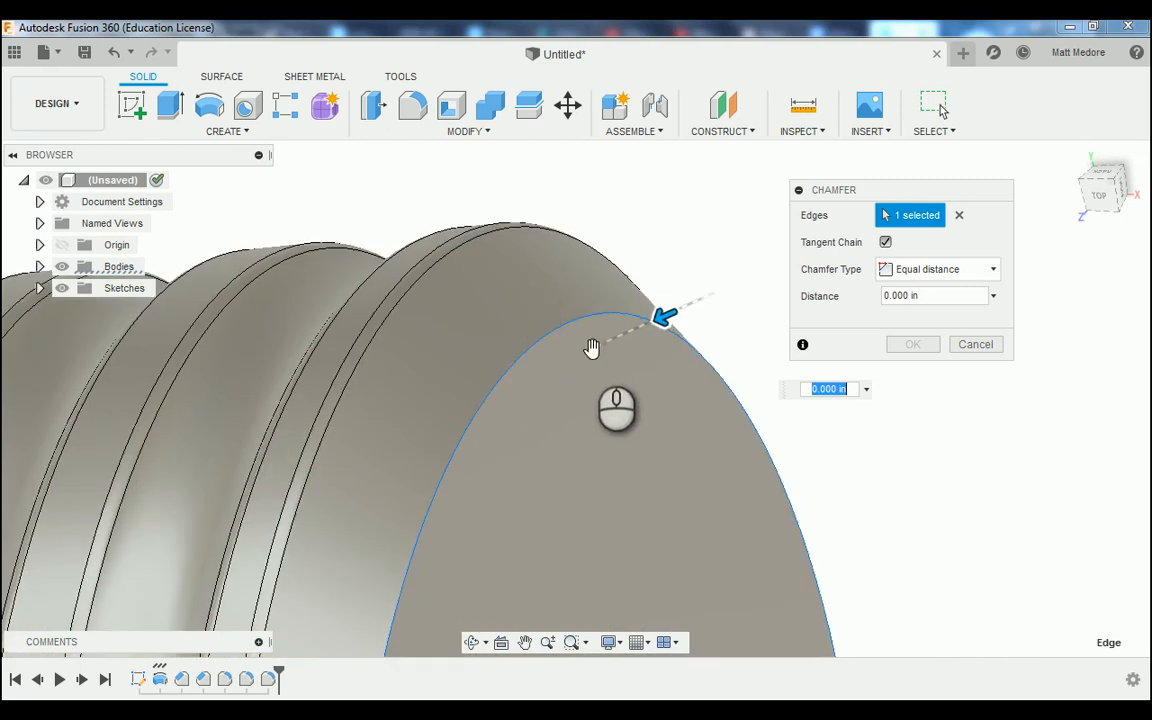
pyautogui.keyDown('shift'); pyautogui.moveTo(689, 394); pyautogui.dragTo(681, 440, button='middle'); pyautogui.keyUp('shift')
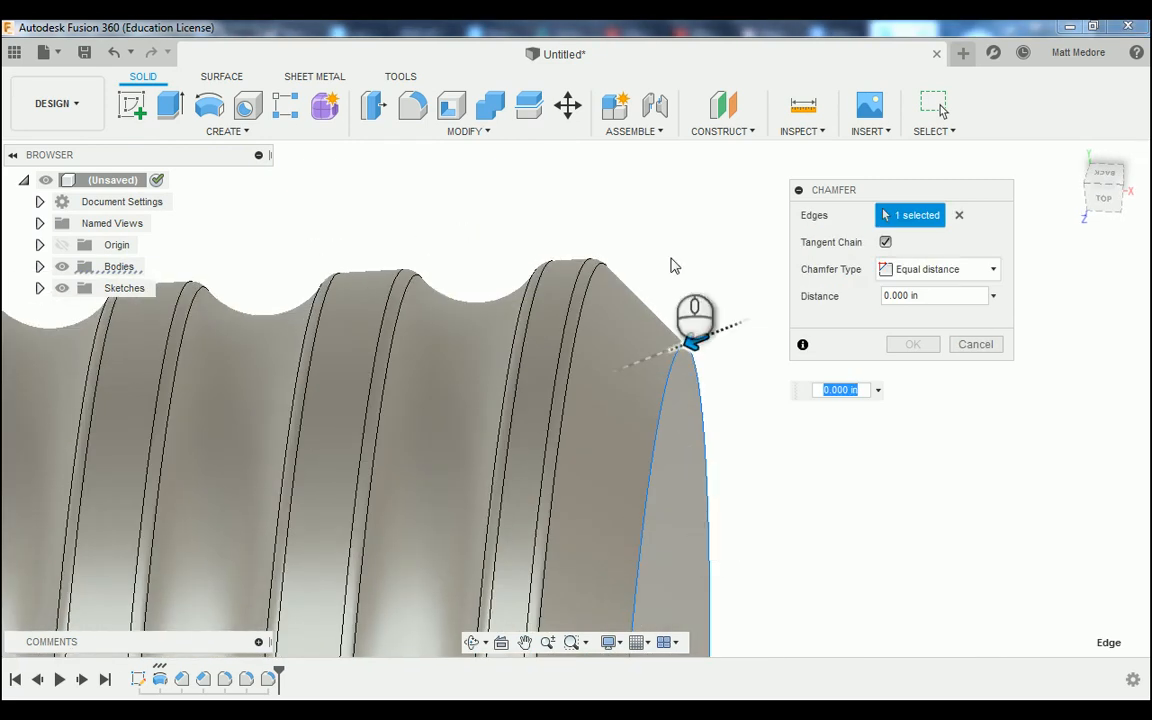
pyautogui.scroll(-3, 671, 264)
pyautogui.scroll(-4, 754, 417)
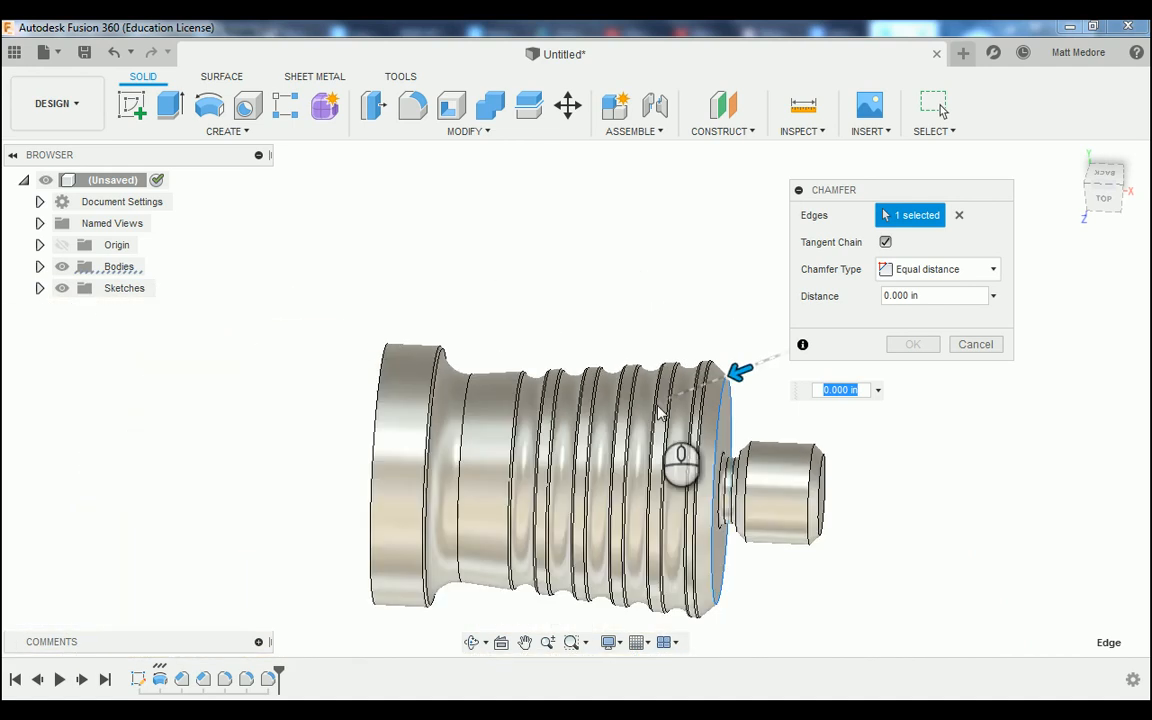
pyautogui.scroll(6, 350, 365)
pyautogui.click(414, 374)
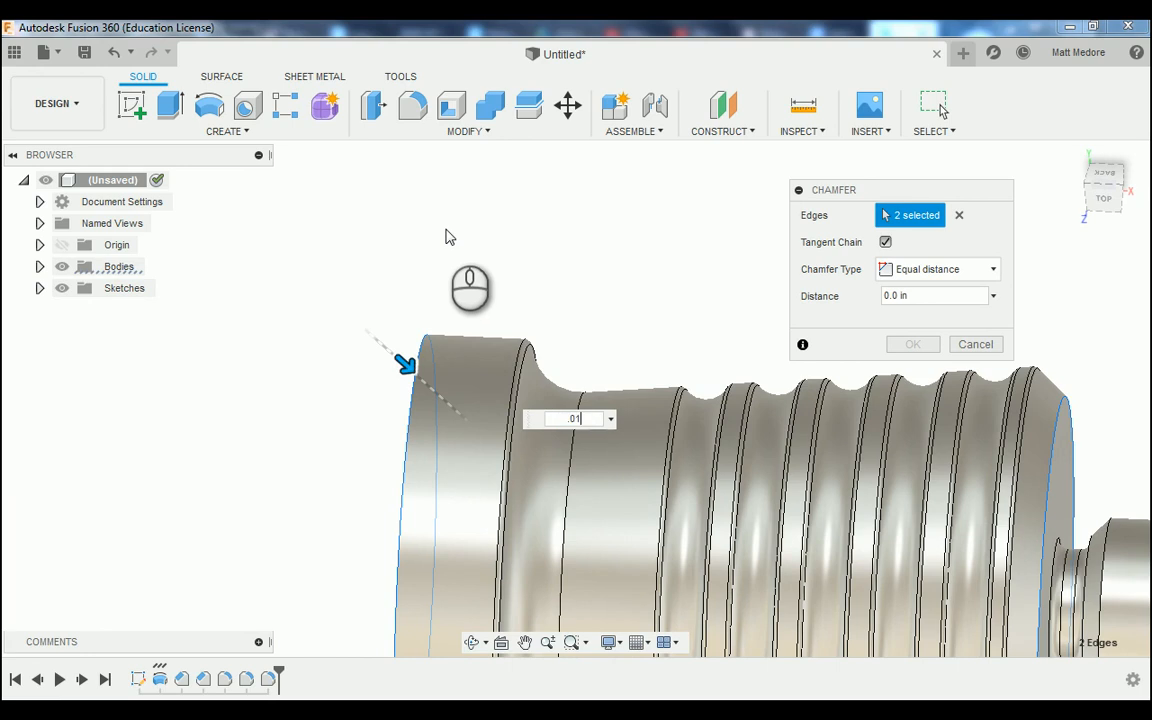
pyautogui.write('.01')
pyautogui.press('Return')
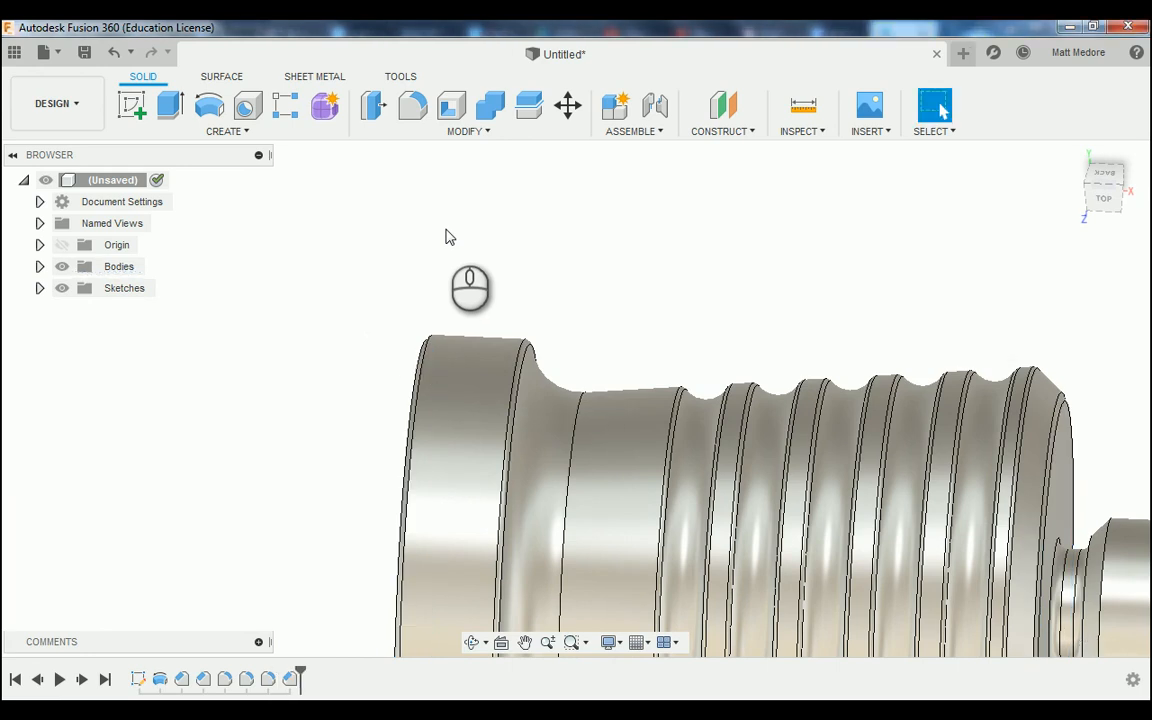
pyautogui.scroll(-5, 447, 236)
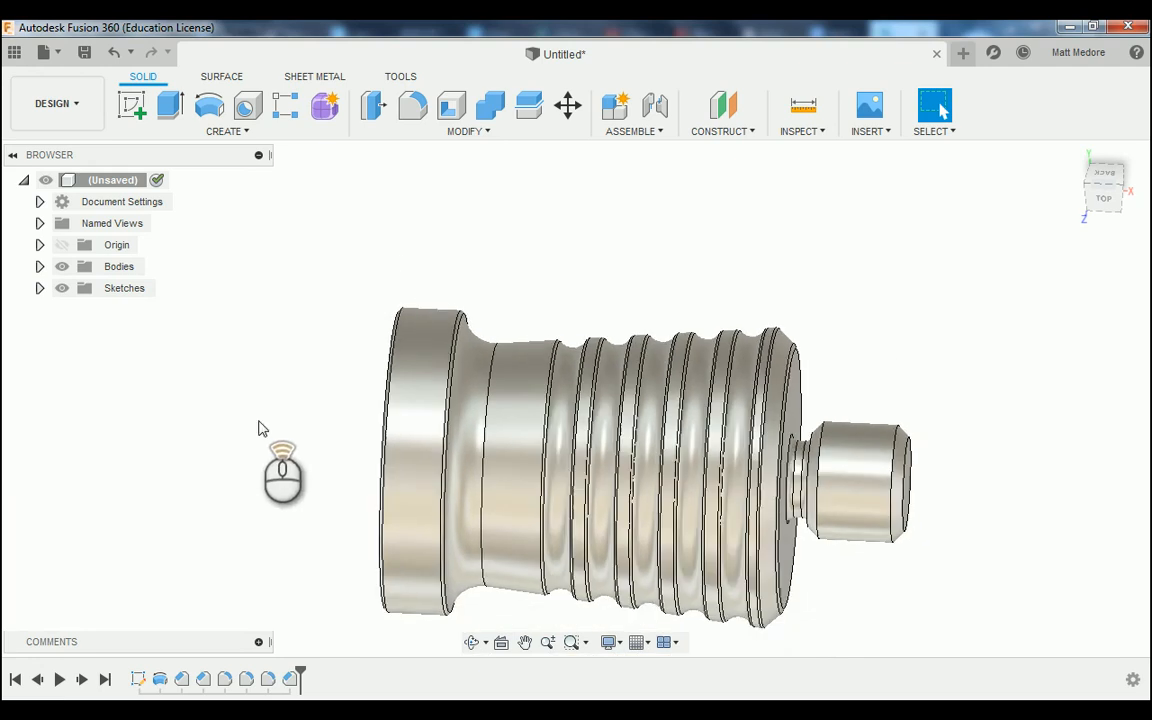
# - Set up a modeled, full-length thread on the cylindrical face of the small end cylinder
pyautogui.scroll(3, 695, 366)
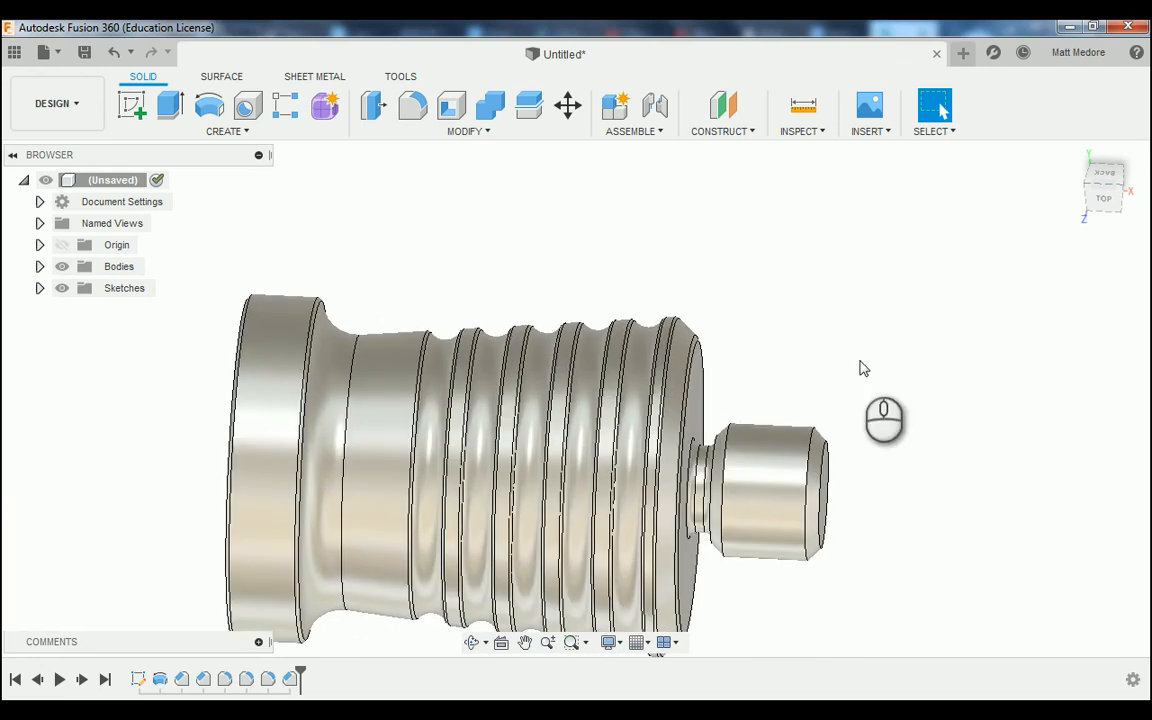
pyautogui.scroll(-1, 852, 368)
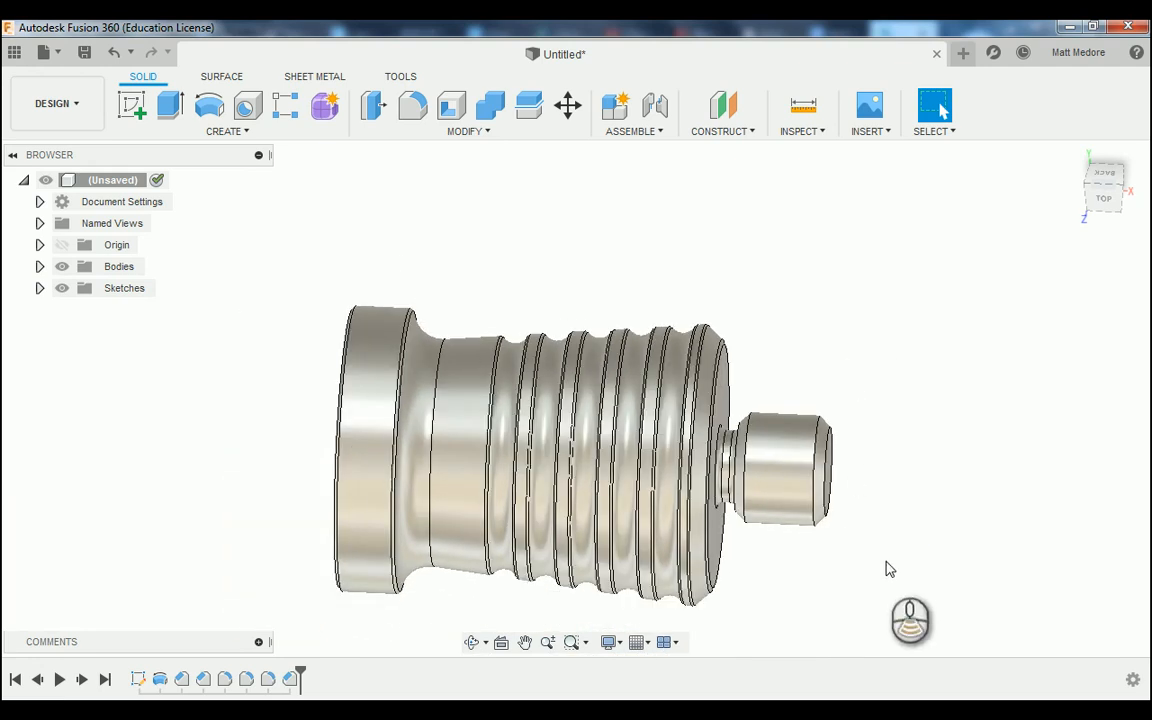
pyautogui.scroll(3, 884, 568)
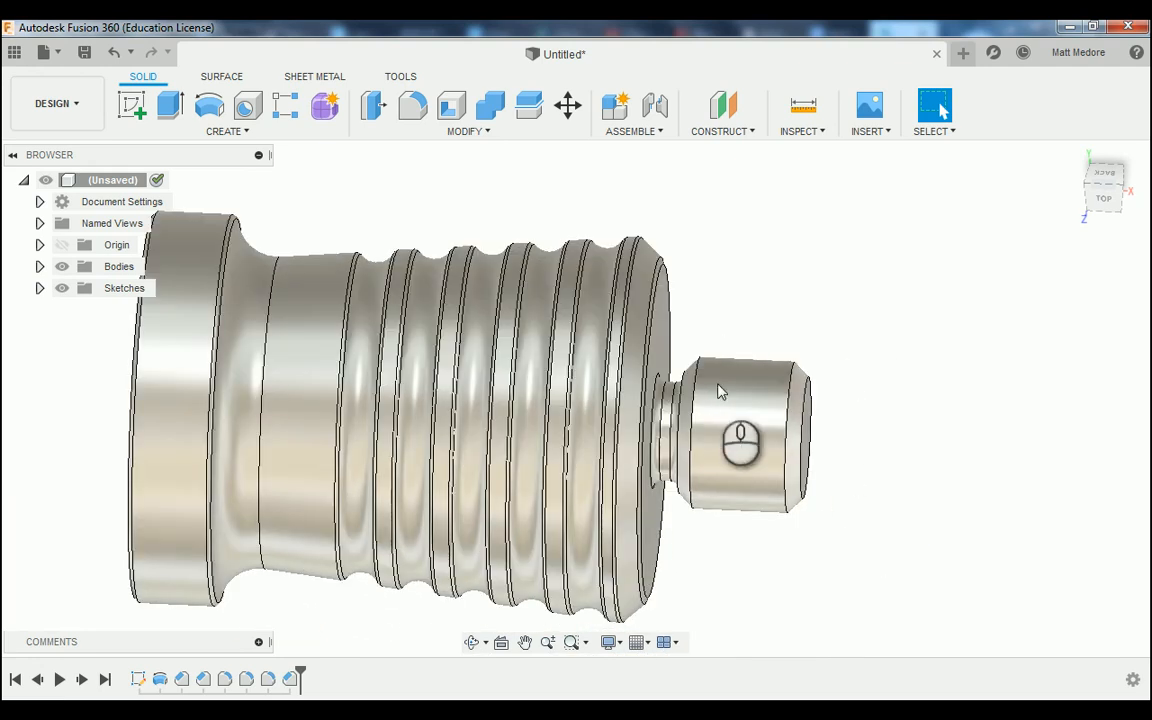
pyautogui.click(242, 131)
pyautogui.click(180, 271)
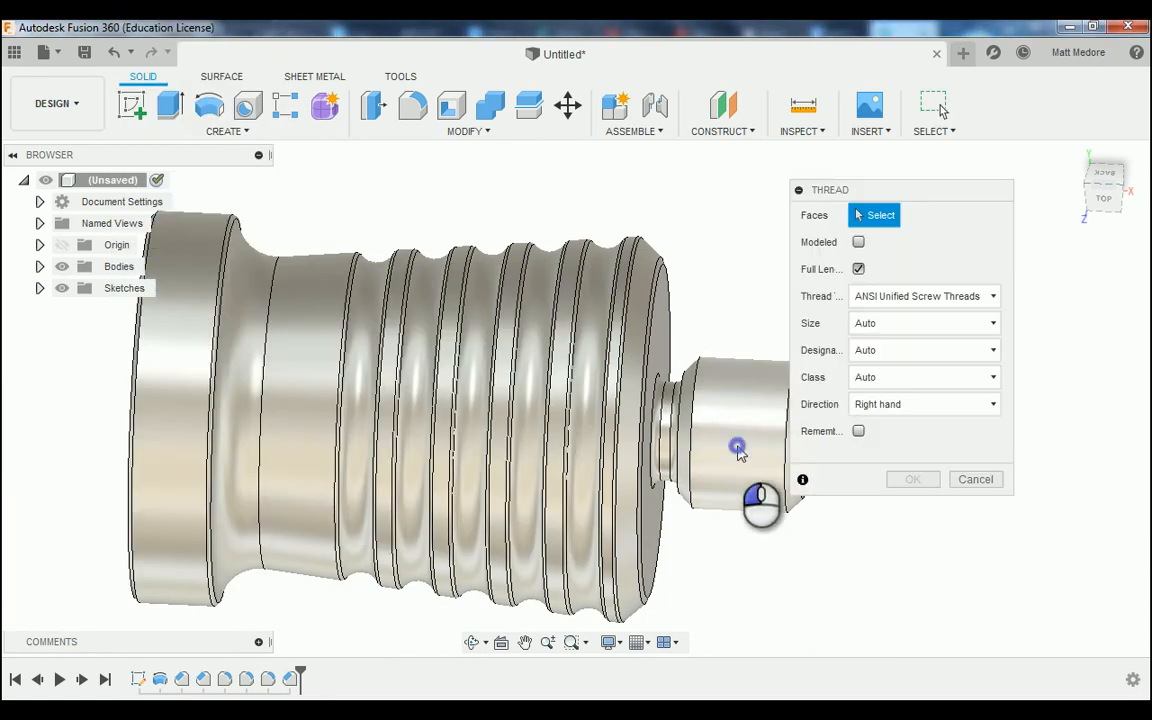
pyautogui.click(736, 455)
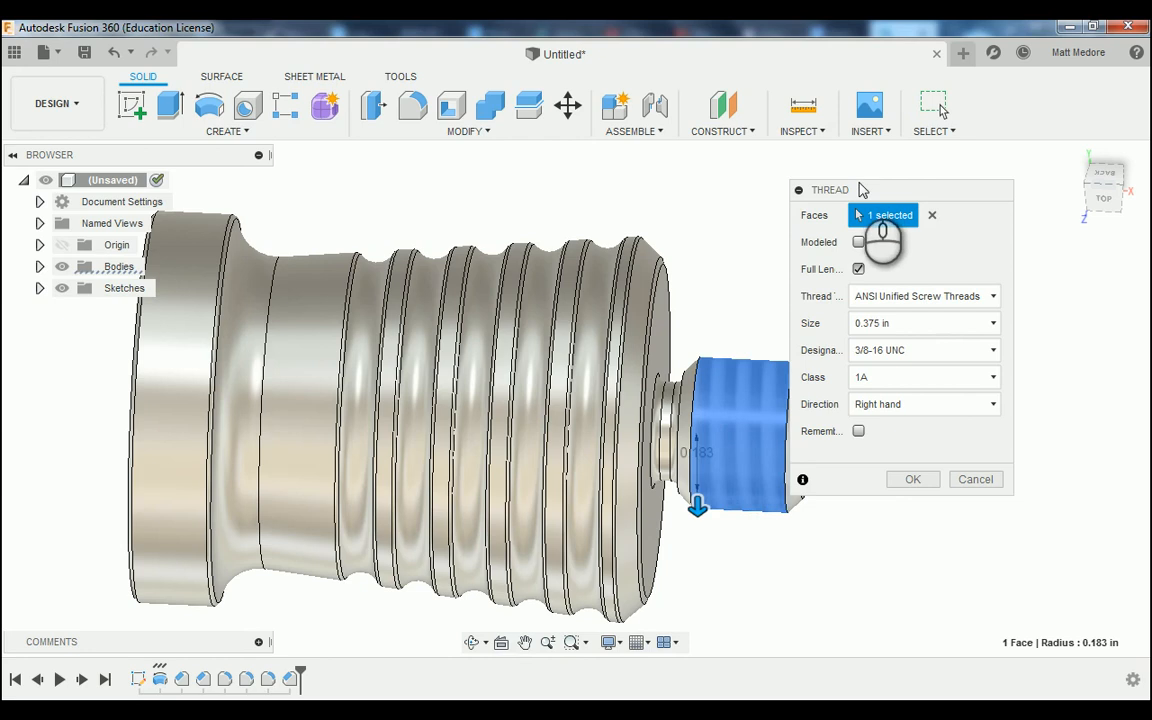
pyautogui.moveTo(864, 192); pyautogui.dragTo(977, 188)
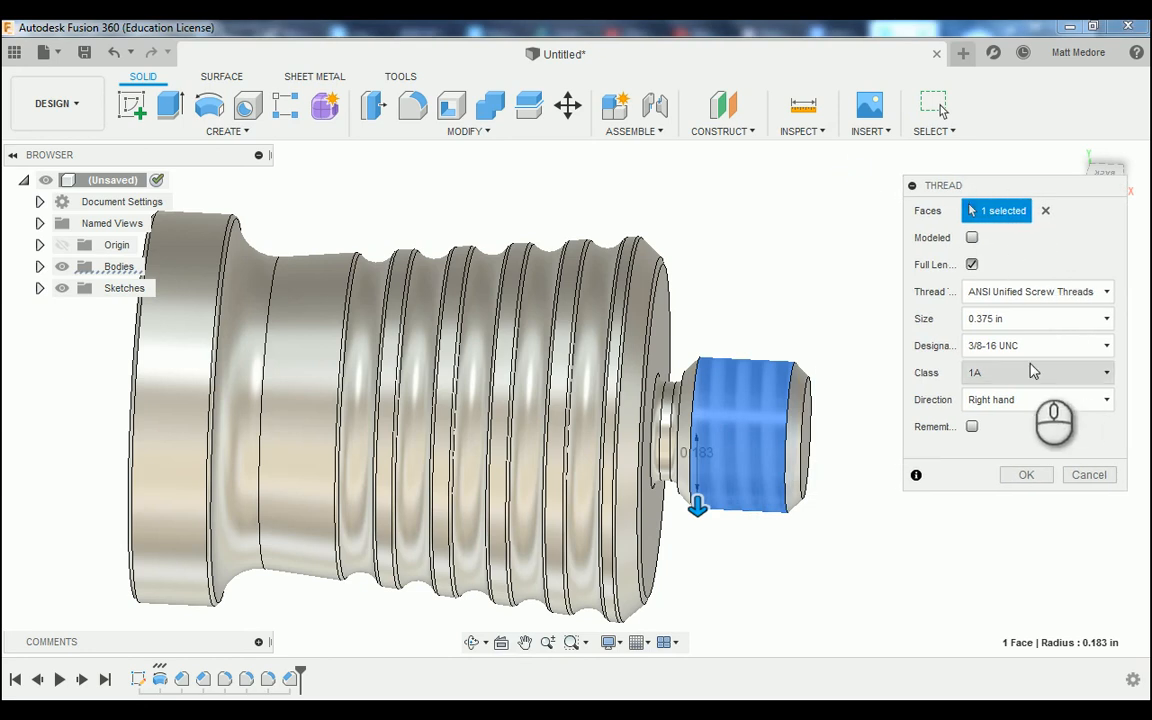
pyautogui.click(973, 239)
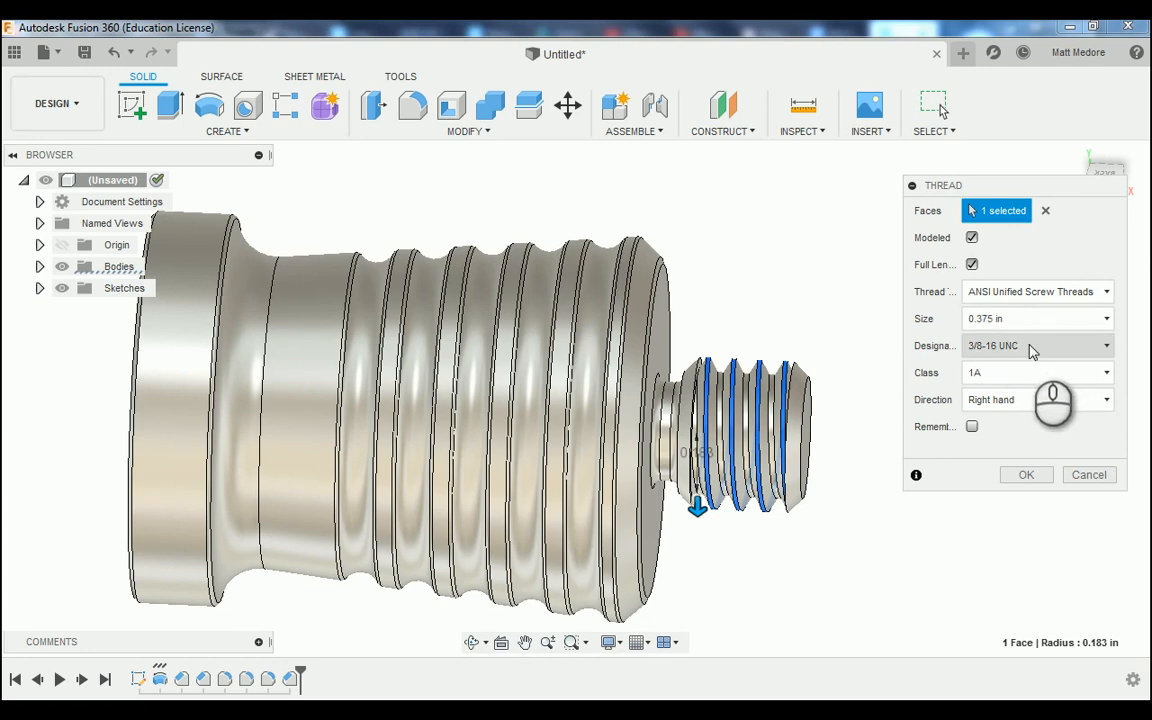
# - Set the thread designation to 3/8-16 UNC and its class to 2A, and create the thread
pyautogui.click(1033, 348)
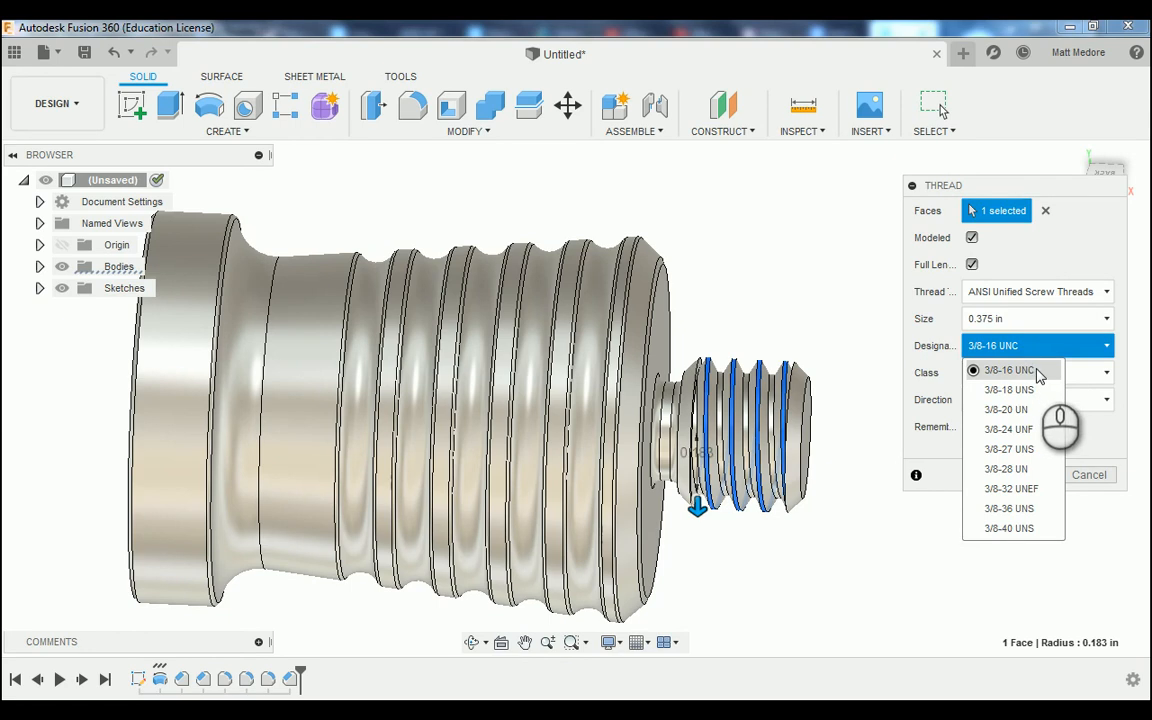
pyautogui.click(1020, 370)
pyautogui.click(1040, 374)
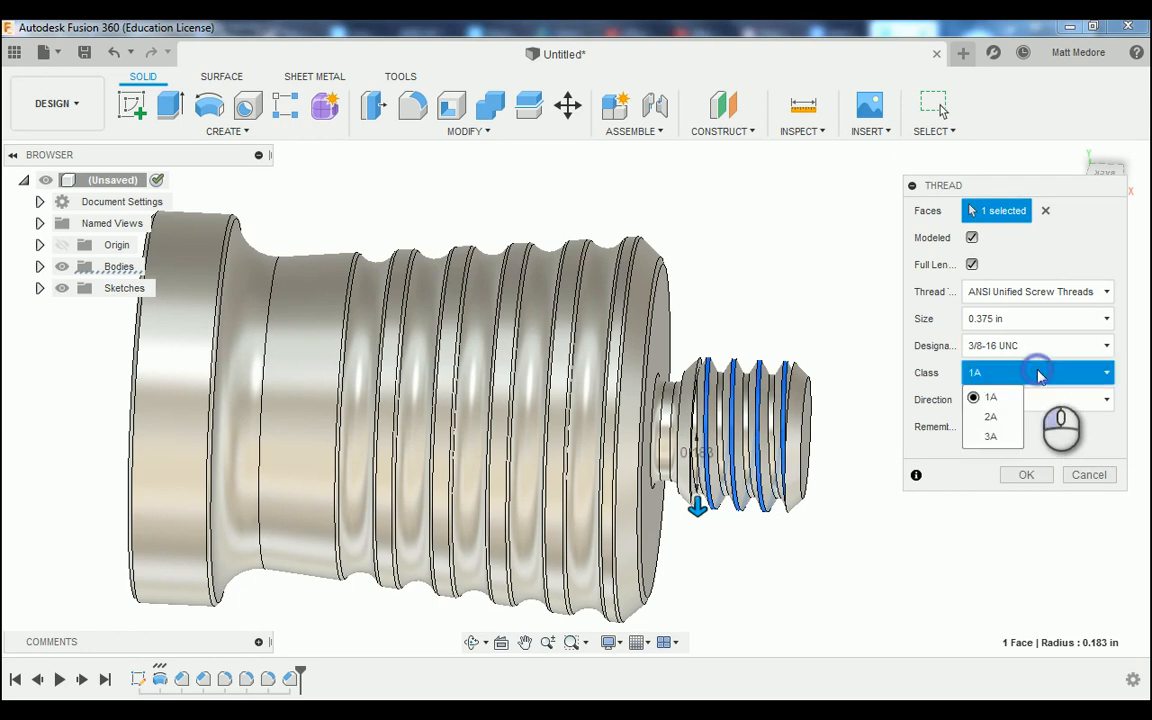
pyautogui.click(1003, 418)
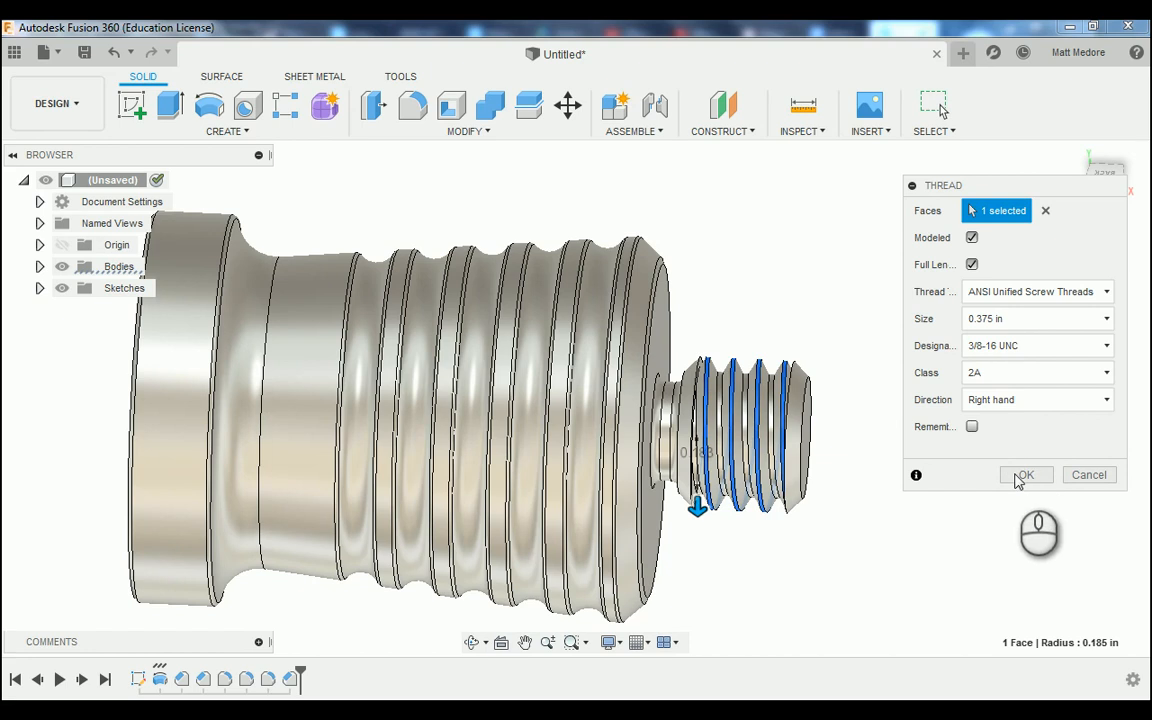
pyautogui.click(1021, 478)
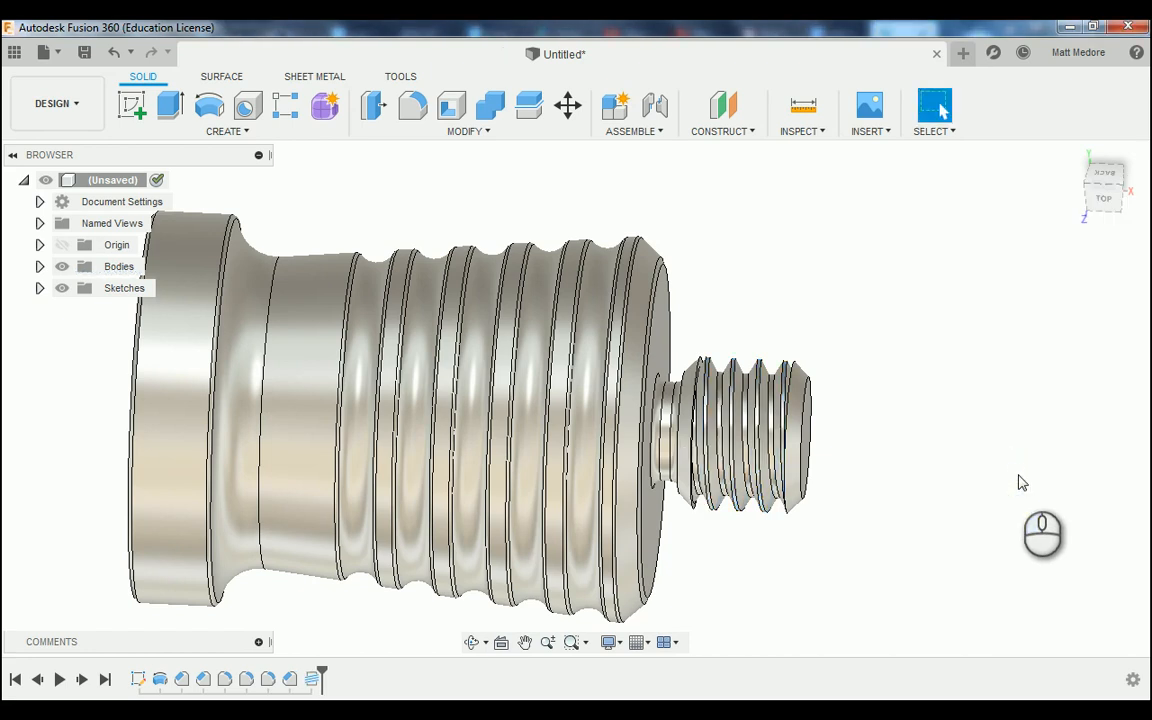
# - Create a new sketch on the flat outer end face of the large flange
pyautogui.scroll(2, 903, 538)
pyautogui.scroll(-1, 905, 527)
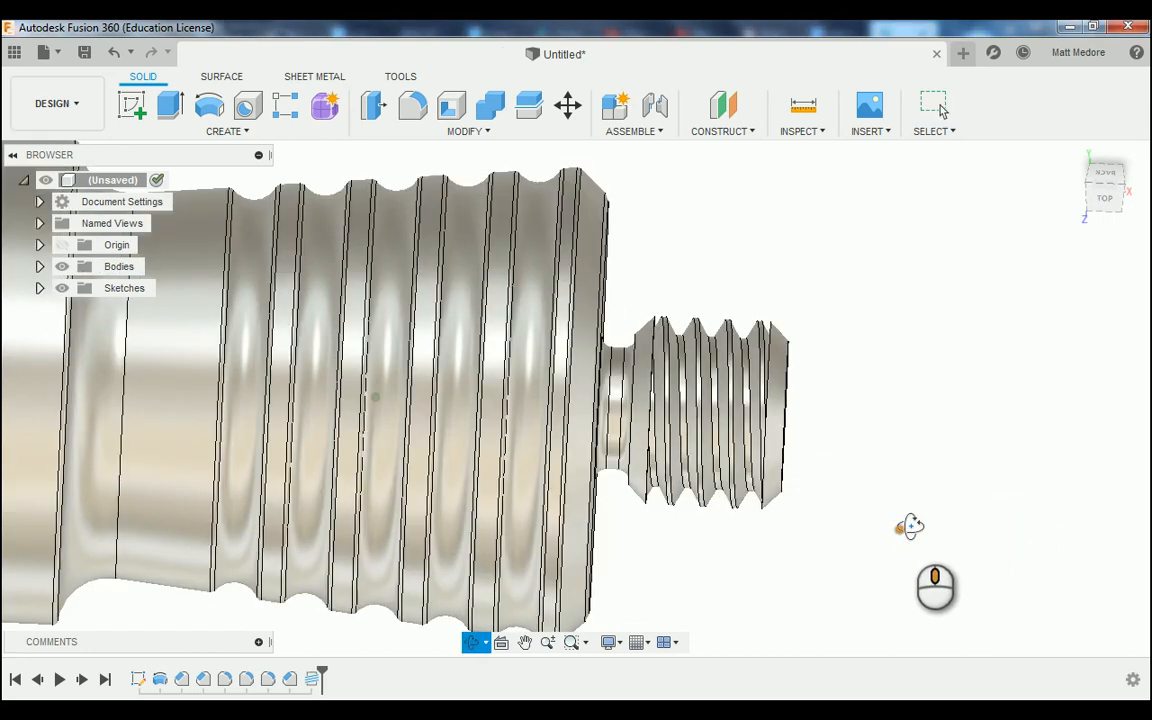
pyautogui.scroll(-1, 948, 535)
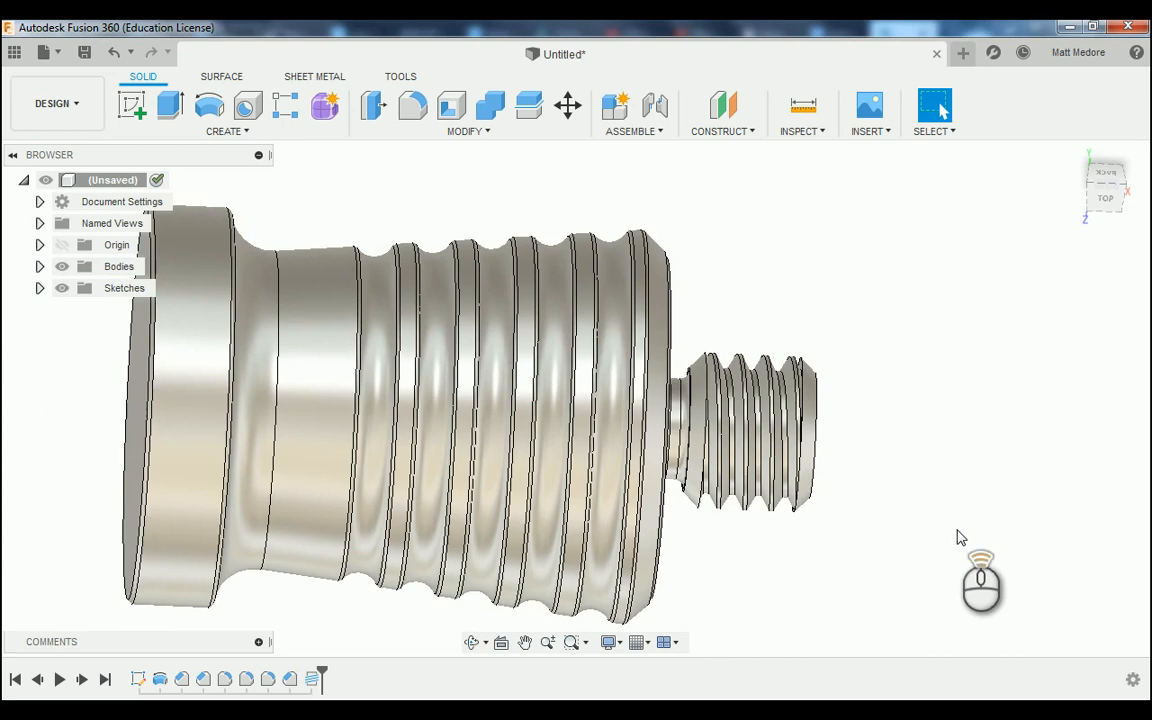
pyautogui.scroll(-2, 958, 536)
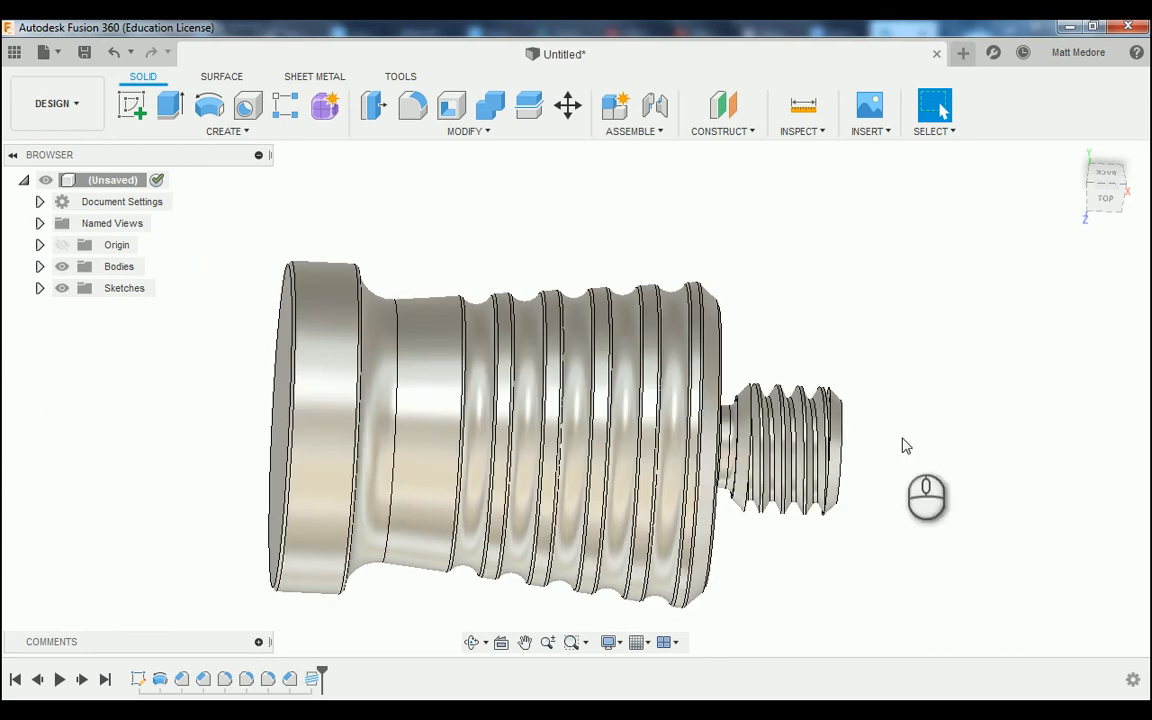
pyautogui.scroll(-1, 810, 329)
pyautogui.keyDown('shift'); pyautogui.moveTo(810, 329); pyautogui.dragTo(914, 327, button='middle'); pyautogui.keyUp('shift')
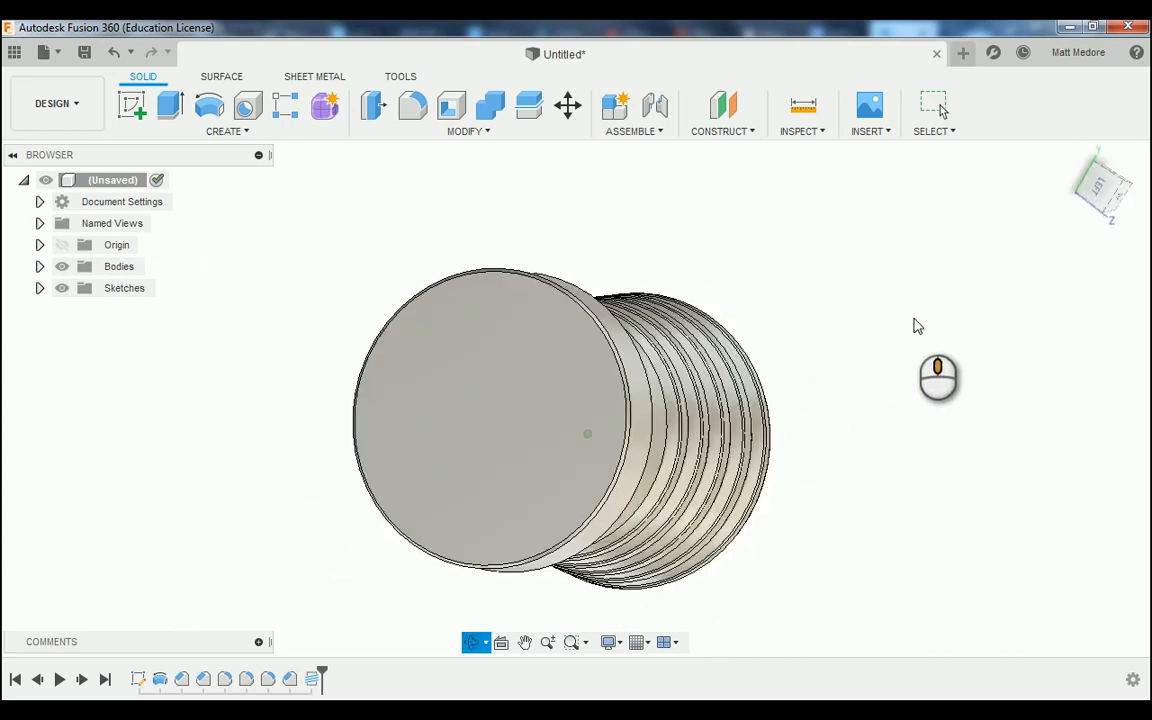
pyautogui.keyDown('shift'); pyautogui.moveTo(743, 289); pyautogui.dragTo(859, 267, button='middle'); pyautogui.keyUp('shift')
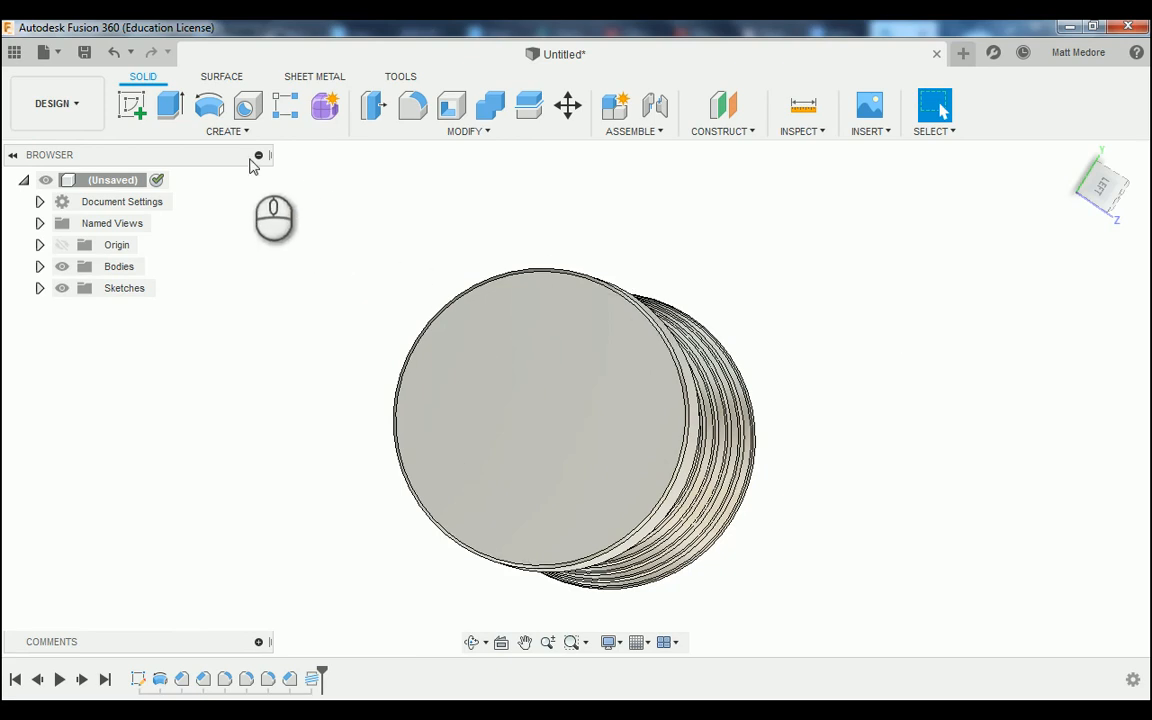
pyautogui.click(200, 131)
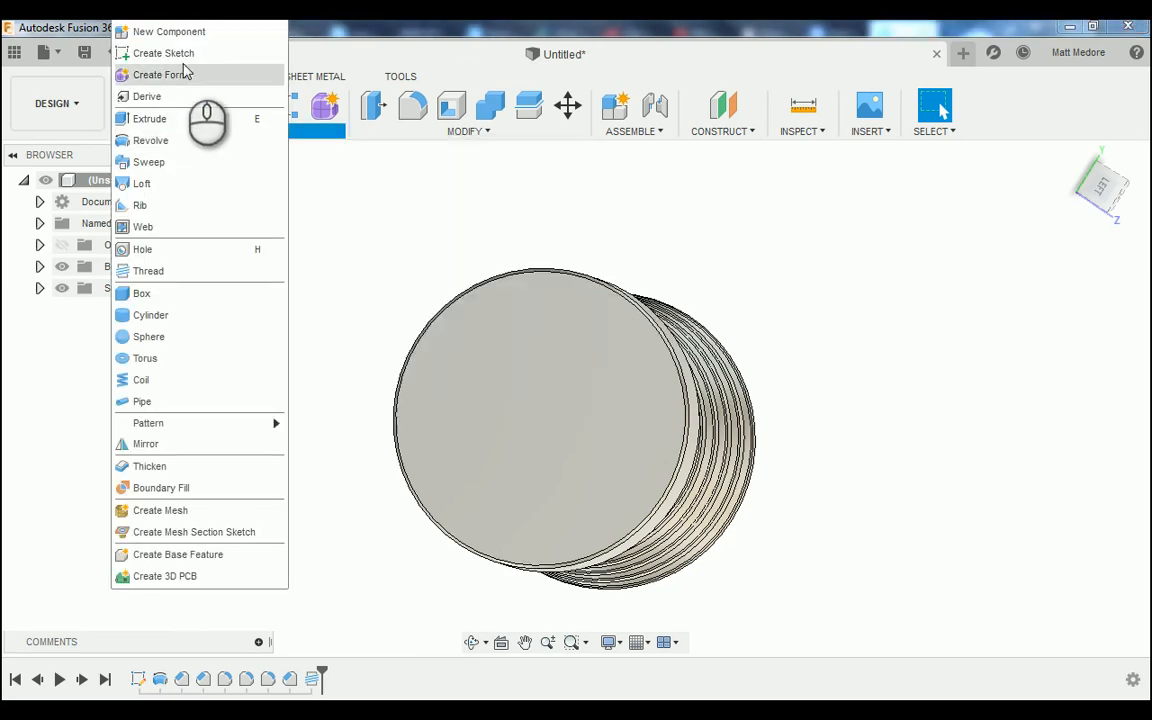
pyautogui.click(185, 52)
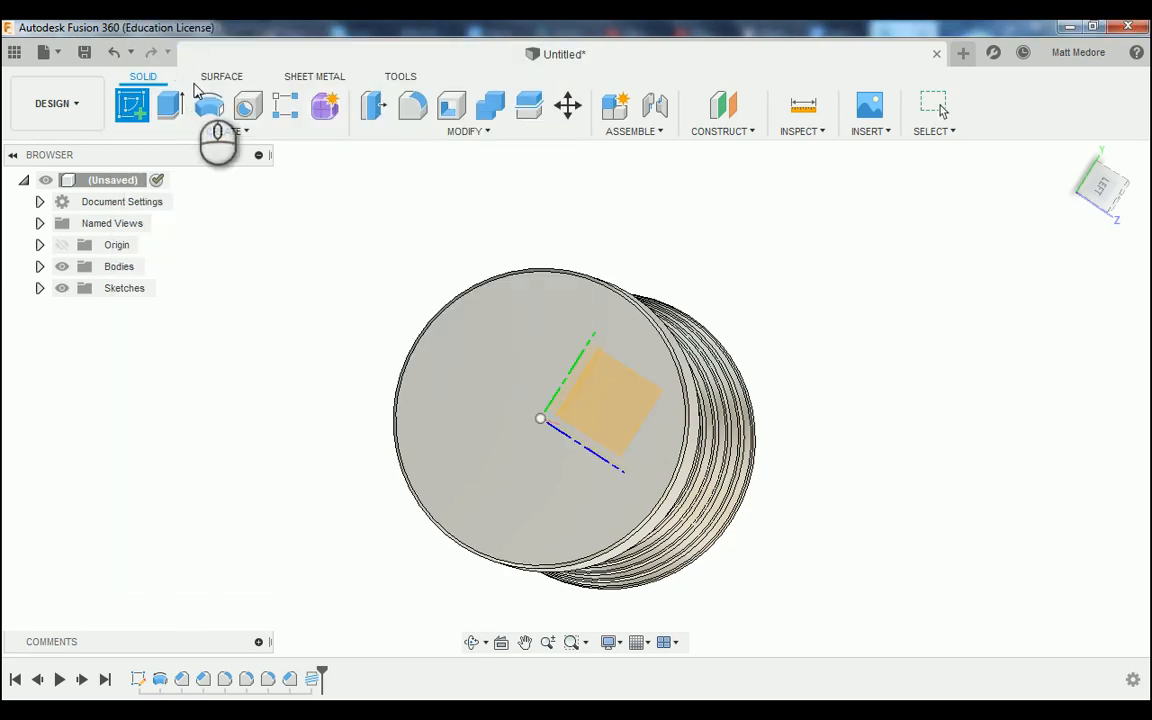
pyautogui.click(471, 455)
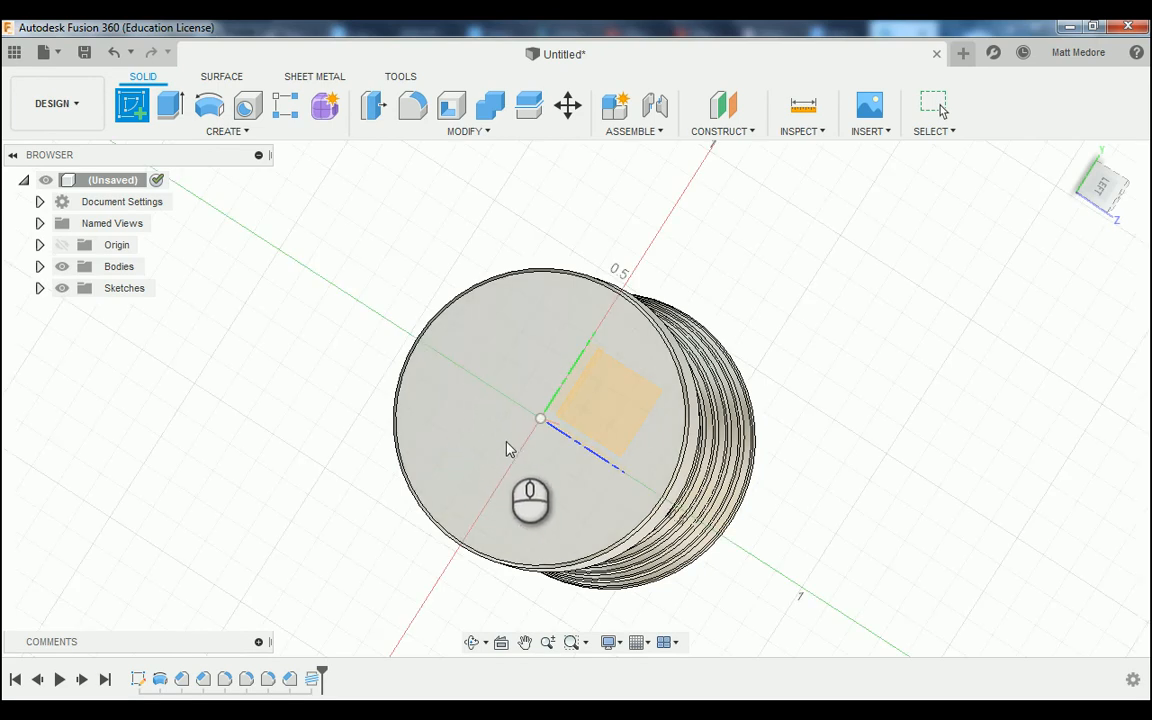
pyautogui.click(463, 410)
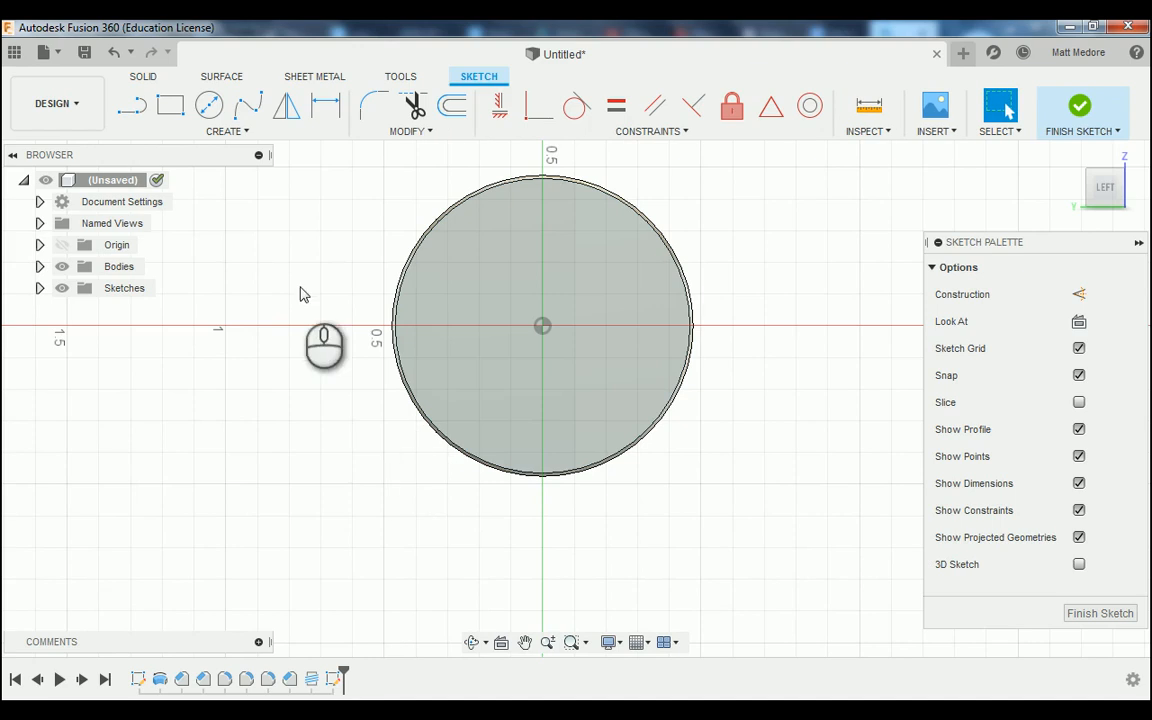
# - Place a single sketch point off-centre on the flange's end face
pyautogui.click(227, 131)
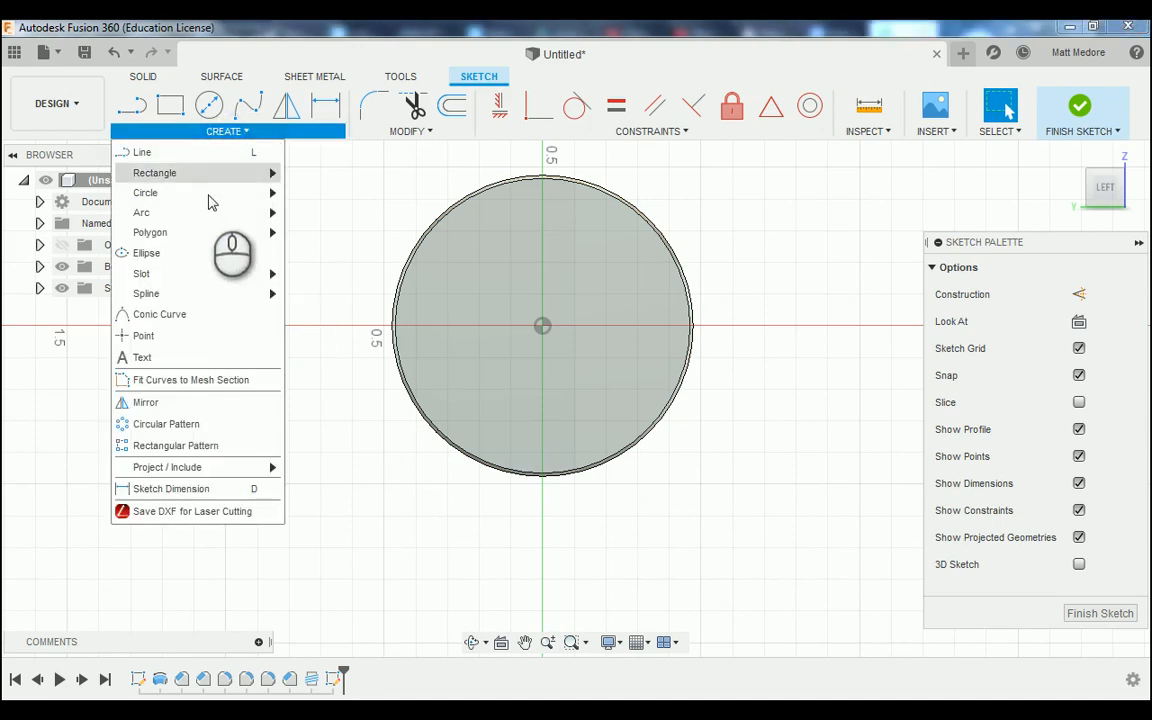
pyautogui.click(170, 336)
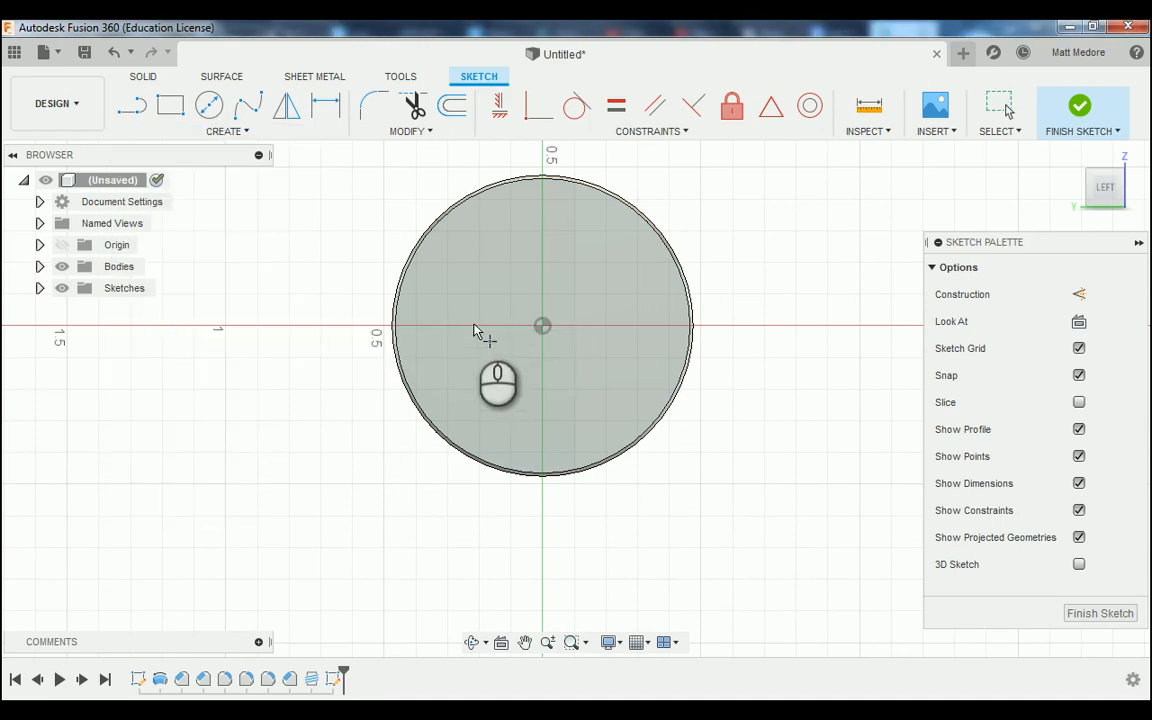
pyautogui.click(476, 262)
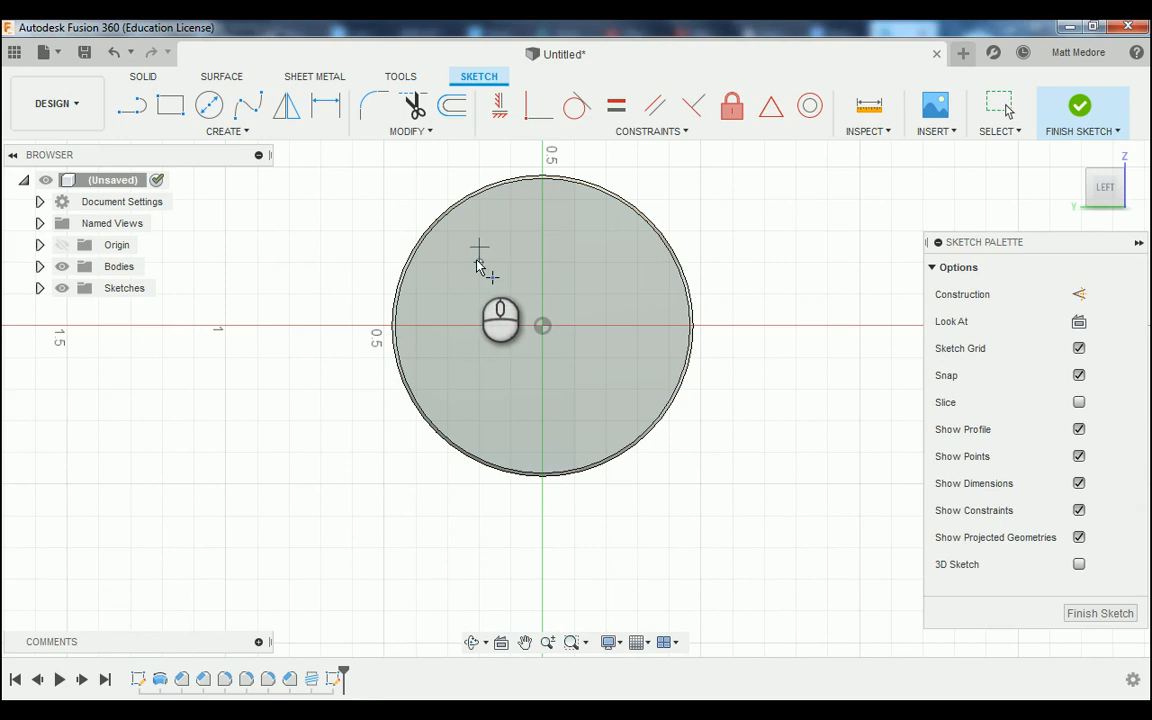
pyautogui.rightClick(786, 210)
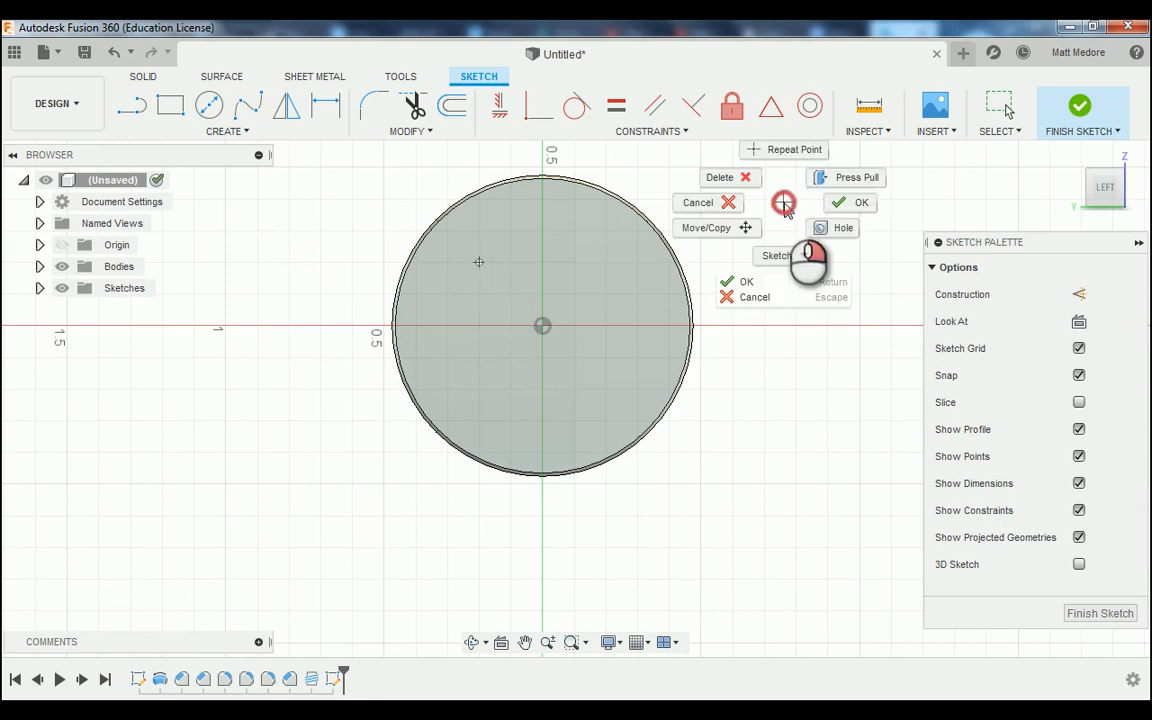
pyautogui.click(826, 201)
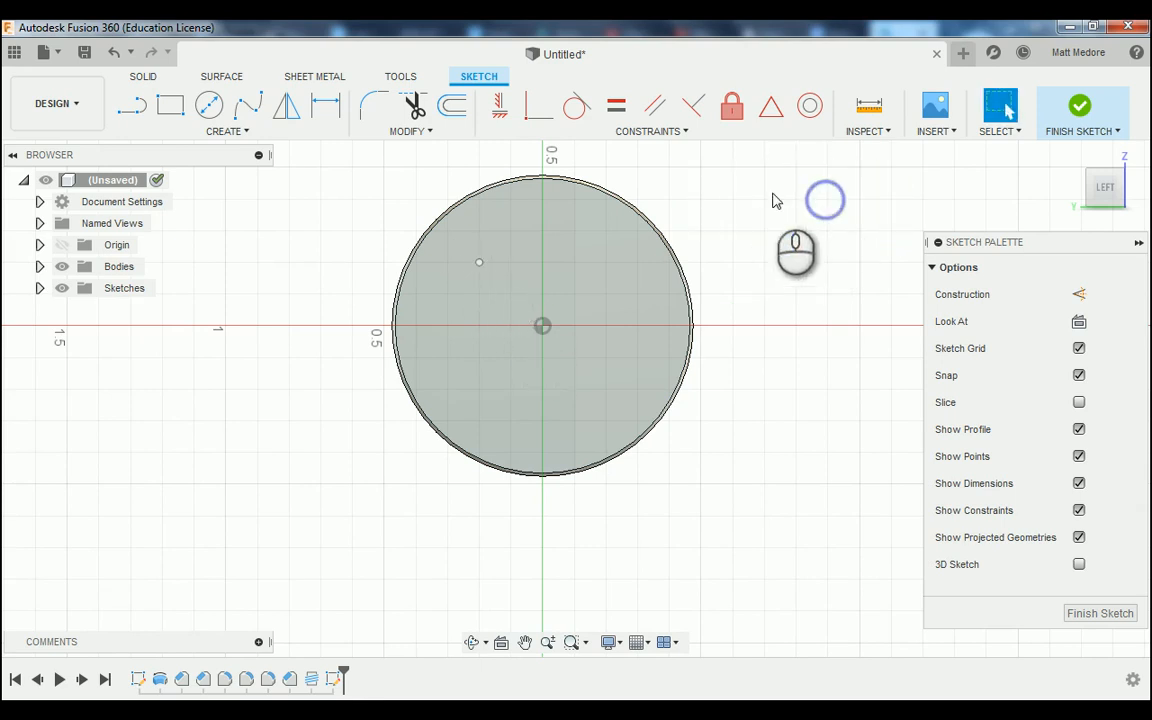
# - Constrain the sketch point coincident with the origin at the face's centre and finish the sketch
pyautogui.click(538, 105)
pyautogui.scroll(2, 586, 303)
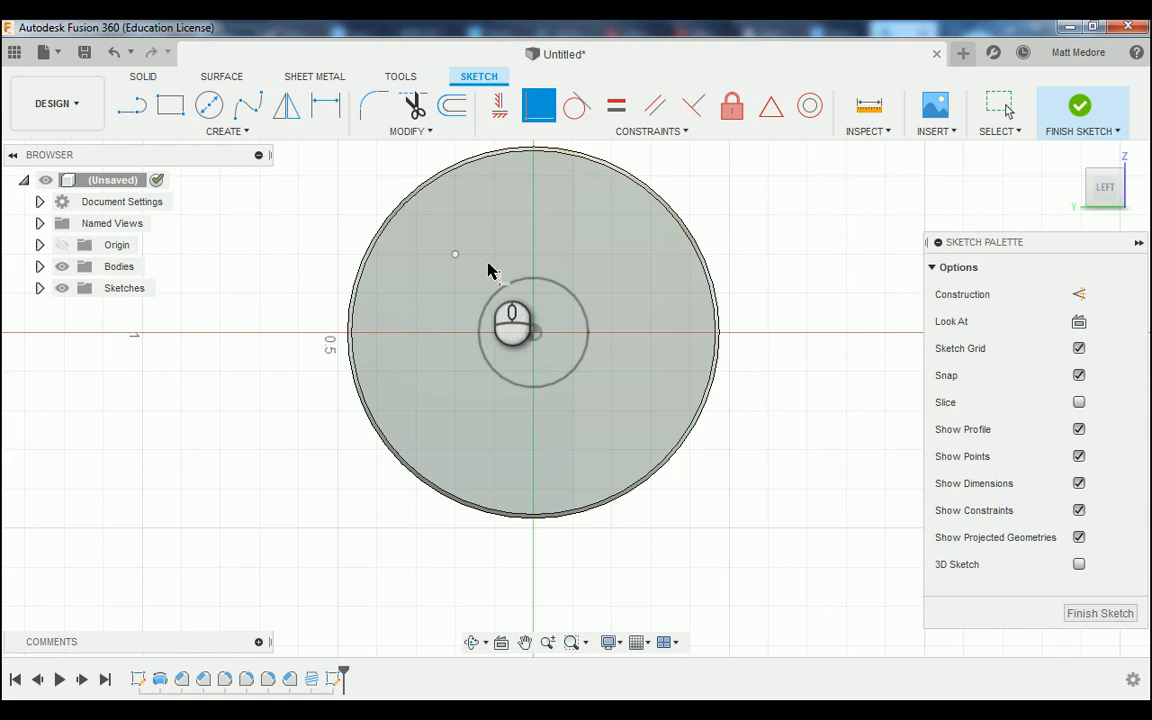
pyautogui.click(456, 255)
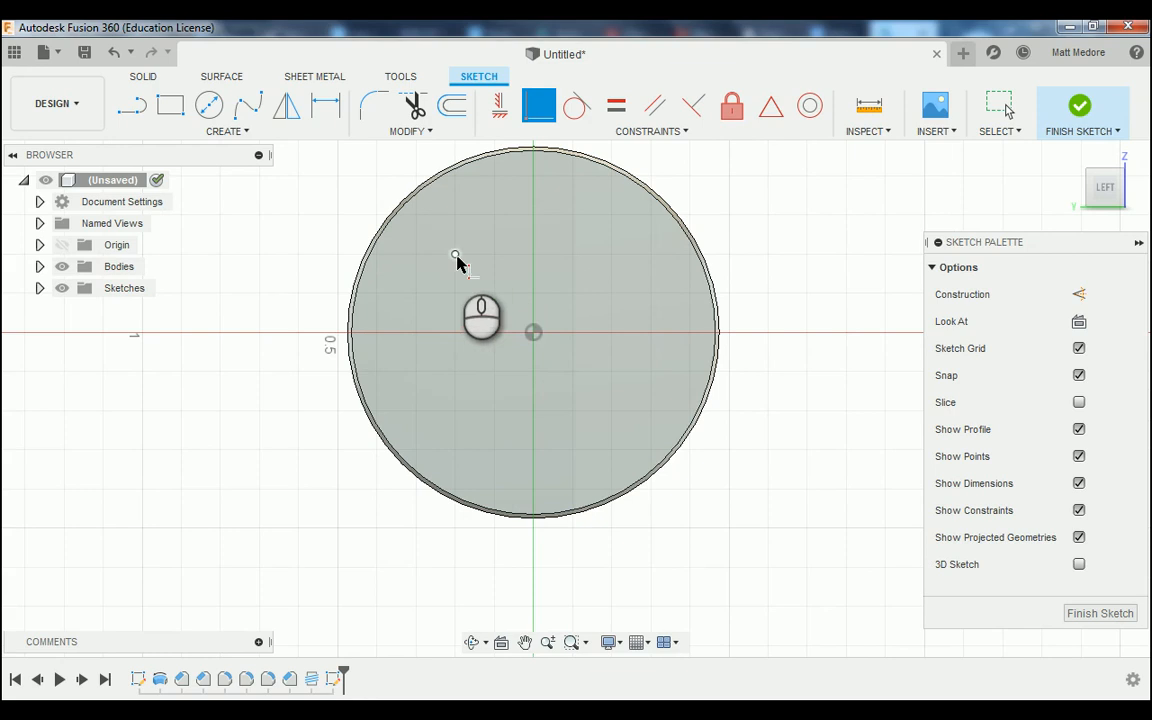
pyautogui.click(536, 333)
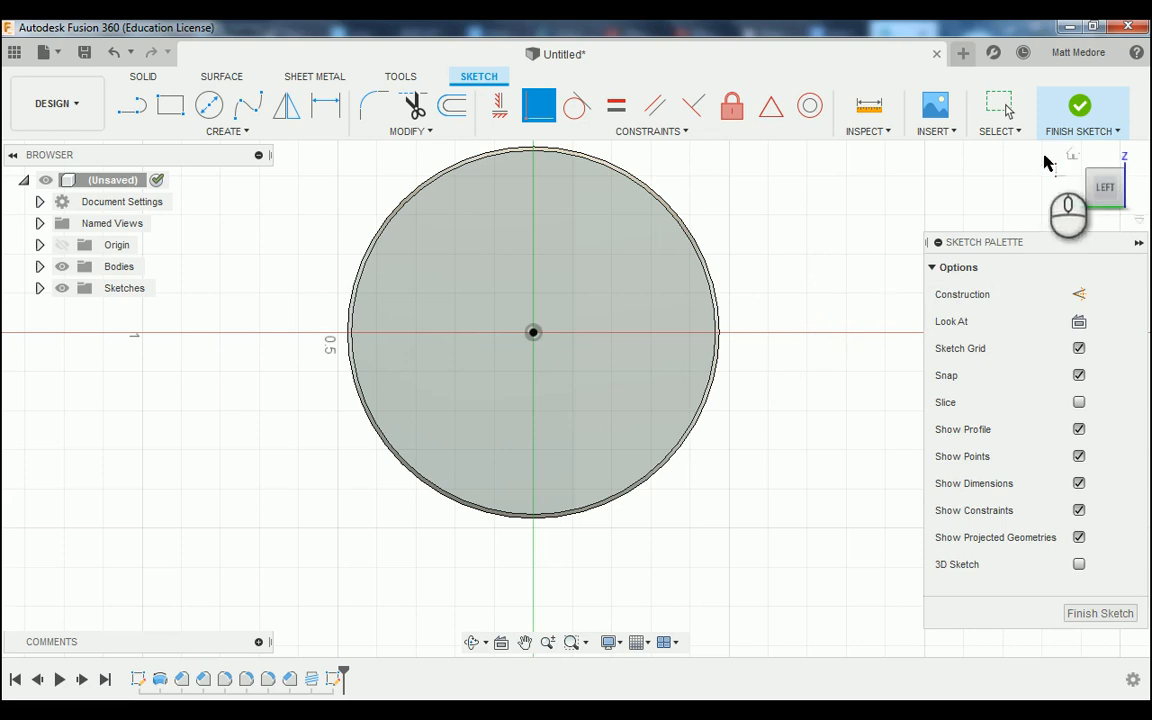
pyautogui.click(1080, 110)
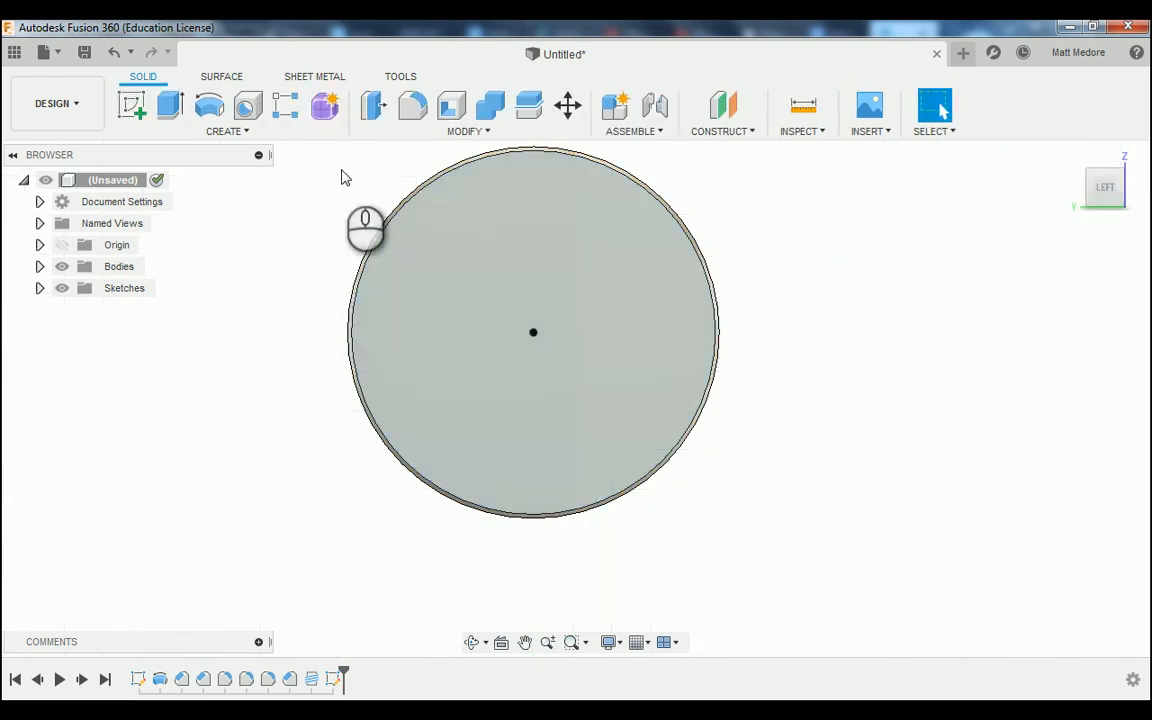
# - Start a tapped hole and place it off-centre on the large flange's flat end face
pyautogui.click(240, 130)
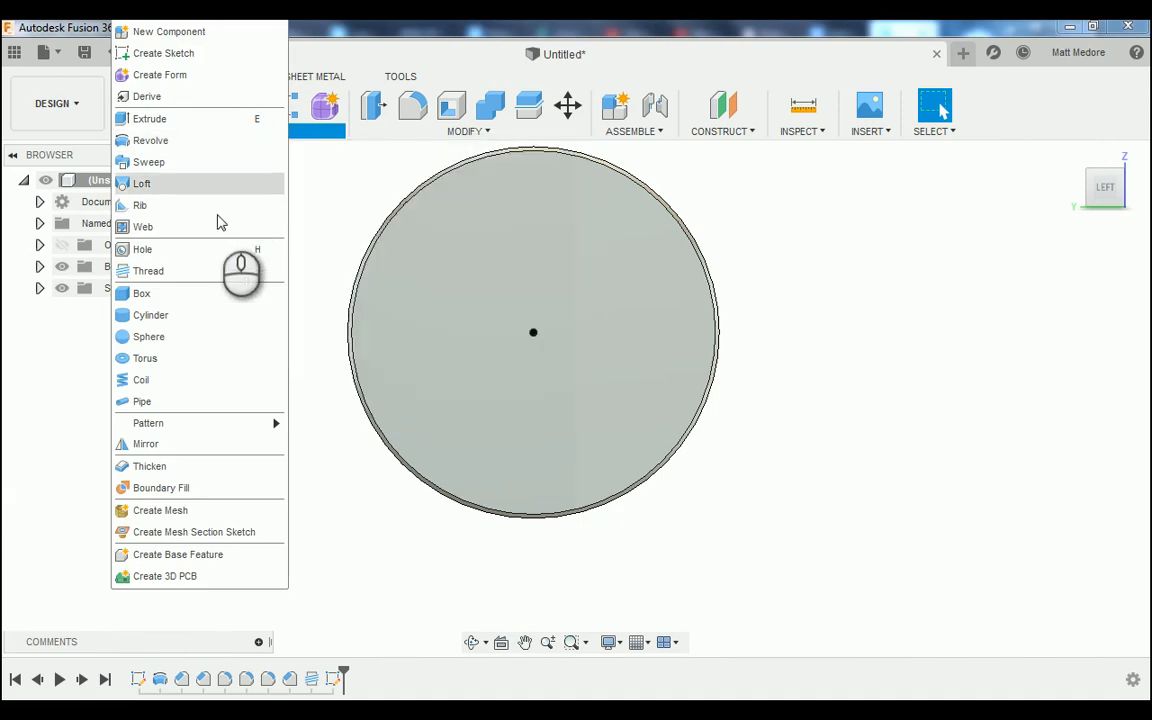
pyautogui.click(210, 250)
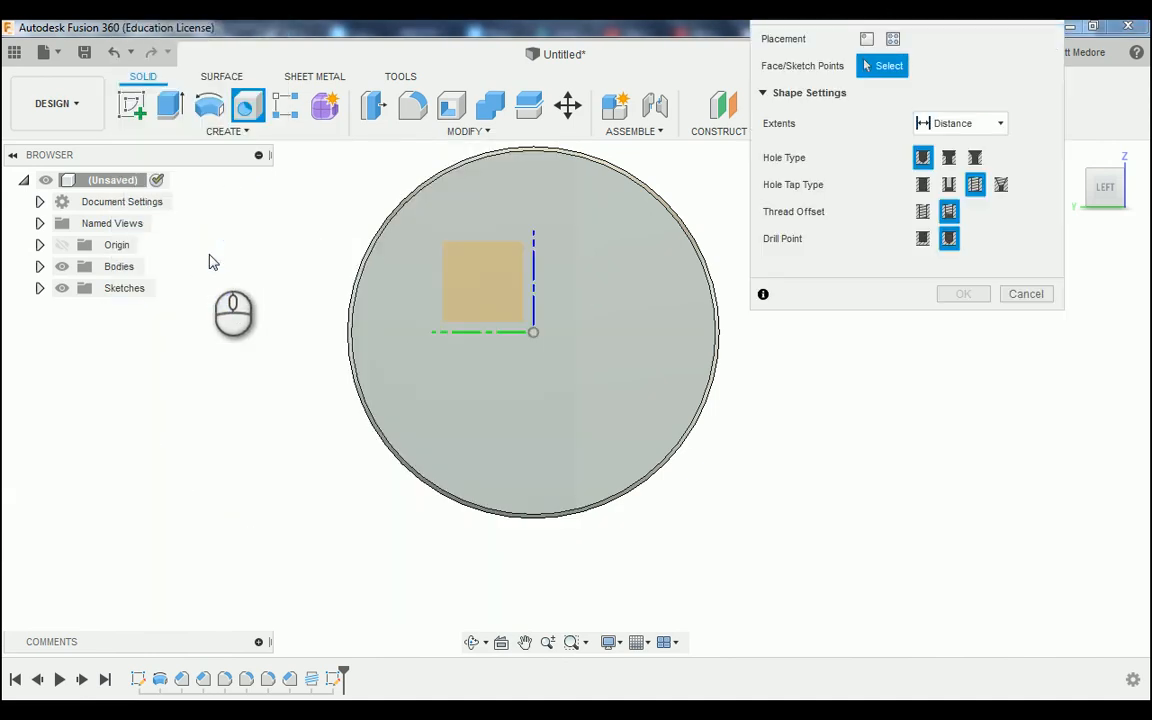
pyautogui.scroll(-2, 365, 499)
pyautogui.scroll(2, 540, 366)
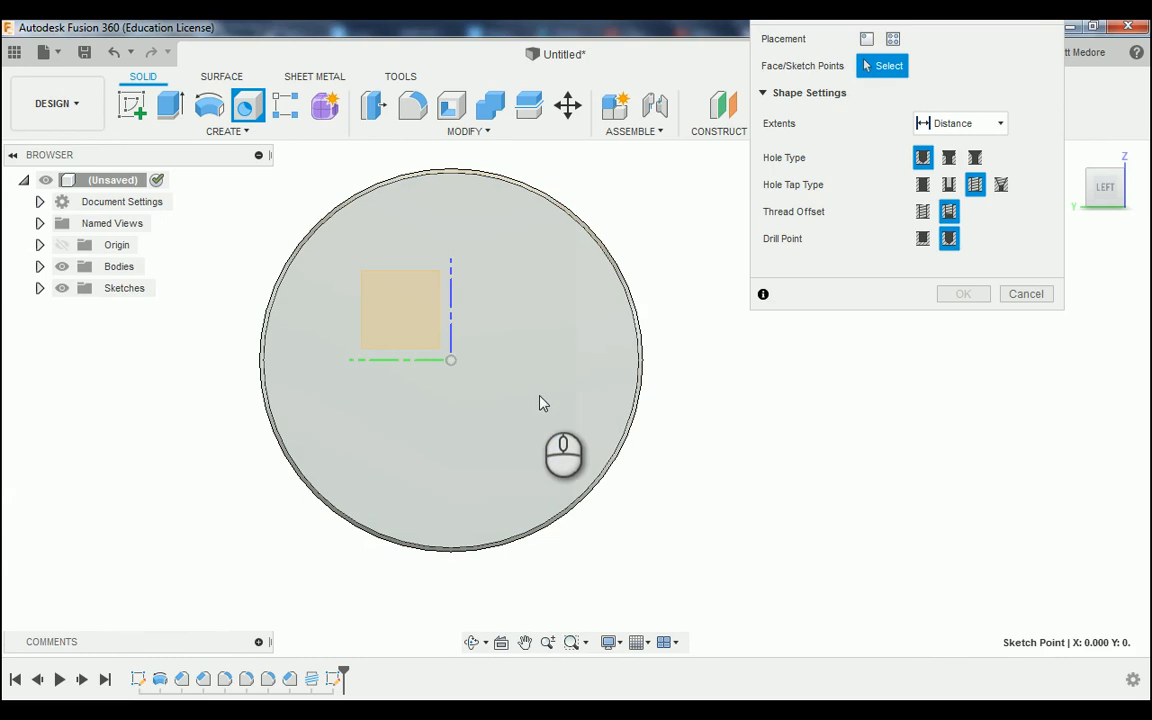
pyautogui.click(540, 356)
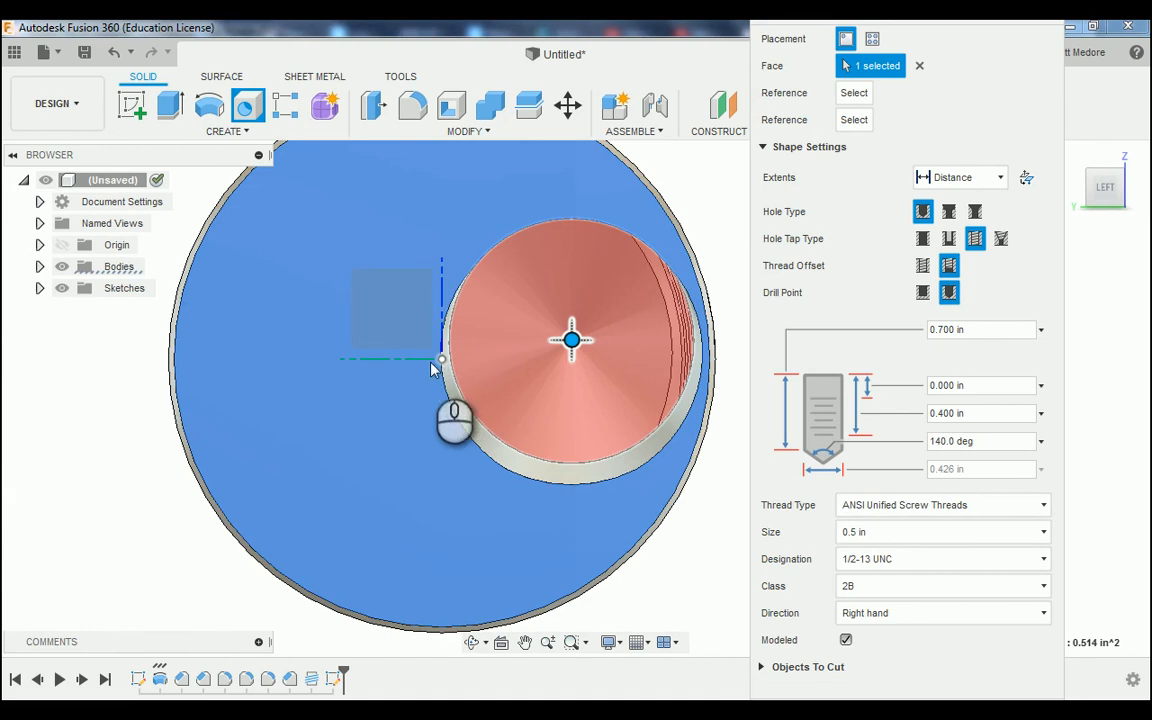
# - Move the hole's centre onto the sketch point at the middle of the flange face
pyautogui.click(62, 245)
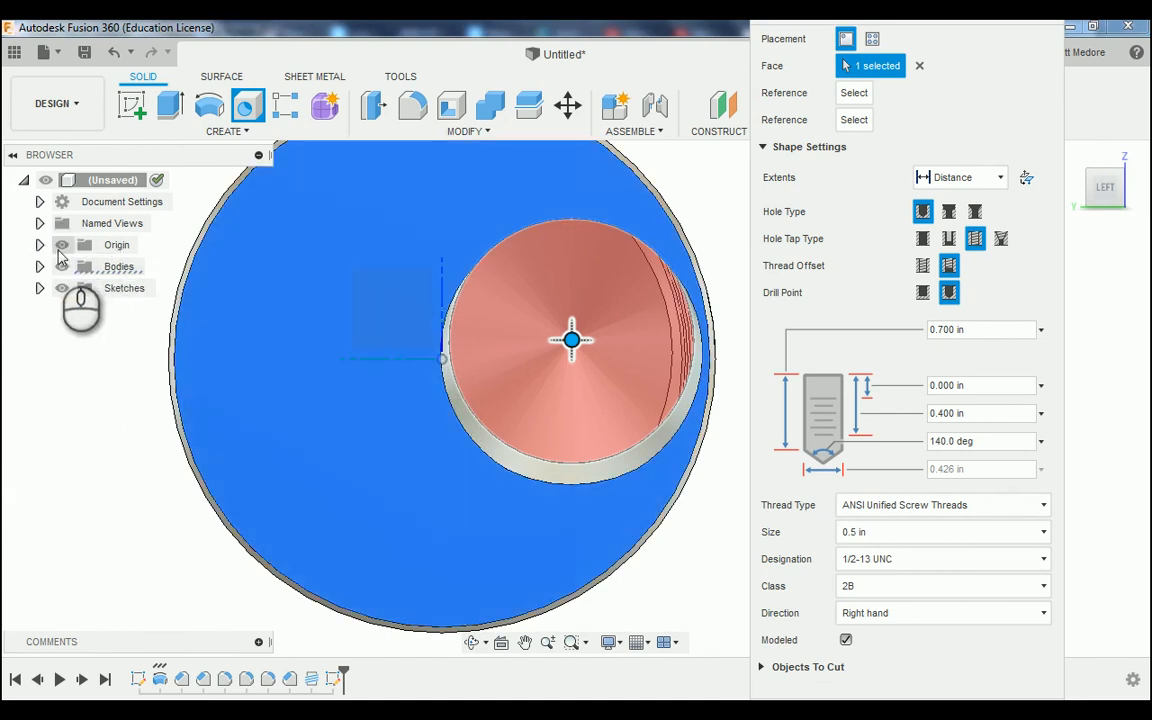
pyautogui.scroll(3, 374, 400)
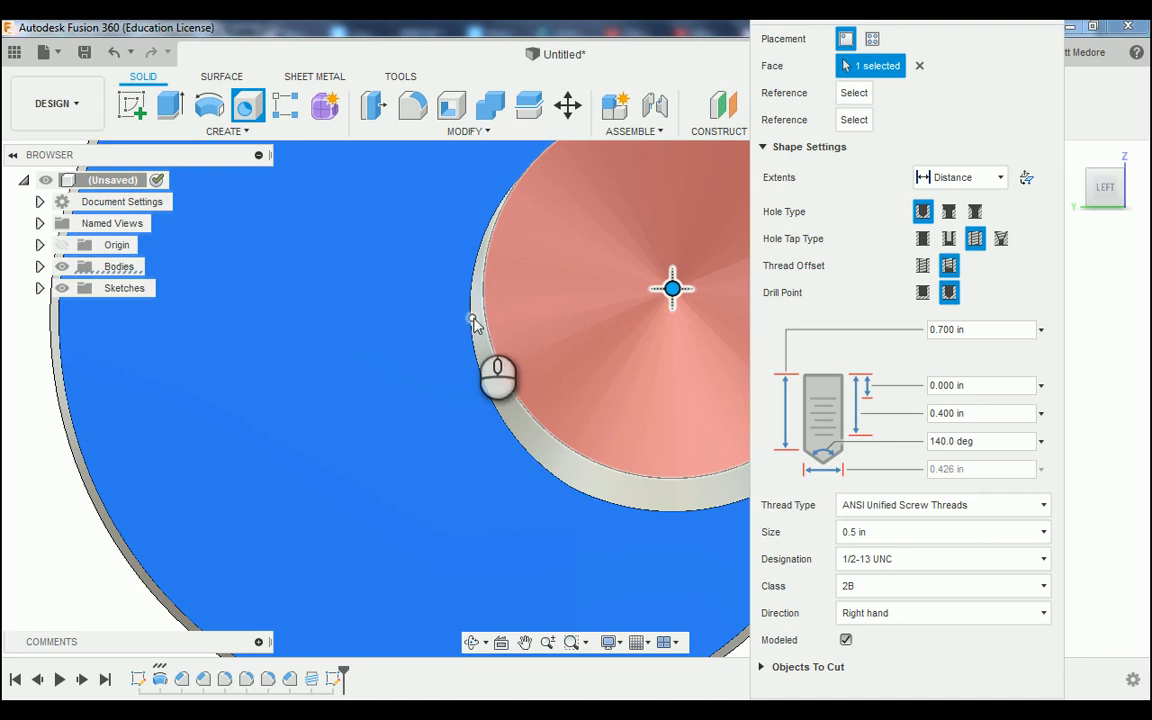
pyautogui.moveTo(676, 358); pyautogui.dragTo(474, 385, button='middle')
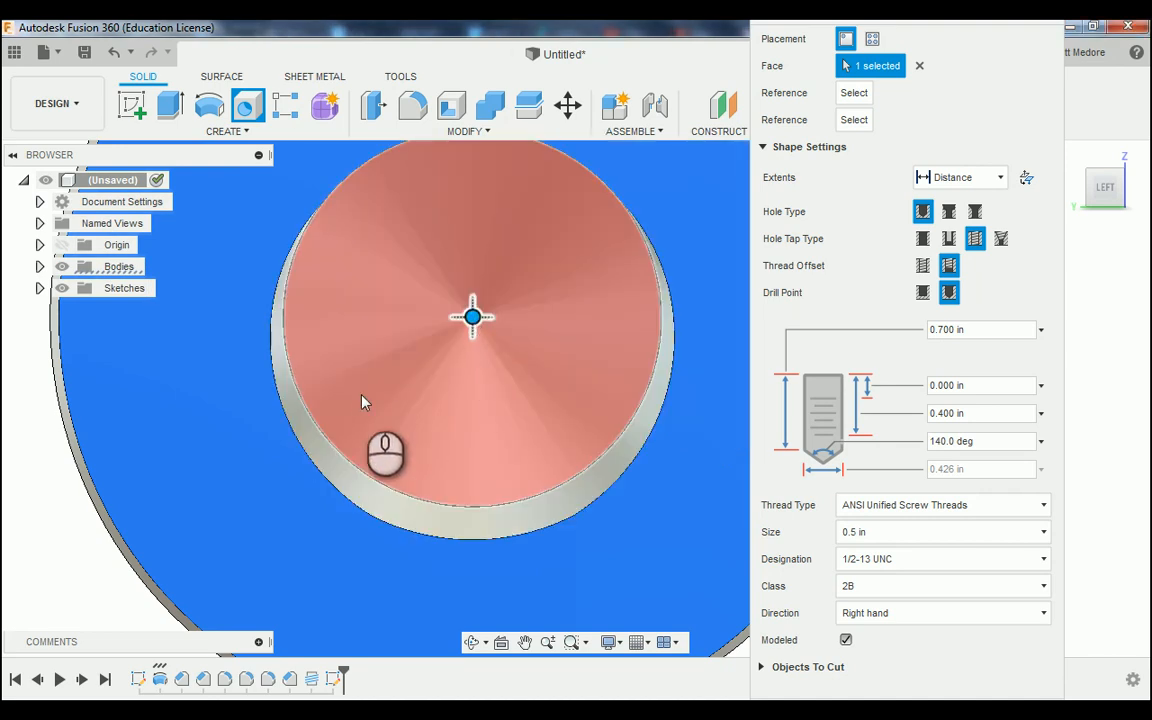
# - Set the tapped hole's total depth to 0.700 in and its thread depth to 0.400 in
pyautogui.scroll(-2, 363, 401)
pyautogui.scroll(-3, 363, 401)
pyautogui.keyDown('shift'); pyautogui.moveTo(589, 535); pyautogui.dragTo(586, 481, button='middle'); pyautogui.keyUp('shift')
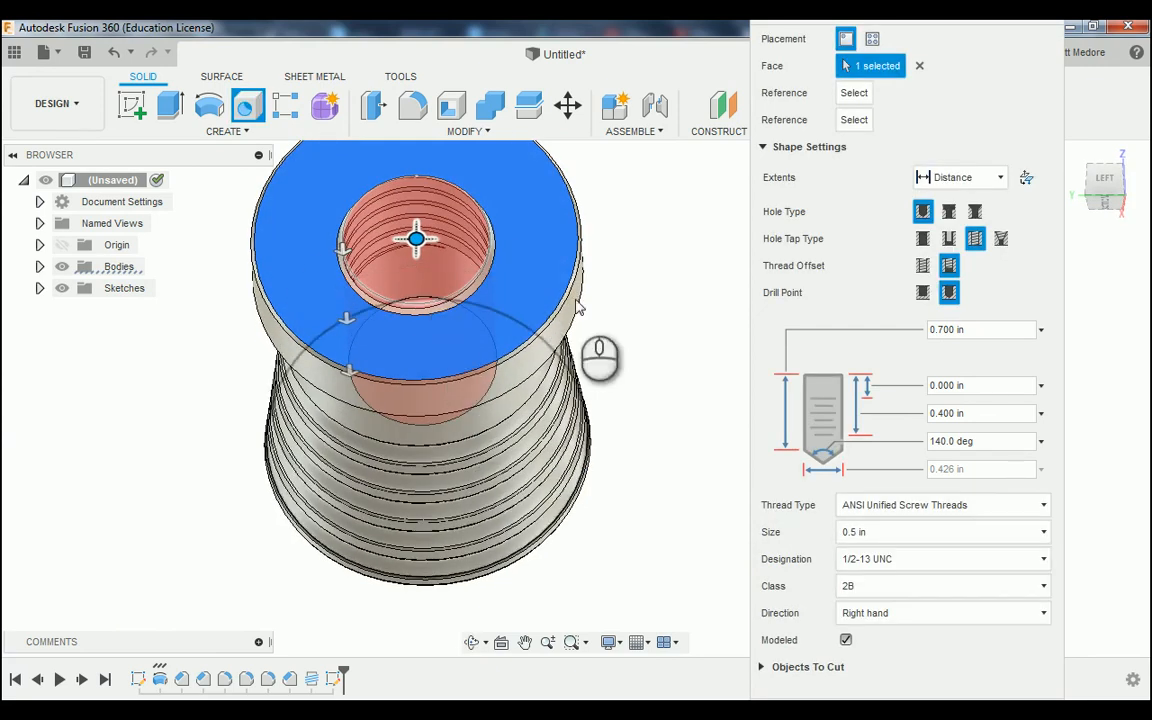
pyautogui.keyDown('shift'); pyautogui.moveTo(634, 284); pyautogui.dragTo(640, 303, button='middle'); pyautogui.keyUp('shift')
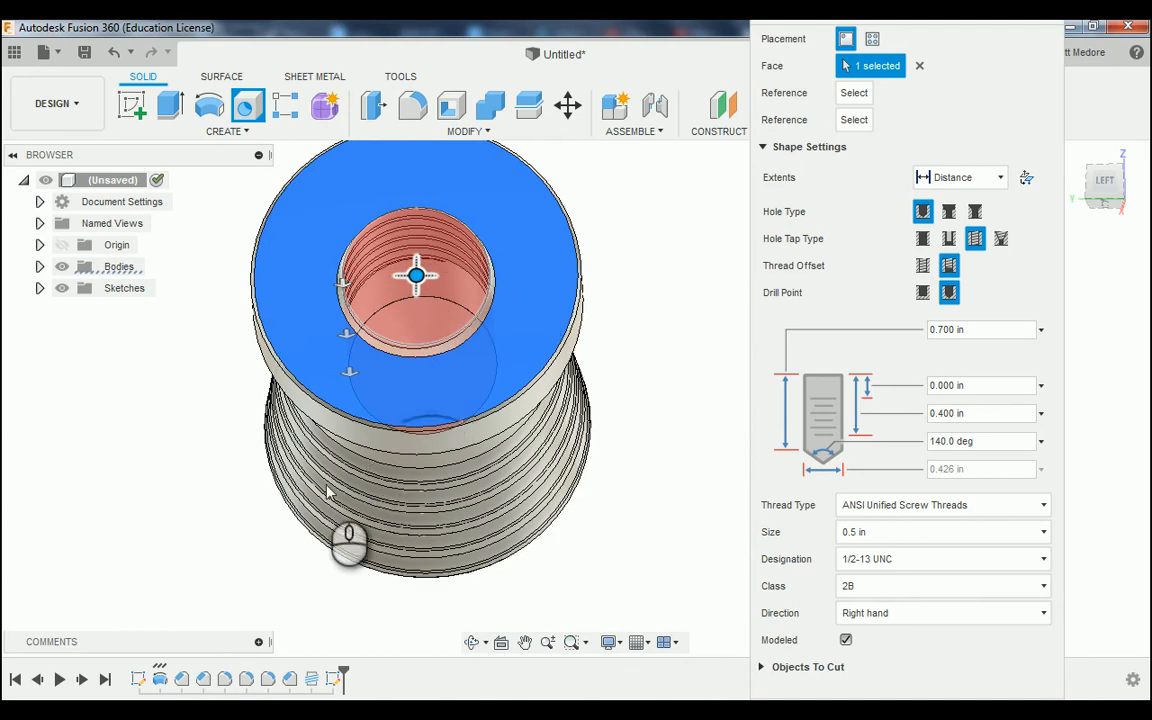
pyautogui.keyDown('shift'); pyautogui.moveTo(326, 490); pyautogui.dragTo(322, 482, button='middle'); pyautogui.keyUp('shift')
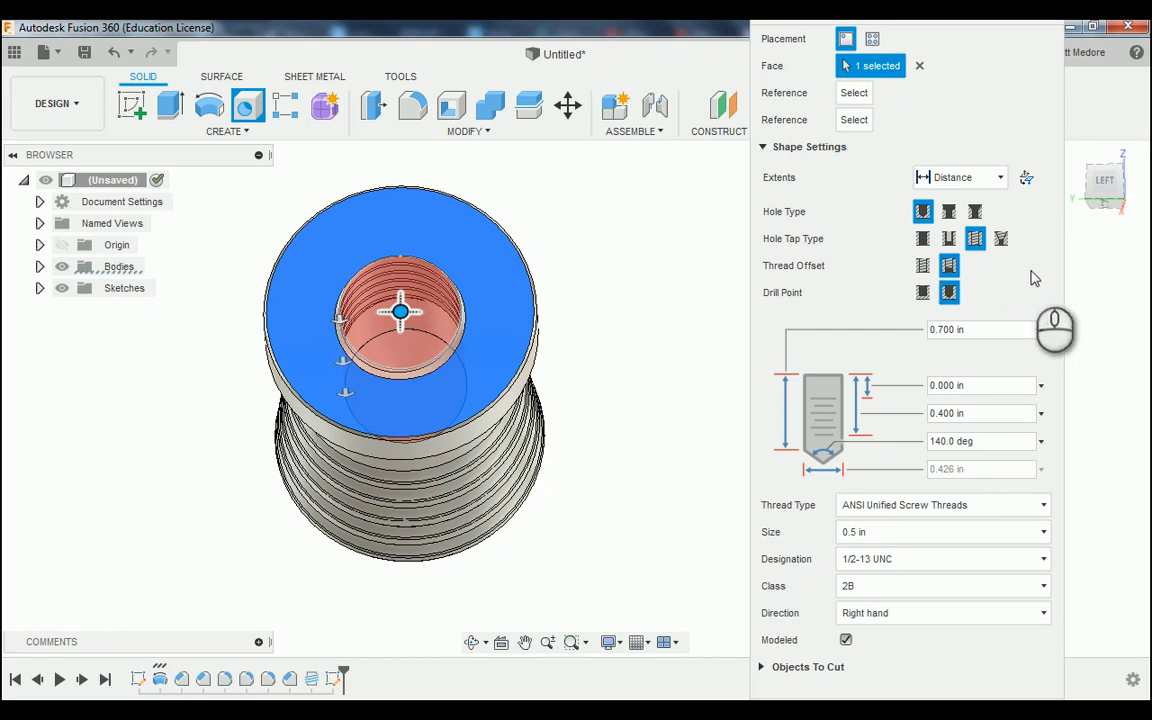
pyautogui.click(983, 329)
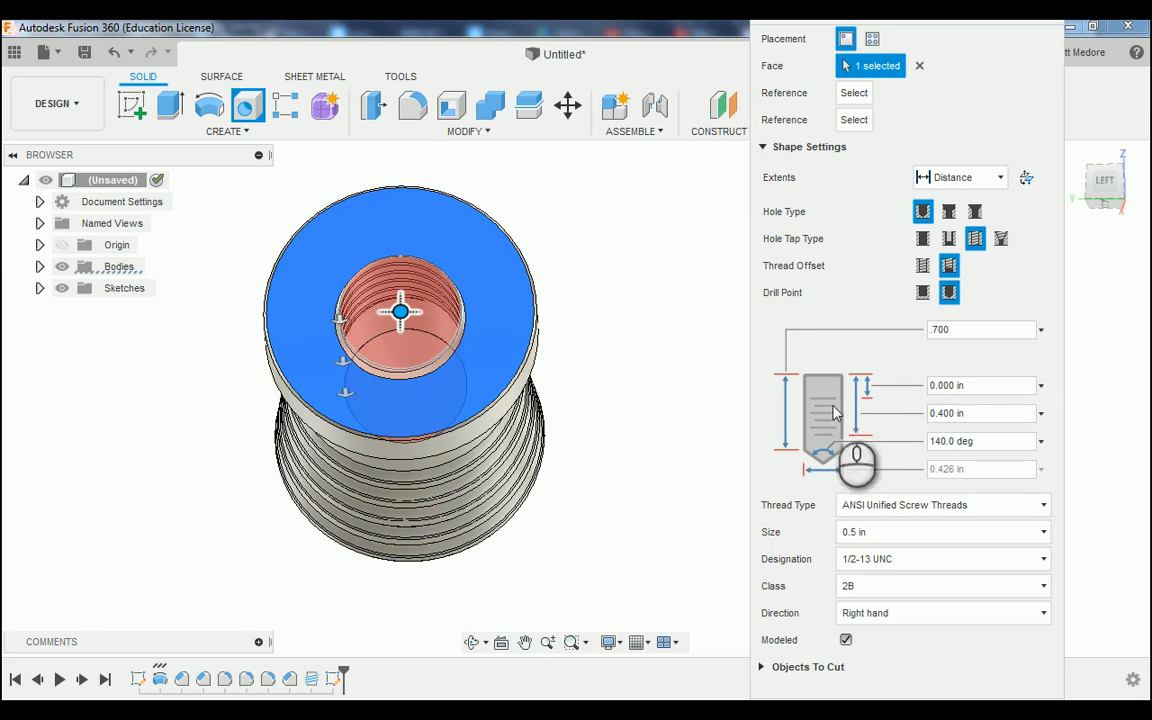
pyautogui.click(962, 412)
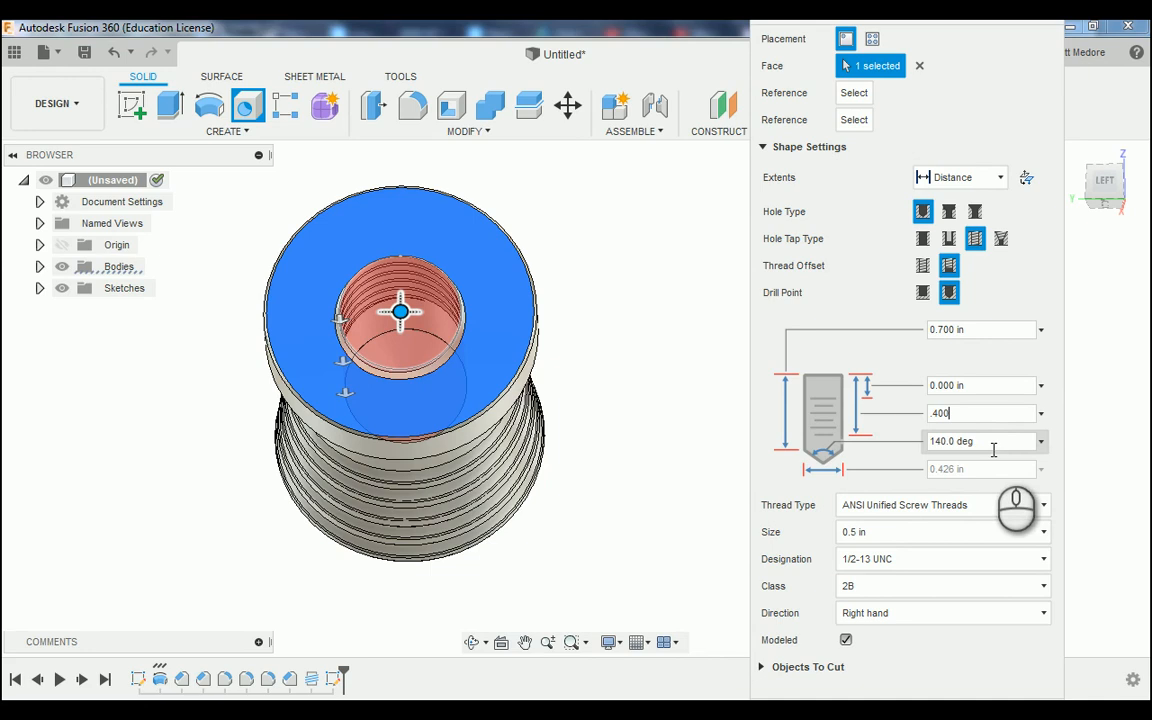
pyautogui.click(993, 445)
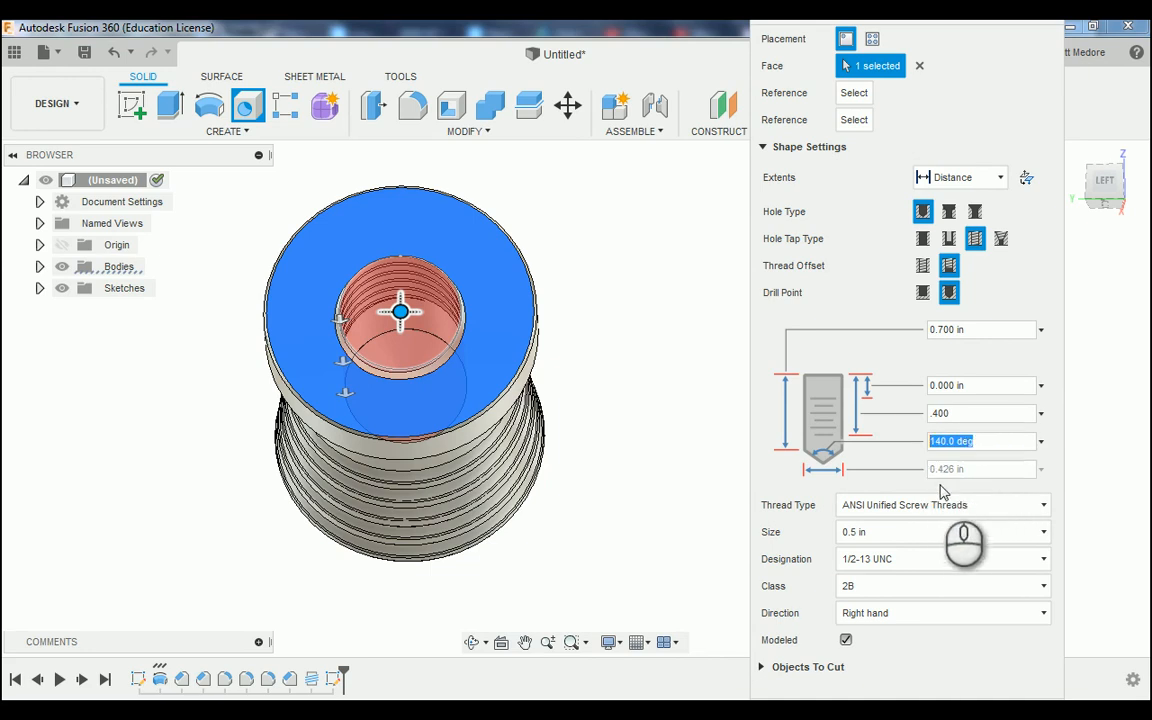
# - Choose thread size 0.5 in, designation 1/2-13 UNC and class 2B for the tapped hole, and create it
pyautogui.click(917, 535)
pyautogui.scroll(-1, 905, 470)
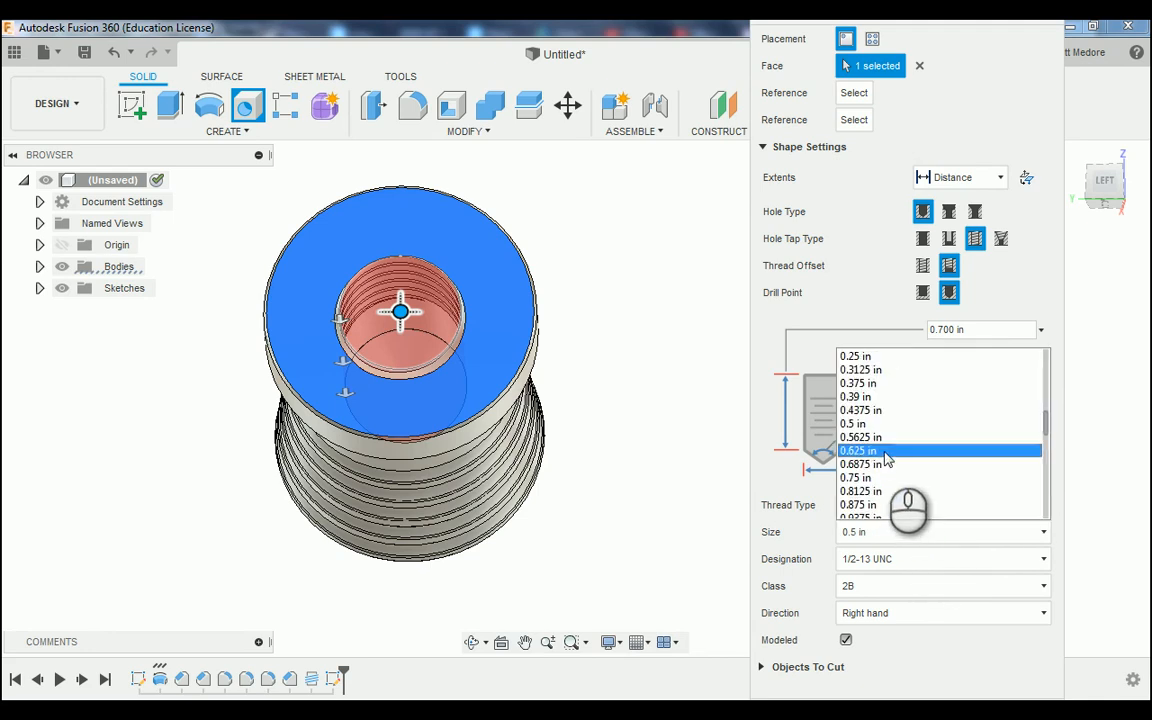
pyautogui.click(890, 428)
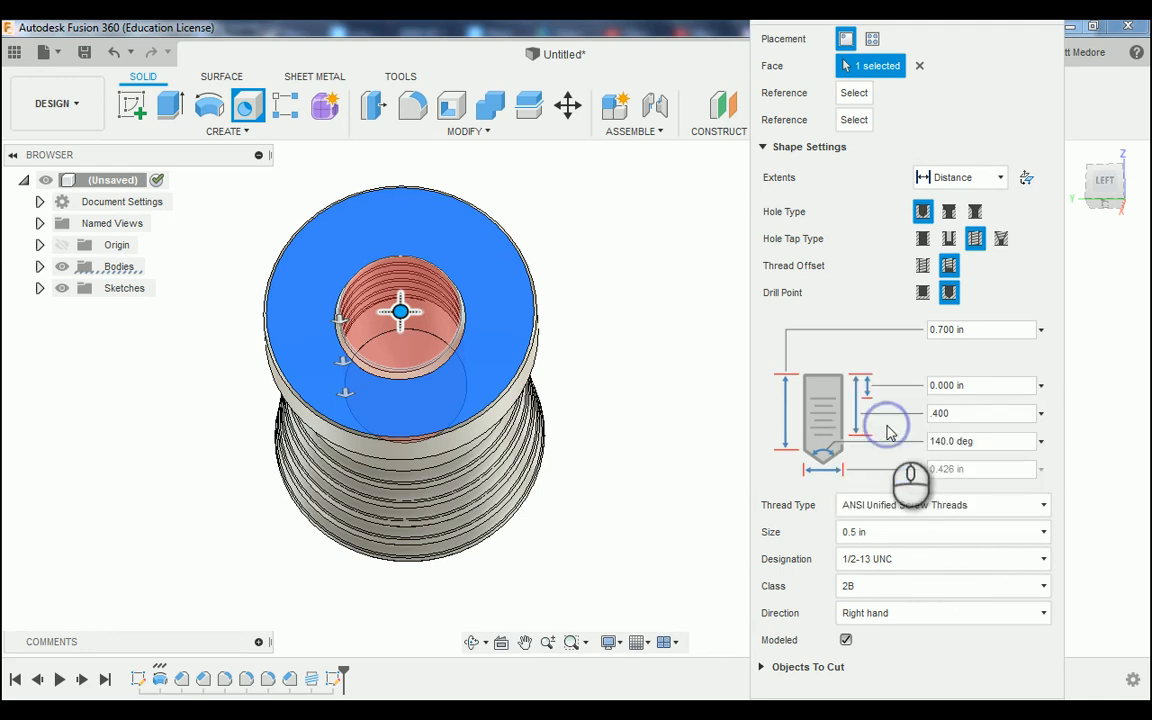
pyautogui.click(918, 559)
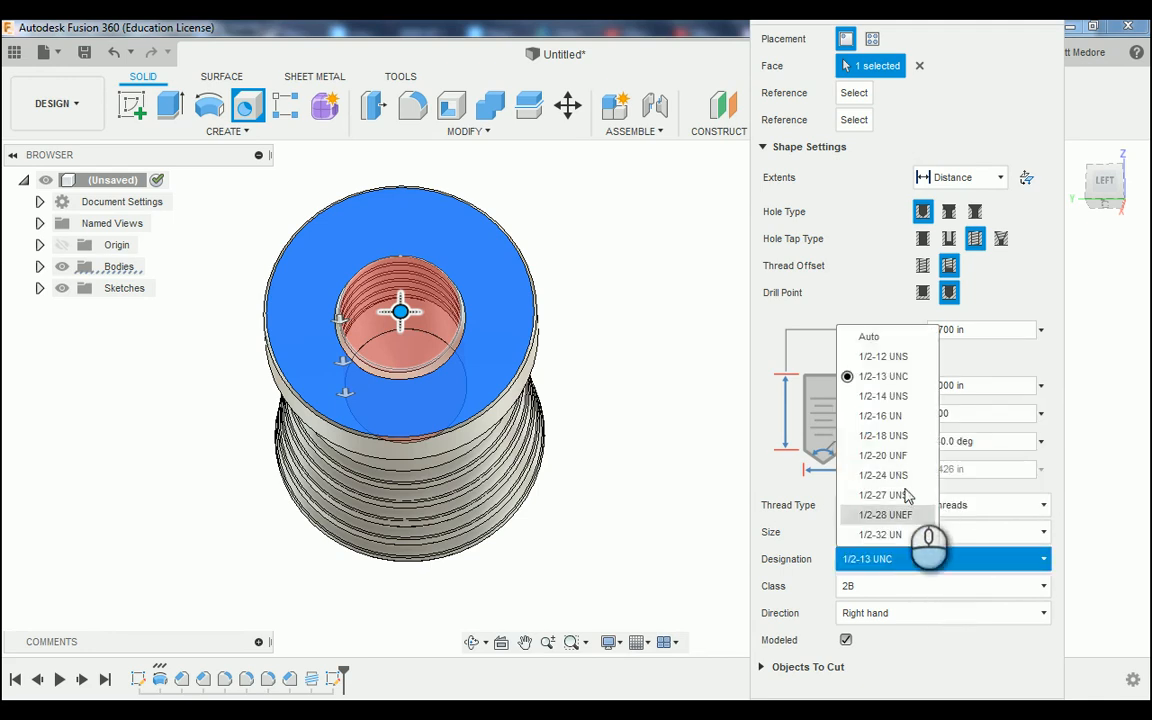
pyautogui.click(918, 381)
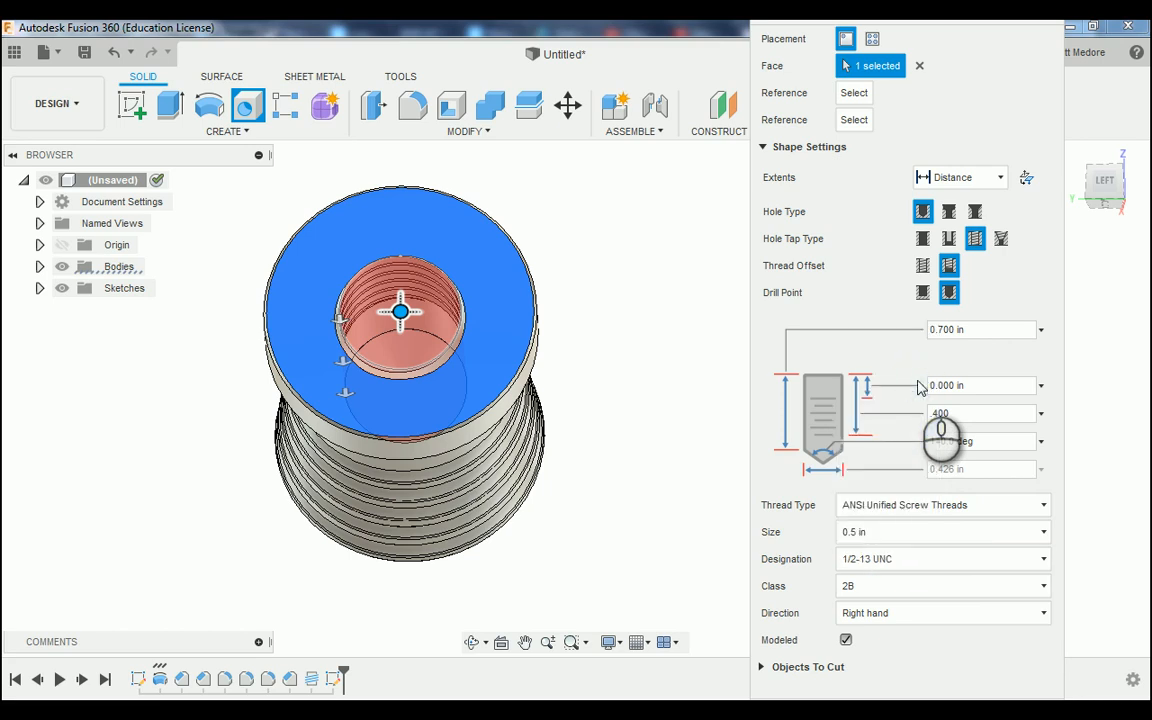
pyautogui.click(910, 590)
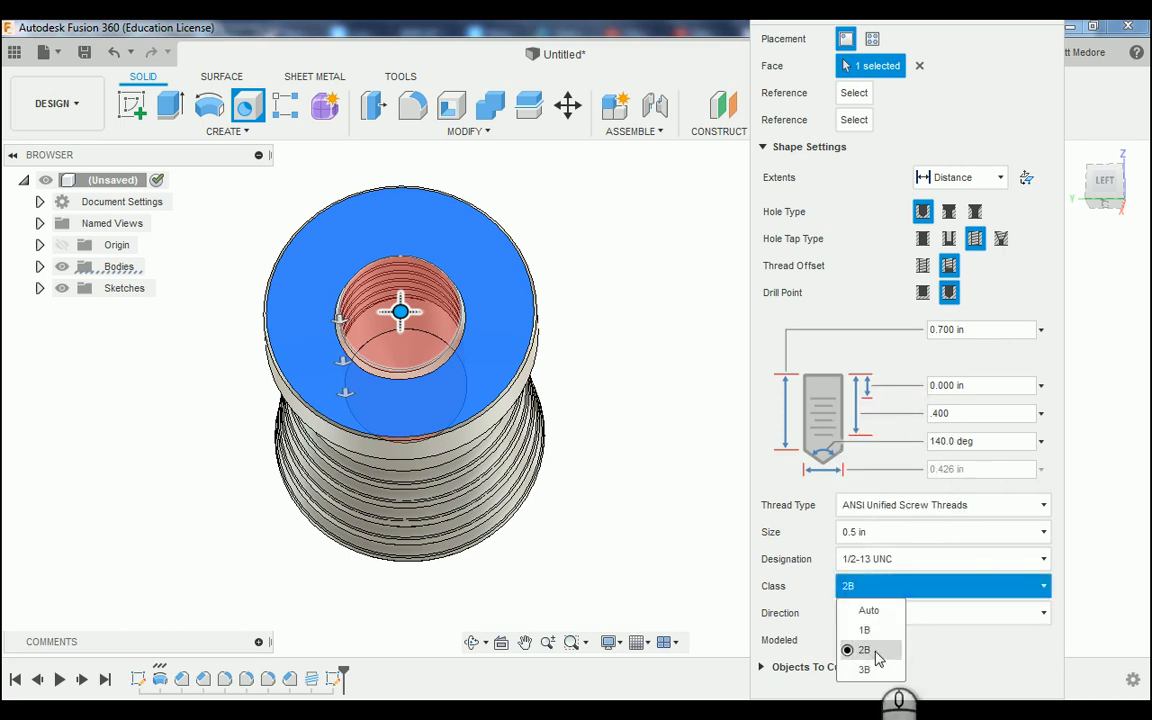
pyautogui.click(876, 652)
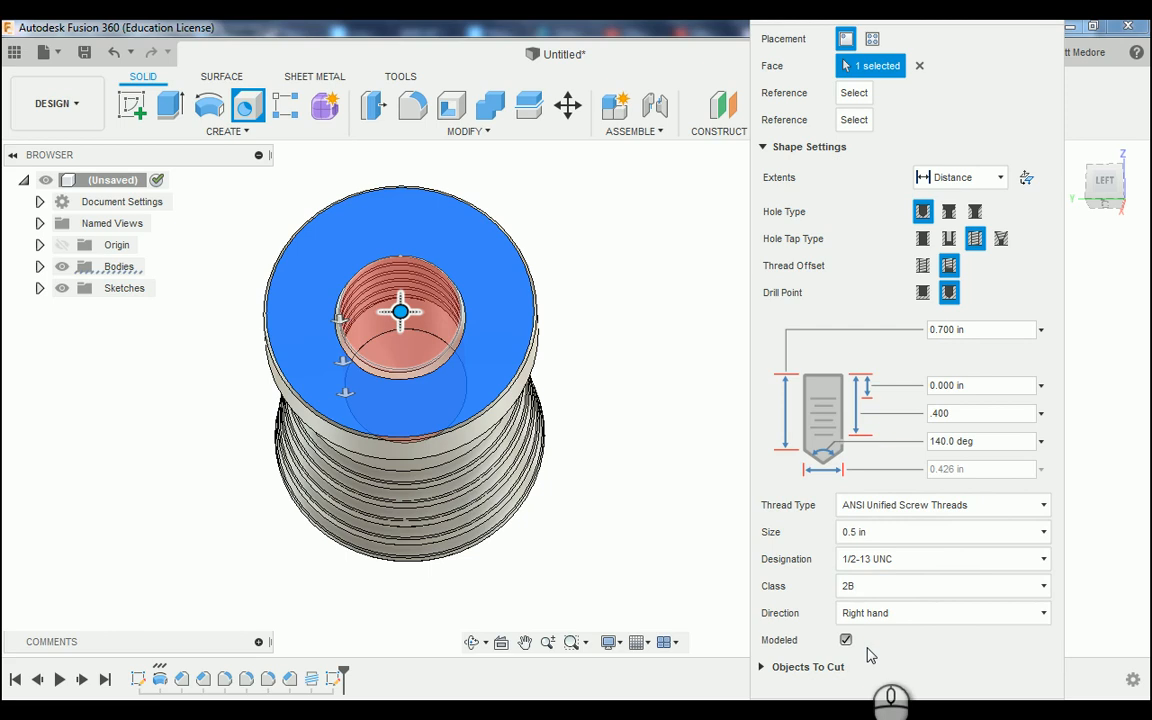
pyautogui.press('Return')
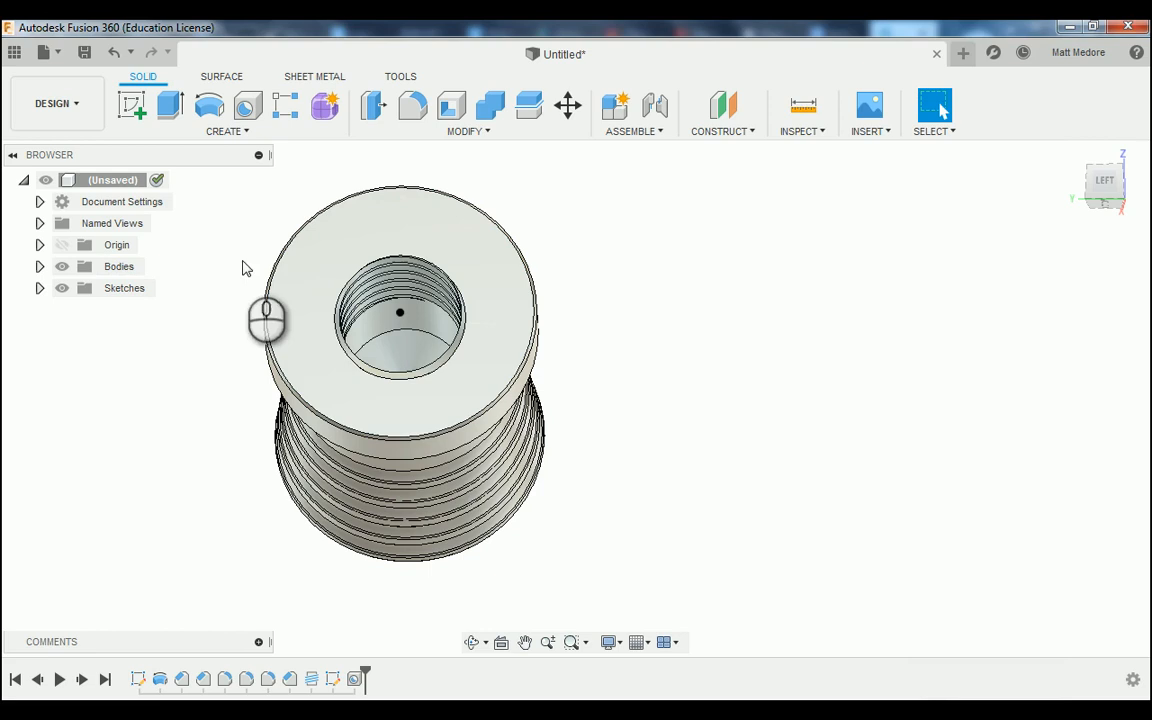
# - Hide all sketches and inspect the tapped hole and the finished part from several sides
pyautogui.click(62, 288)
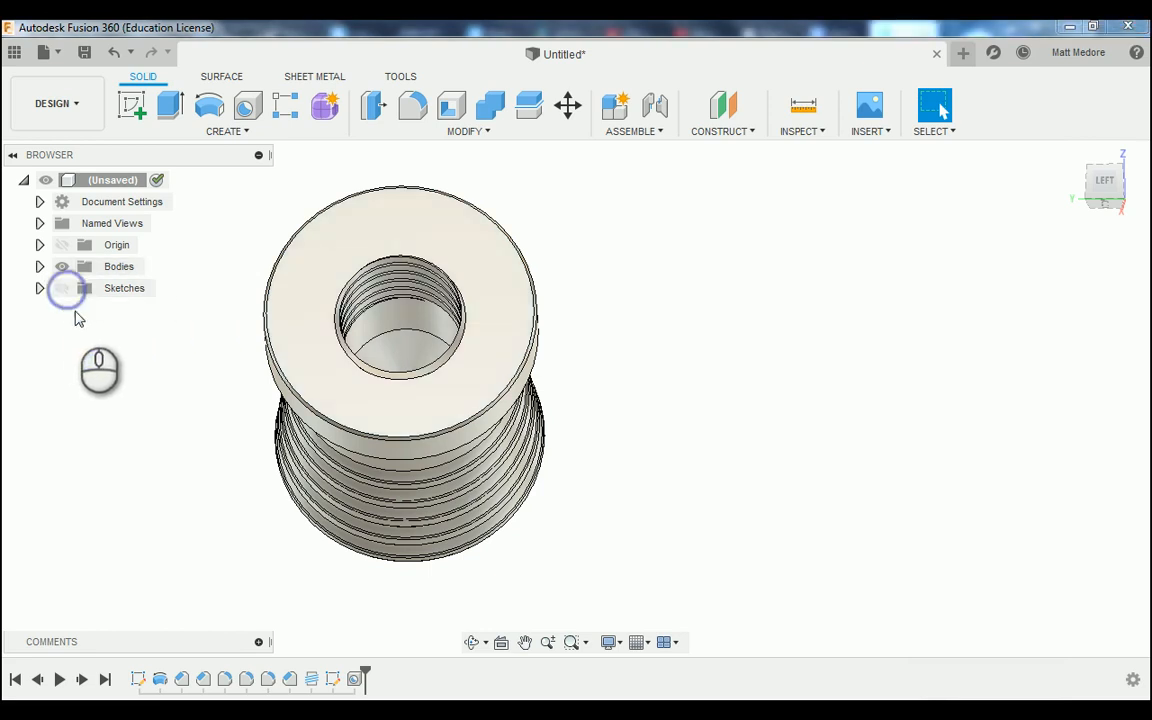
pyautogui.keyDown('shift'); pyautogui.moveTo(658, 424); pyautogui.dragTo(343, 253, button='middle'); pyautogui.keyUp('shift')
pyautogui.scroll(5, 350, 280)
pyautogui.keyDown('shift'); pyautogui.moveTo(357, 368); pyautogui.dragTo(348, 417, button='middle'); pyautogui.keyUp('shift')
pyautogui.scroll(-5, 348, 417)
pyautogui.keyDown('shift'); pyautogui.moveTo(270, 481); pyautogui.dragTo(241, 460, button='middle'); pyautogui.keyUp('shift')
pyautogui.keyDown('shift'); pyautogui.moveTo(267, 396); pyautogui.dragTo(310, 314, button='middle'); pyautogui.keyUp('shift')
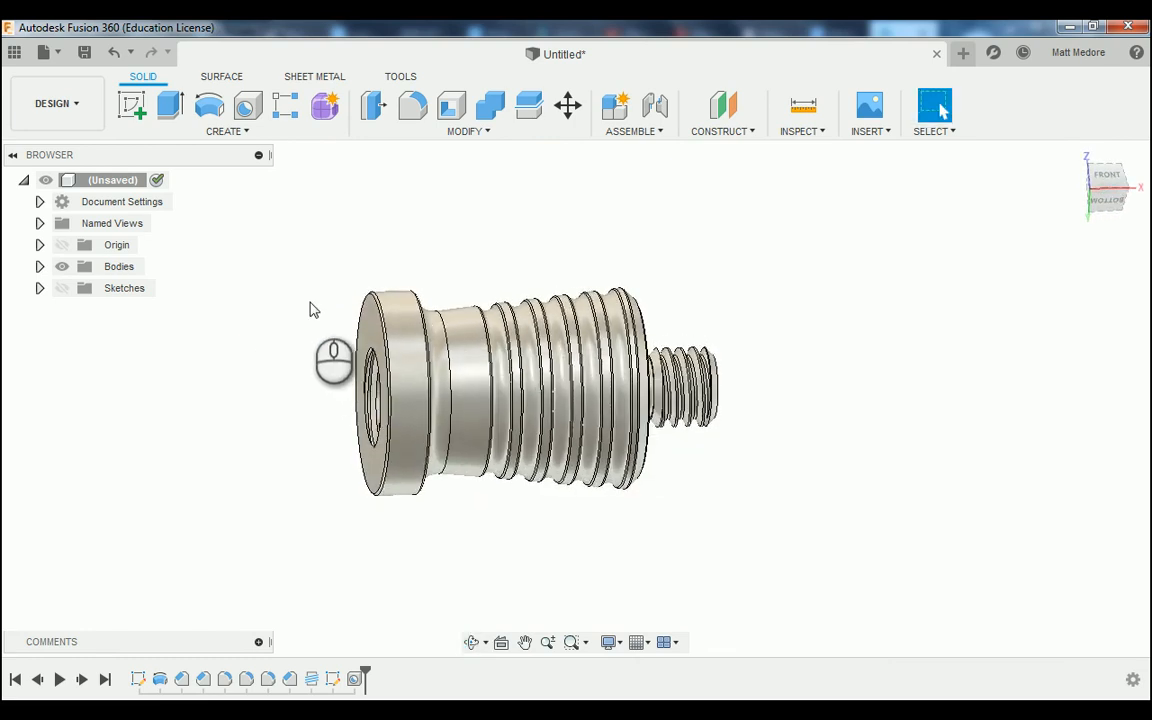